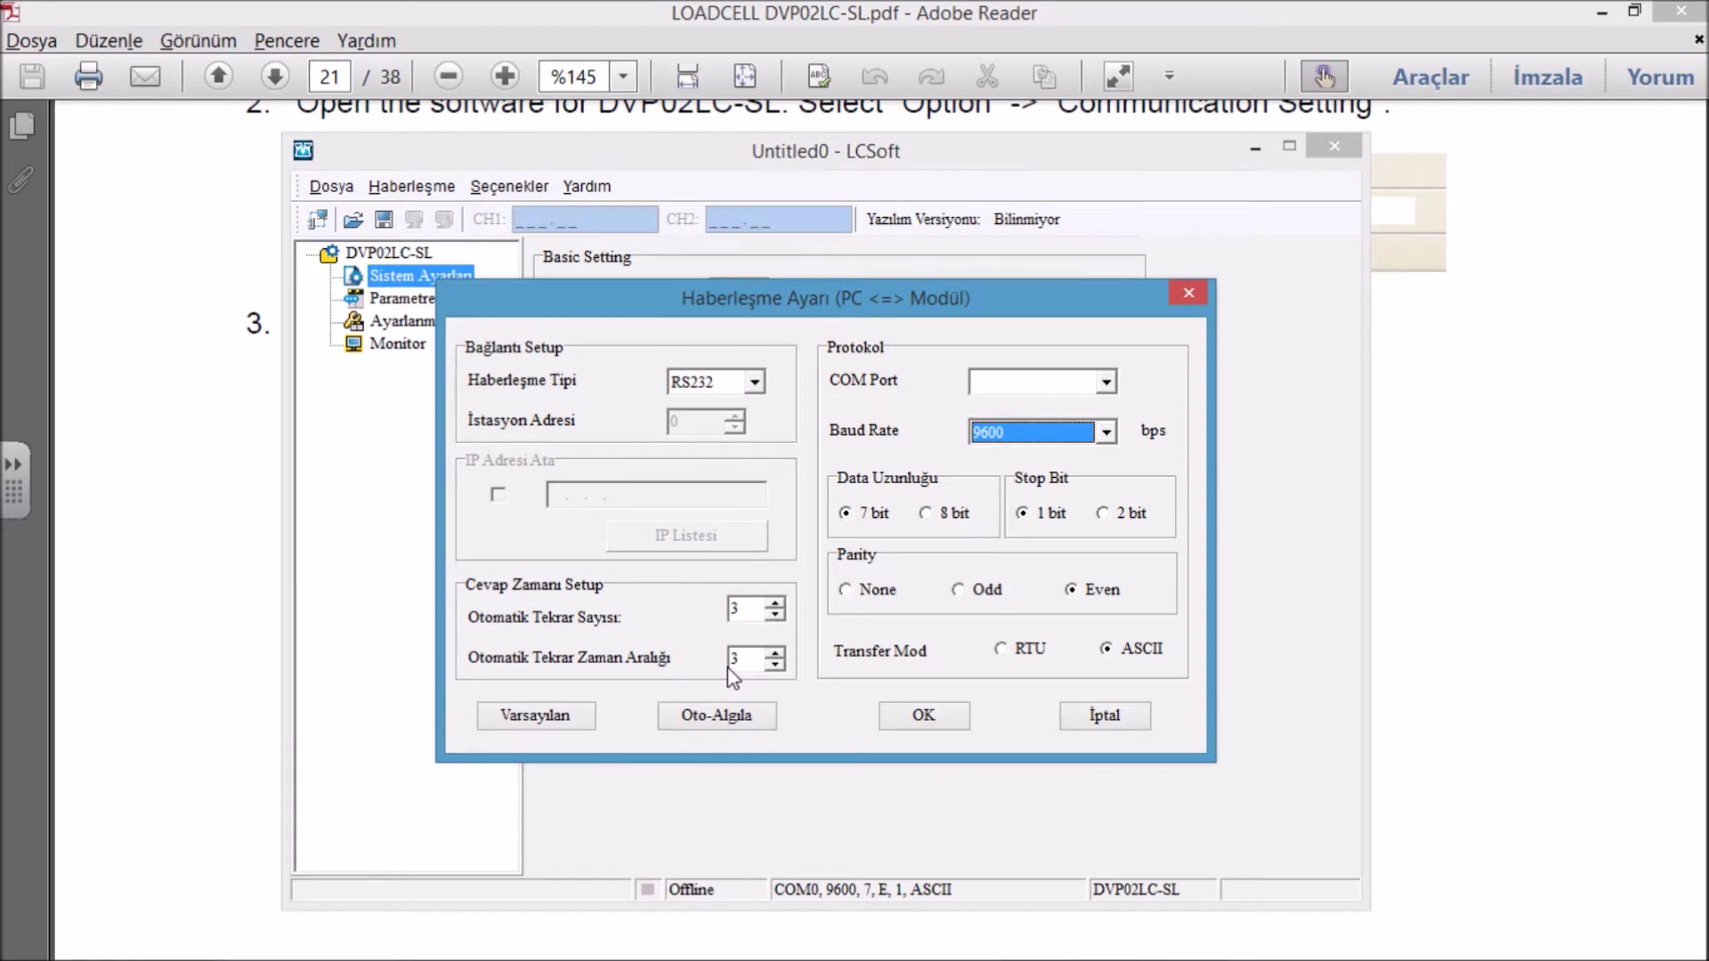
Step: Switch to the DVP02LC-SL manual in Adobe Reader and read the communication parameter, auto-detection and online connection instructions
{"action": "left_click", "coordinate": [198, 549]}
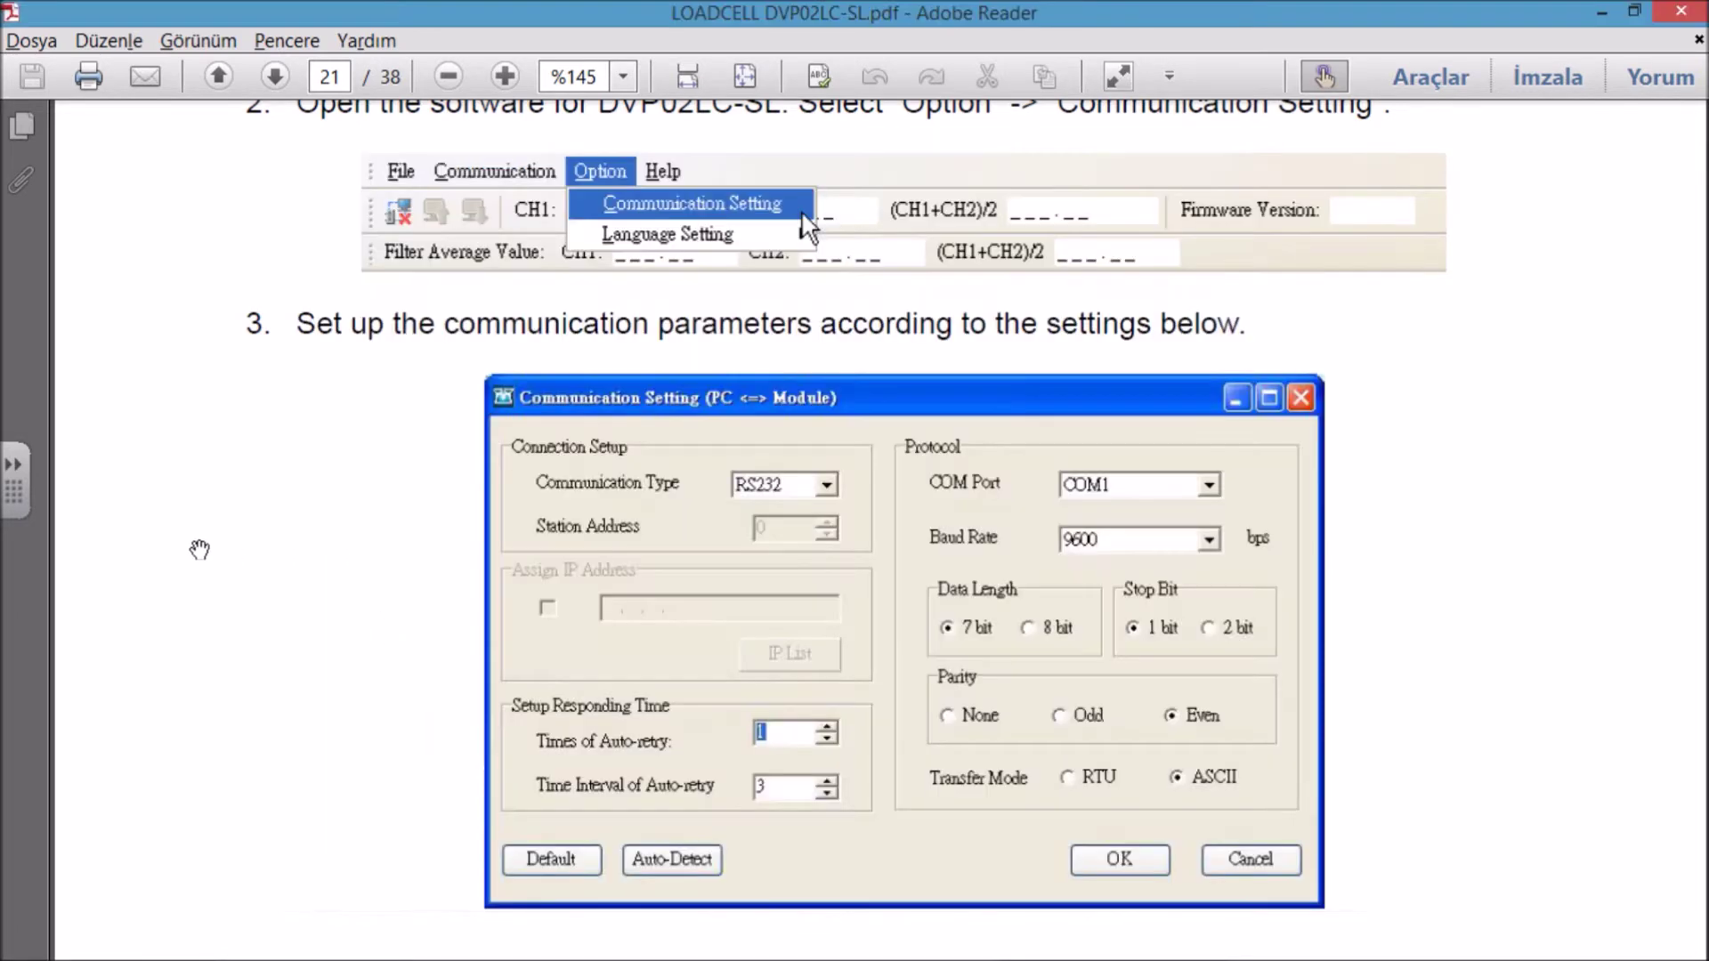
{"action": "scroll", "coordinate": [891, 659], "scroll_direction": "down", "scroll_amount": 9}
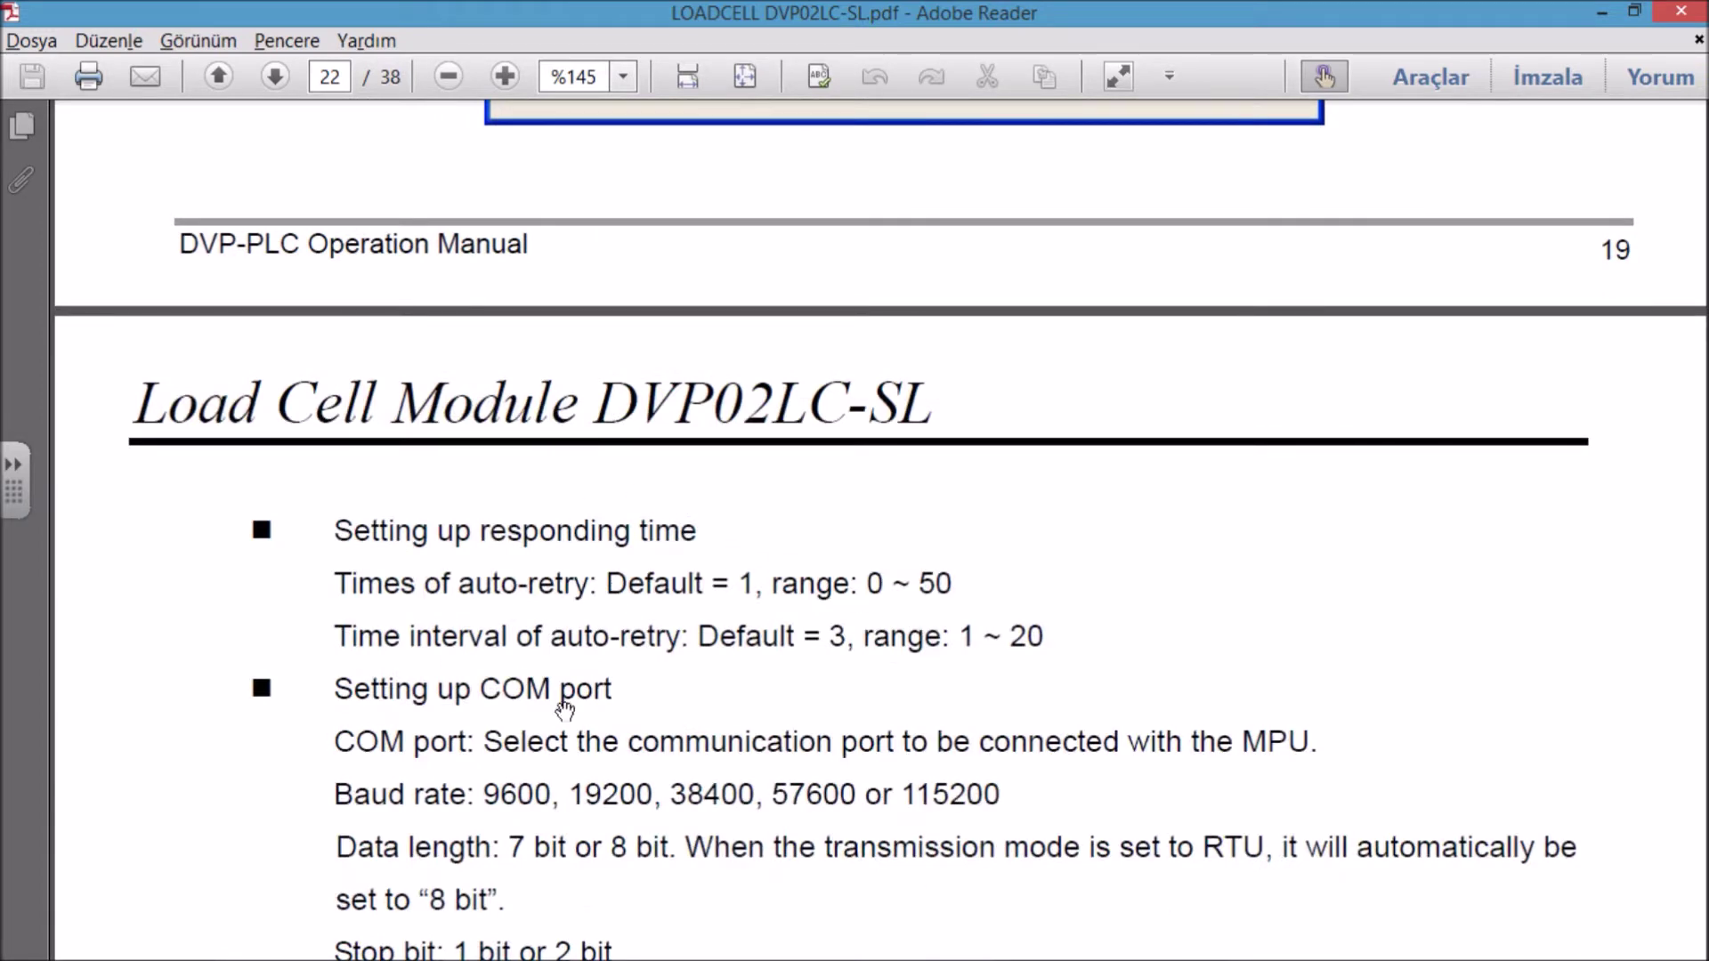
{"action": "scroll", "coordinate": [617, 672], "scroll_direction": "down", "scroll_amount": 1}
{"action": "scroll", "coordinate": [617, 672], "scroll_direction": "down", "scroll_amount": 2}
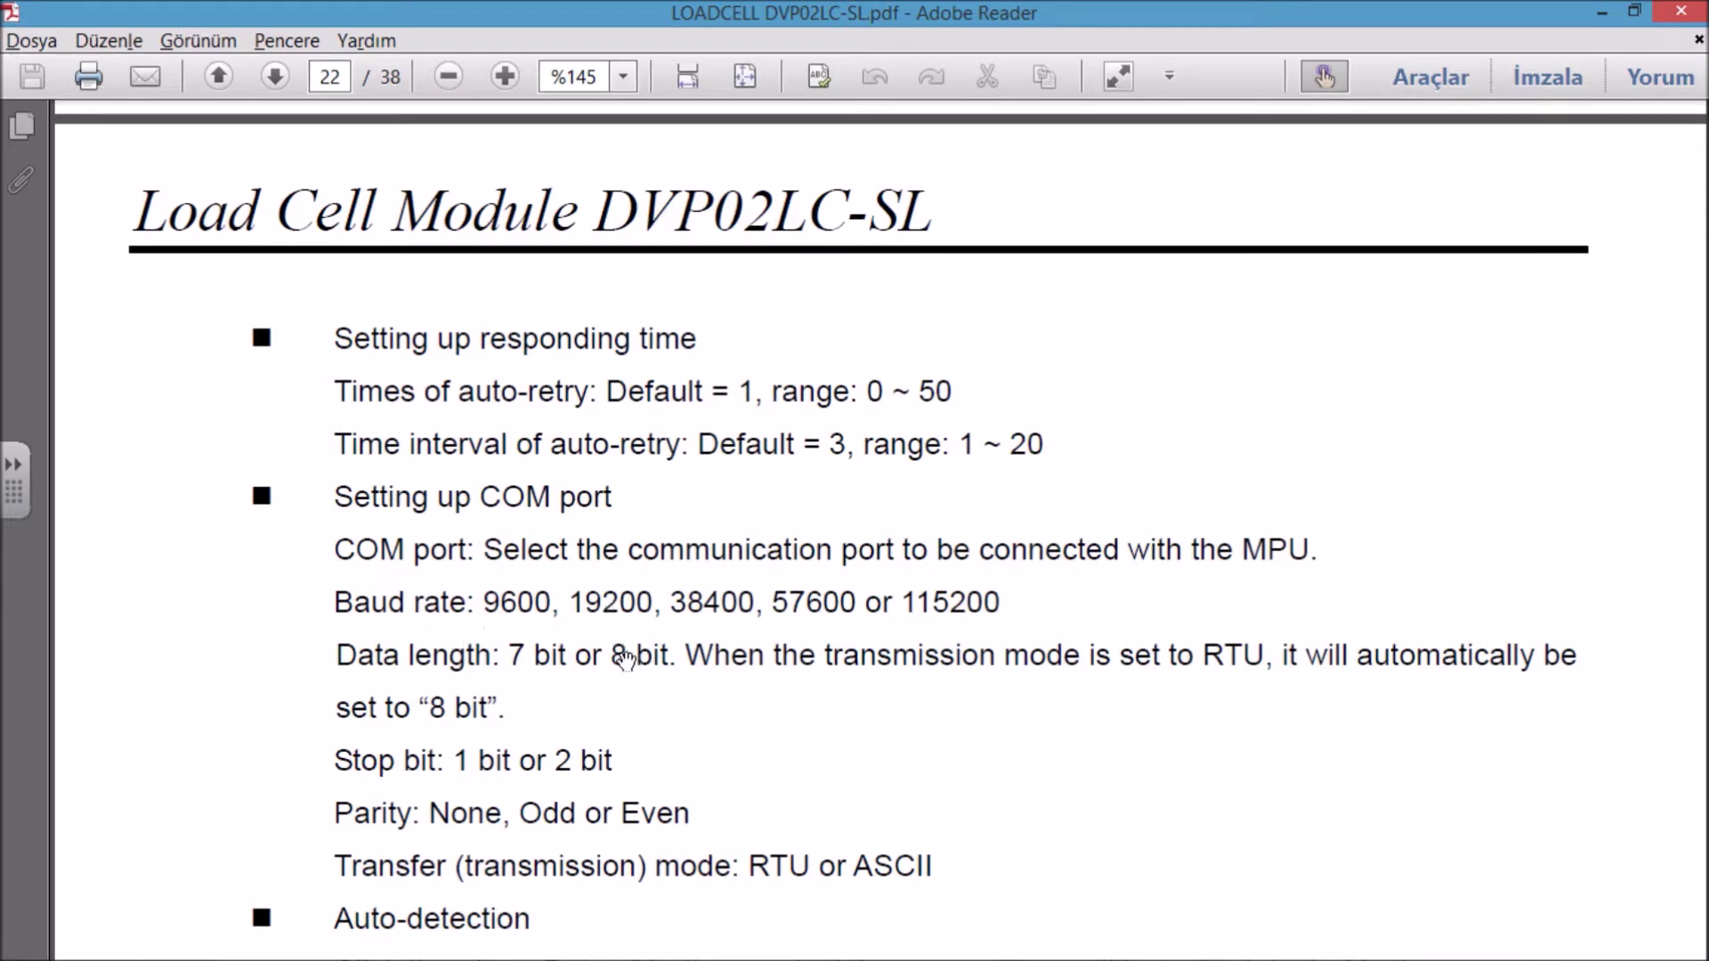
{"action": "scroll", "coordinate": [625, 657], "scroll_direction": "down", "scroll_amount": 5}
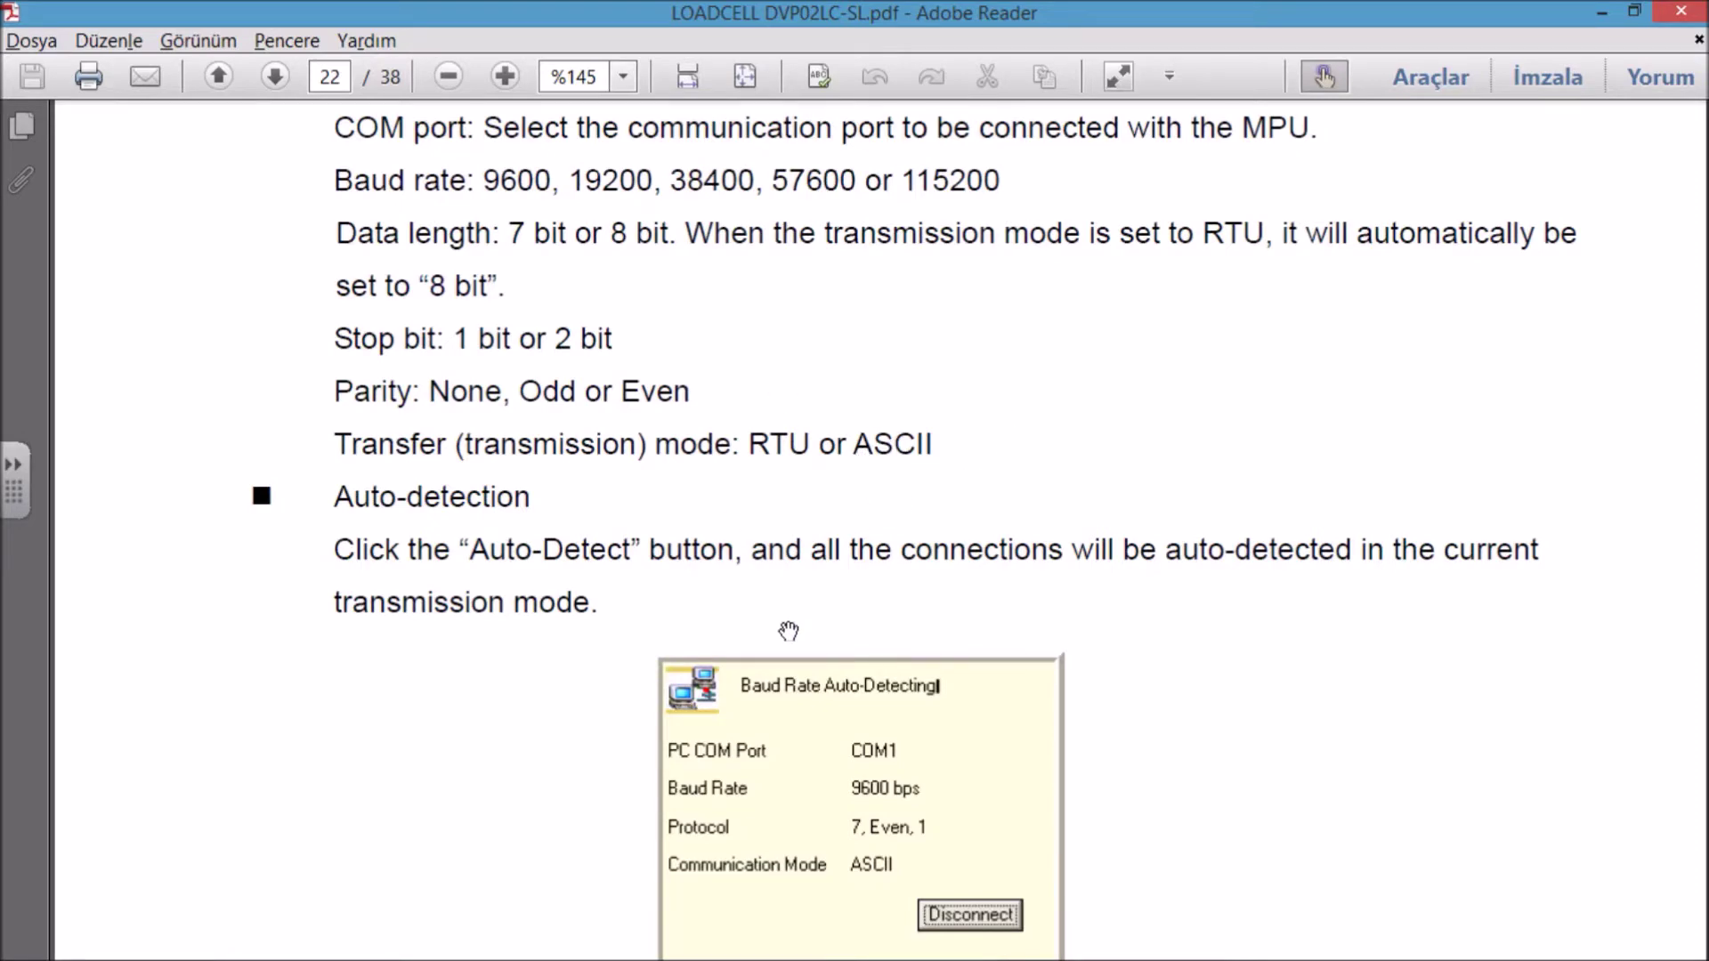
{"action": "left_click_drag", "start_coordinate": [836, 668], "coordinate": [854, 389]}
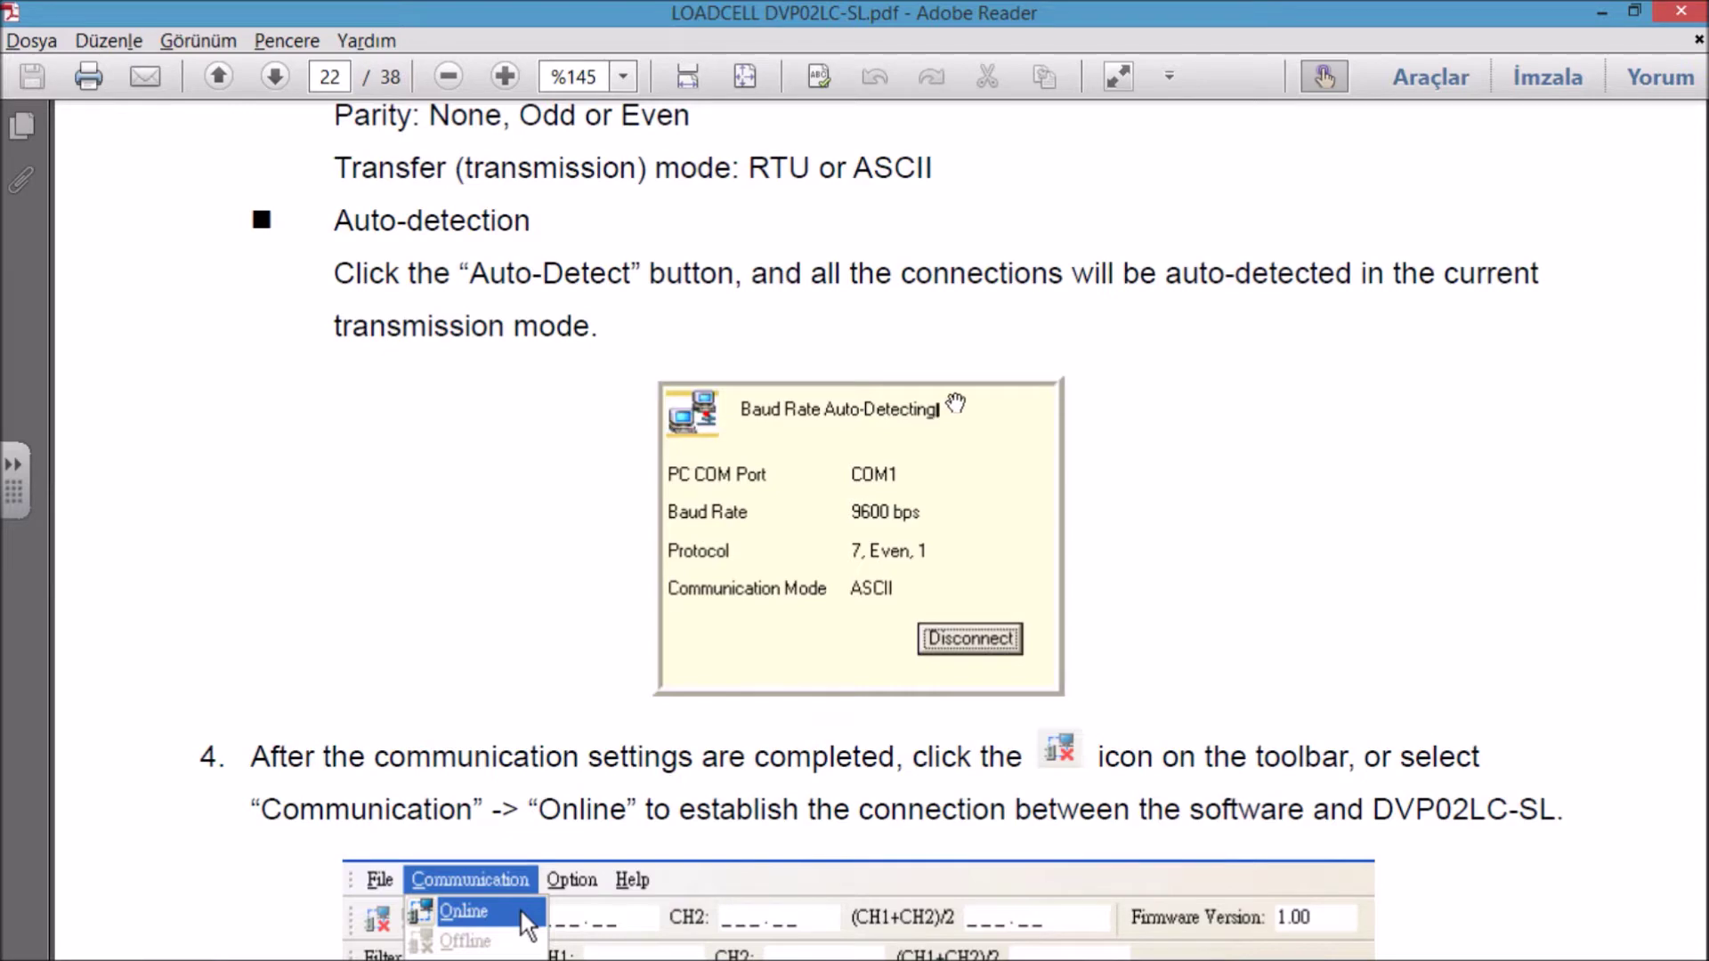
{"action": "left_click_drag", "start_coordinate": [899, 455], "coordinate": [912, 385]}
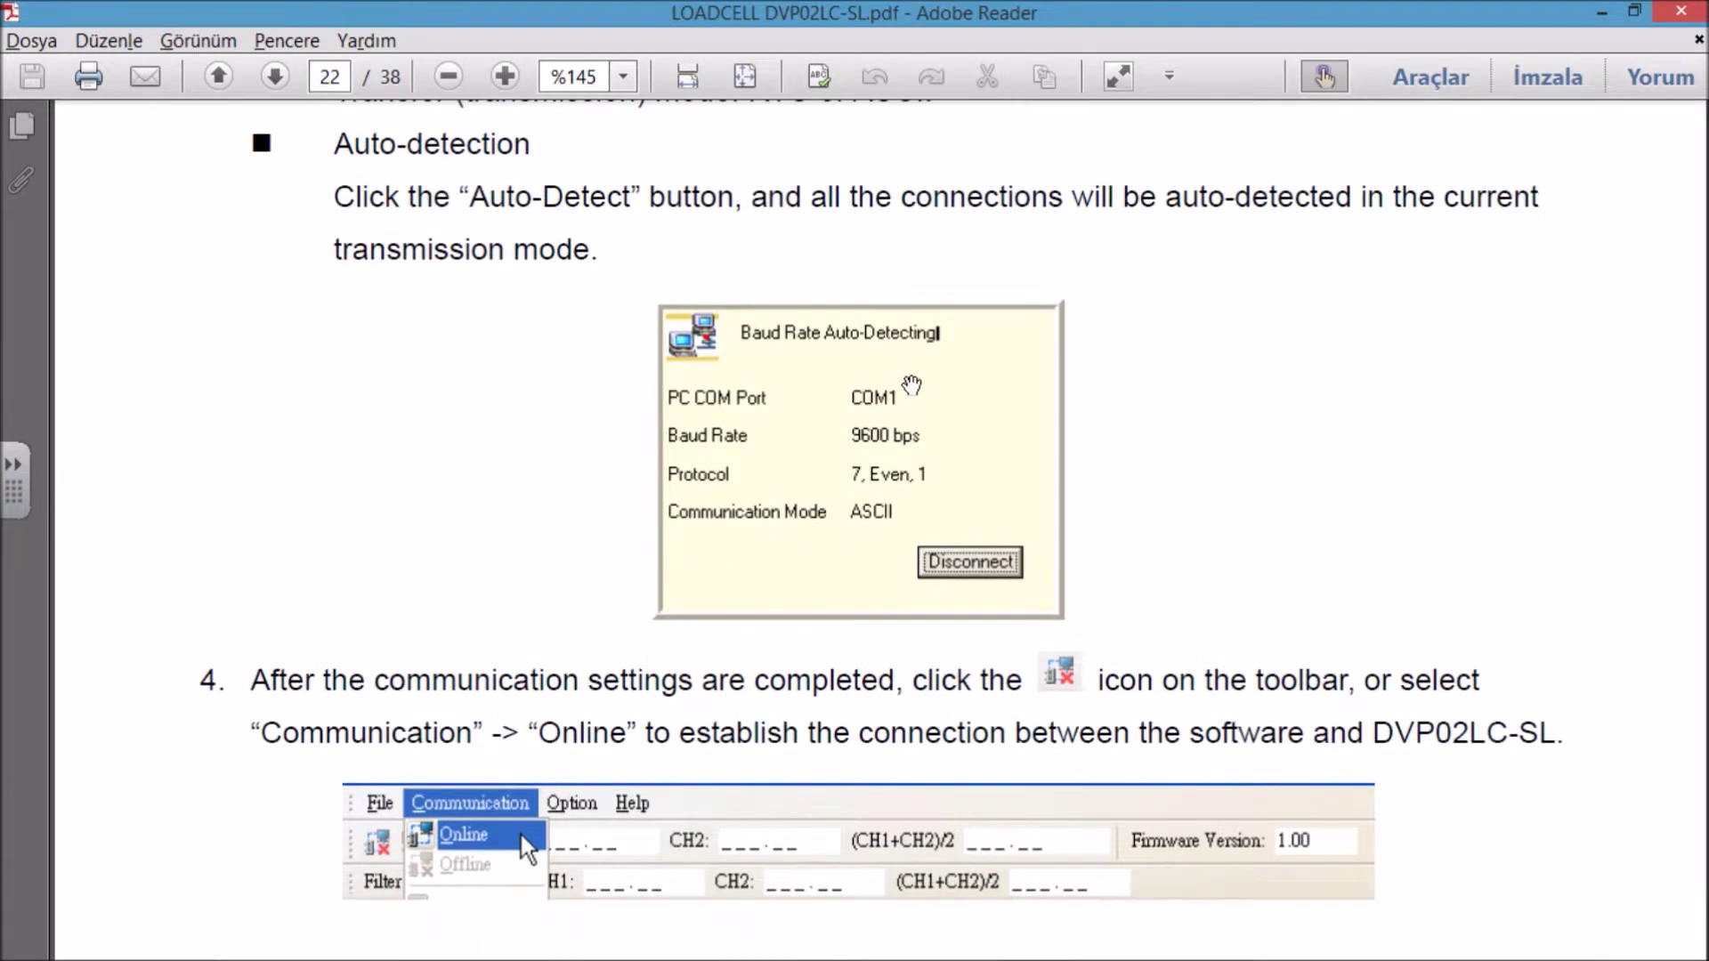
{"action": "scroll", "coordinate": [850, 478], "scroll_direction": "down", "scroll_amount": 5}
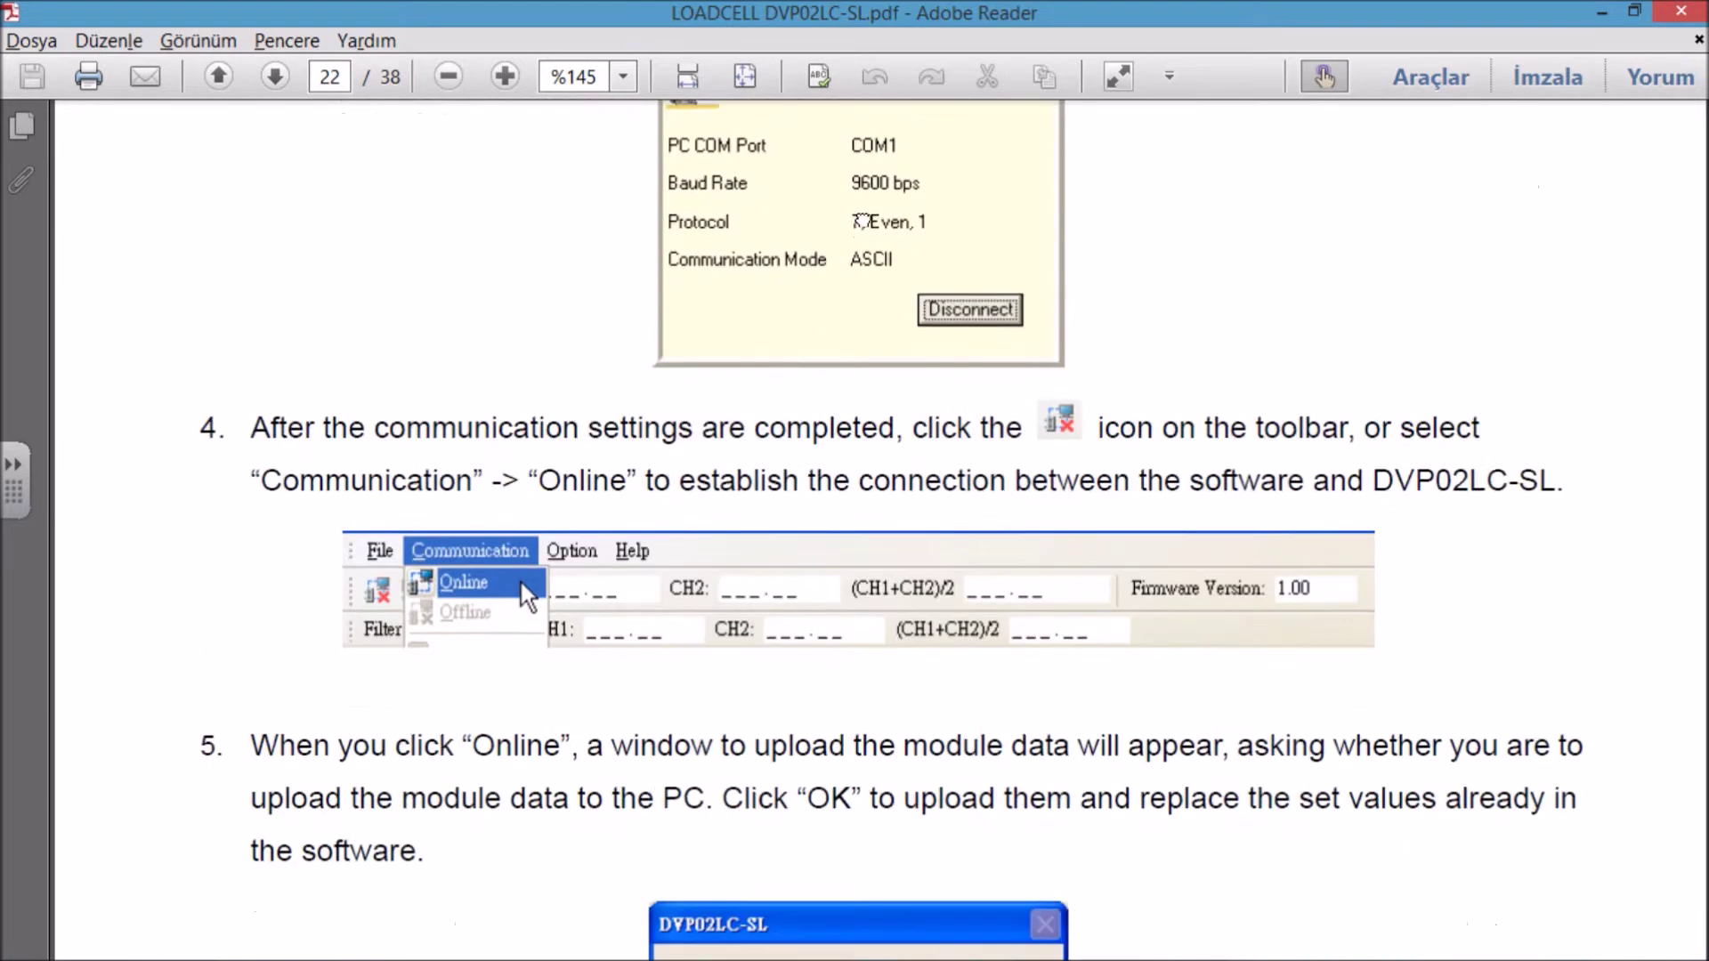
{"action": "scroll", "coordinate": [819, 538], "scroll_direction": "down", "scroll_amount": 1}
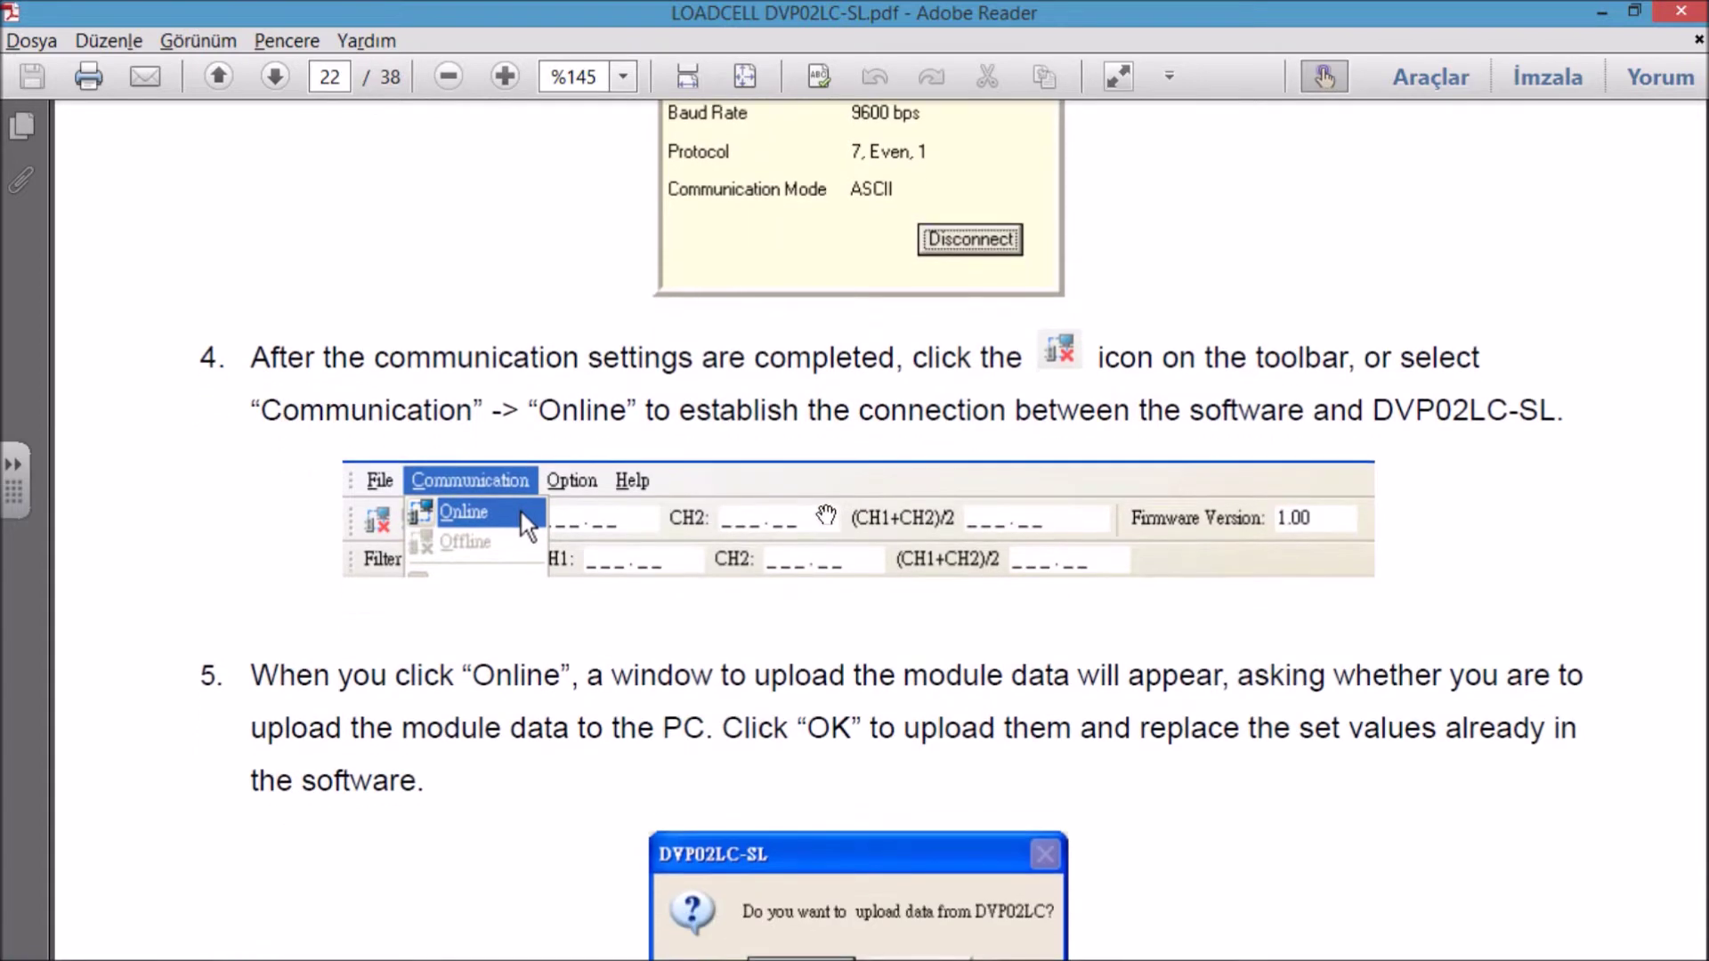
{"action": "scroll", "coordinate": [828, 525], "scroll_direction": "down", "scroll_amount": 1}
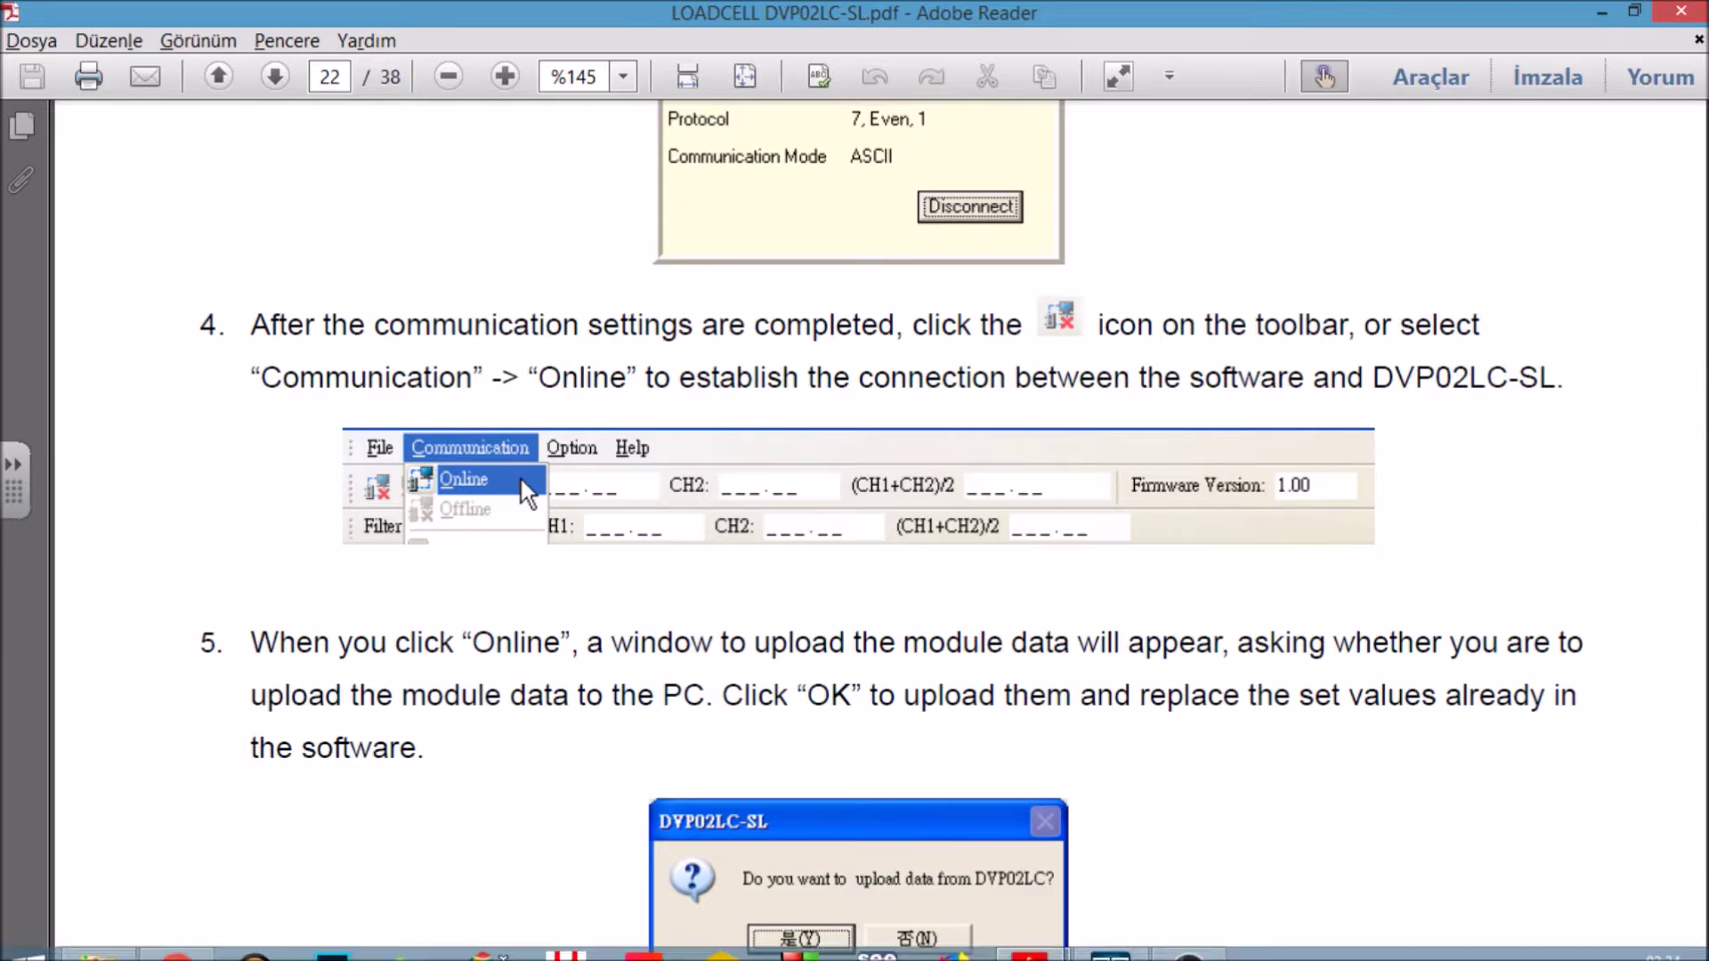
Step: Switch to LCSoft and close the PC-to-module communication settings dialog without applying changes
{"action": "left_click", "coordinate": [1111, 937]}
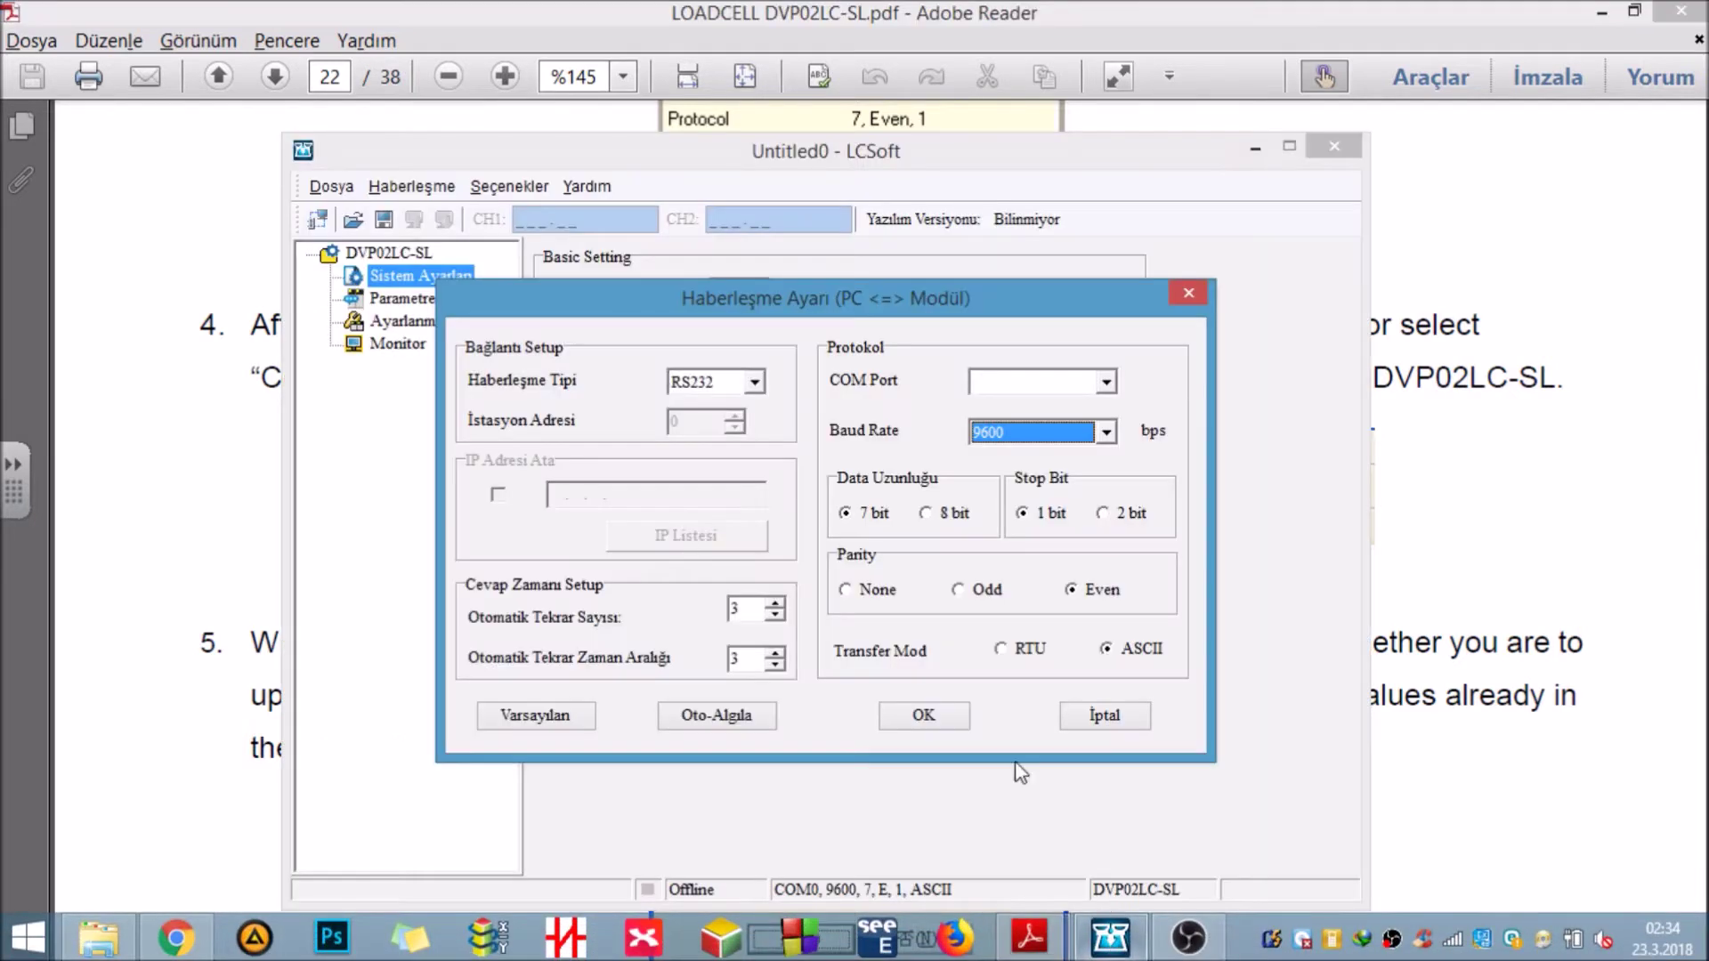
{"action": "left_click", "coordinate": [1188, 294]}
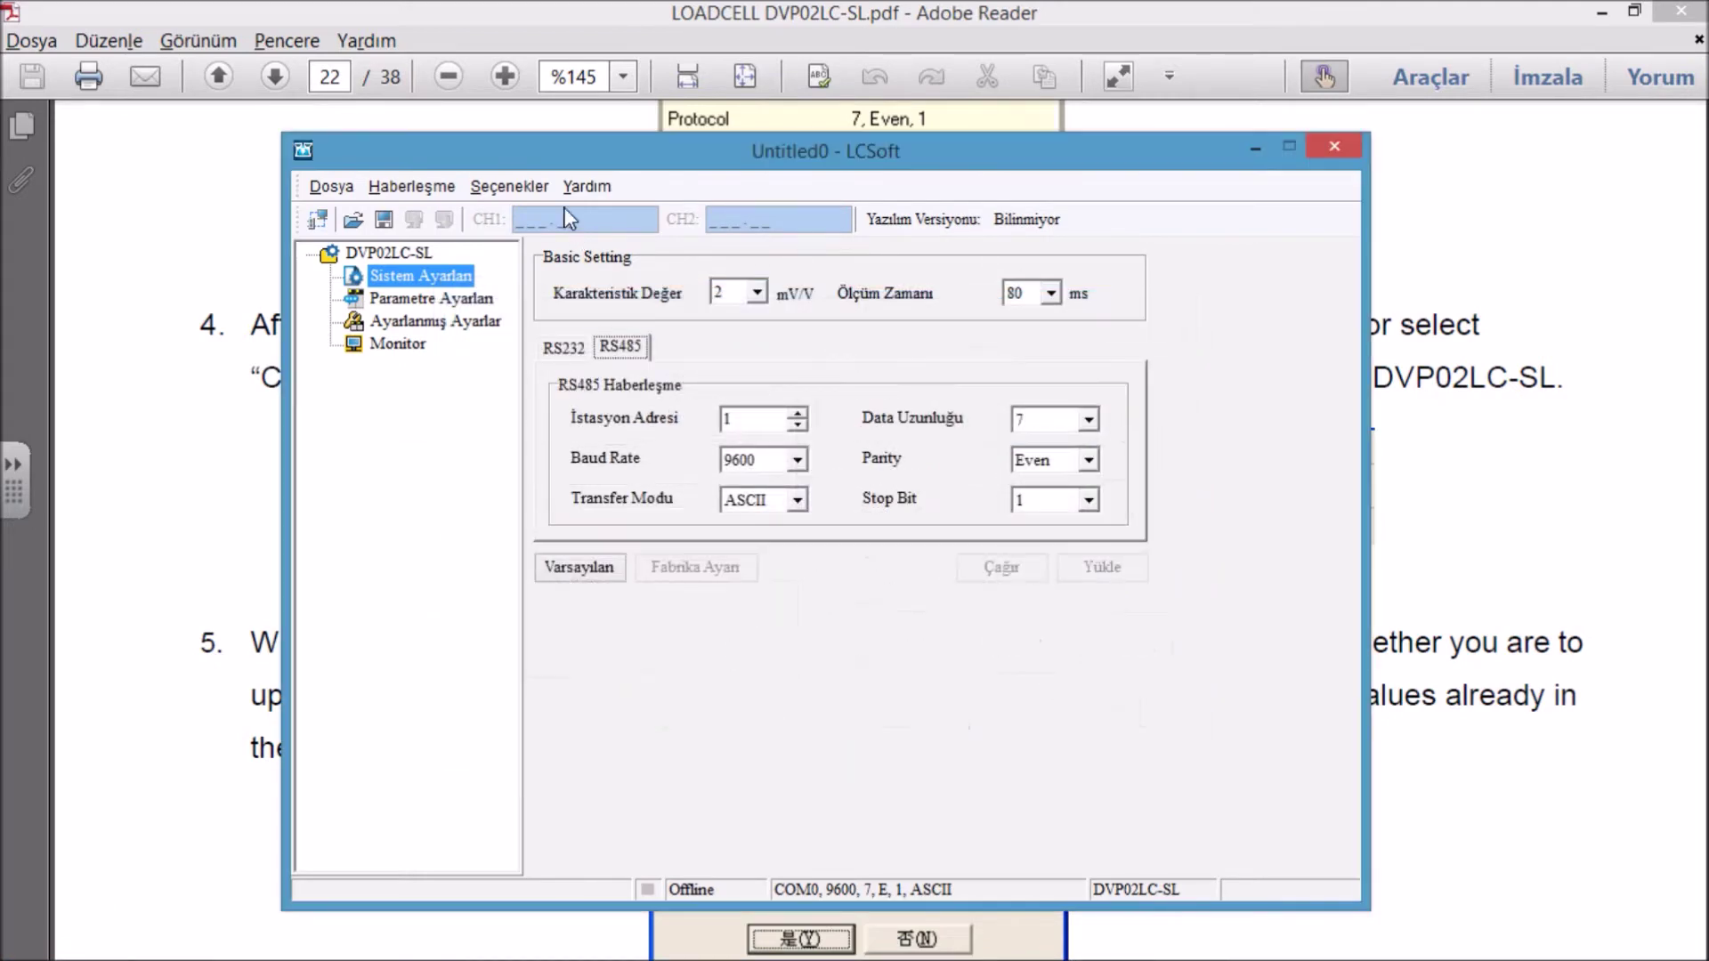
{"action": "double_click", "coordinate": [425, 180]}
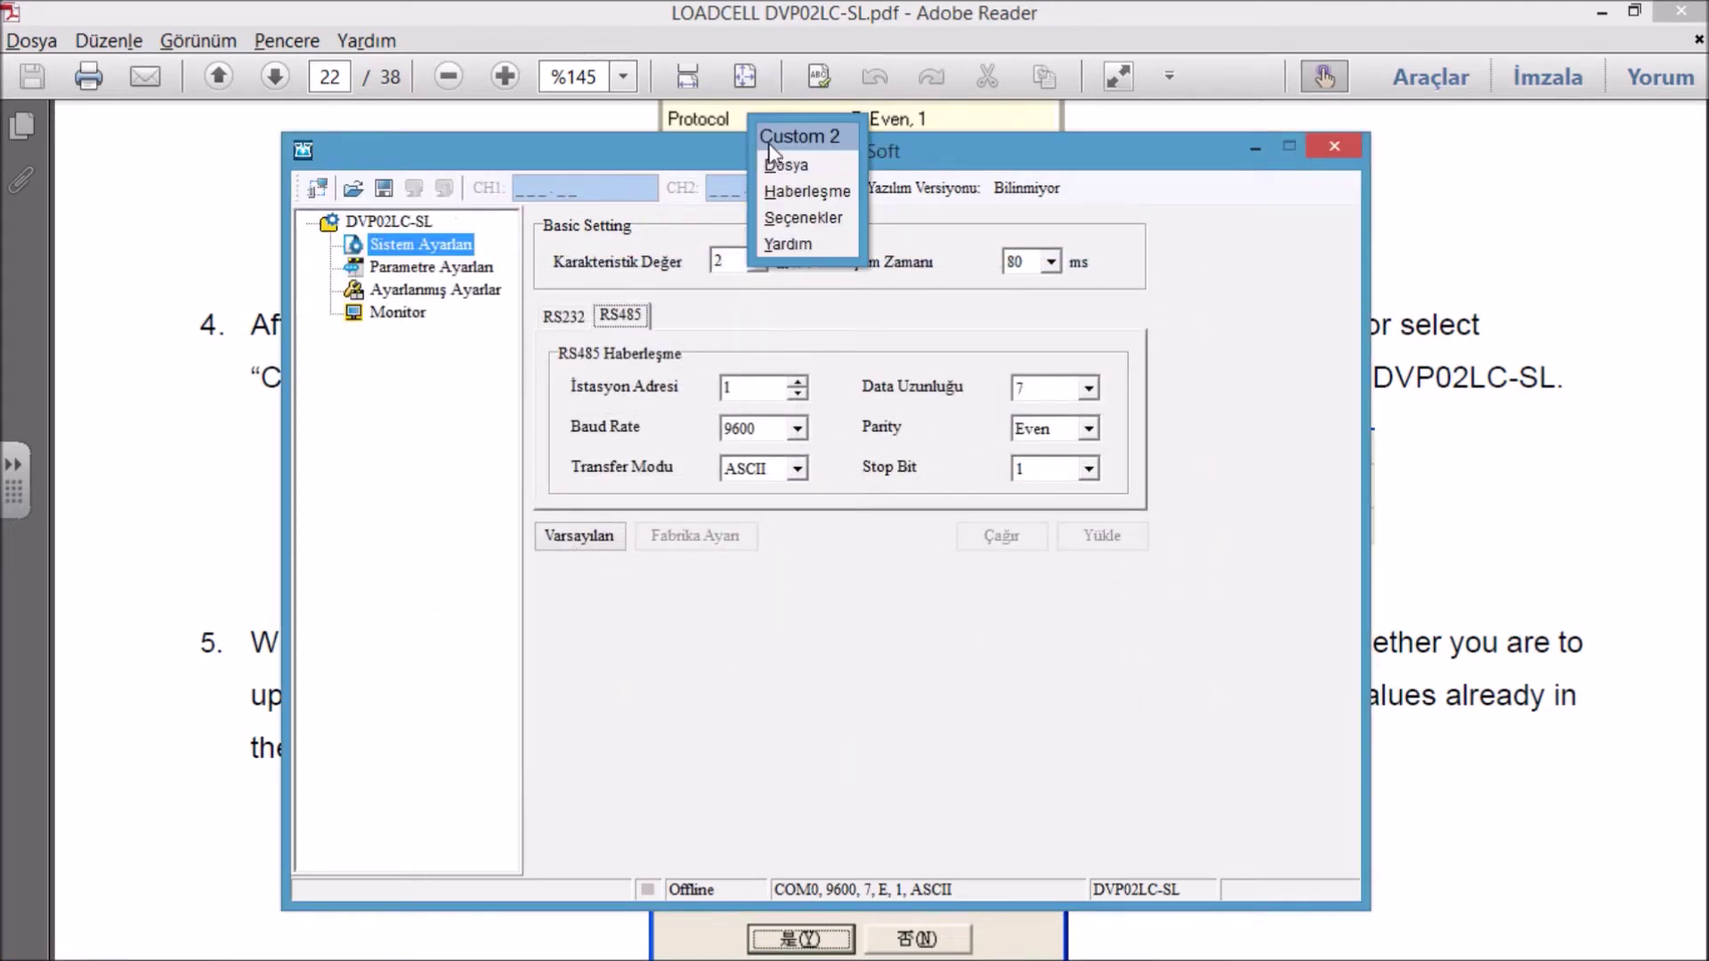
{"action": "left_click_drag", "start_coordinate": [793, 129], "coordinate": [713, 170]}
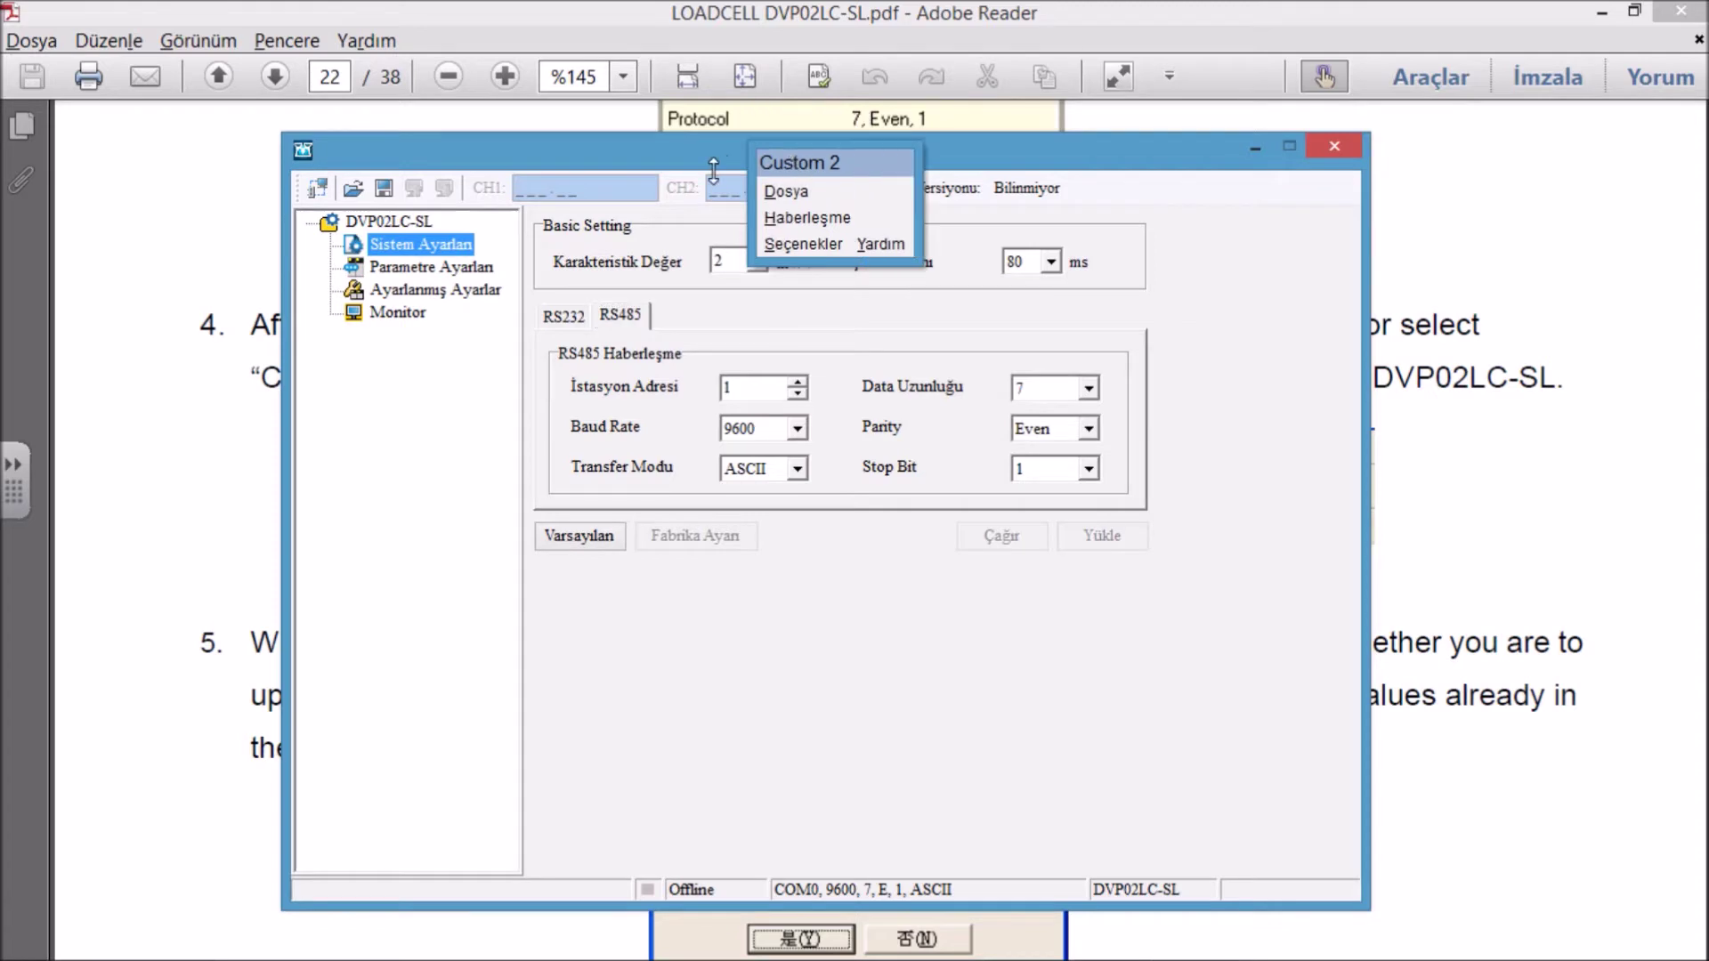
{"action": "double_click", "coordinate": [789, 157]}
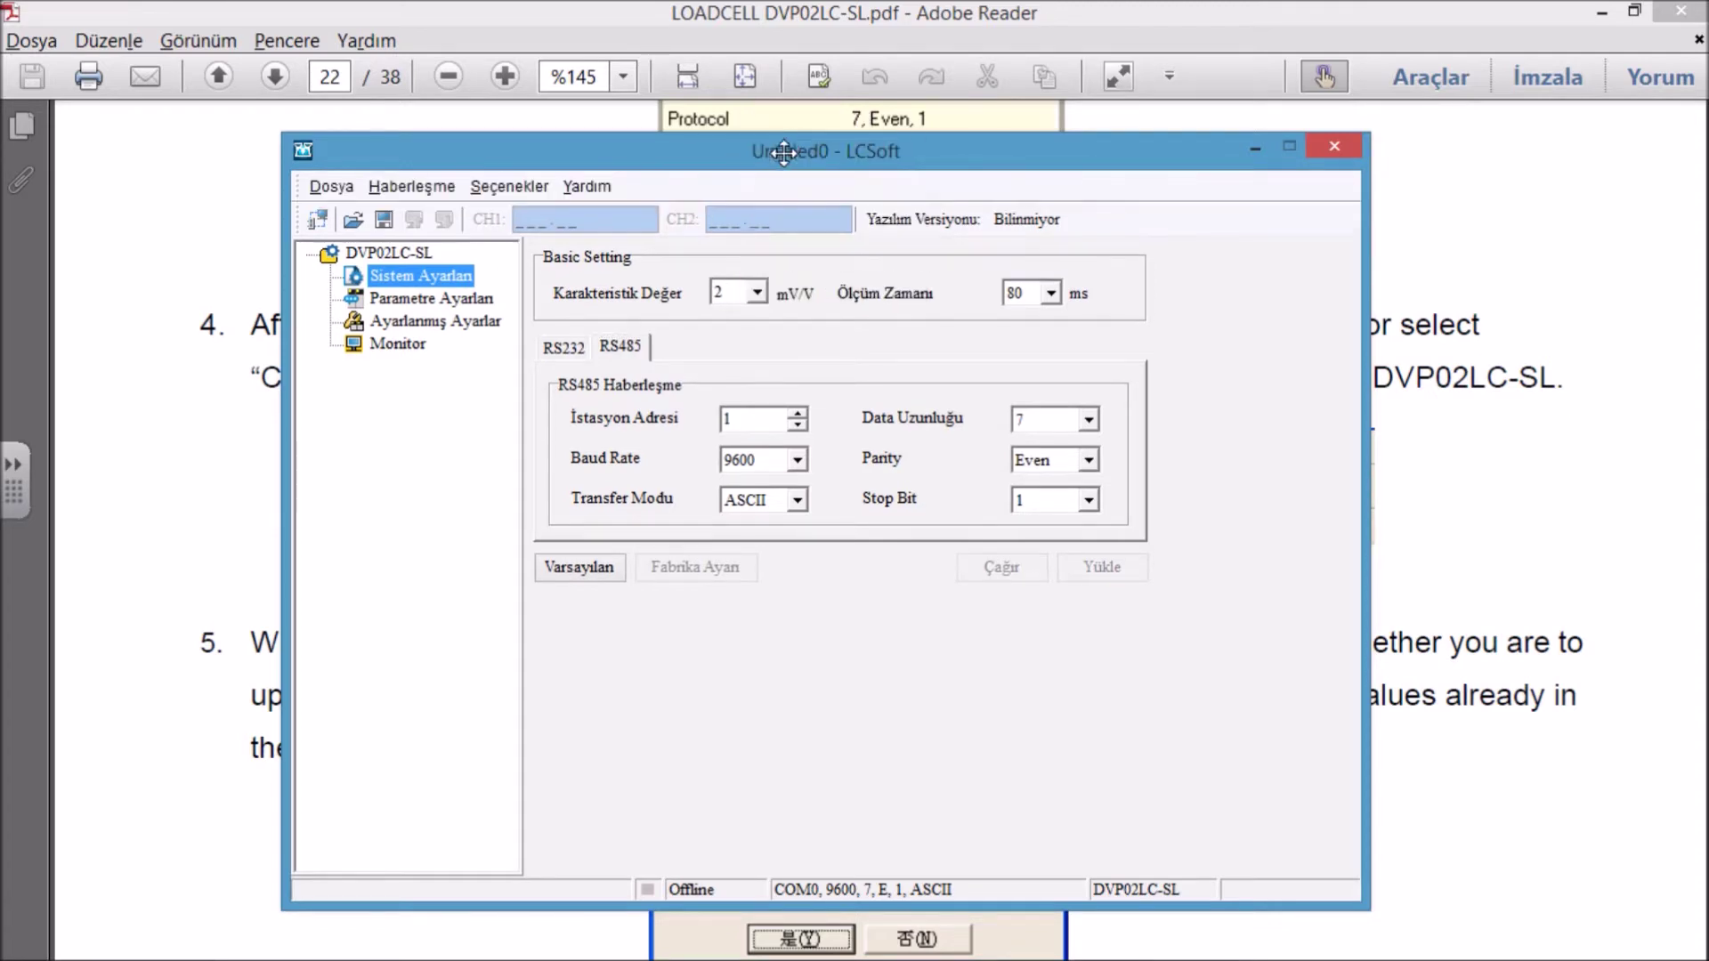
Step: Locate the Online communication command in LCSoft, and read steps 5 and 6 of the manual in Adobe Reader
{"action": "left_click", "coordinate": [402, 188]}
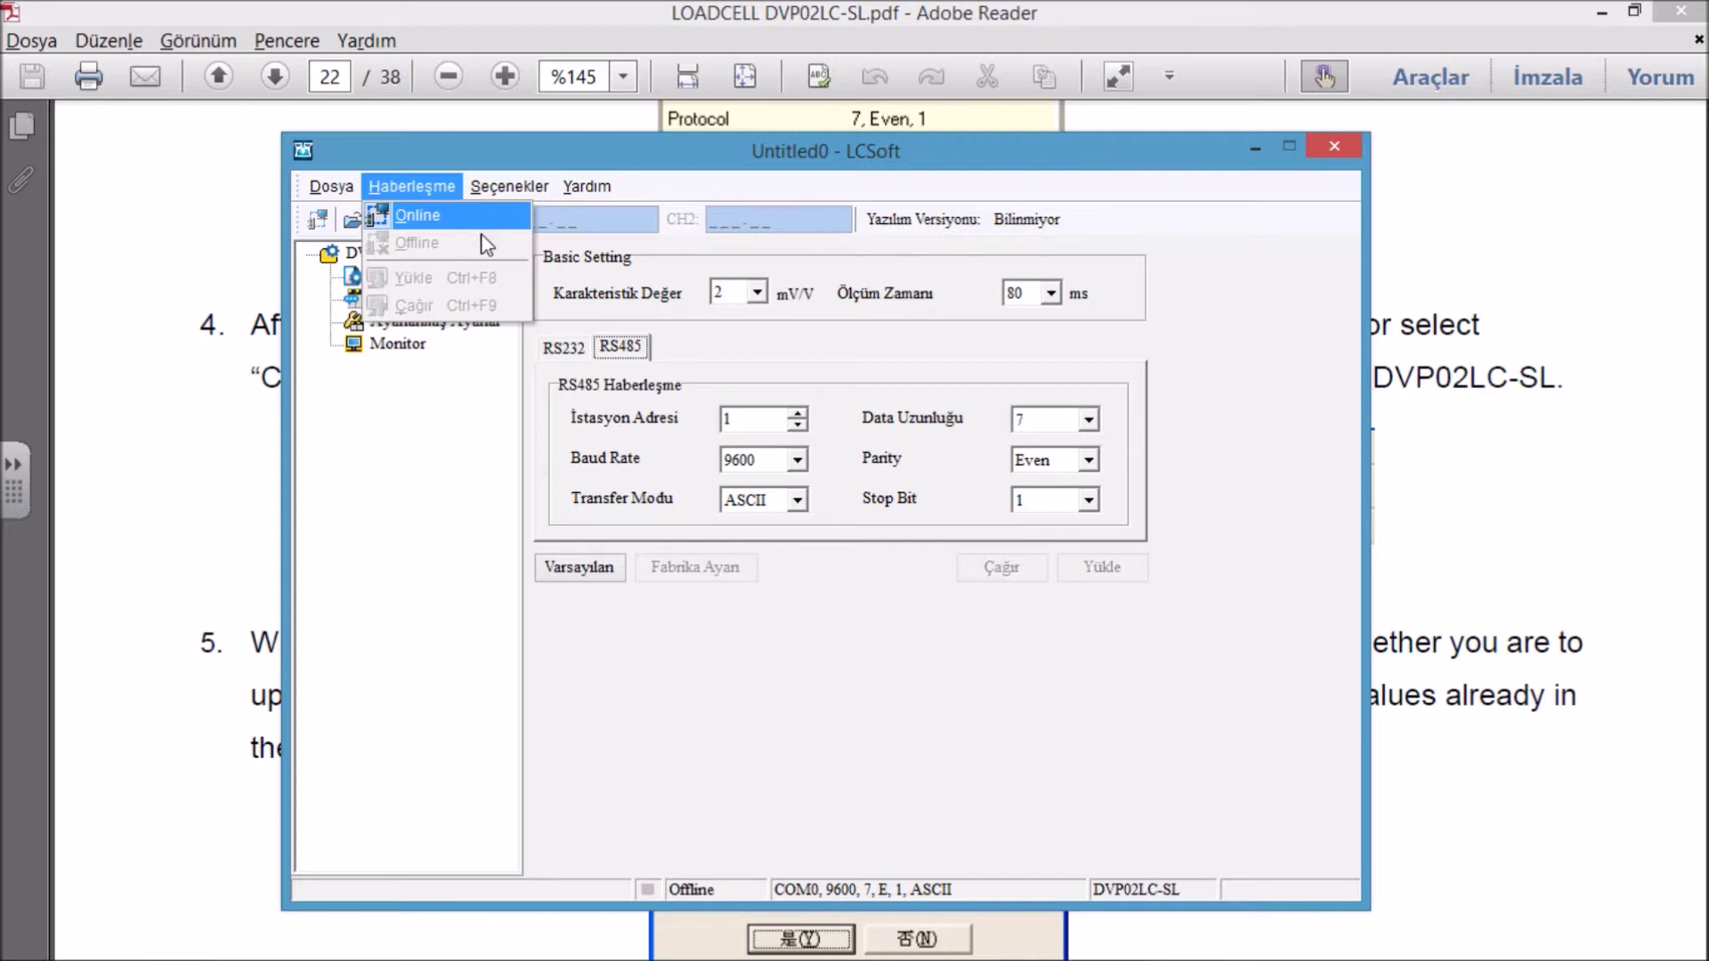
{"action": "left_click_drag", "start_coordinate": [1489, 501], "coordinate": [1491, 426]}
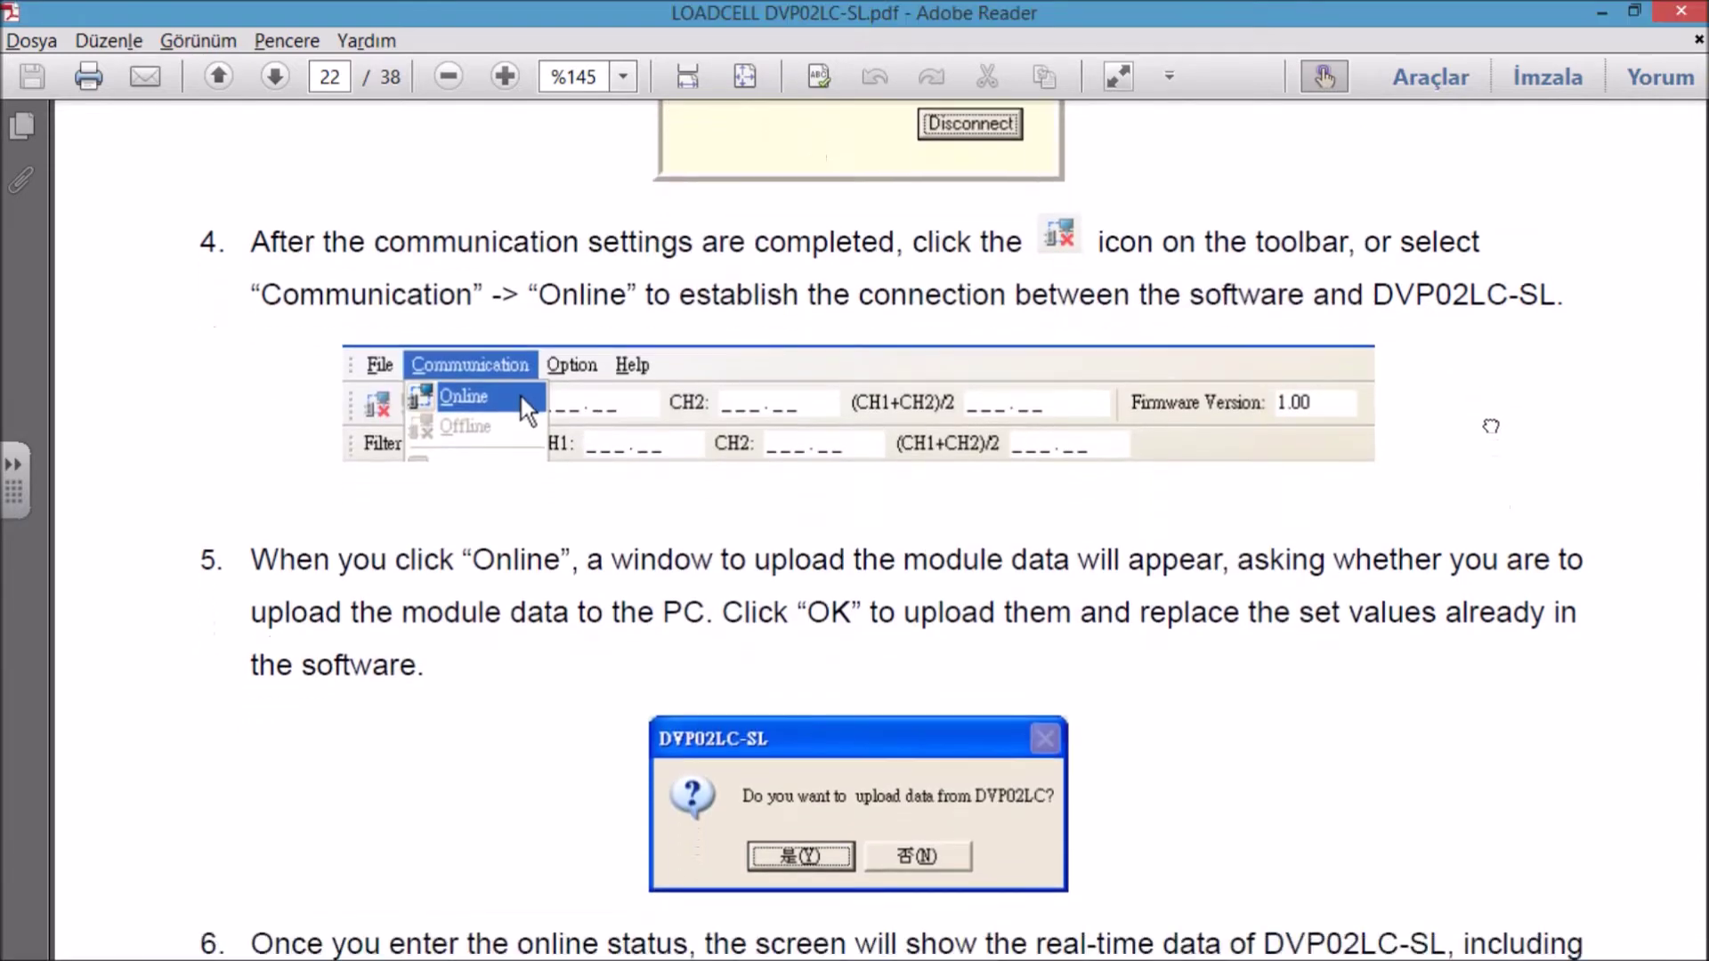
{"action": "left_click_drag", "start_coordinate": [884, 529], "coordinate": [881, 419]}
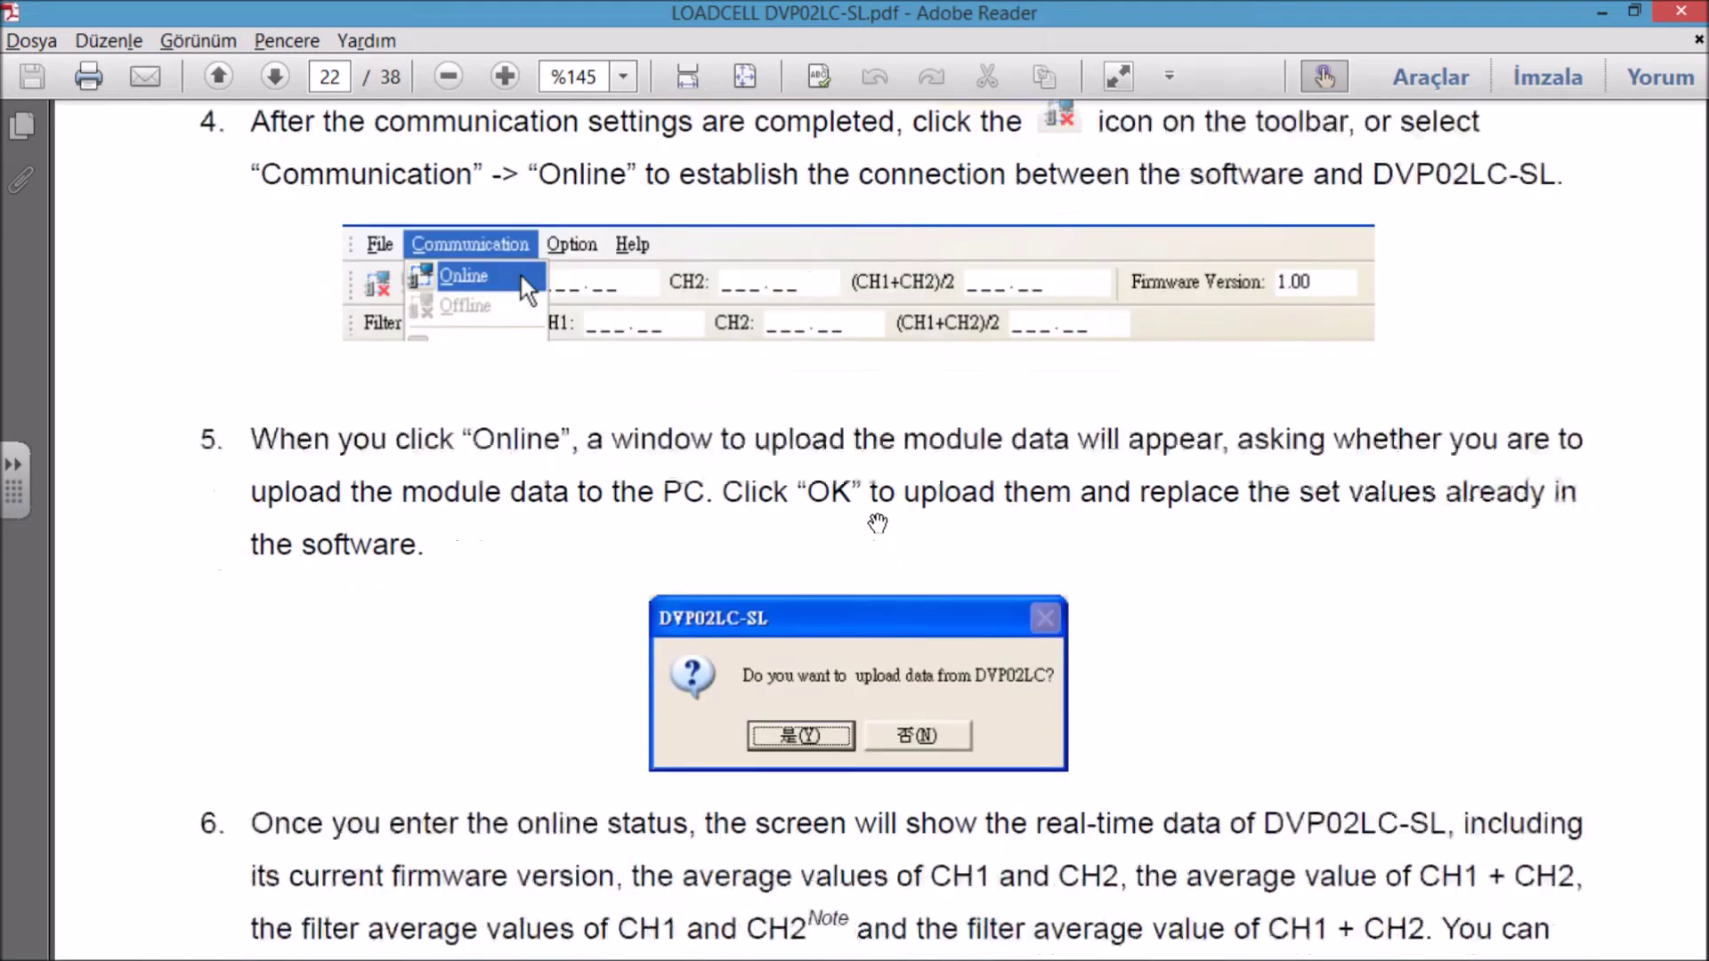
{"action": "left_click_drag", "start_coordinate": [885, 602], "coordinate": [863, 362]}
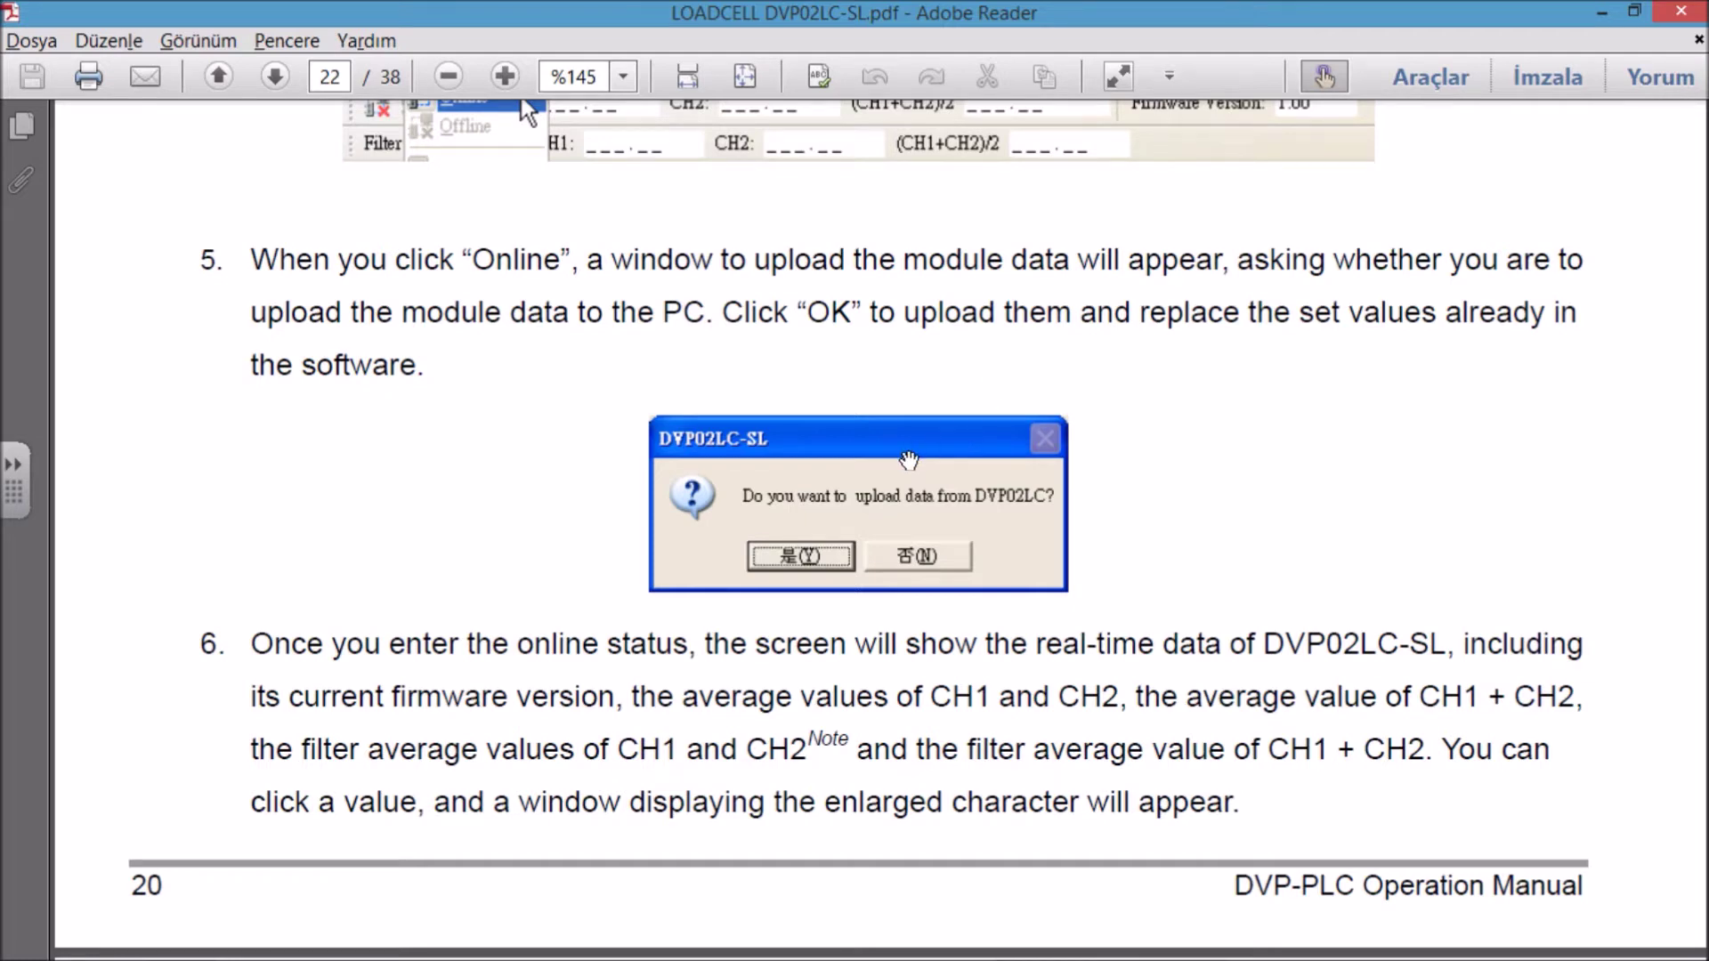
{"action": "scroll", "coordinate": [908, 459], "scroll_direction": "down", "scroll_amount": 3}
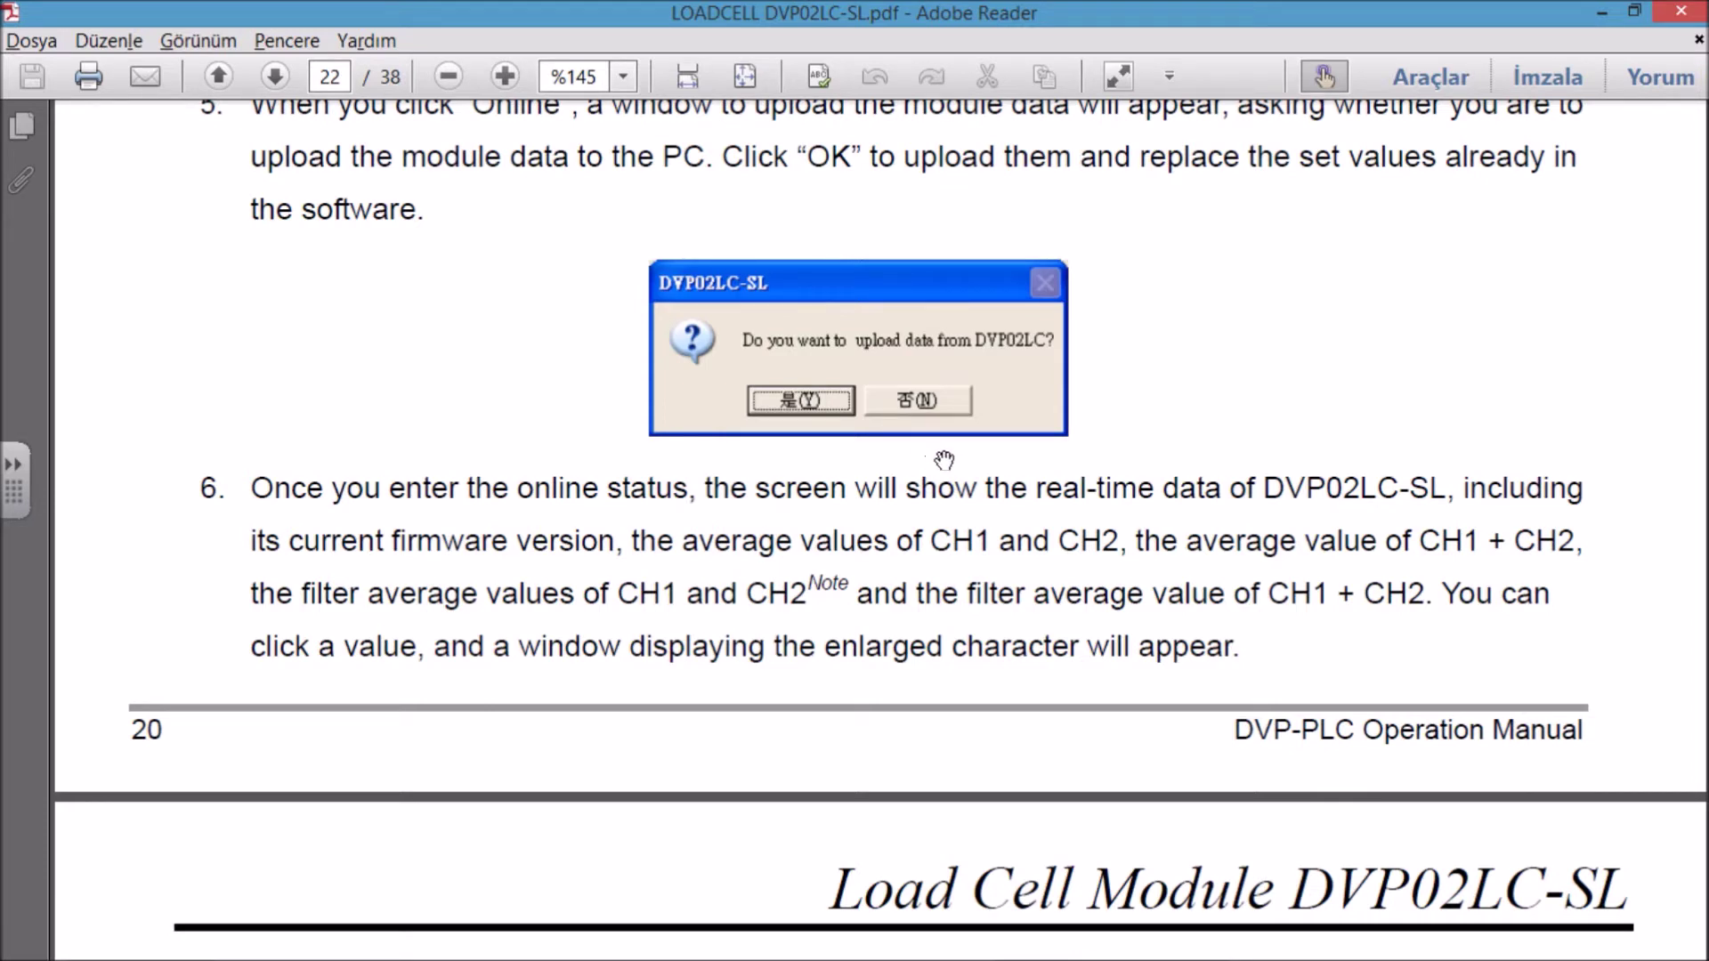
{"action": "scroll", "coordinate": [966, 391], "scroll_direction": "down", "scroll_amount": 2}
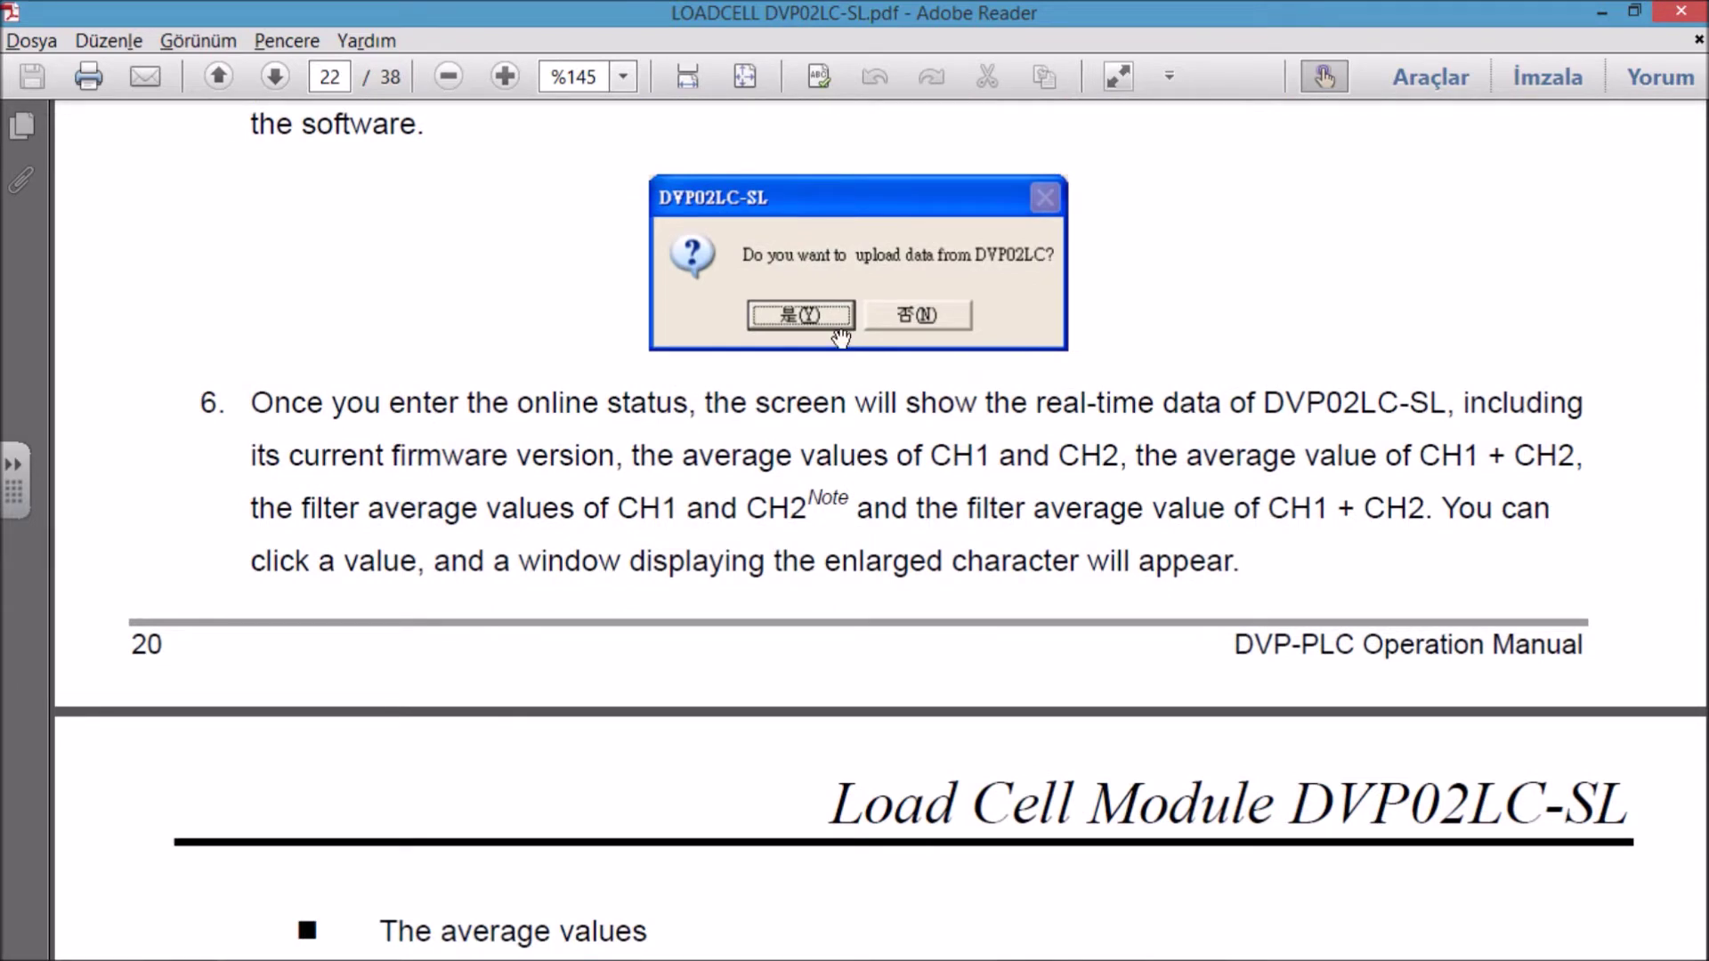
Step: Read the manual's explanation of the average values, the filter average values and the note on enabling filtering
{"action": "scroll", "coordinate": [881, 579], "scroll_direction": "down", "scroll_amount": 5}
{"action": "scroll", "coordinate": [847, 534], "scroll_direction": "up", "scroll_amount": 2}
{"action": "scroll", "coordinate": [837, 552], "scroll_direction": "down", "scroll_amount": 1}
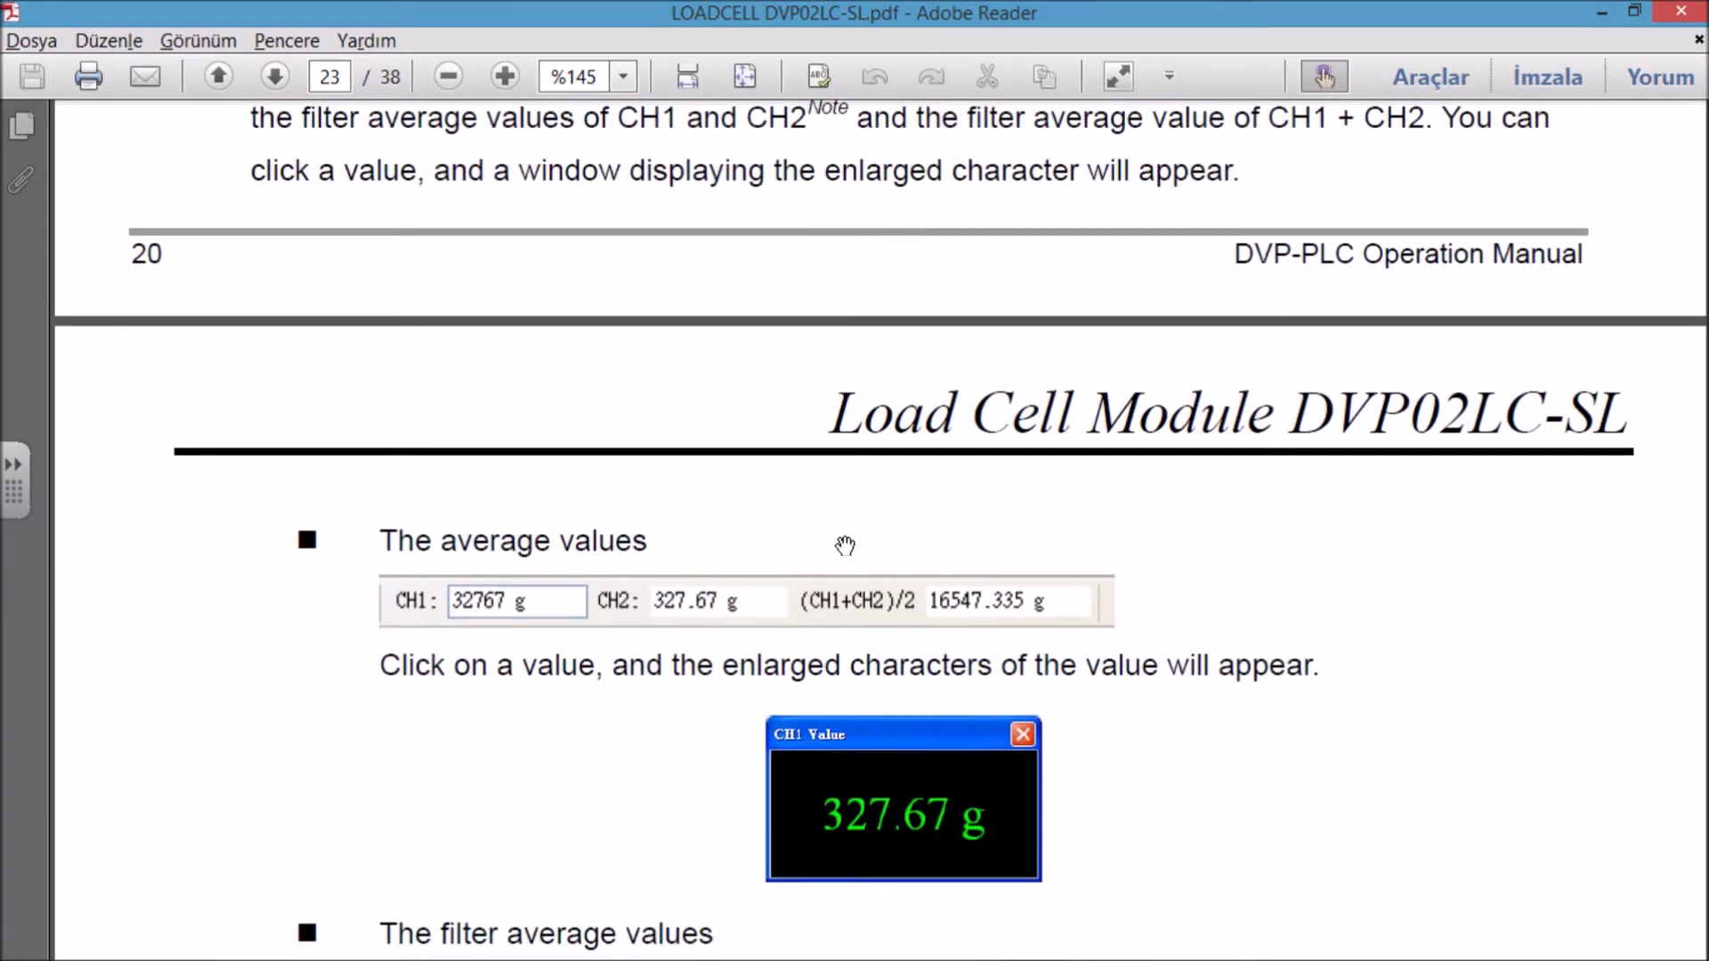
{"action": "left_click_drag", "start_coordinate": [905, 614], "coordinate": [911, 445]}
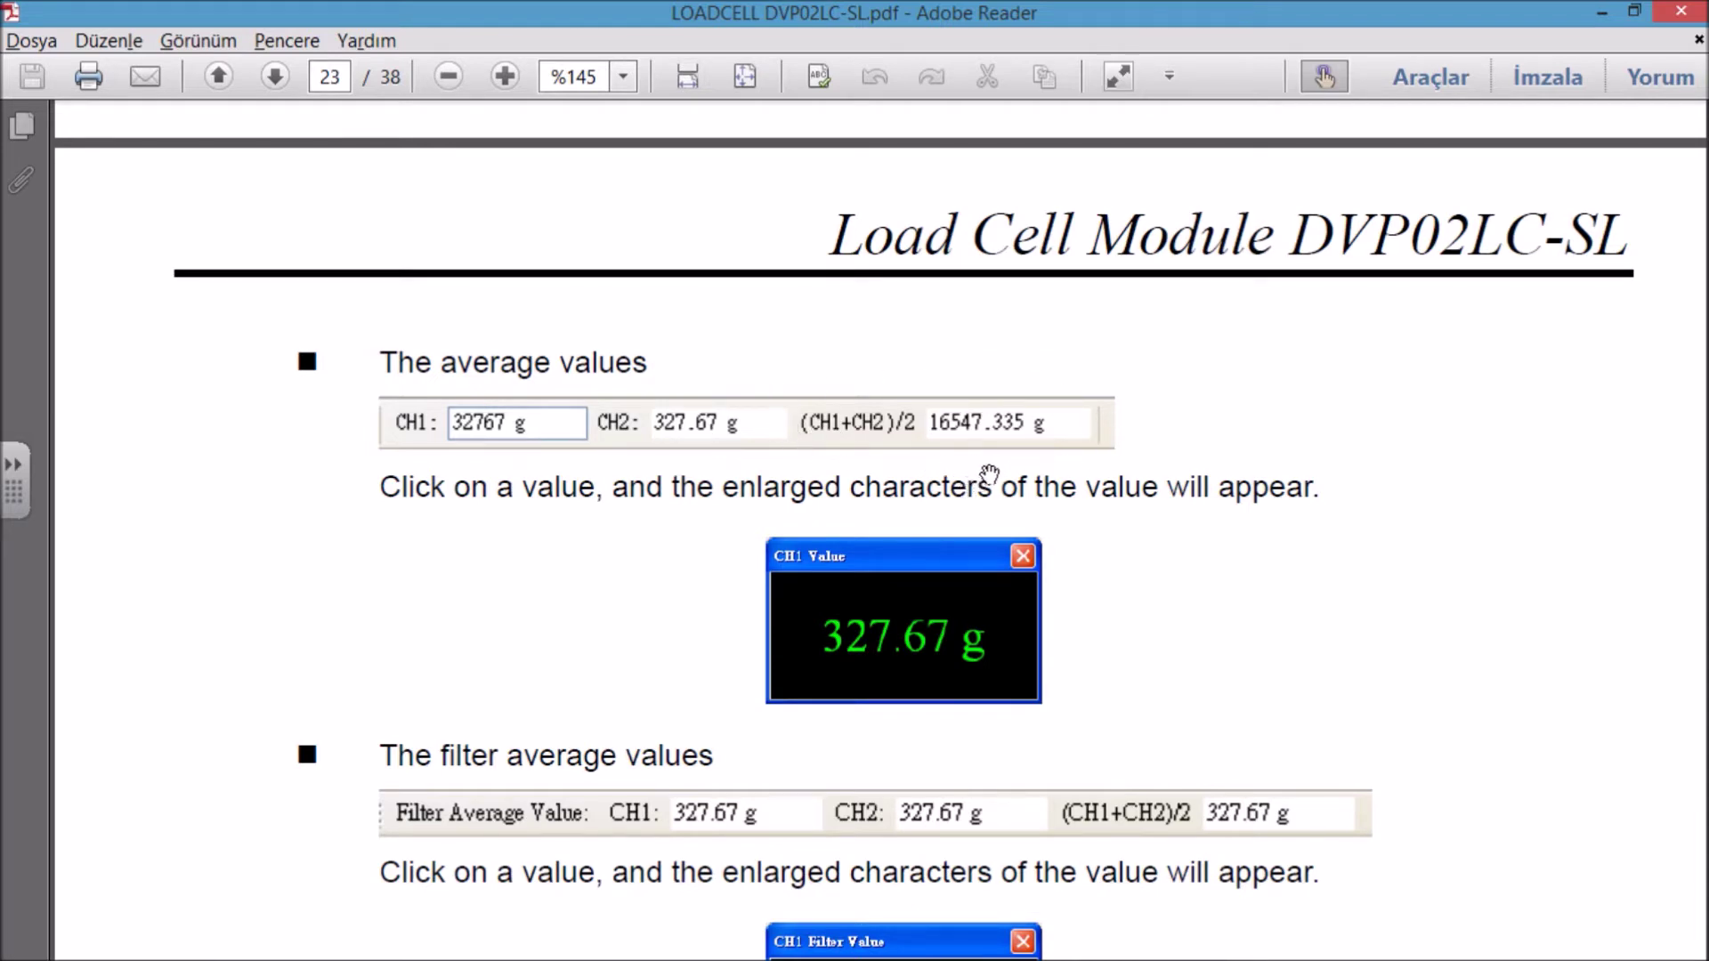
{"action": "left_click_drag", "start_coordinate": [1105, 570], "coordinate": [1110, 503]}
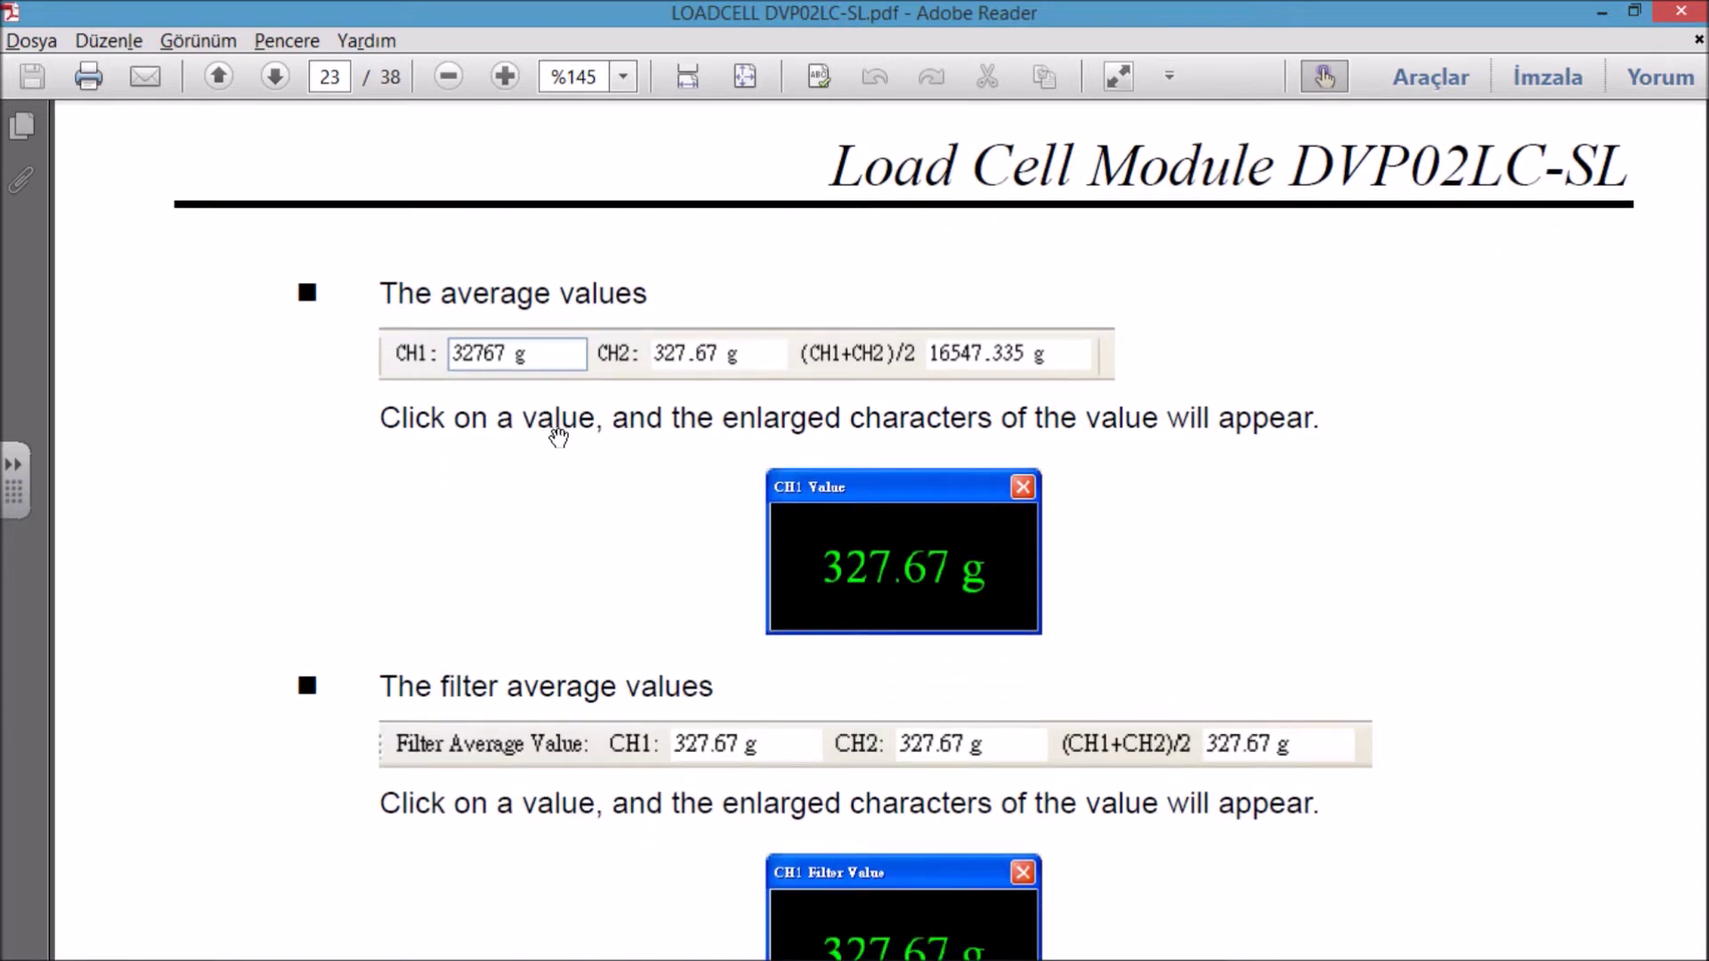
{"action": "left_click_drag", "start_coordinate": [973, 543], "coordinate": [959, 482]}
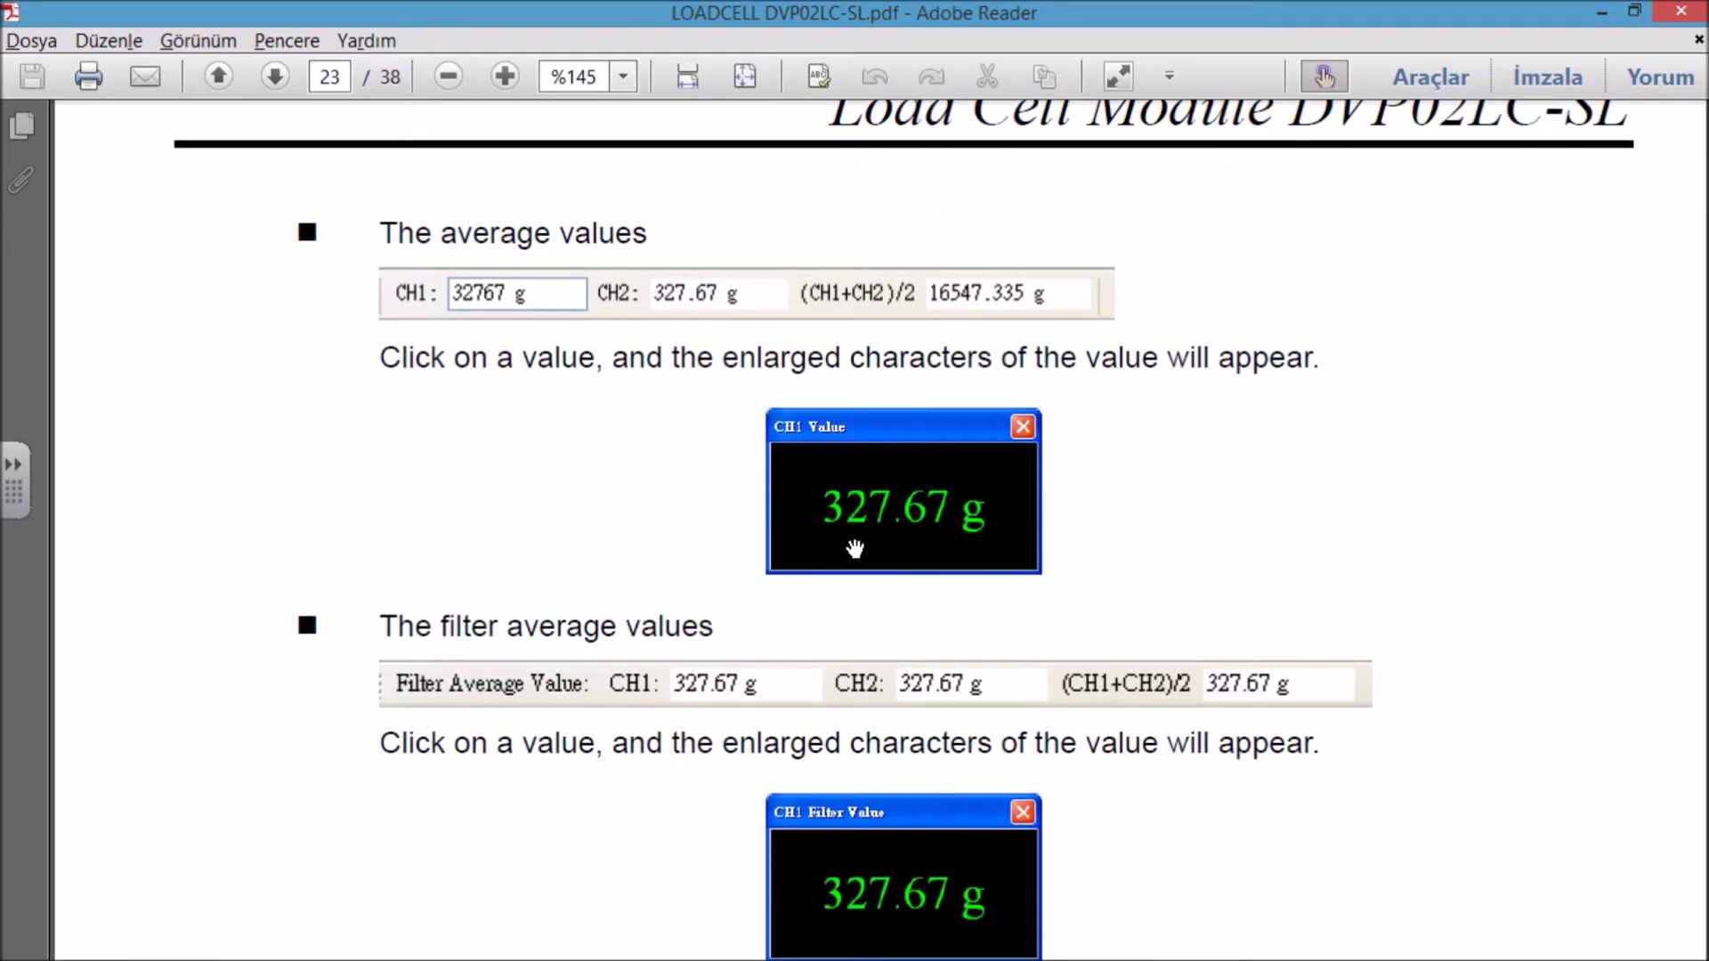
{"action": "scroll", "coordinate": [890, 445], "scroll_direction": "down", "scroll_amount": 10}
{"action": "scroll", "coordinate": [928, 534], "scroll_direction": "down", "scroll_amount": 2}
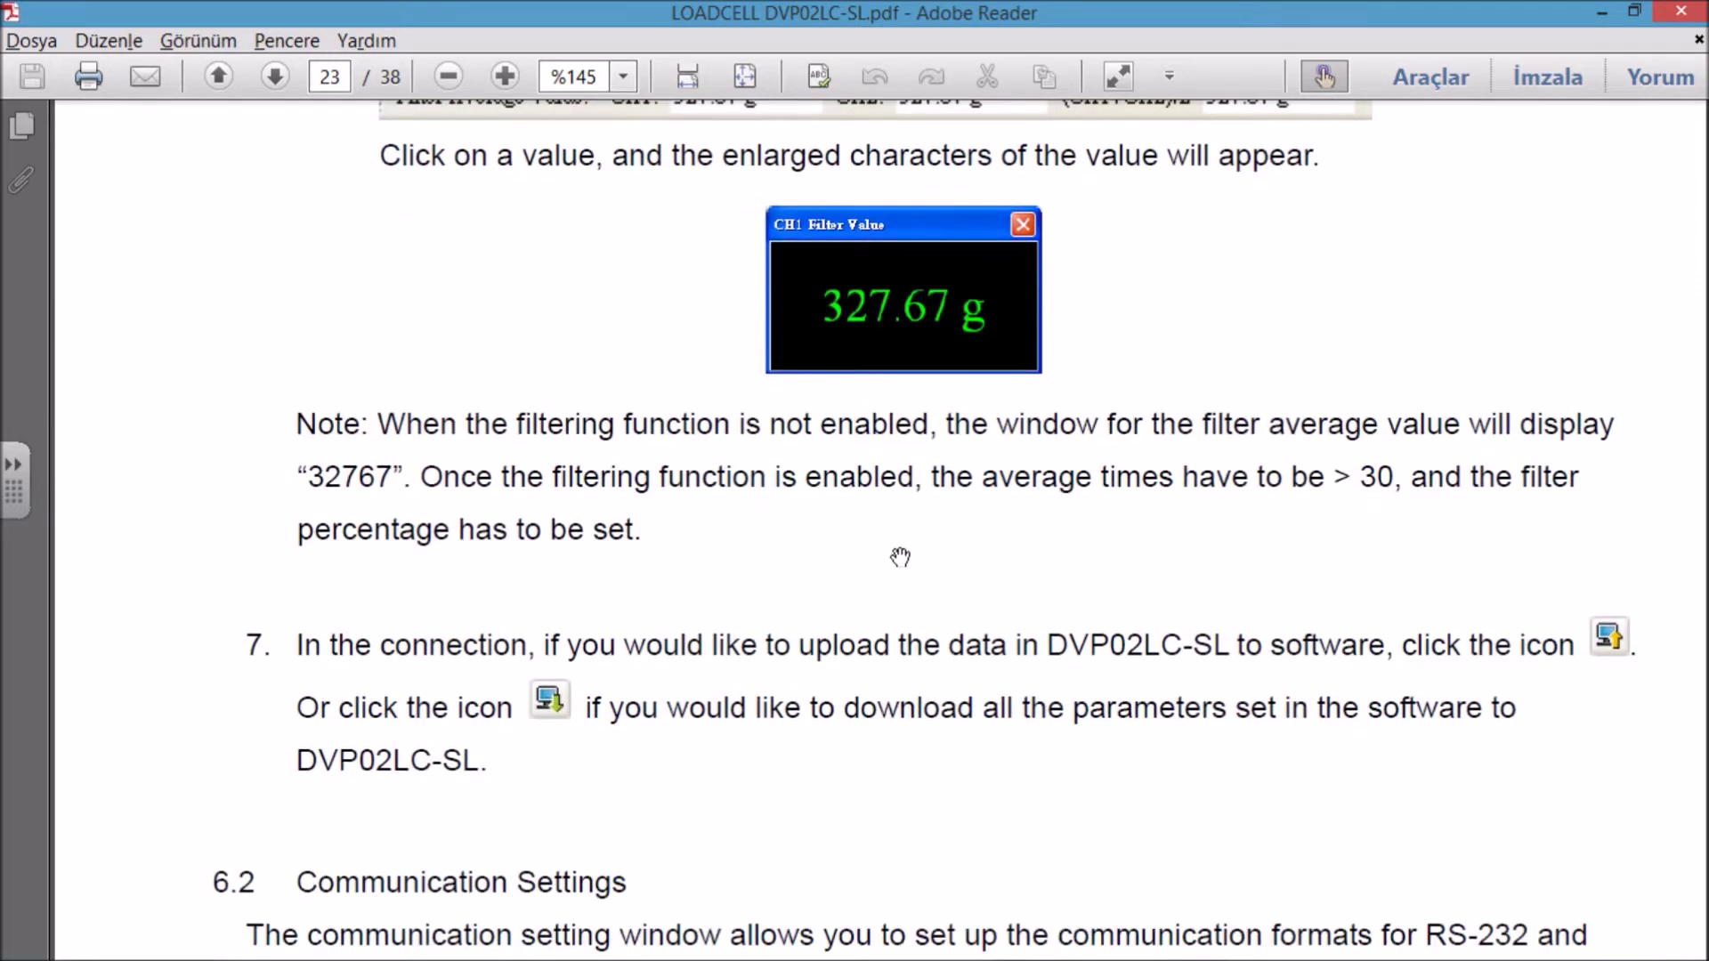
{"action": "scroll", "coordinate": [901, 534], "scroll_direction": "down", "scroll_amount": 1}
{"action": "scroll", "coordinate": [901, 525], "scroll_direction": "down", "scroll_amount": 1}
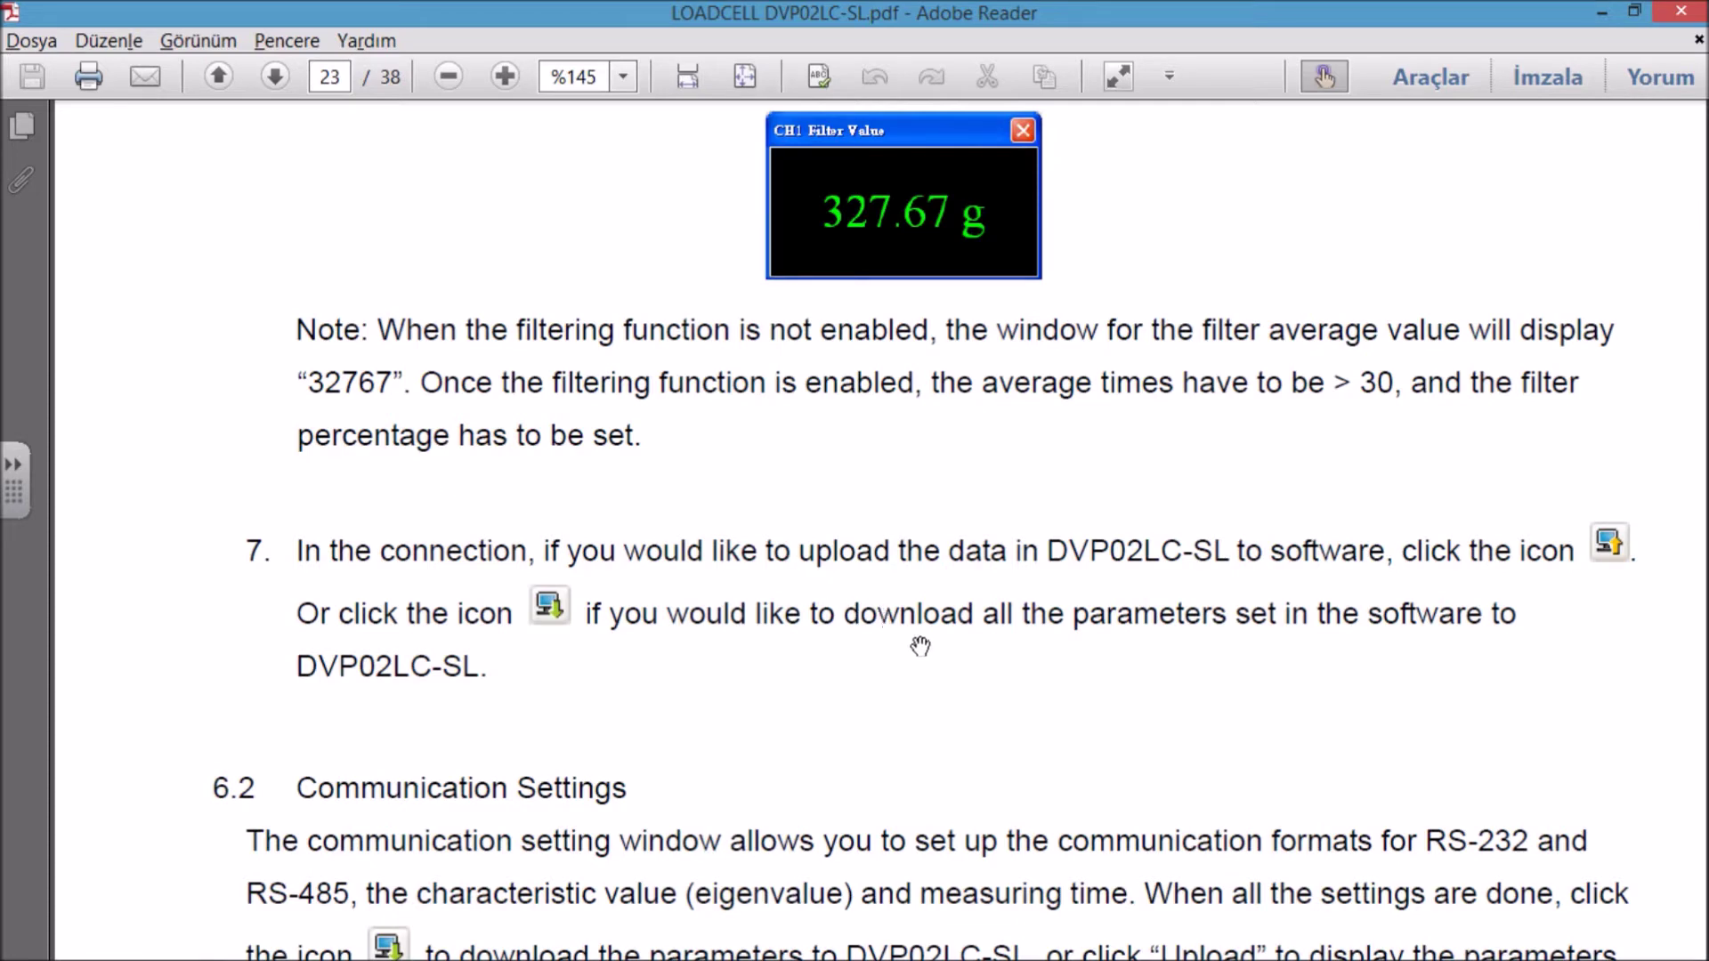
Step: Read step 7 on uploading and downloading module parameters, check the matching transfer commands in LCSoft, and return to the manual
{"action": "left_click_drag", "start_coordinate": [1029, 729], "coordinate": [1007, 489]}
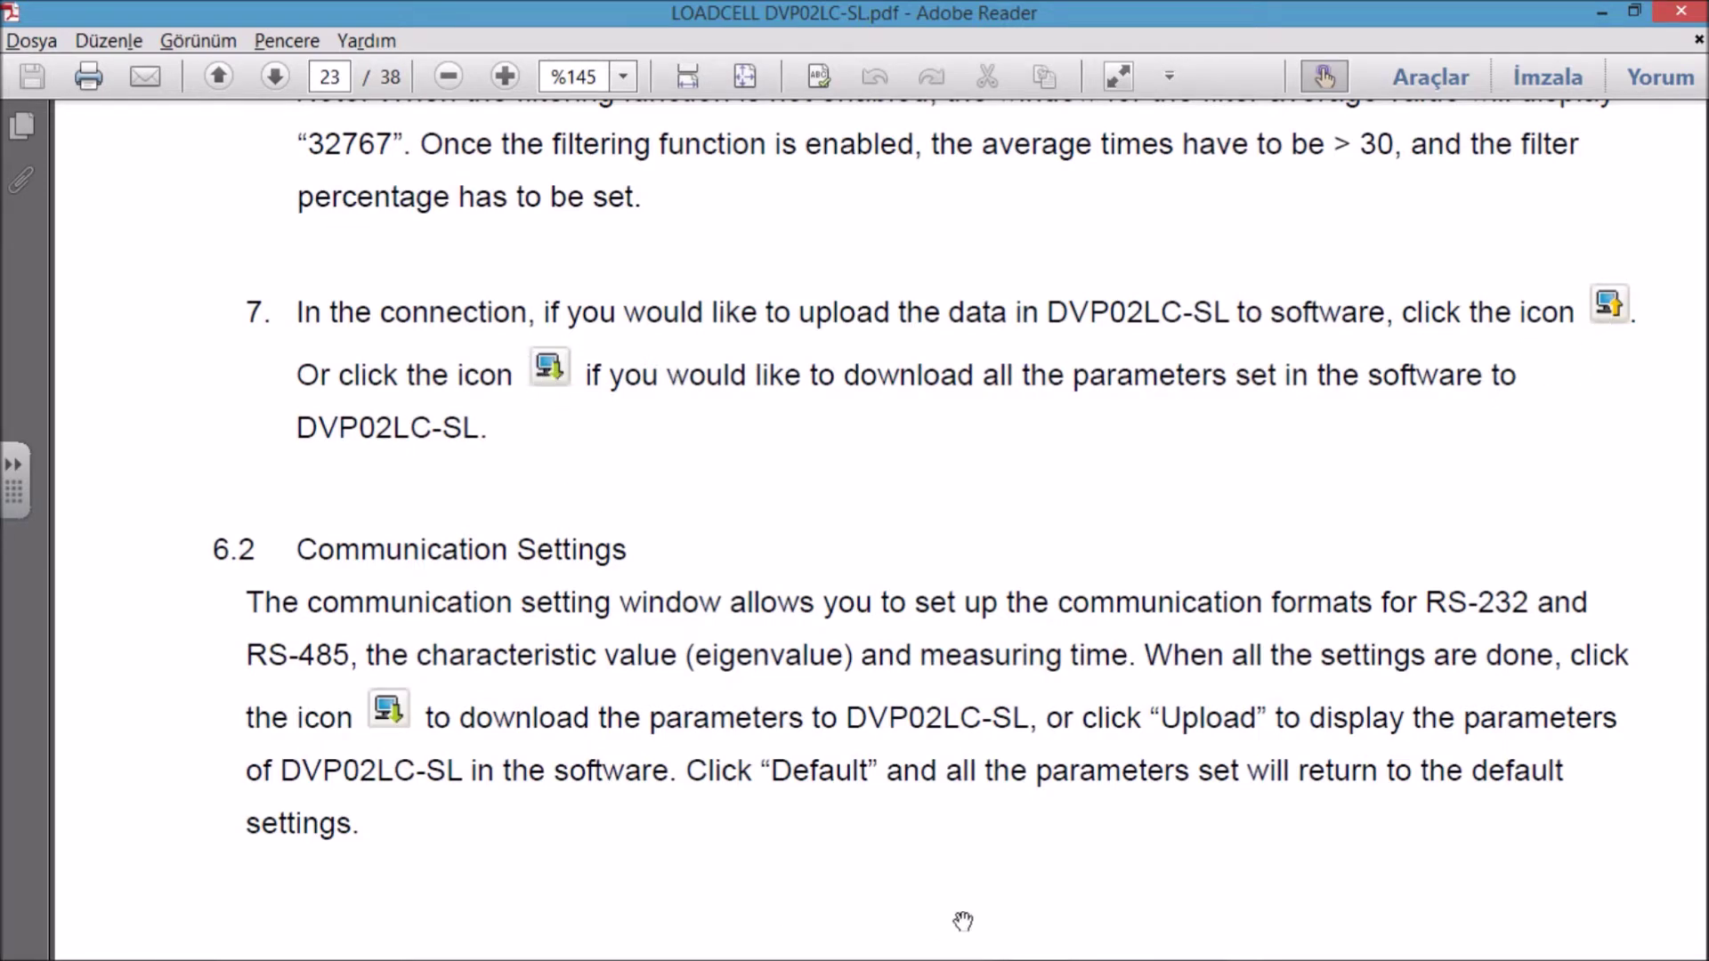
{"action": "mouse_move", "coordinate": [930, 951]}
{"action": "left_click", "coordinate": [1111, 936]}
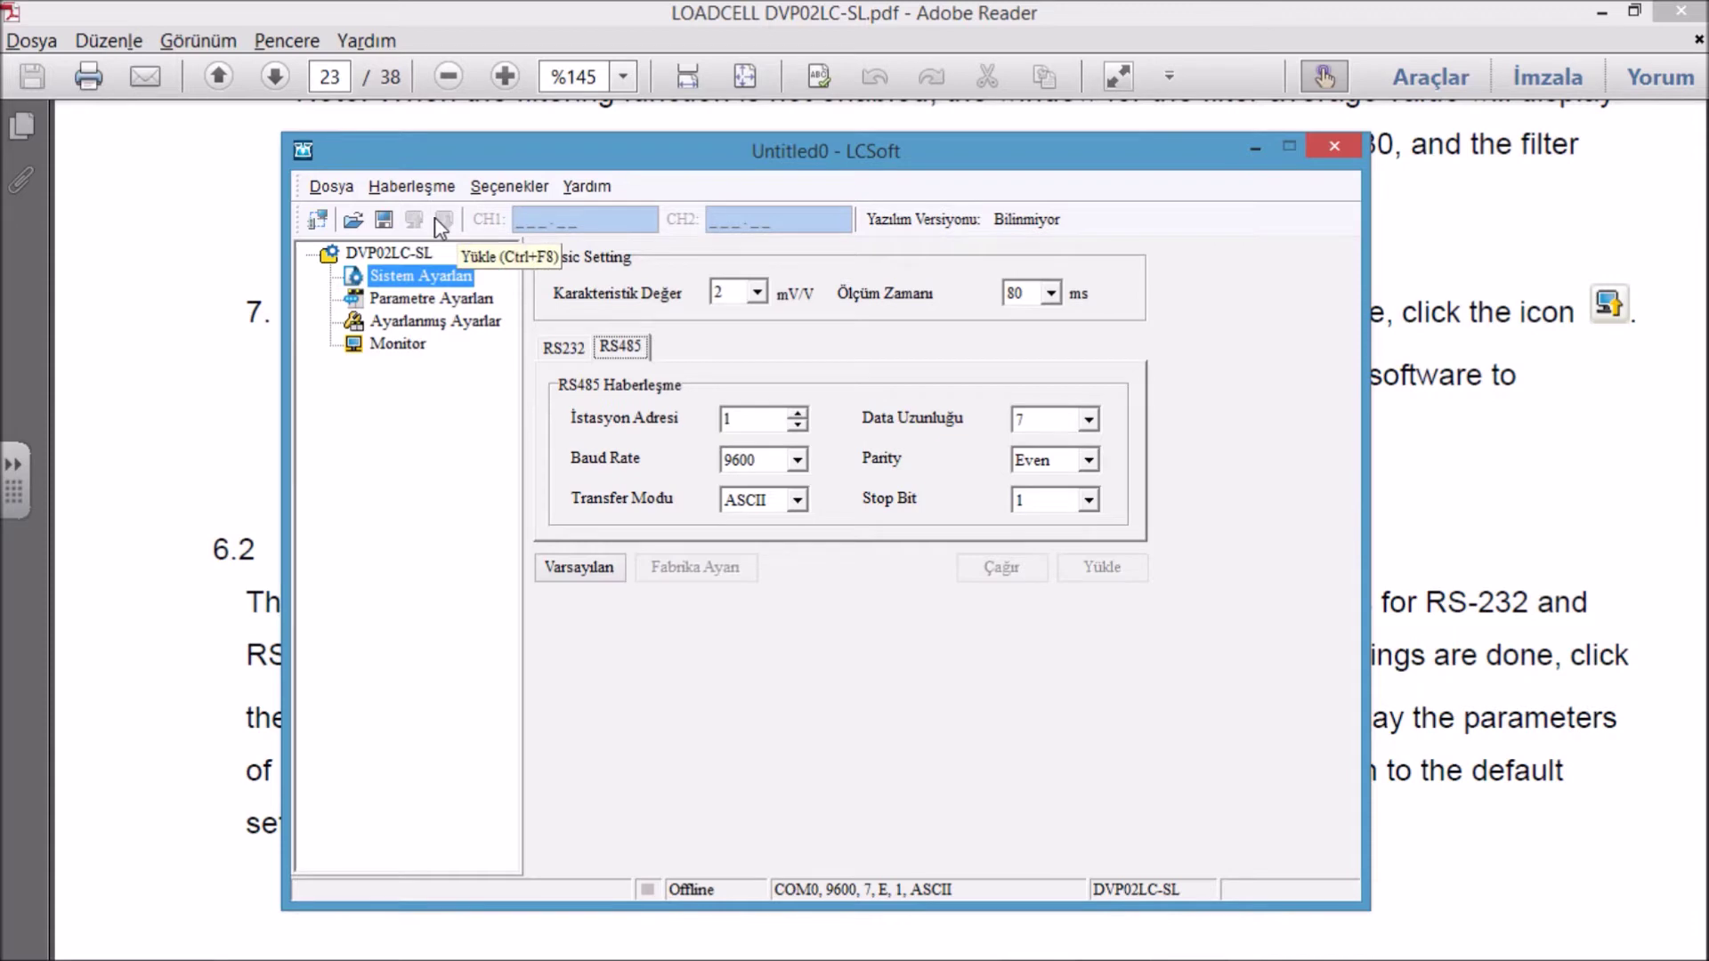
{"action": "left_click", "coordinate": [230, 373]}
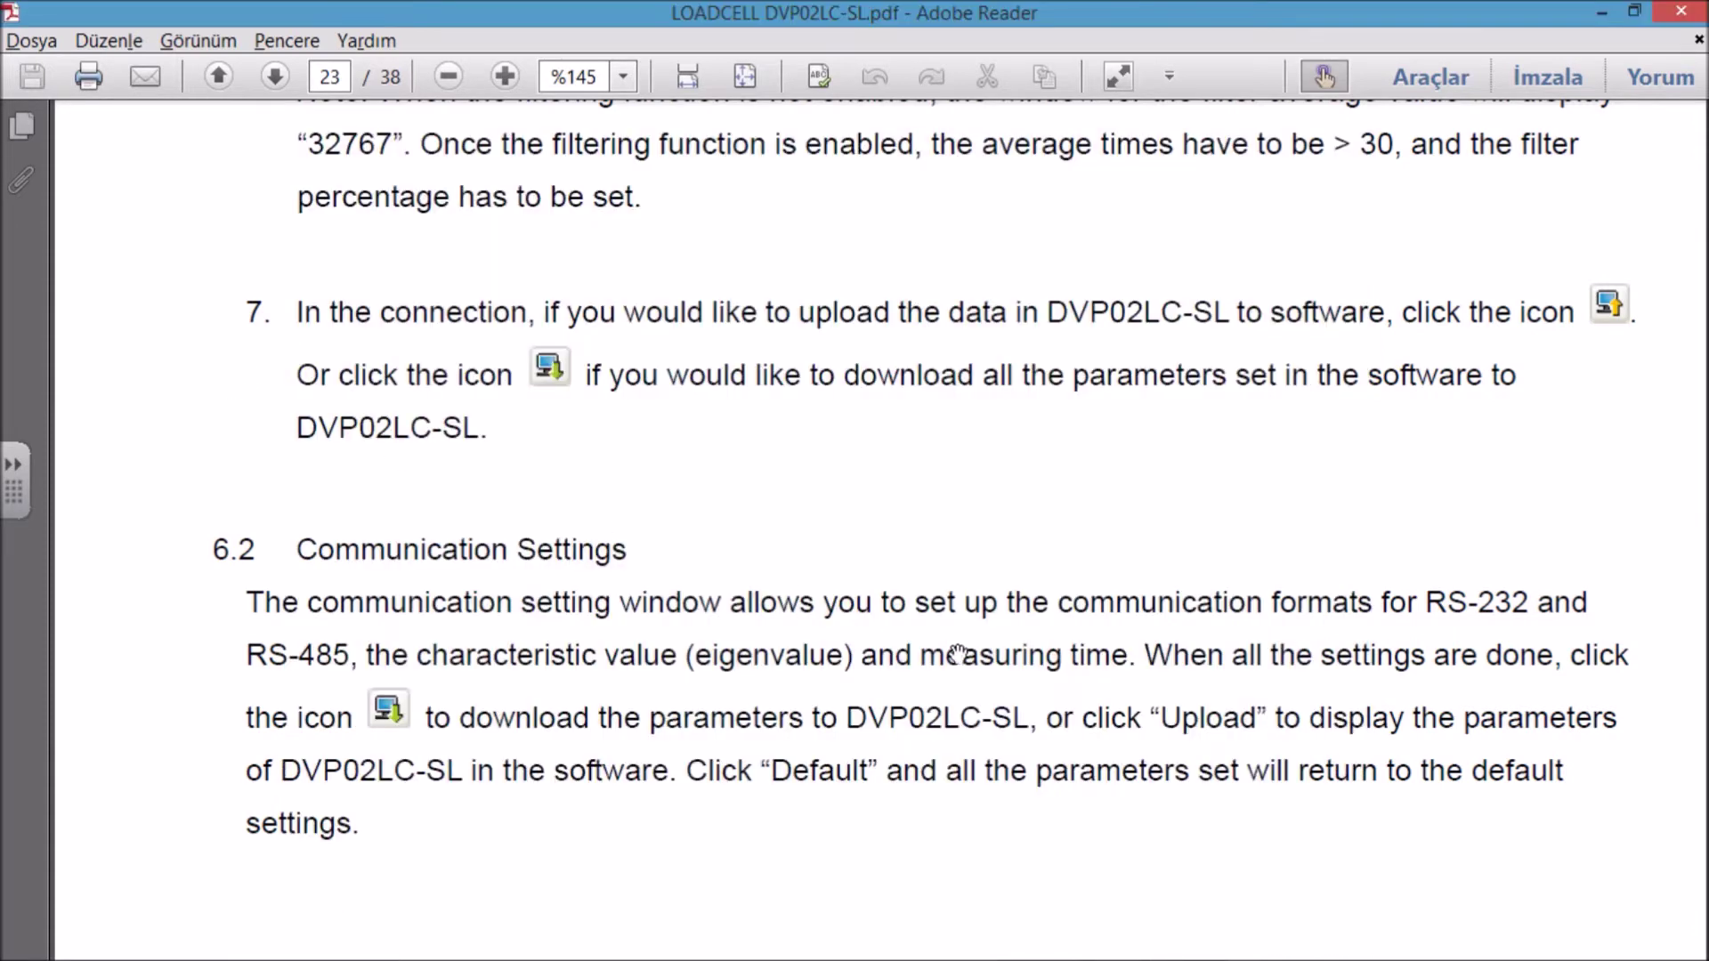
Step: Read section 6.2 Communication Settings and examine the example settings window on page 24 of the PDF
{"action": "scroll", "coordinate": [1014, 730], "scroll_direction": "down", "scroll_amount": 3}
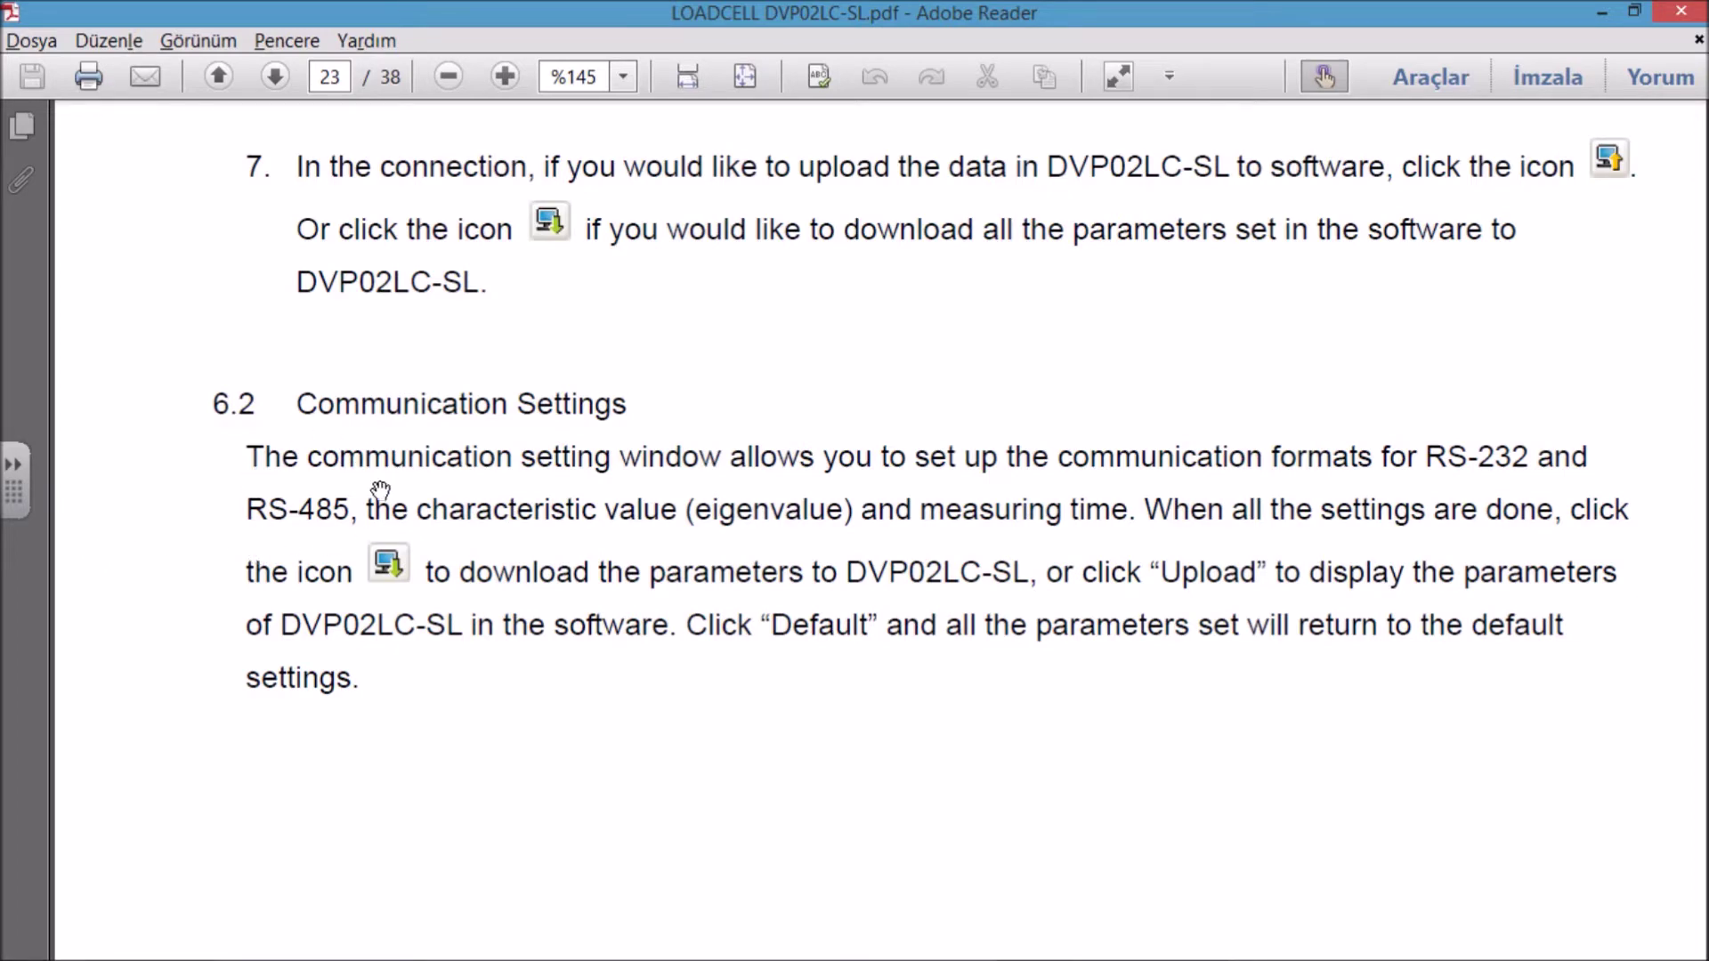
{"action": "left_click_drag", "start_coordinate": [640, 729], "coordinate": [650, 566]}
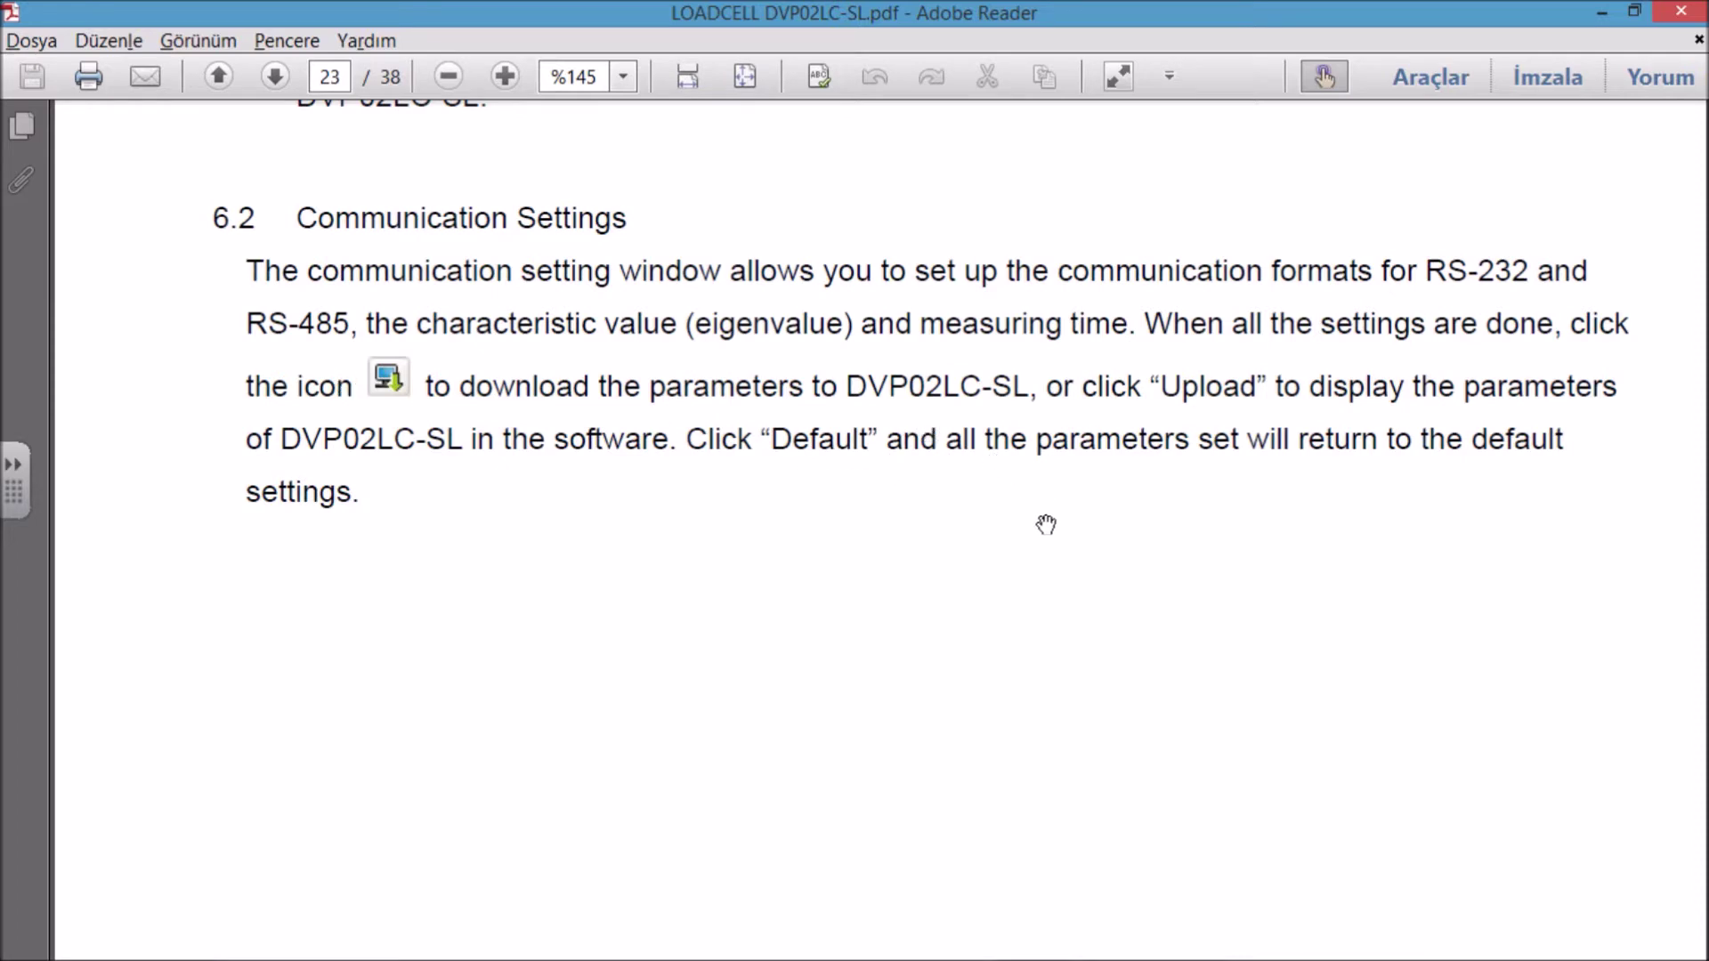
{"action": "scroll", "coordinate": [1013, 492], "scroll_direction": "down", "scroll_amount": 5}
{"action": "scroll", "coordinate": [1013, 492], "scroll_direction": "down", "scroll_amount": 20}
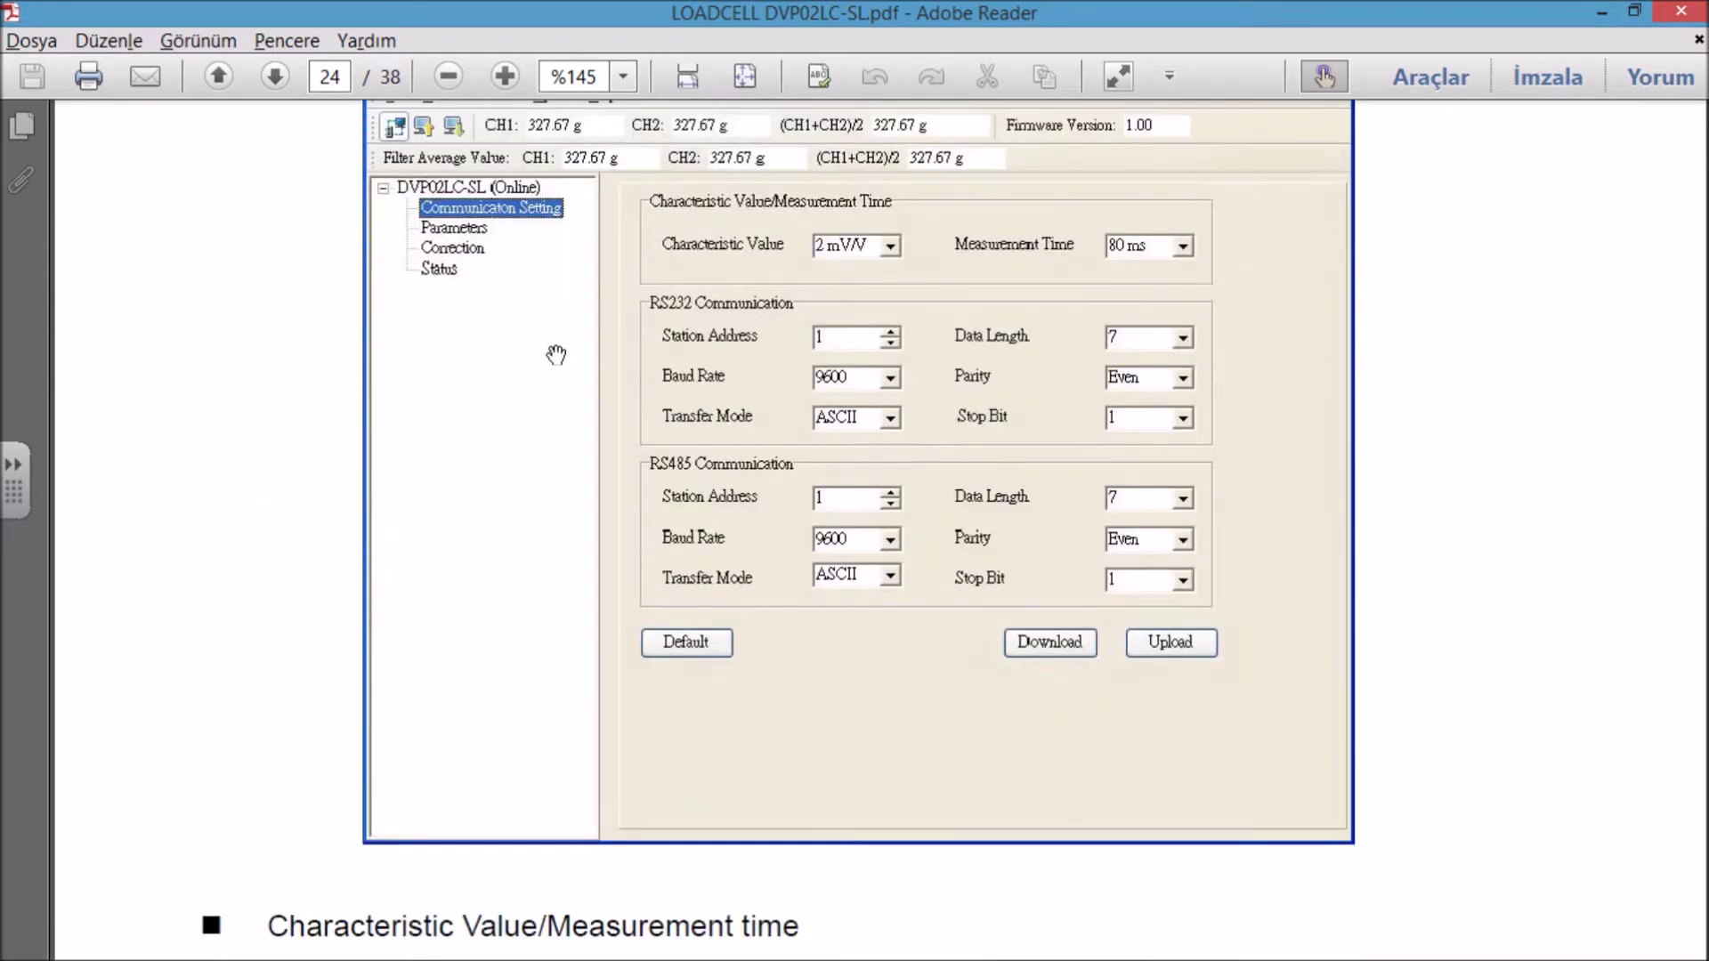
Step: Switch to LCSoft and view the available Karakteristik Değer options in the basic system settings, keeping 2 mV/V
{"action": "mouse_move", "coordinate": [954, 942]}
{"action": "left_click", "coordinate": [1110, 937]}
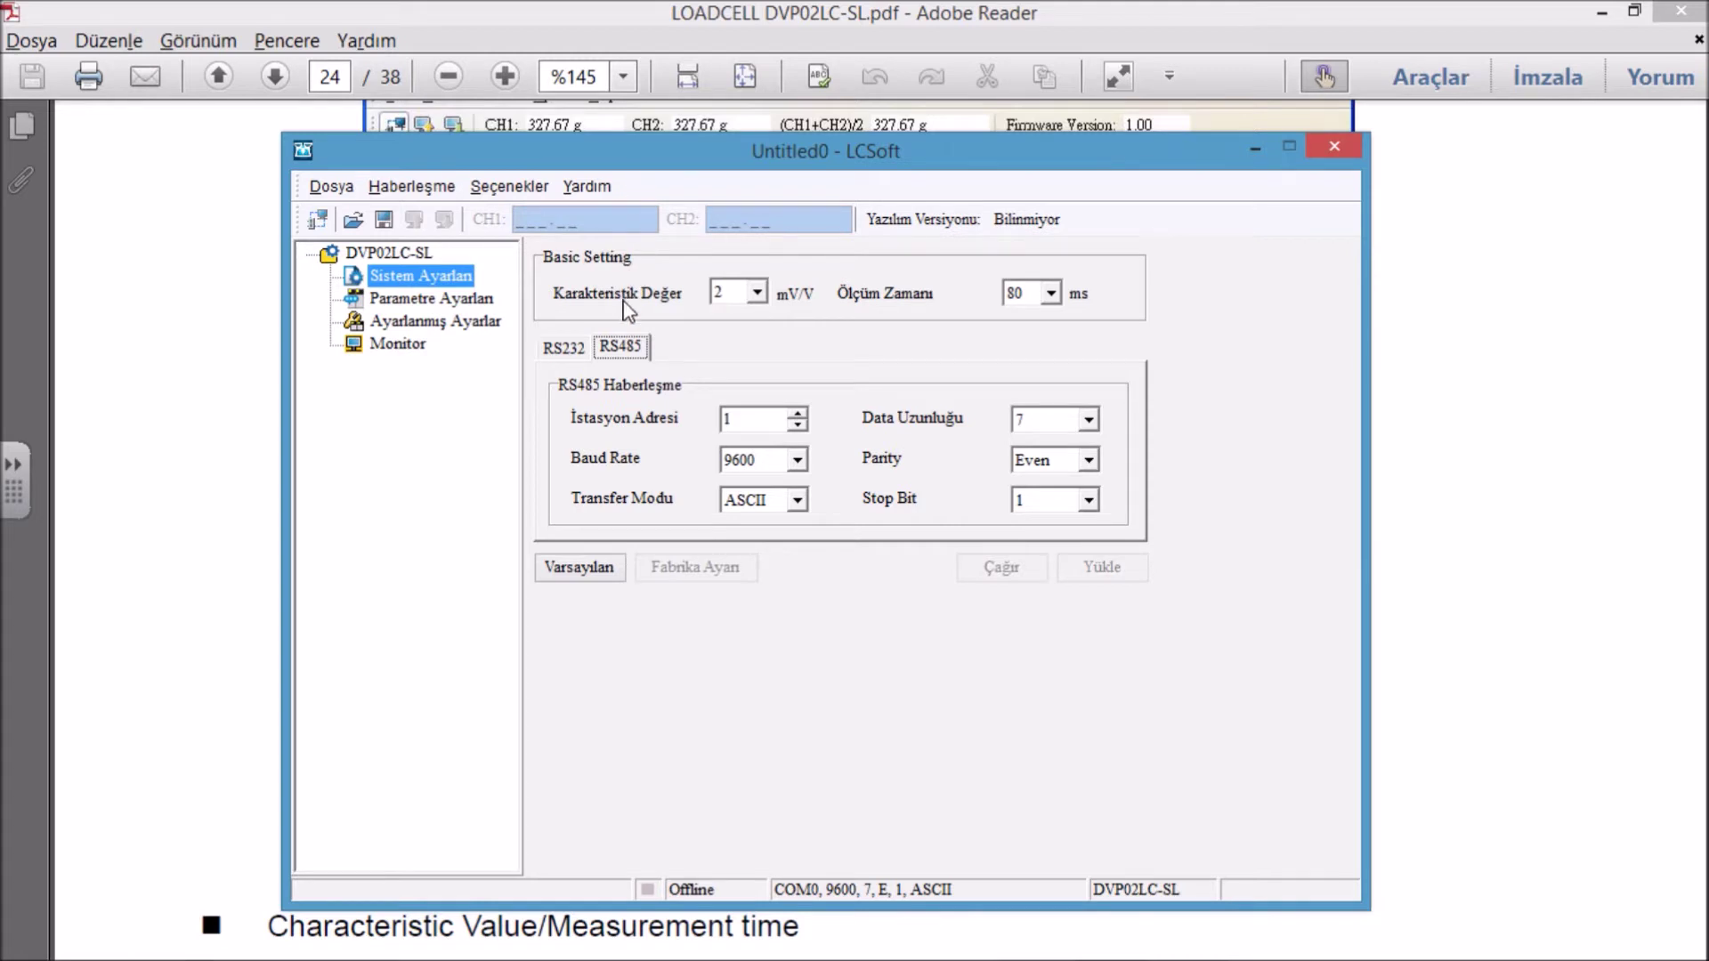
{"action": "left_click", "coordinate": [755, 294]}
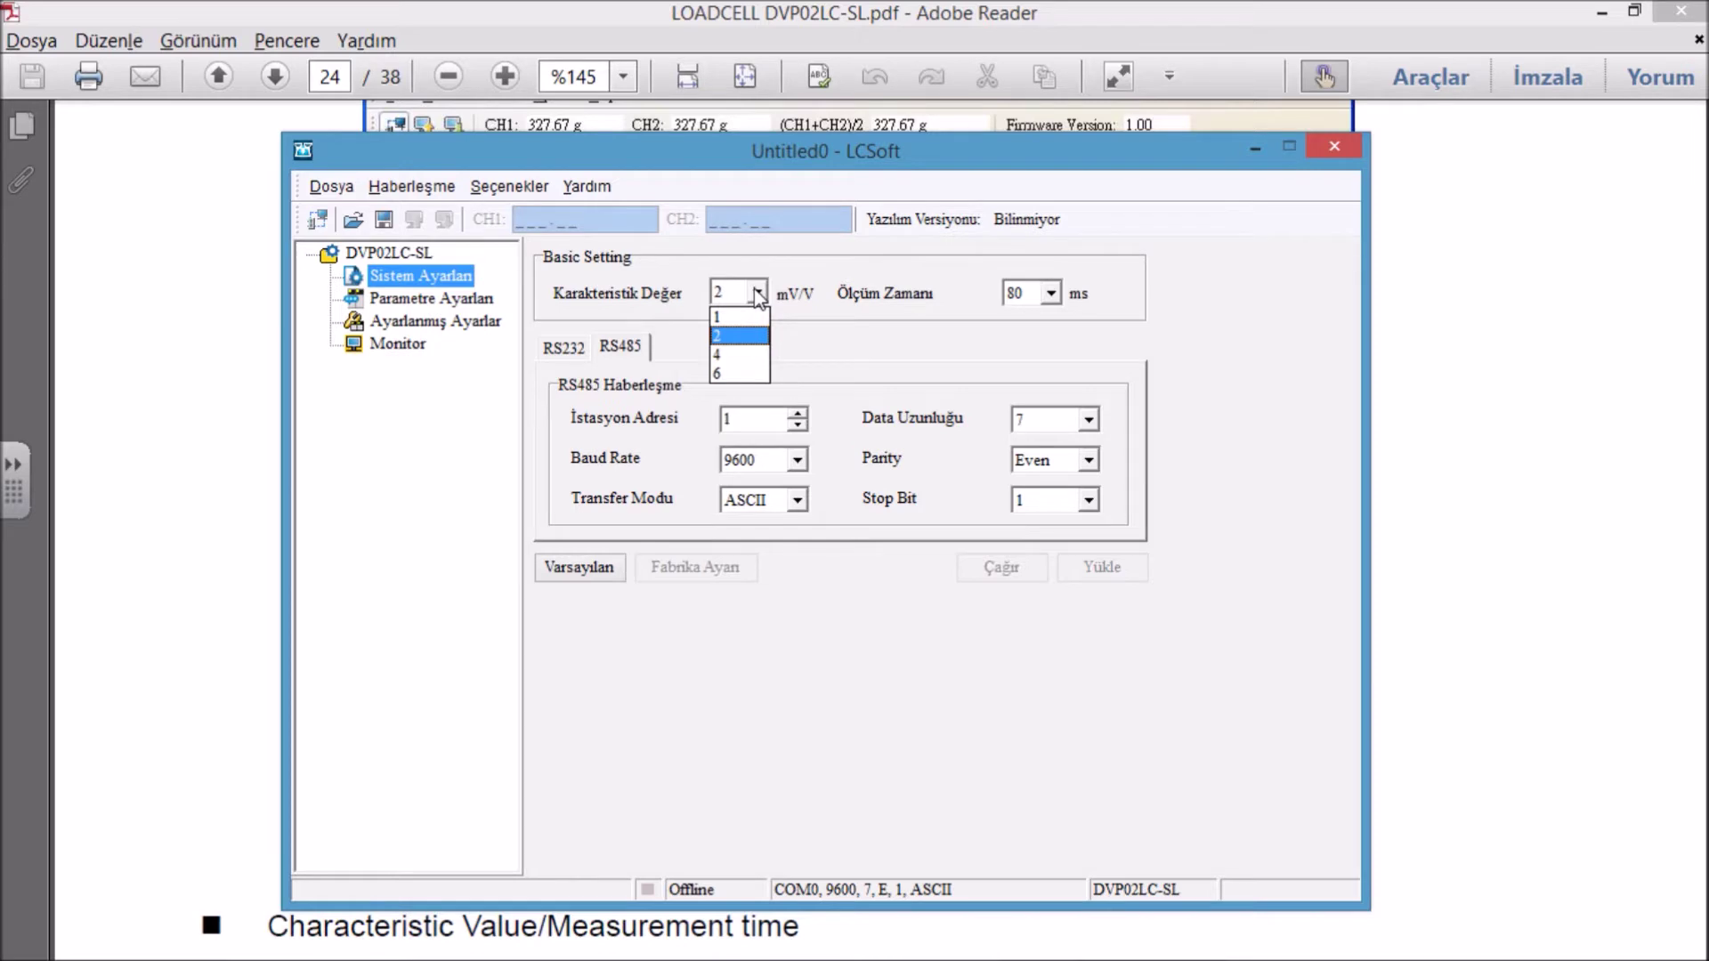
{"action": "left_click", "coordinate": [758, 294]}
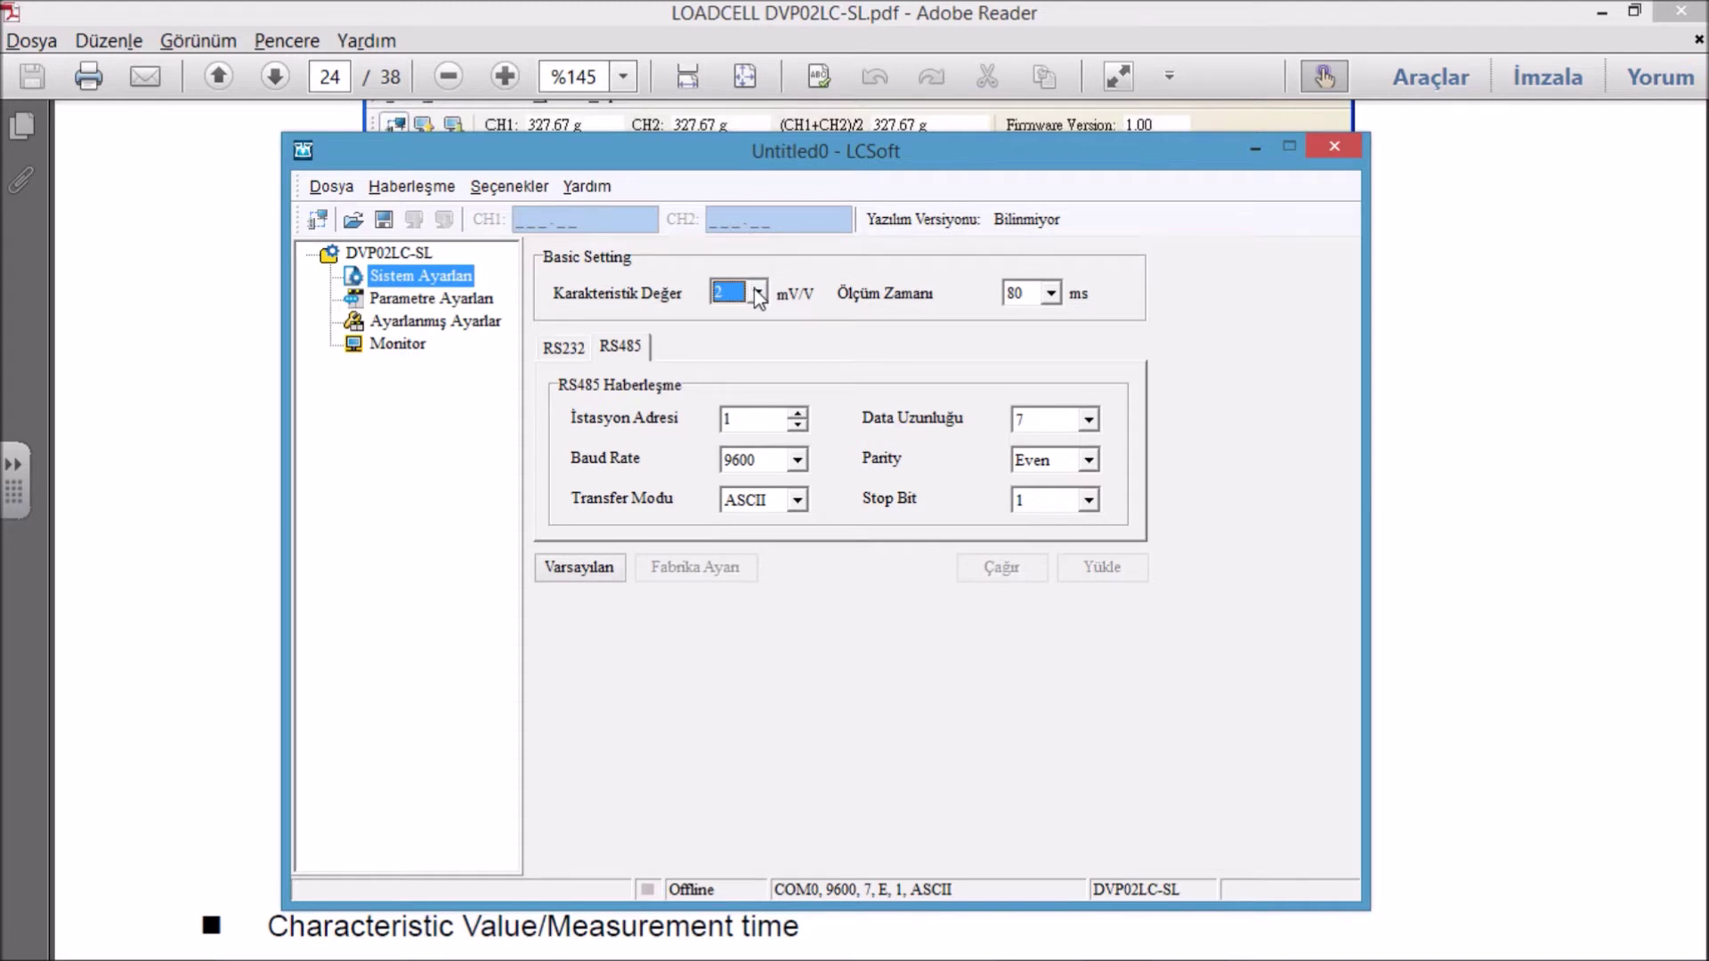
Step: Recheck the Karakteristik Değer options, keeping 2 mV/V, and compare the RS232 and RS485 communication settings
{"action": "left_click", "coordinate": [758, 294]}
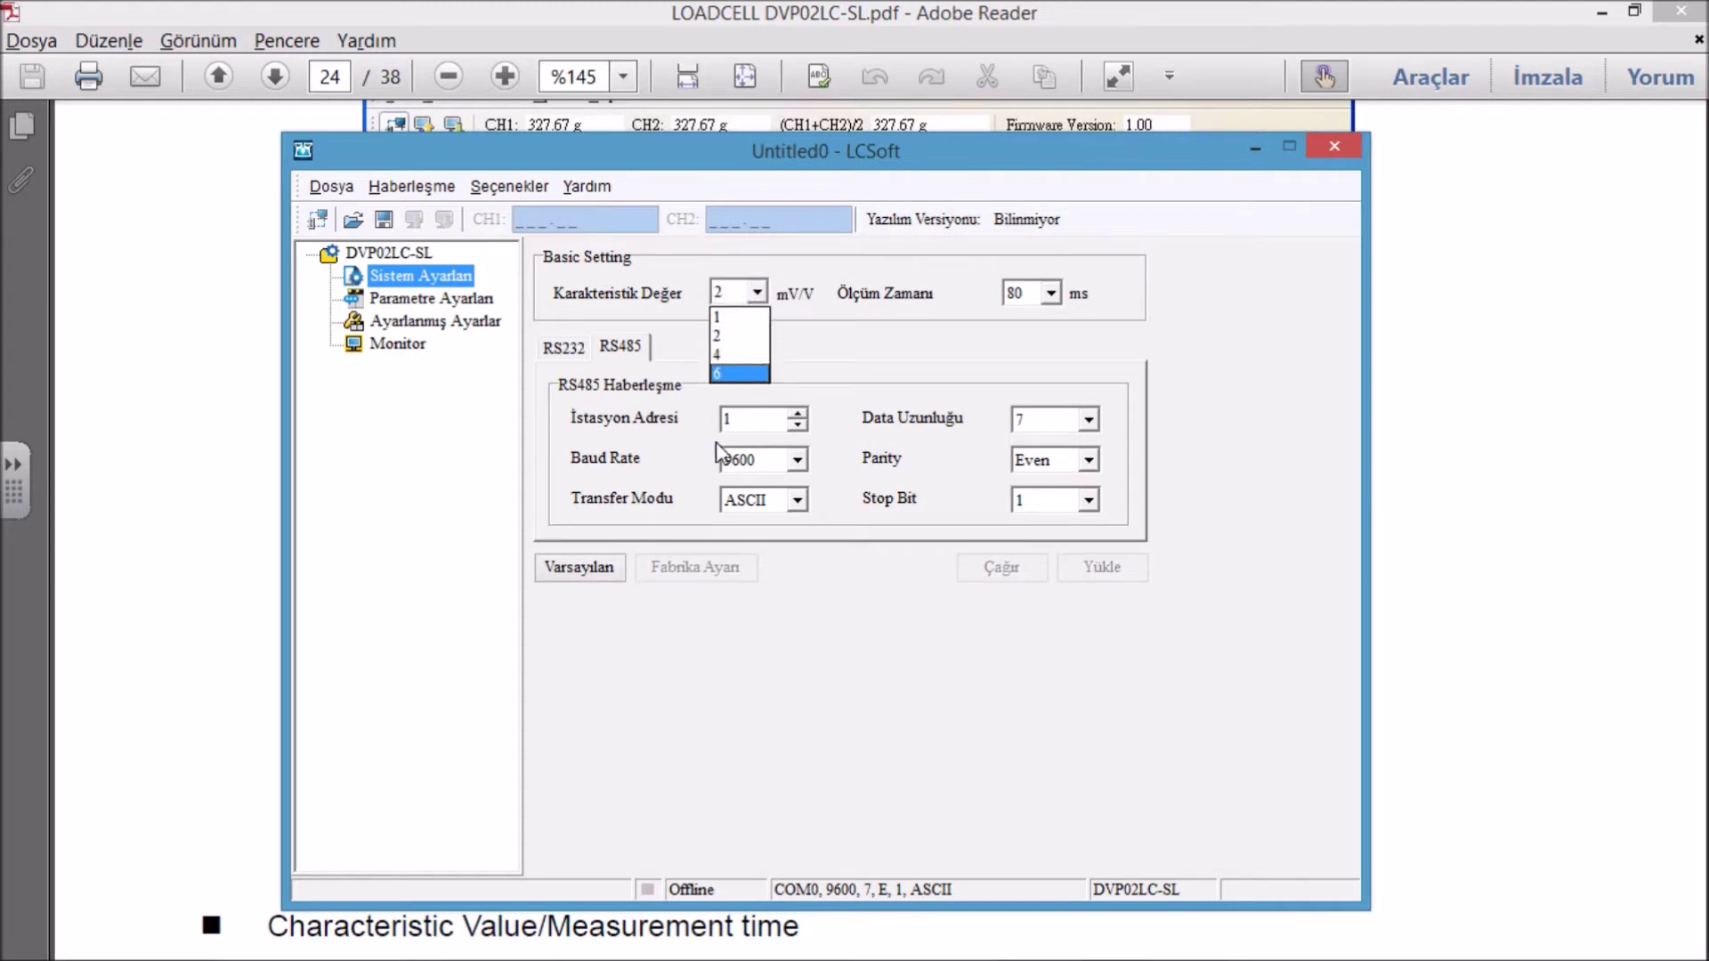
{"action": "left_click", "coordinate": [755, 292]}
{"action": "left_click", "coordinate": [568, 354]}
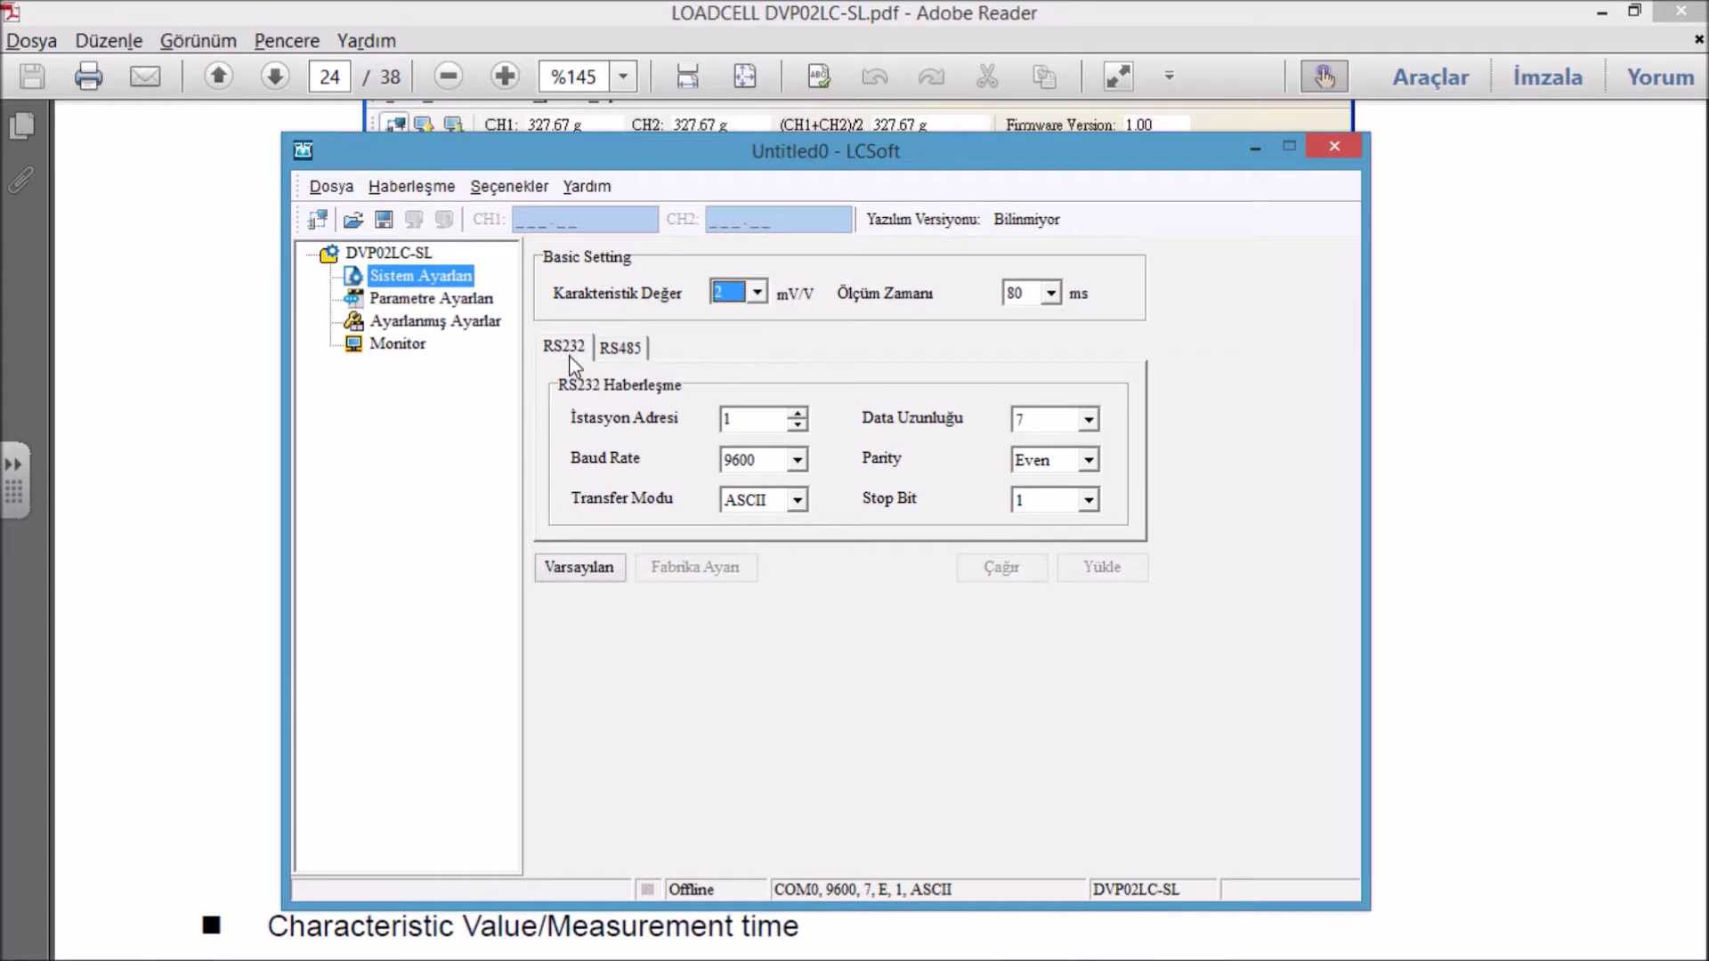
{"action": "left_click", "coordinate": [638, 353]}
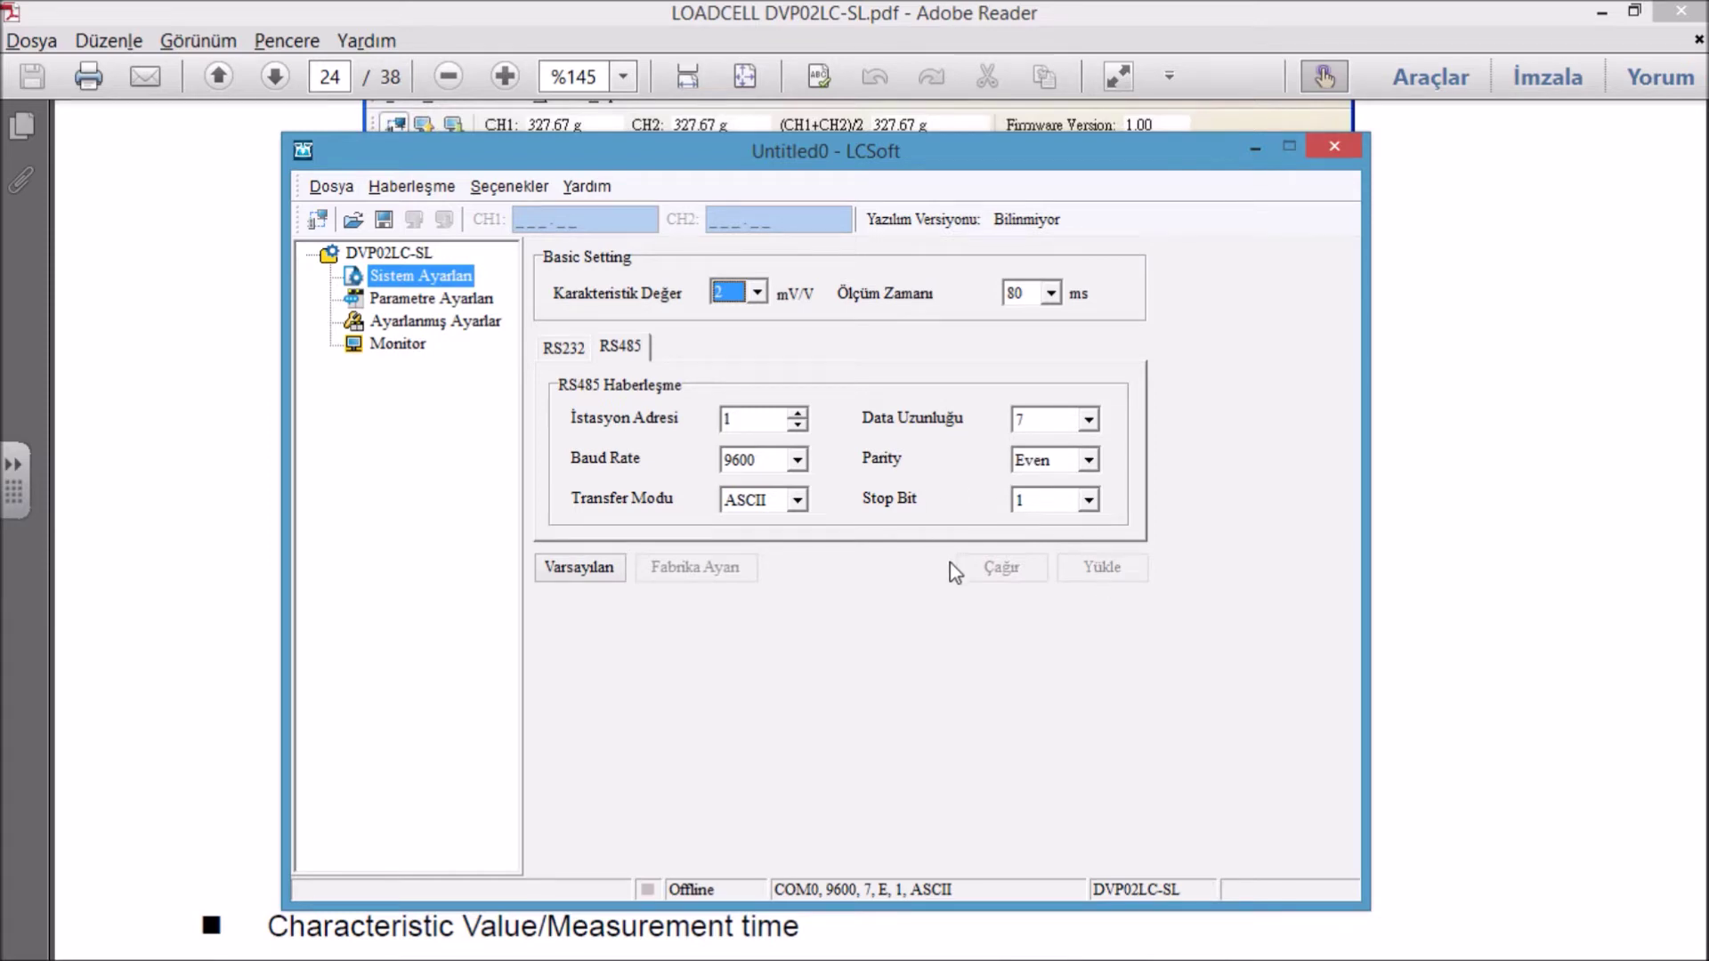
Step: Return to the English load cell manual and read the Characteristic Value/Measurement time section on page 24
{"action": "left_click", "coordinate": [240, 523]}
{"action": "scroll", "coordinate": [949, 483], "scroll_direction": "down", "scroll_amount": 3}
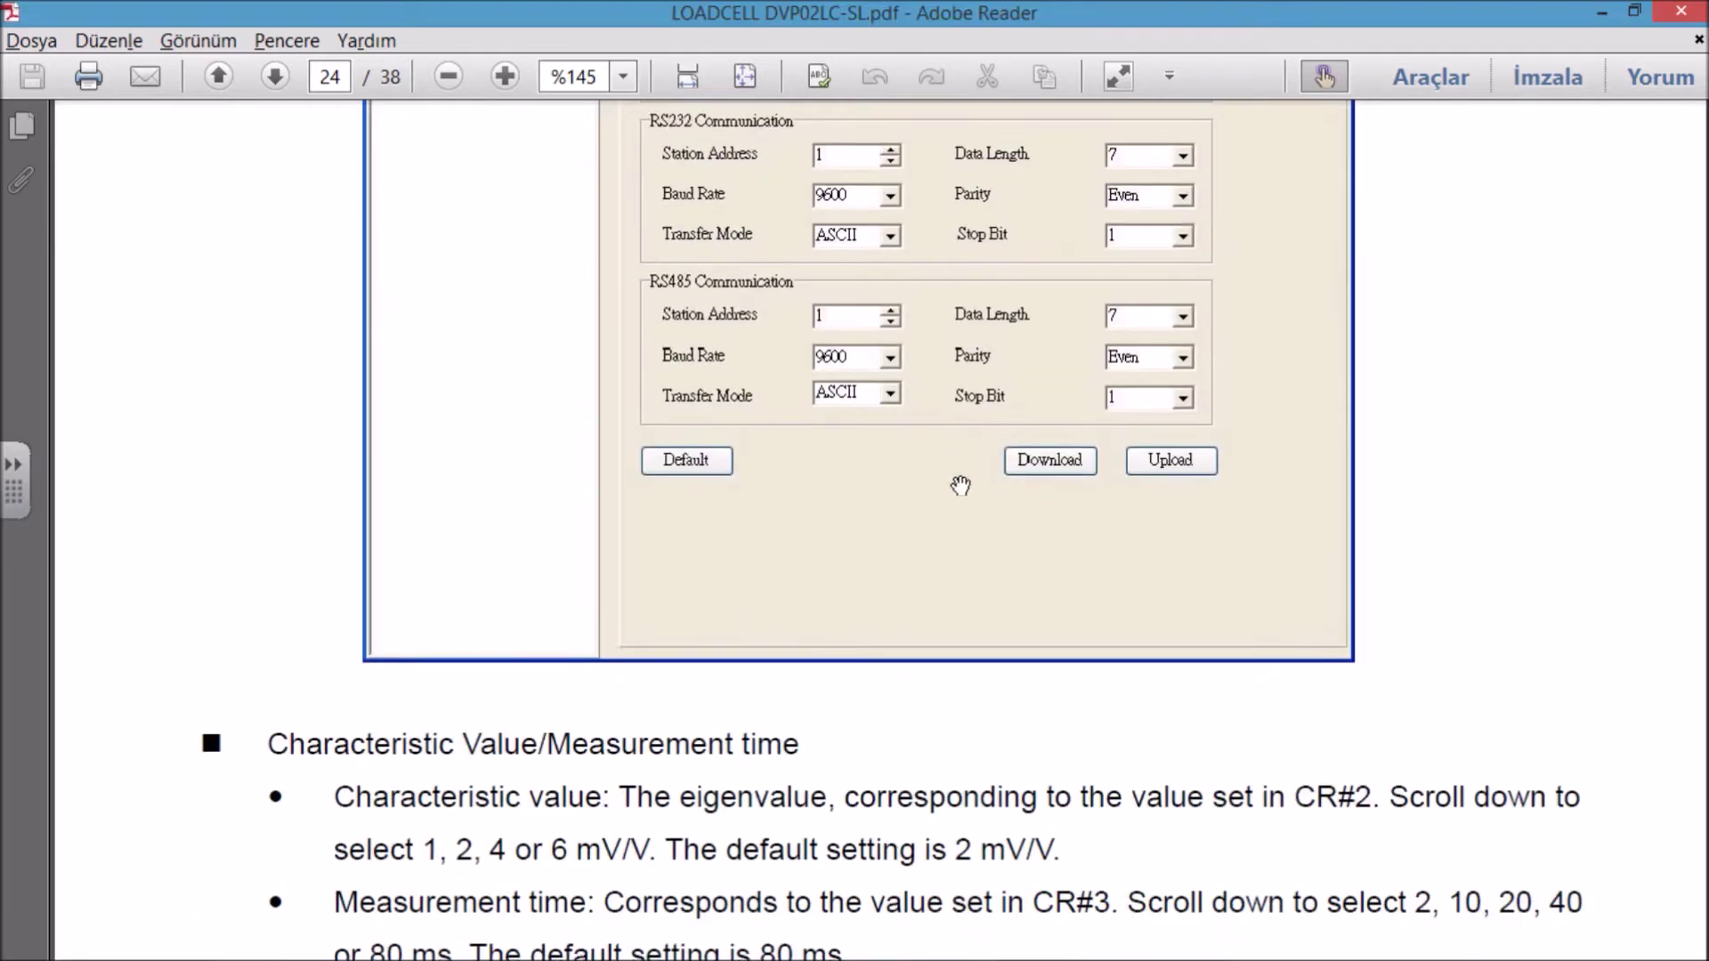
{"action": "scroll", "coordinate": [949, 484], "scroll_direction": "down", "scroll_amount": 6}
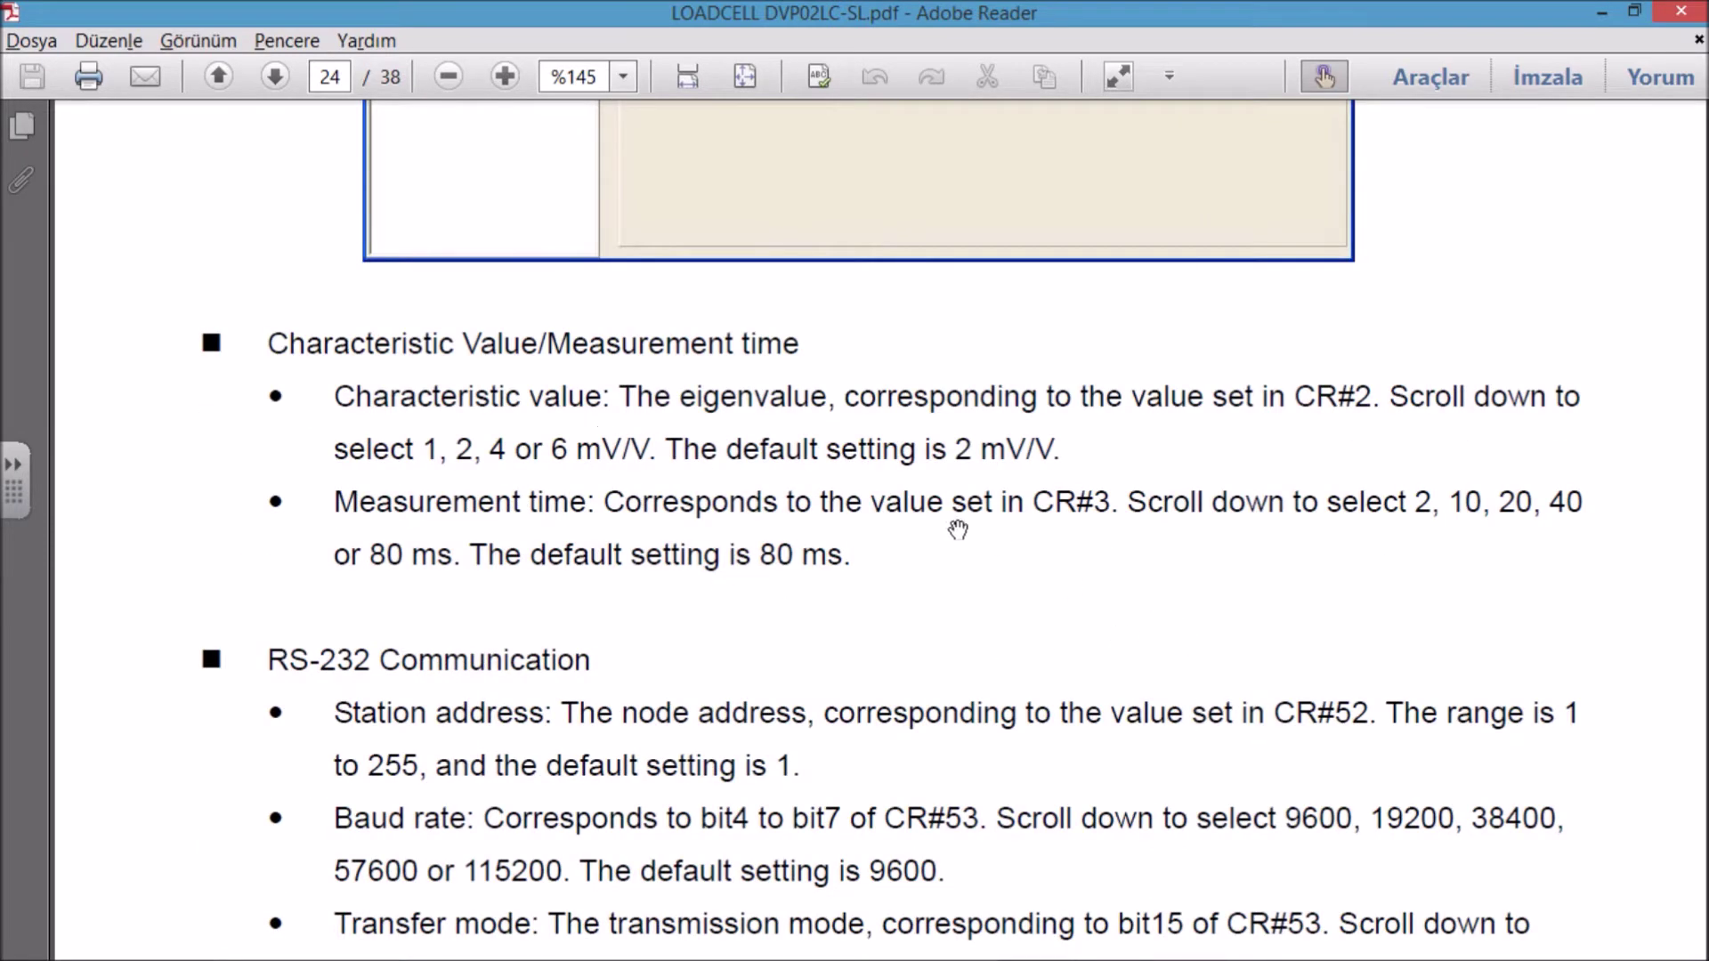
{"action": "scroll", "coordinate": [958, 531], "scroll_direction": "down", "scroll_amount": 1}
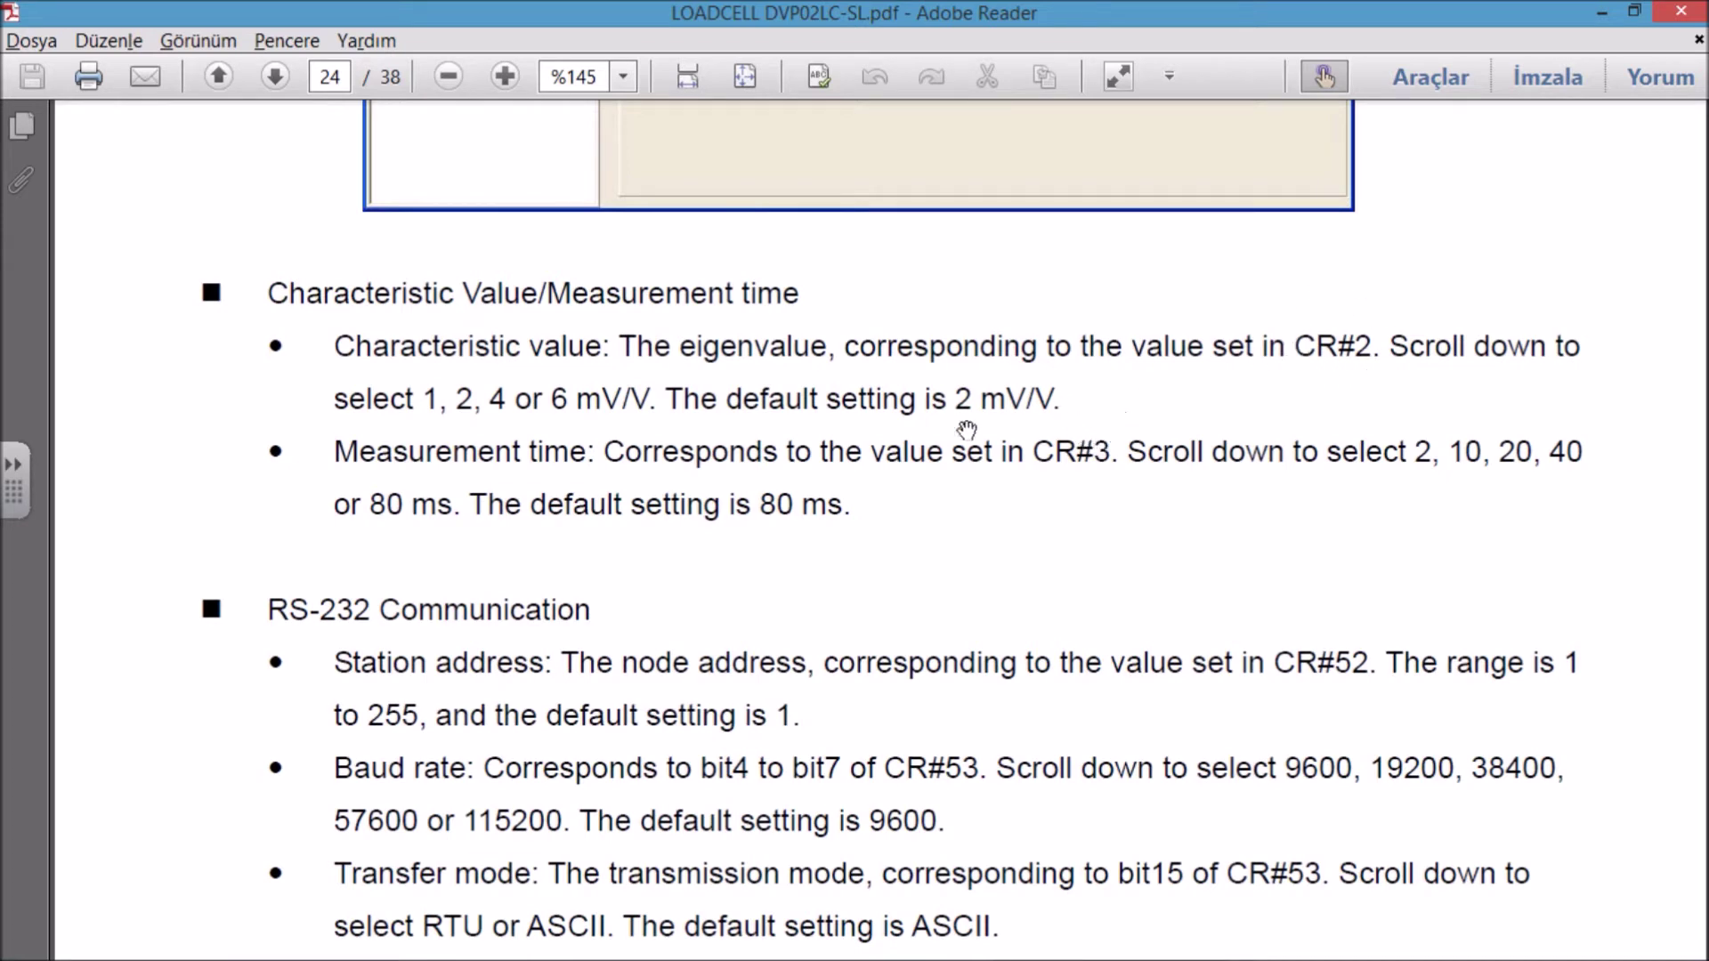
Step: Switch to the Turkish DVP02LC-SL manual and read the CR#2 characteristic value and CR#3 measurement response time modes on page 6
{"action": "mouse_move", "coordinate": [1054, 938]}
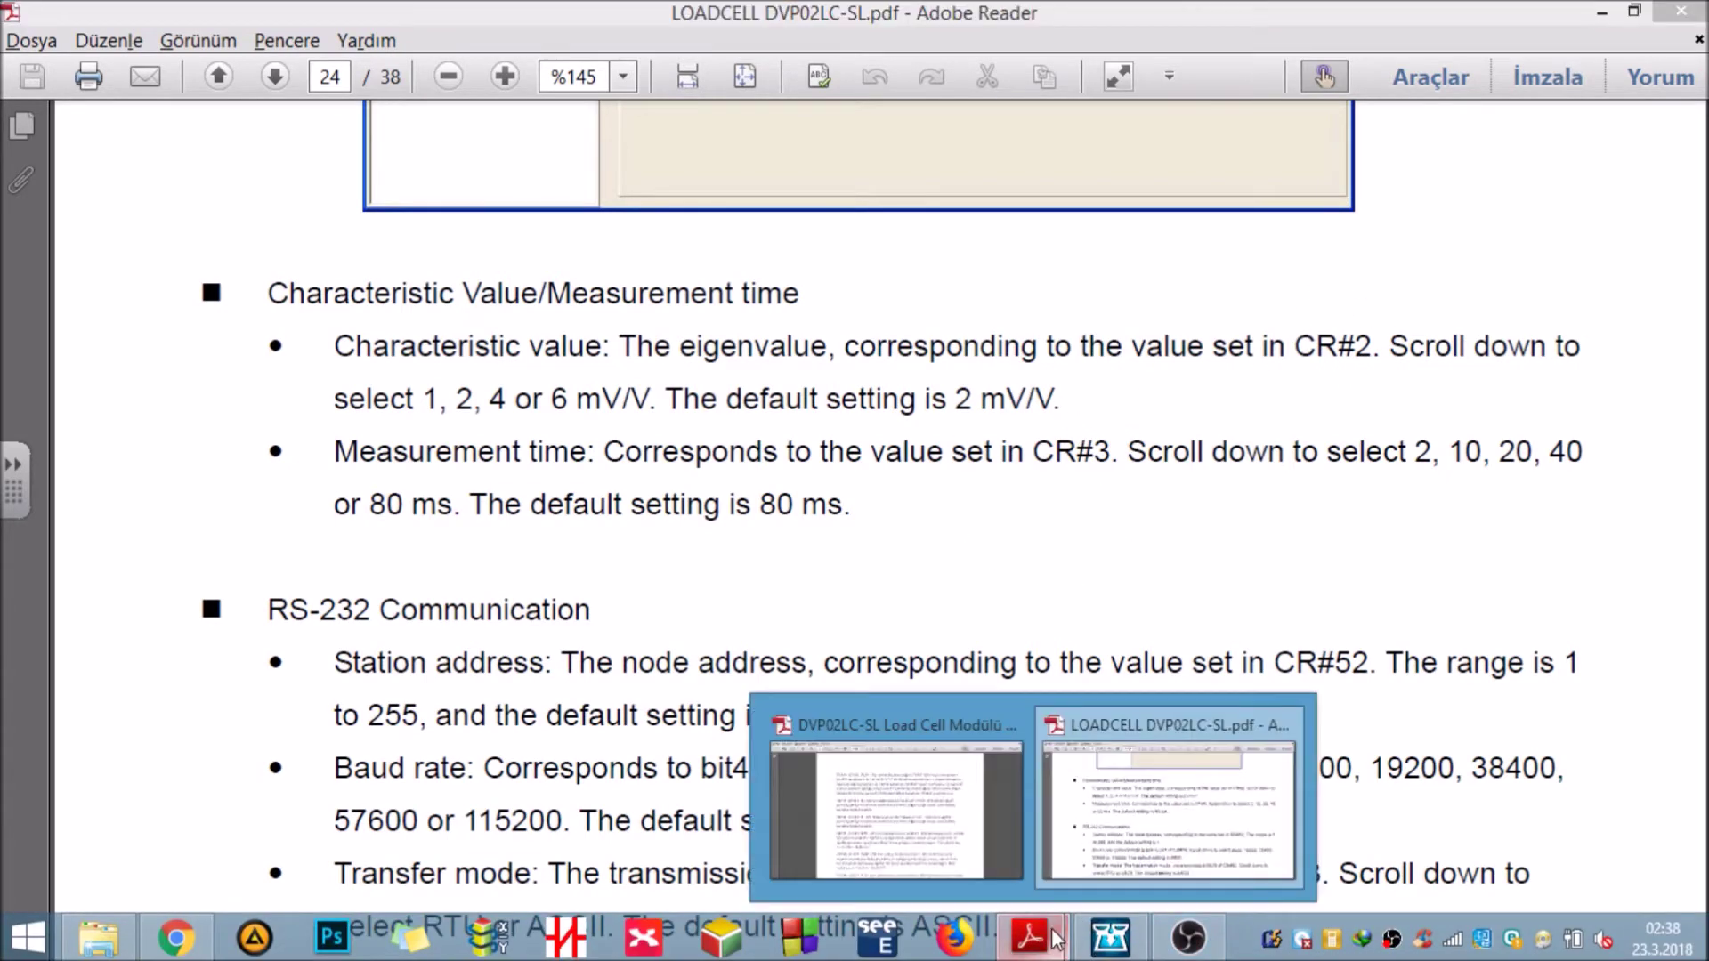
{"action": "left_click", "coordinate": [896, 810]}
{"action": "scroll", "coordinate": [875, 663], "scroll_direction": "up", "scroll_amount": 10}
{"action": "scroll", "coordinate": [875, 664], "scroll_direction": "up", "scroll_amount": 15}
{"action": "scroll", "coordinate": [875, 664], "scroll_direction": "down", "scroll_amount": 5}
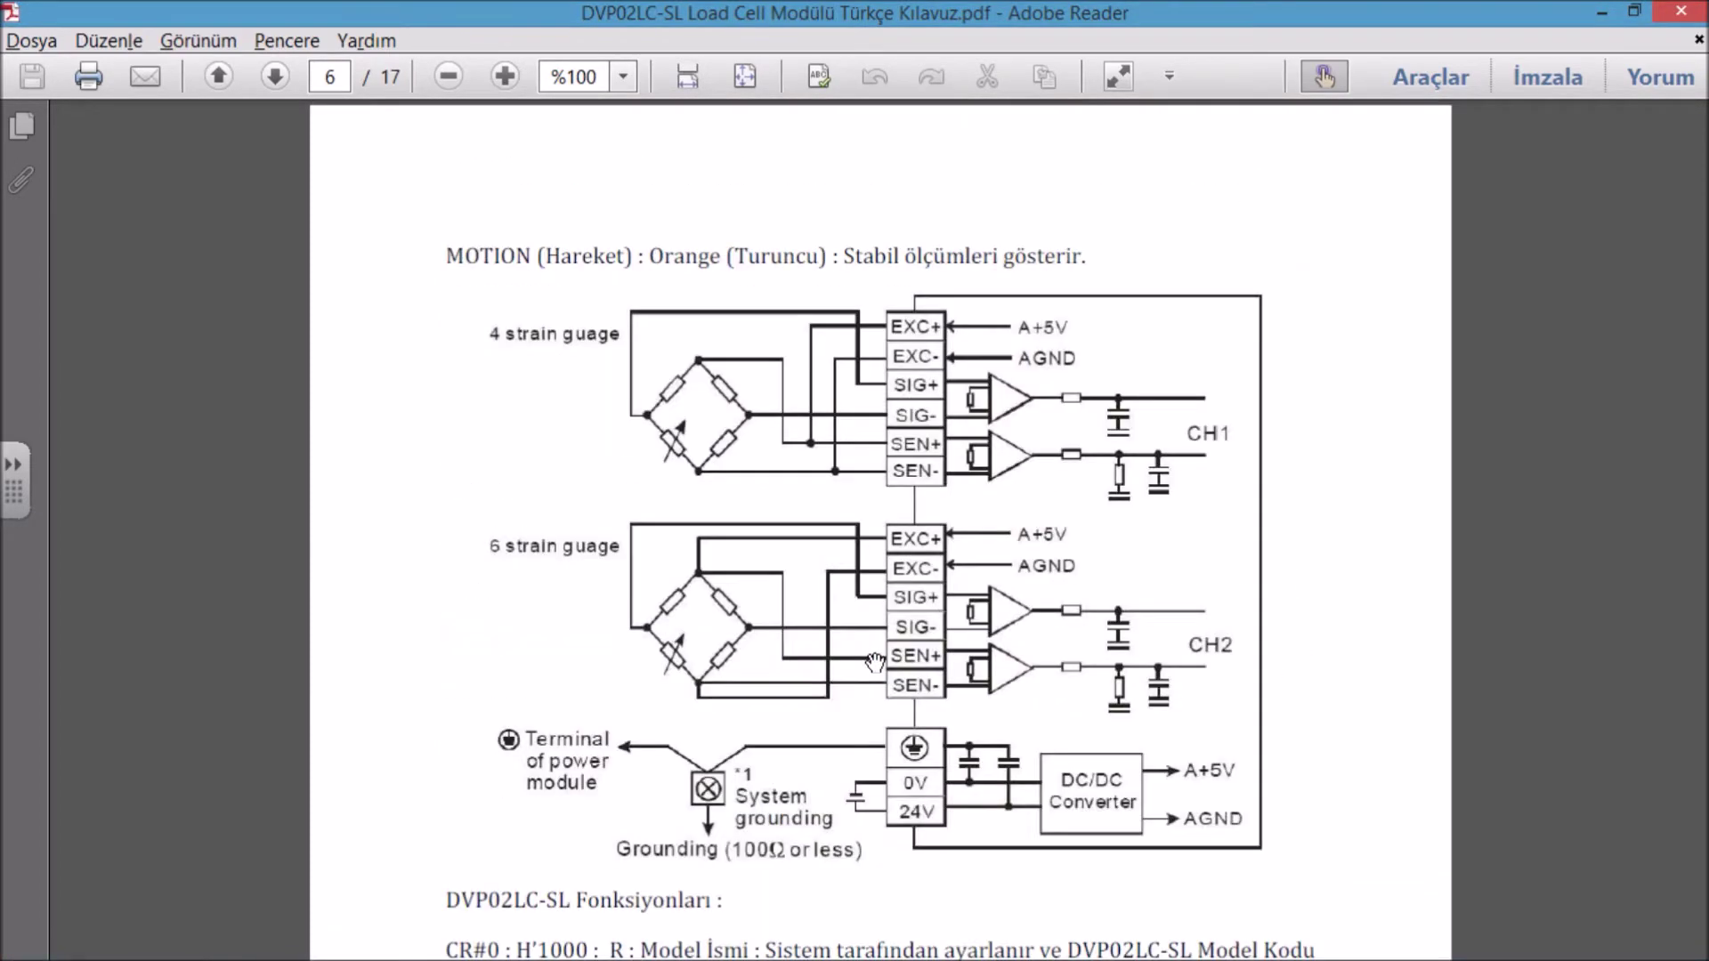
{"action": "scroll", "coordinate": [846, 703], "scroll_direction": "down", "scroll_amount": 2}
{"action": "scroll", "coordinate": [823, 732], "scroll_direction": "down", "scroll_amount": 6}
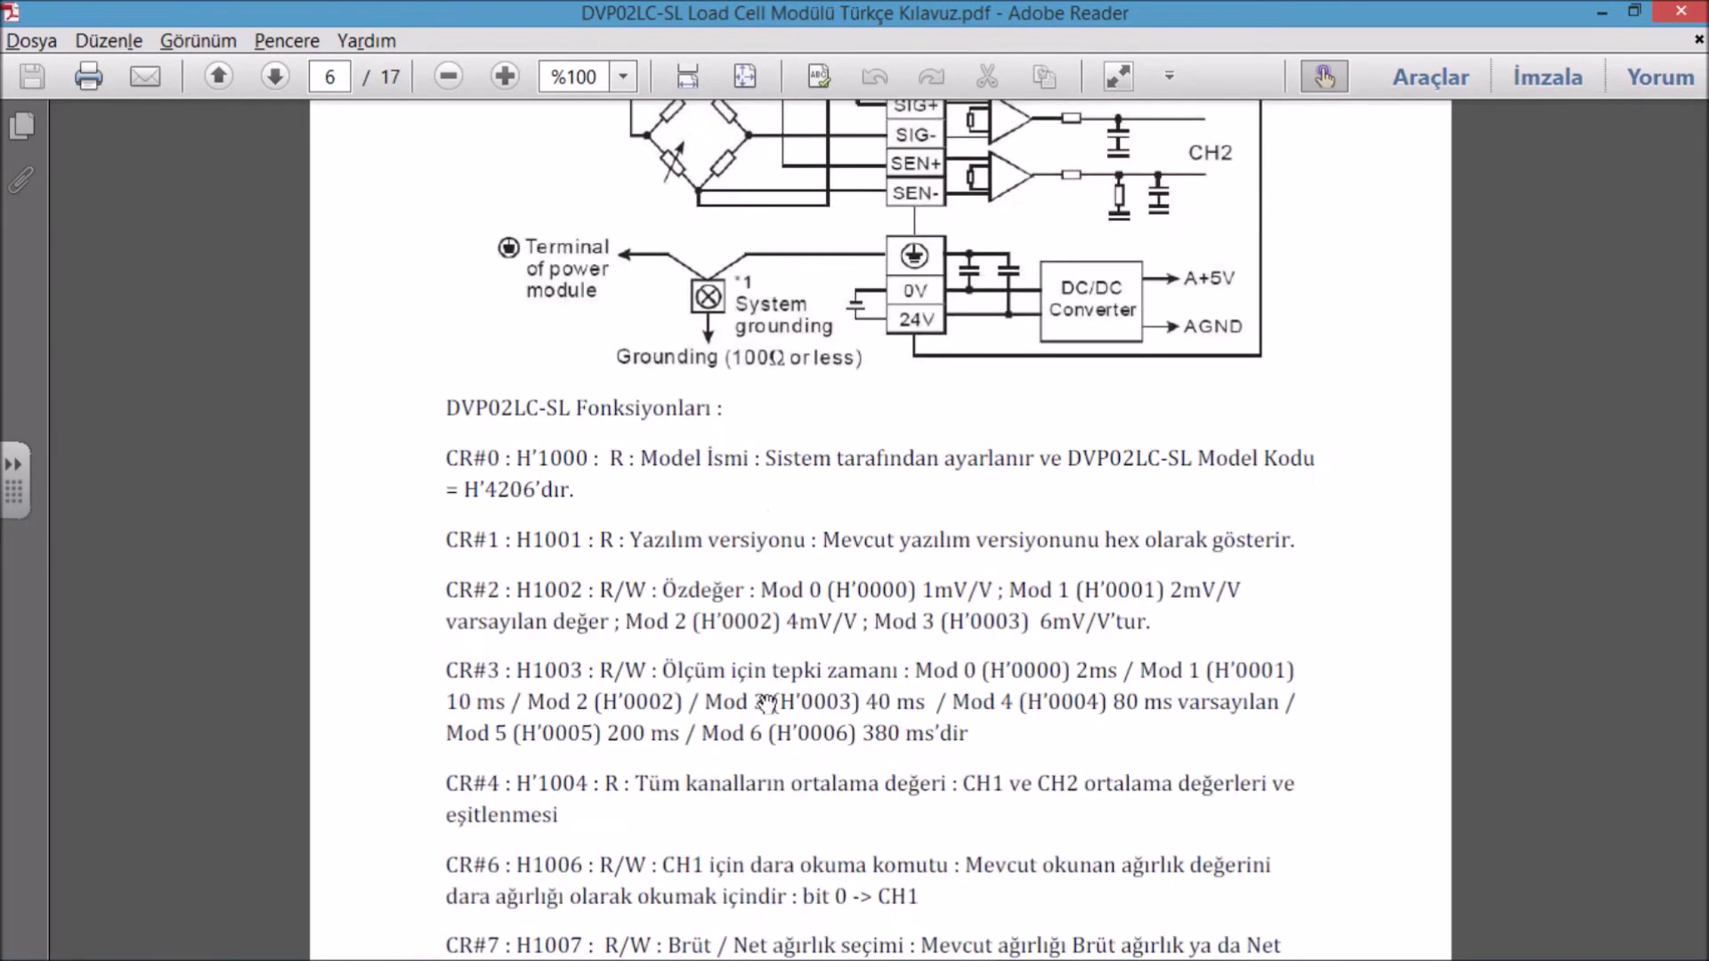
{"action": "scroll", "coordinate": [735, 545], "scroll_direction": "up", "scroll_amount": 4, "text": "ctrl"}
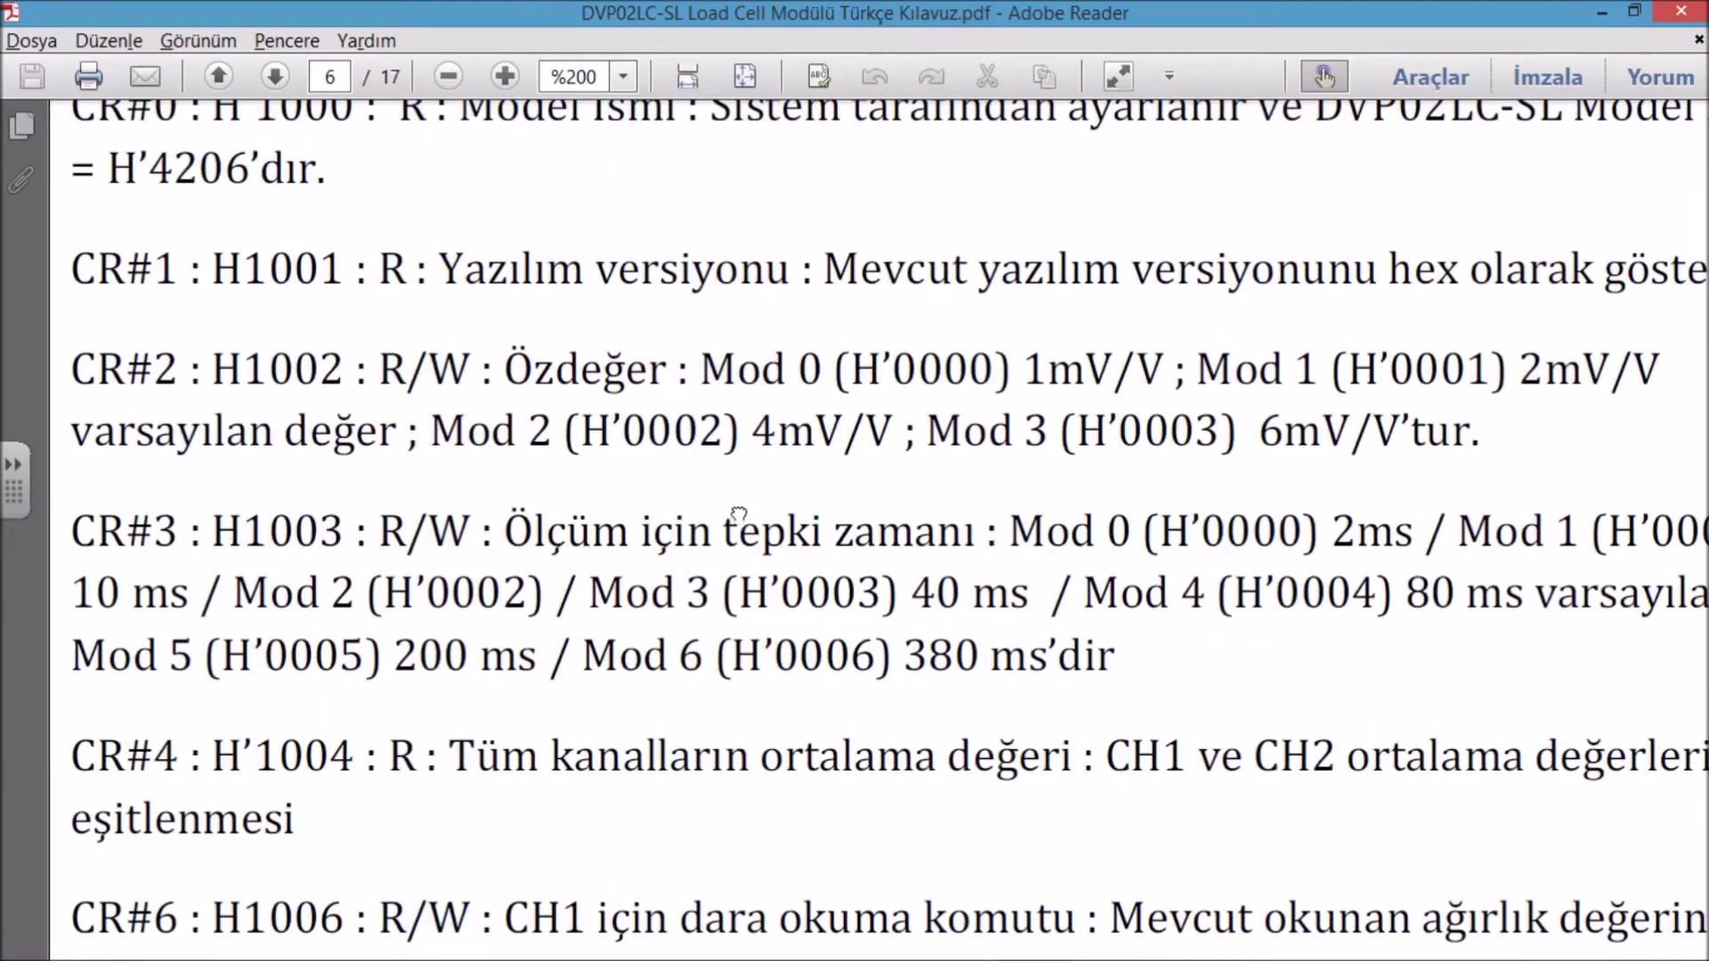
{"action": "scroll", "coordinate": [615, 423], "scroll_direction": "down", "scroll_amount": 2, "text": "ctrl"}
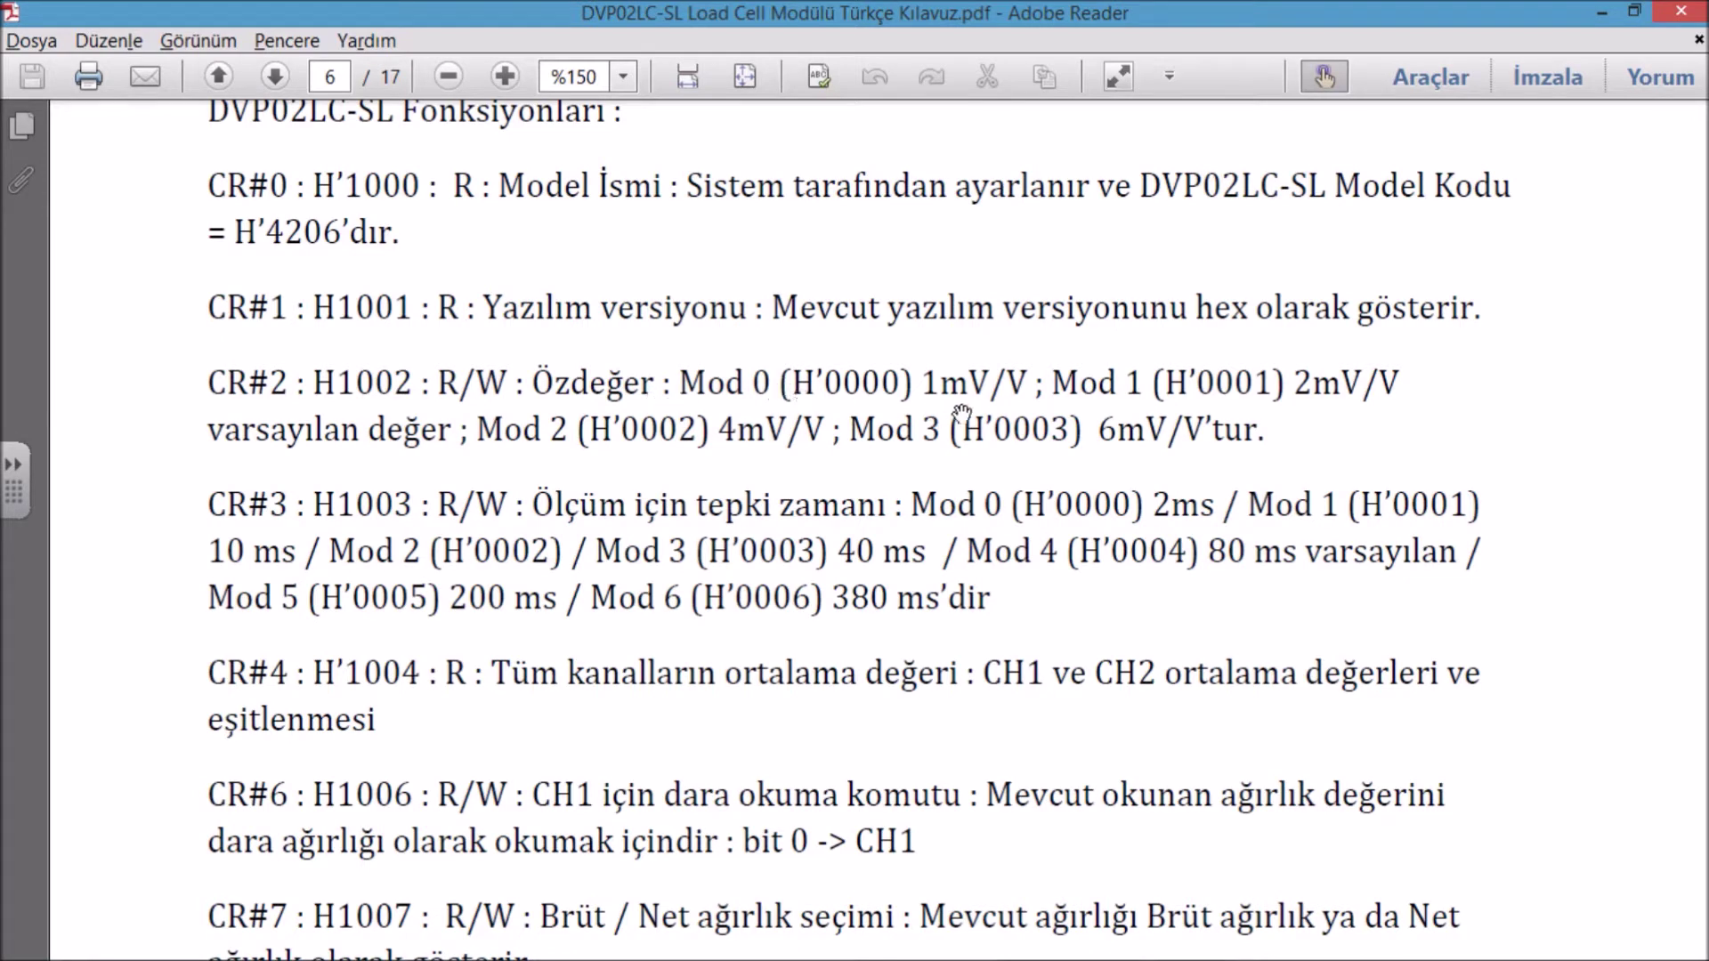
{"action": "scroll", "coordinate": [703, 612], "scroll_direction": "down", "scroll_amount": 2}
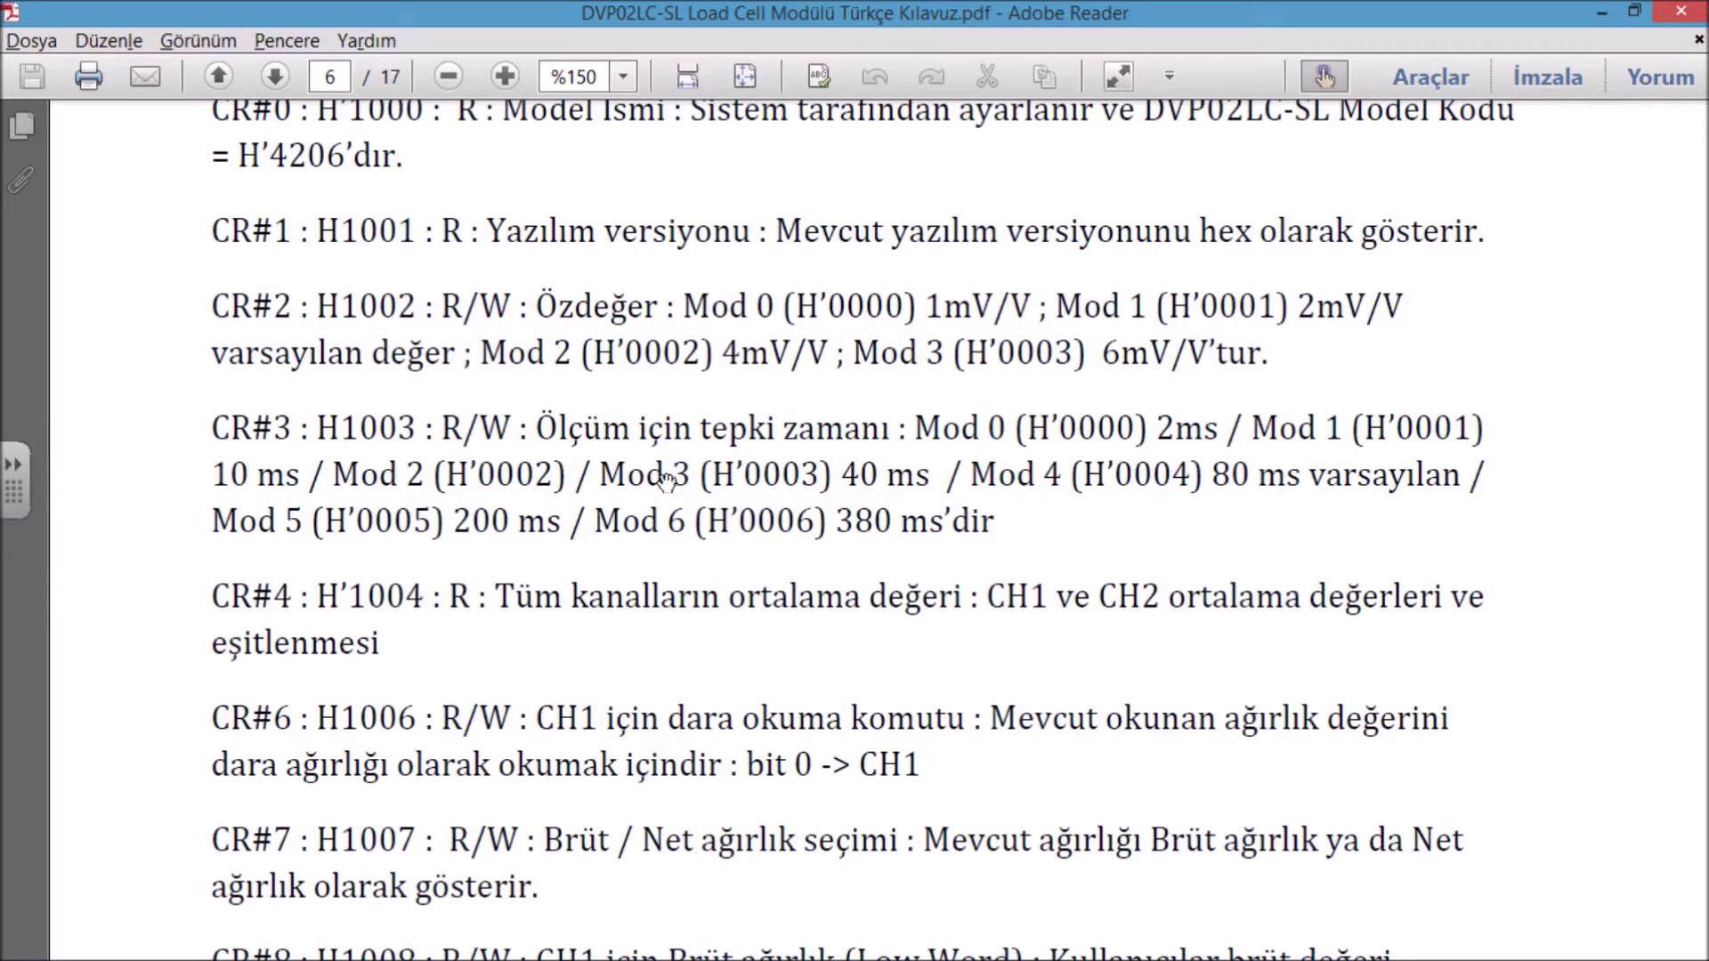
{"action": "left_click_drag", "start_coordinate": [1146, 530], "coordinate": [1137, 446]}
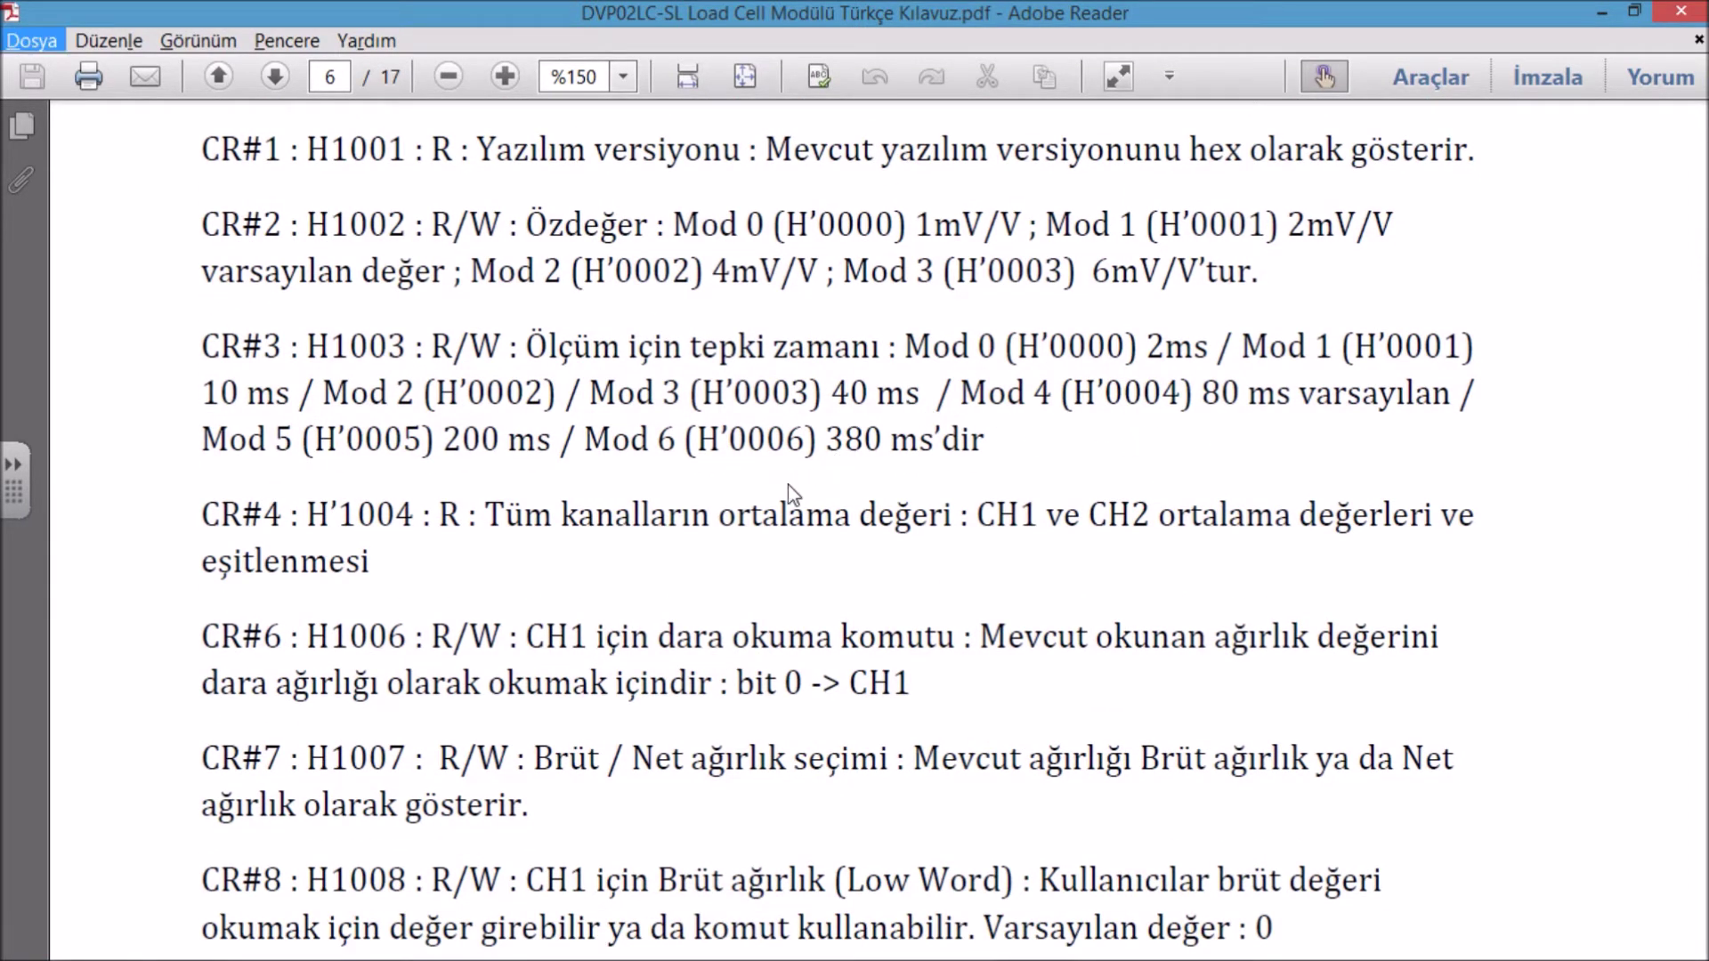
Step: Return to the English manual and read the RS-232 Communication settings, from station address to stop bit, on page 24
{"action": "key", "text": "alt+Tab"}
{"action": "scroll", "coordinate": [826, 378], "scroll_direction": "up", "scroll_amount": 5}
{"action": "scroll", "coordinate": [826, 379], "scroll_direction": "up", "scroll_amount": 10}
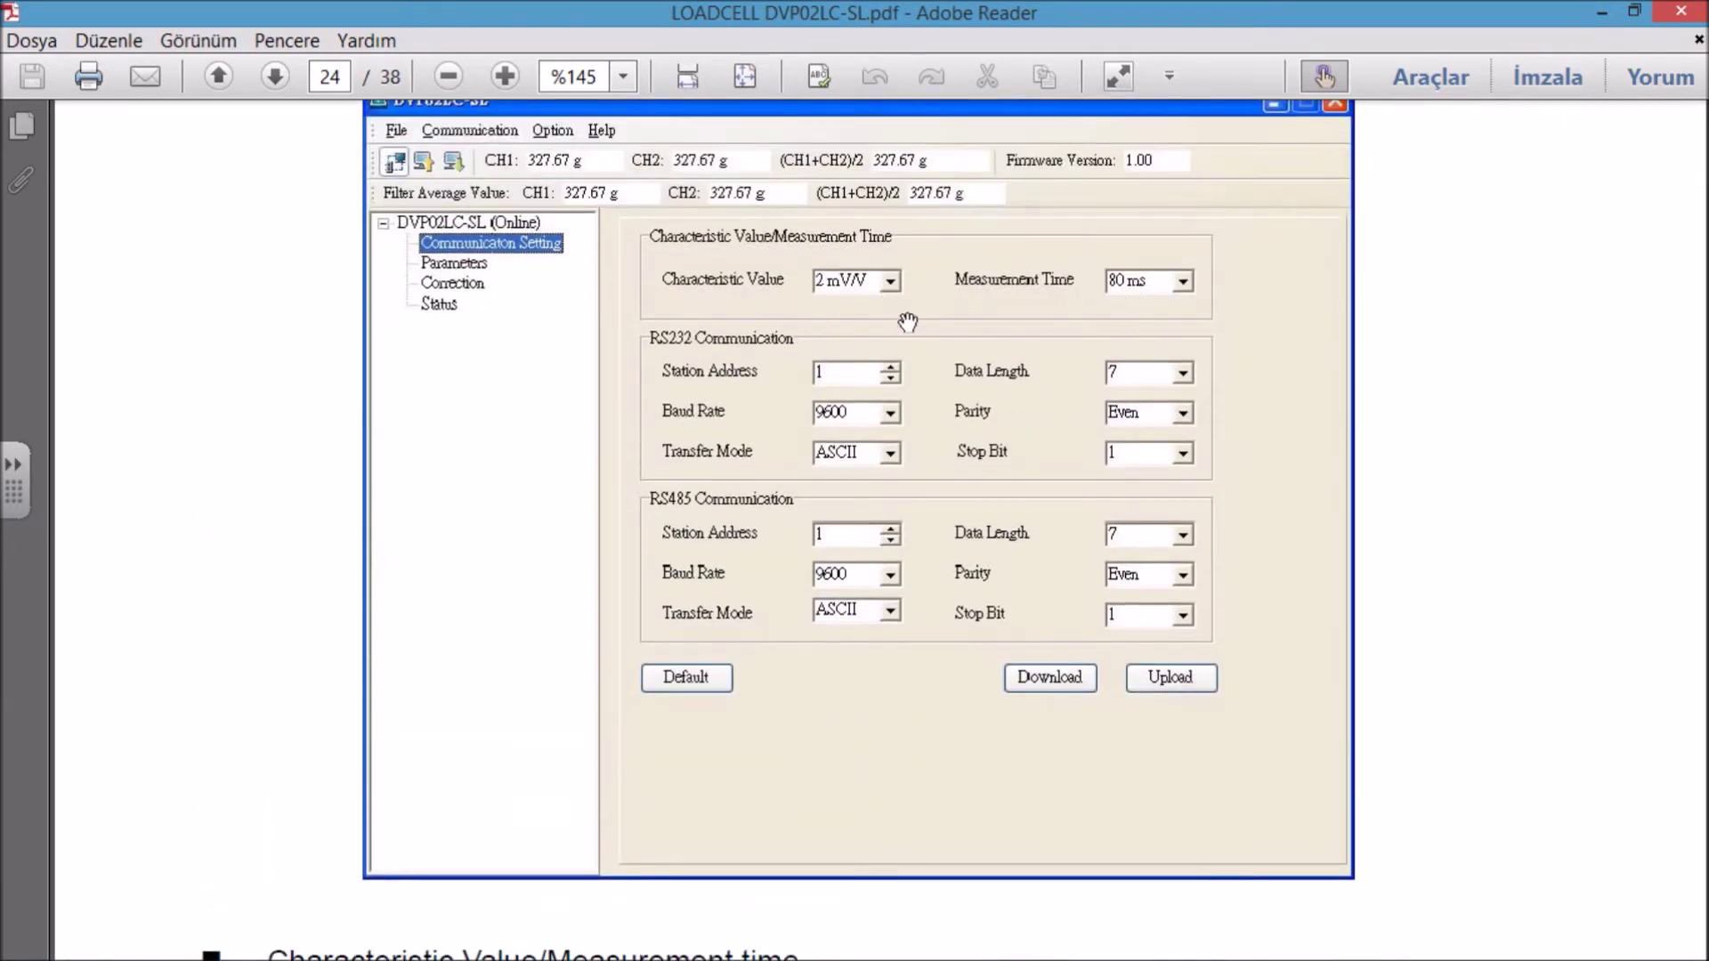
{"action": "scroll", "coordinate": [916, 335], "scroll_direction": "down", "scroll_amount": 15}
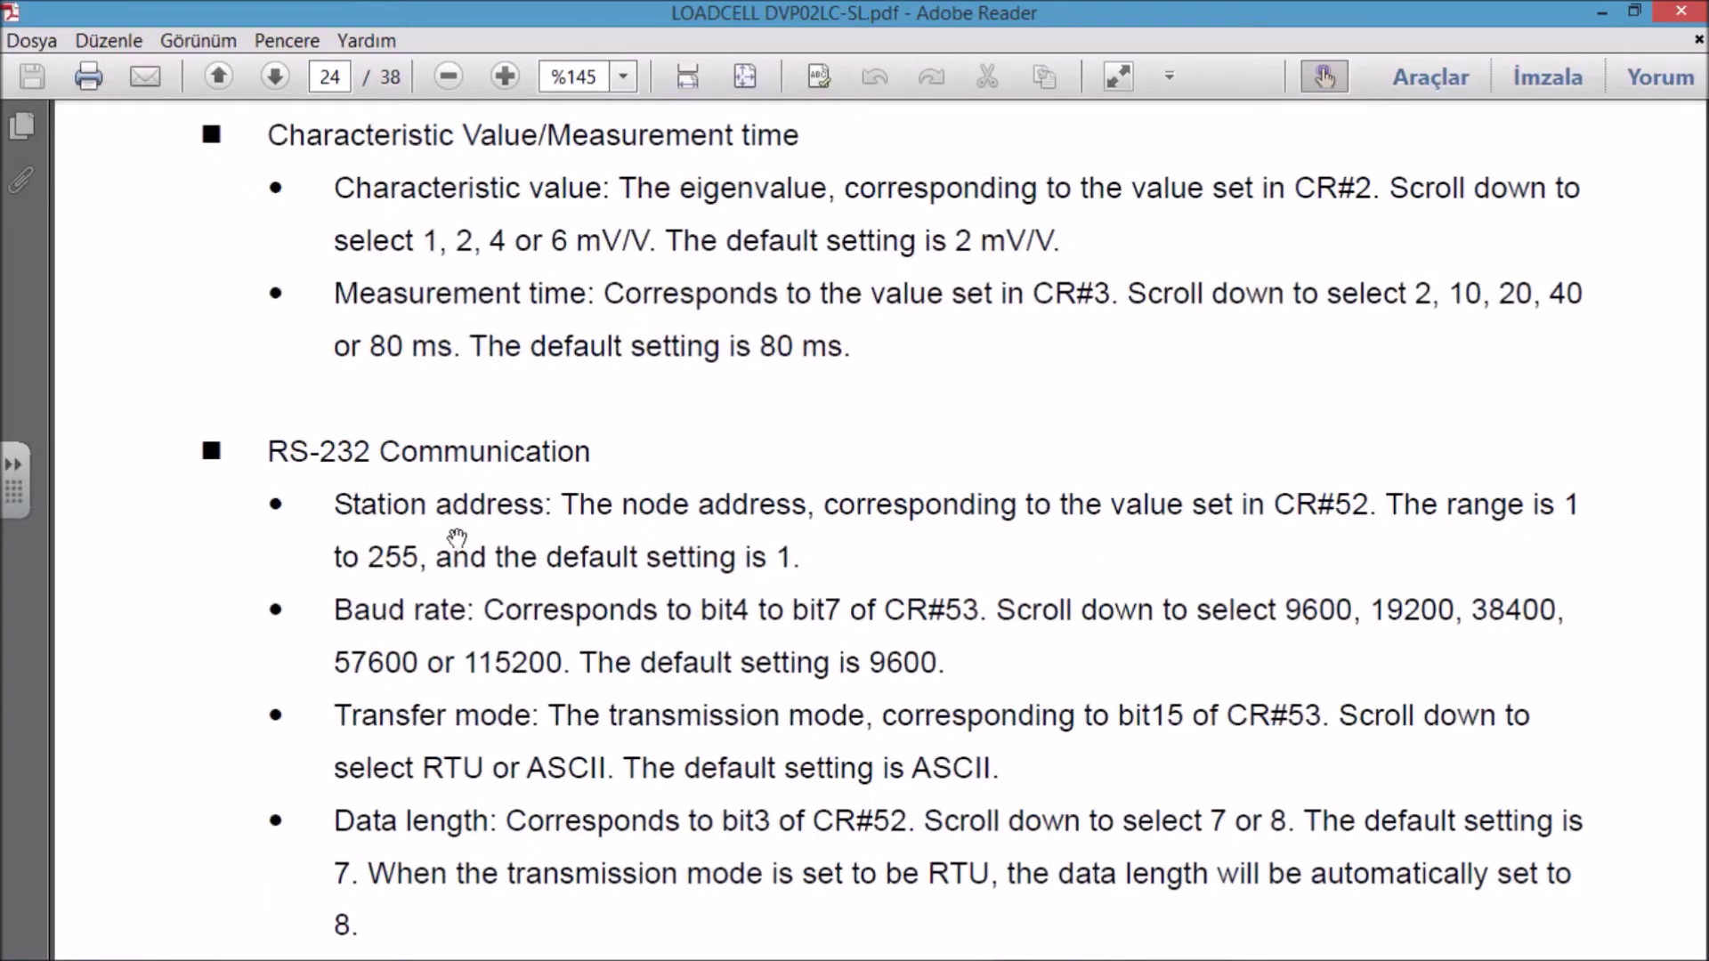
{"action": "scroll", "coordinate": [659, 597], "scroll_direction": "down", "scroll_amount": 2}
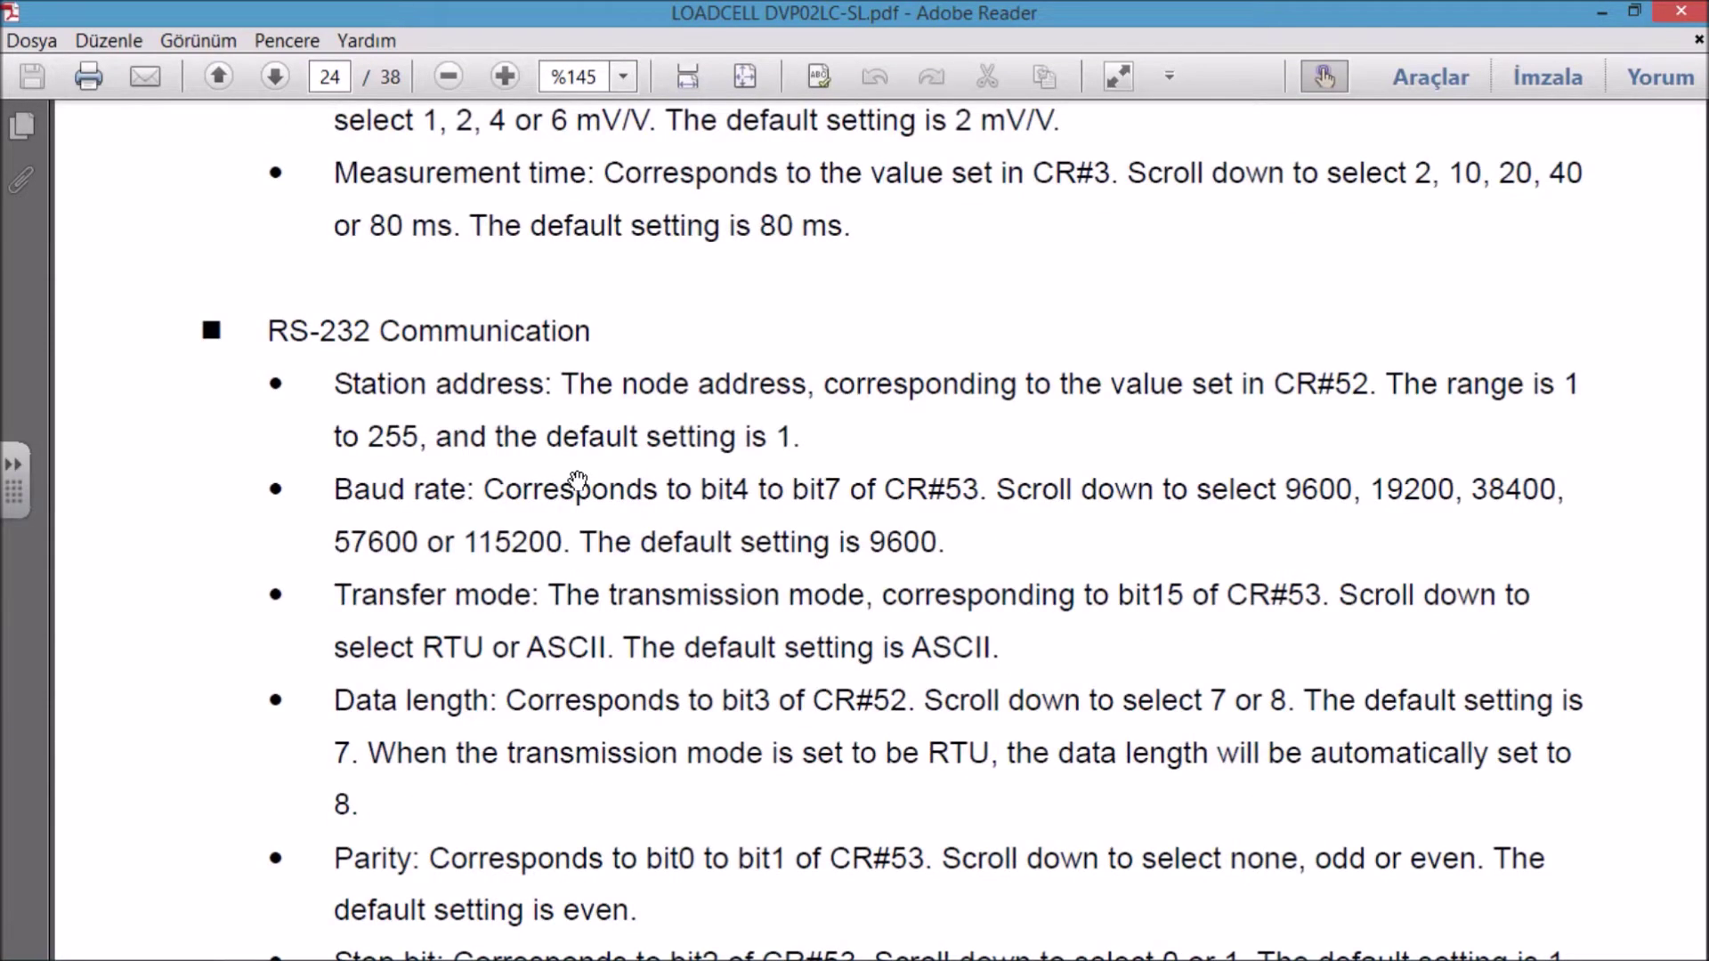
{"action": "scroll", "coordinate": [1023, 519], "scroll_direction": "down", "scroll_amount": 2}
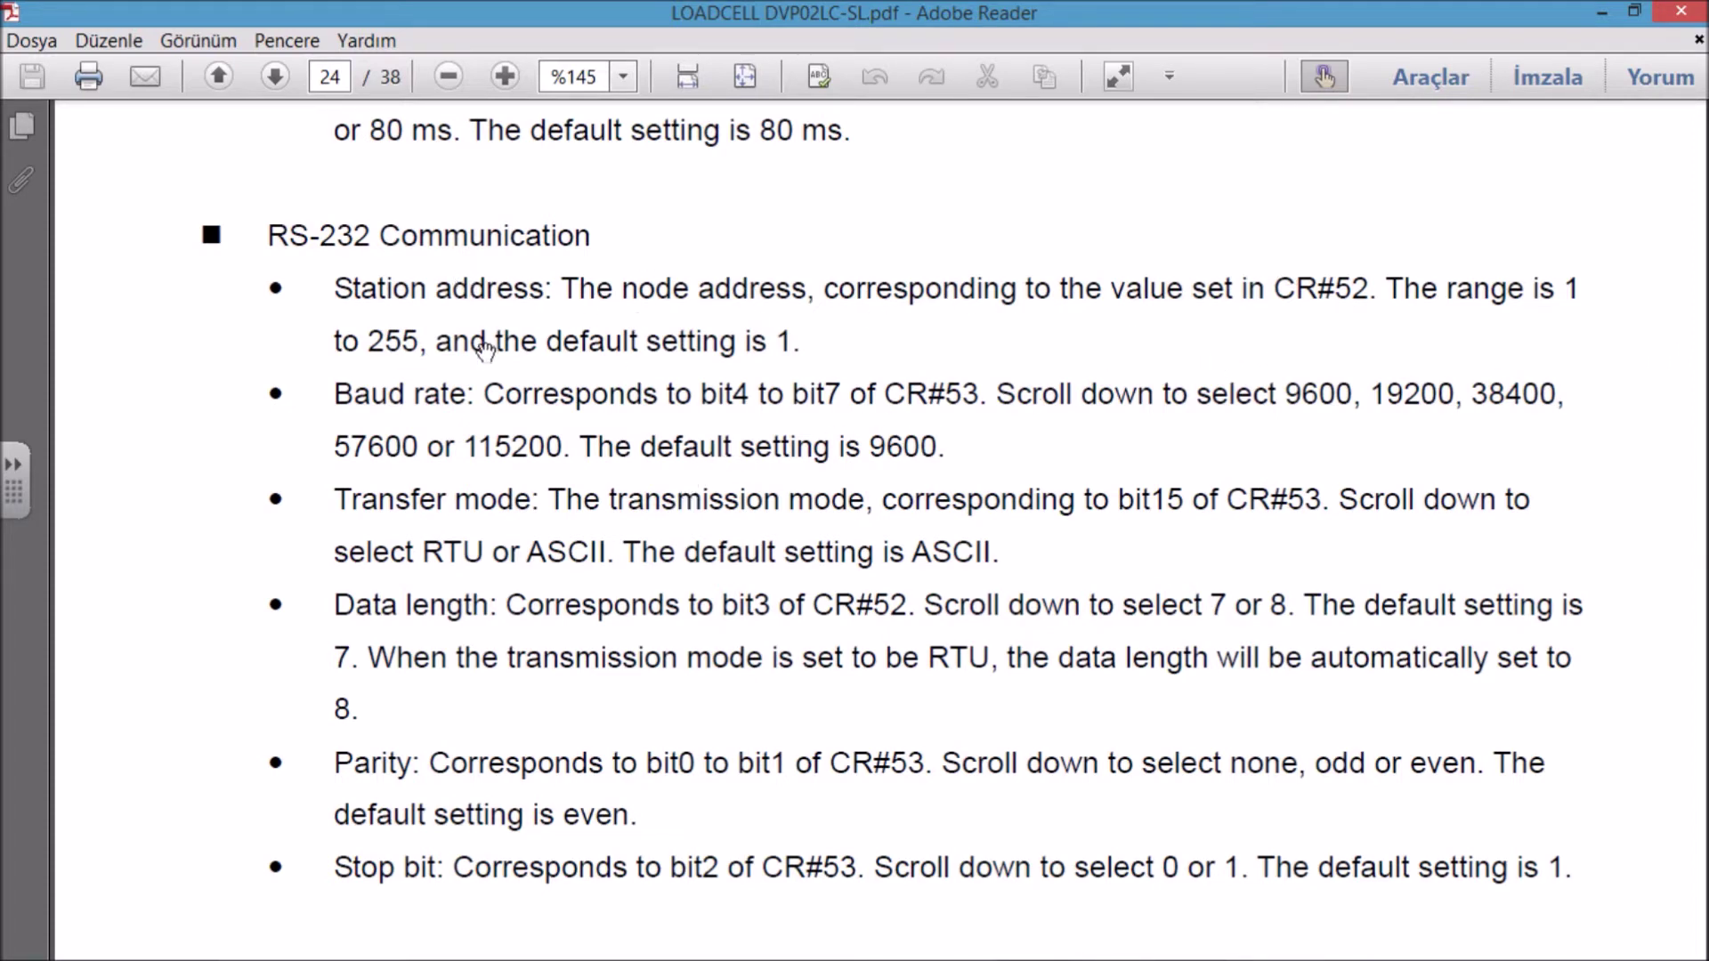
{"action": "scroll", "coordinate": [448, 410], "scroll_direction": "down", "scroll_amount": 1}
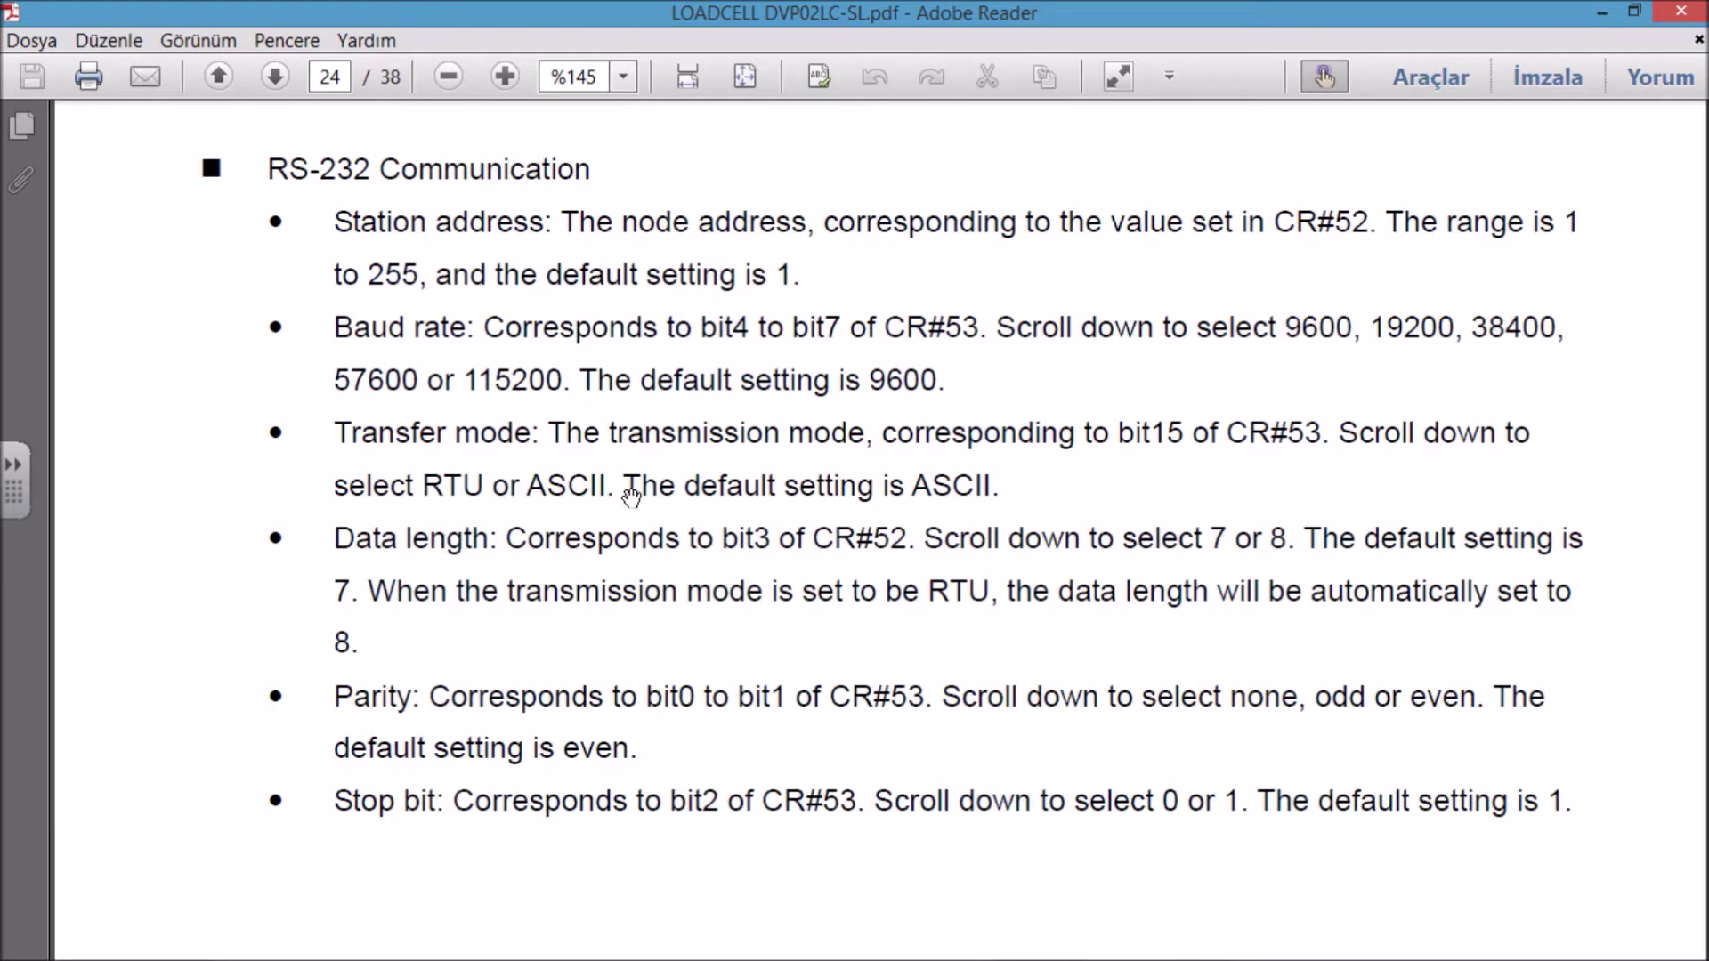
{"action": "scroll", "coordinate": [674, 470], "scroll_direction": "down", "scroll_amount": 2}
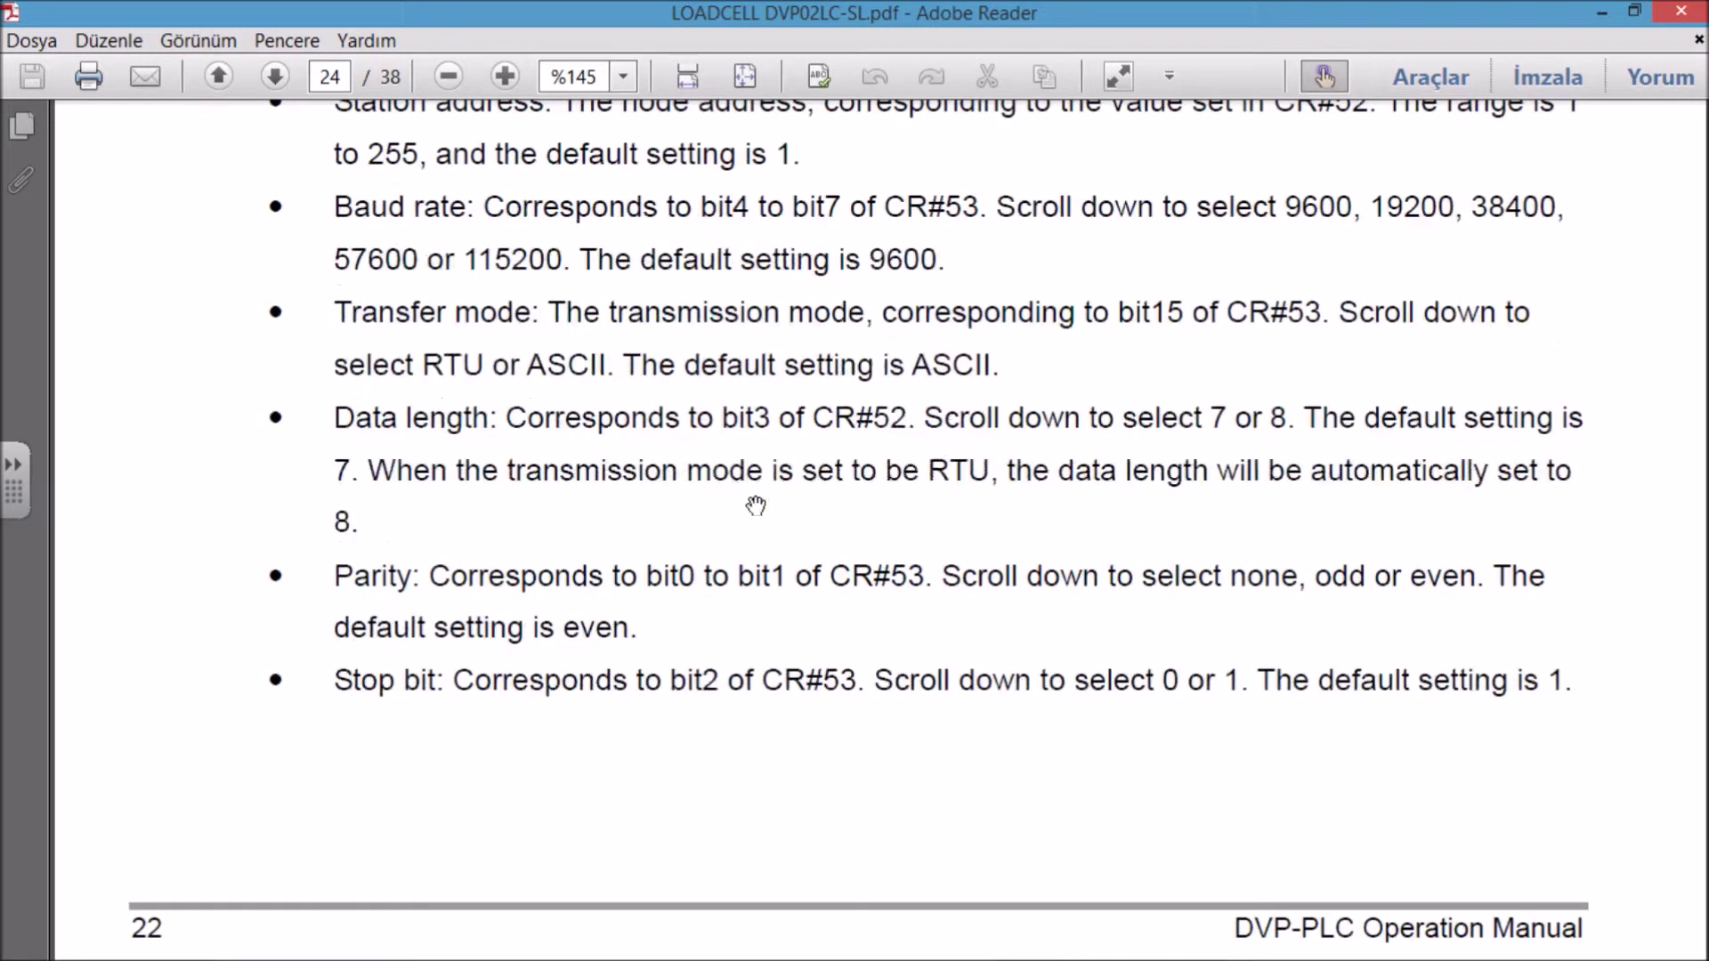
Step: Read the RS-485 Communication settings on page 25 of the English manual
{"action": "scroll", "coordinate": [725, 598], "scroll_direction": "down", "scroll_amount": 5}
{"action": "scroll", "coordinate": [725, 598], "scroll_direction": "down", "scroll_amount": 5}
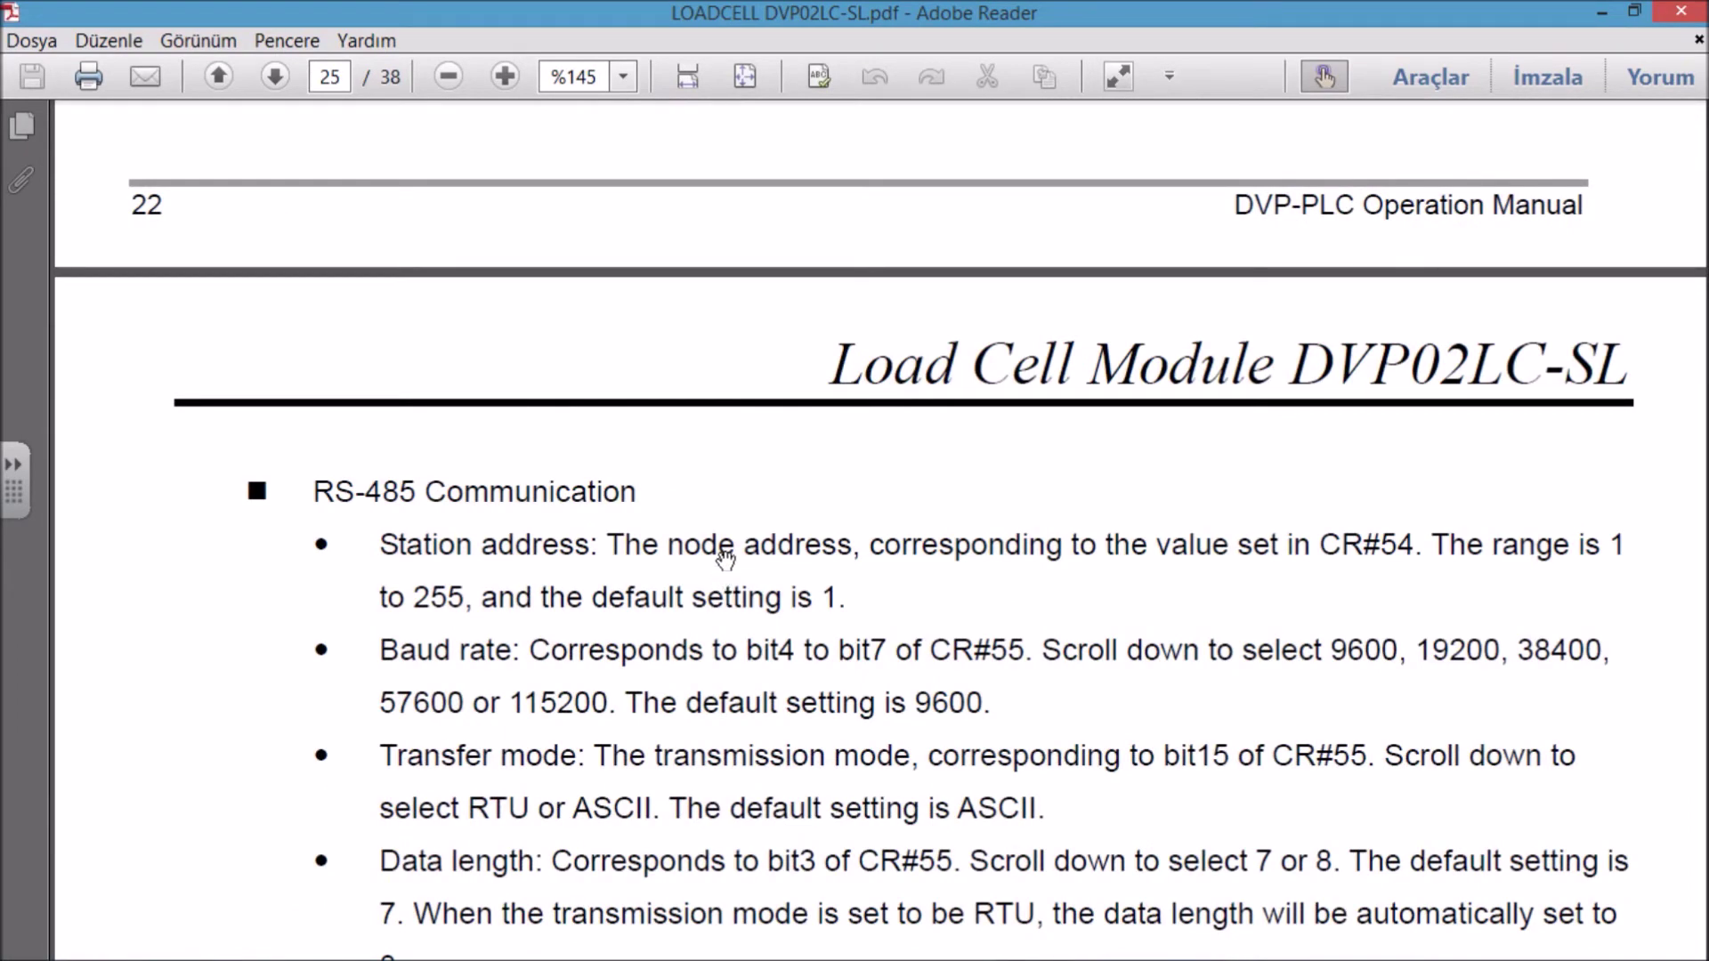
{"action": "scroll", "coordinate": [725, 592], "scroll_direction": "down", "scroll_amount": 5}
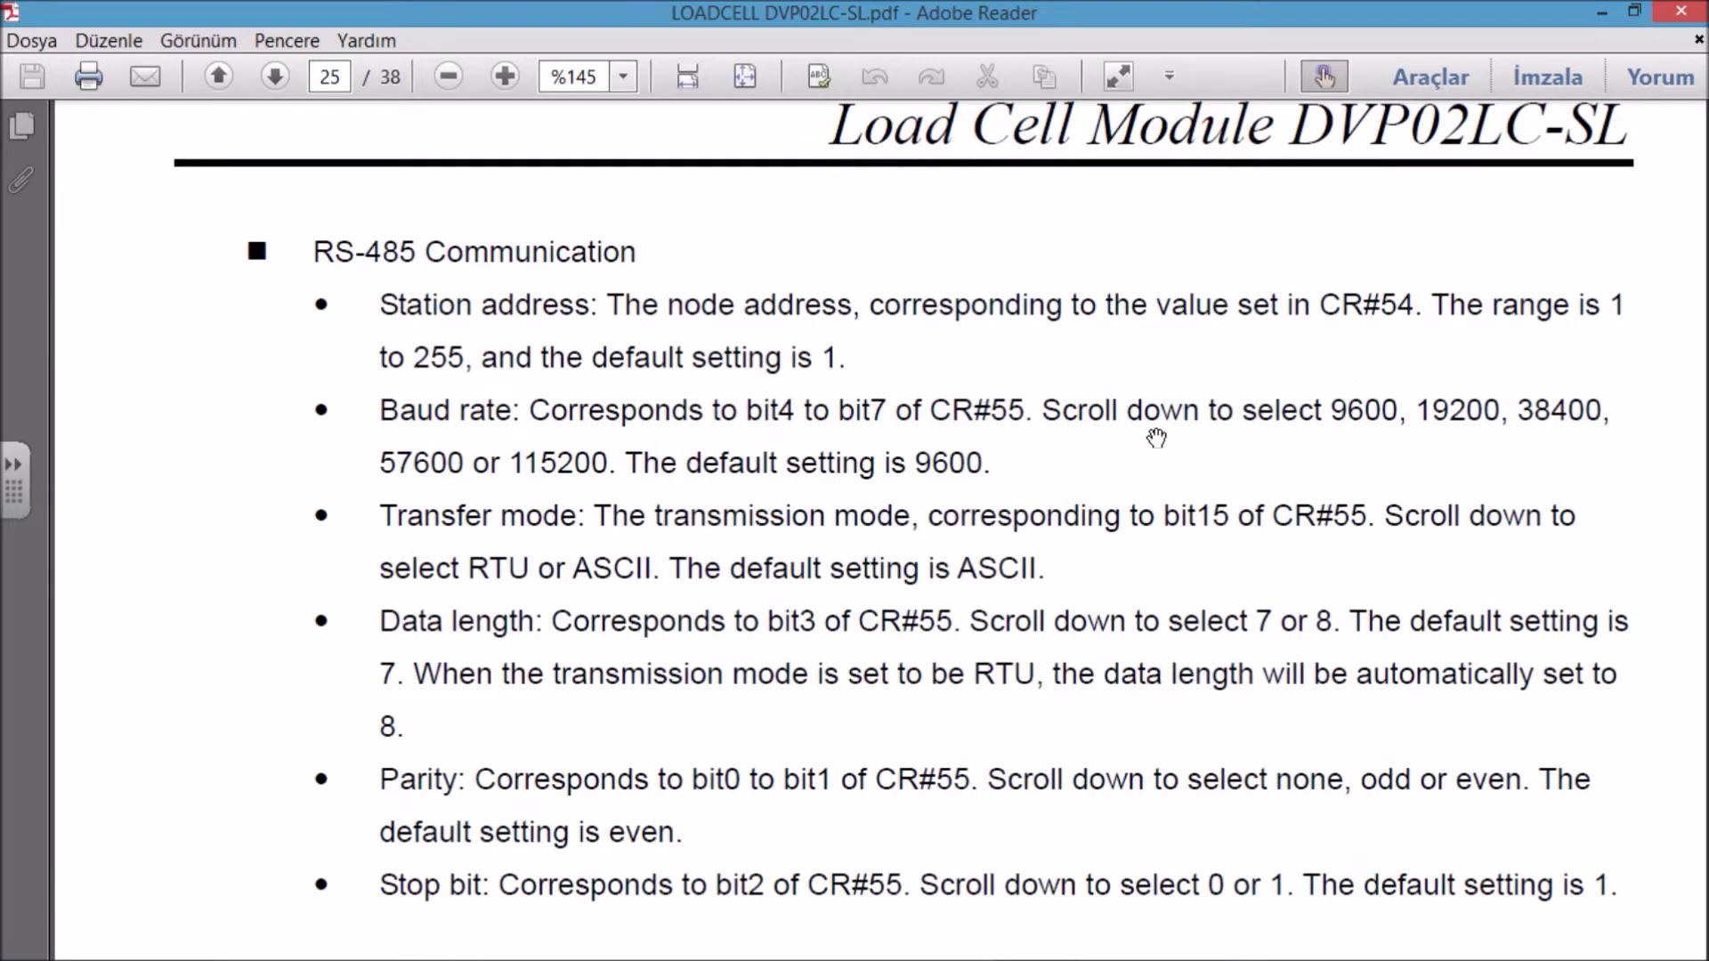
Step: Read the introduction of section 6.3 Parameter Settings, and show the matching Kanal 1 parameters under Parametre Ayarları in LCSoft
{"action": "scroll", "coordinate": [1114, 496], "scroll_direction": "down", "scroll_amount": 10}
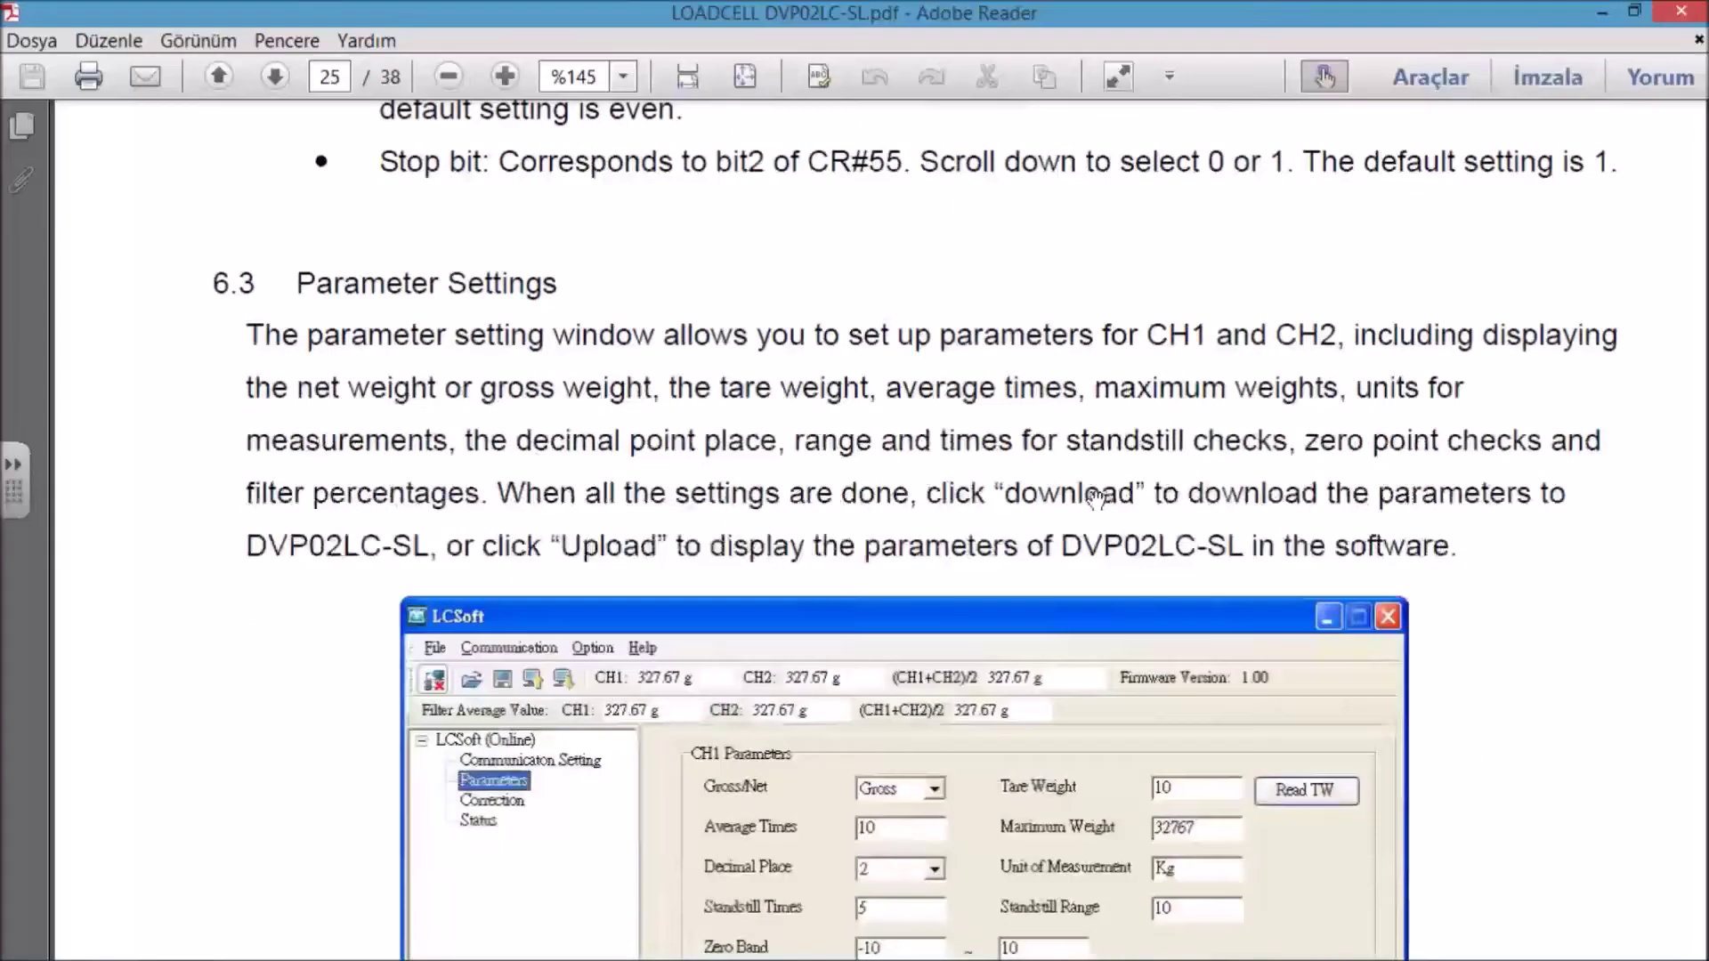
{"action": "scroll", "coordinate": [1091, 502], "scroll_direction": "up", "scroll_amount": 1}
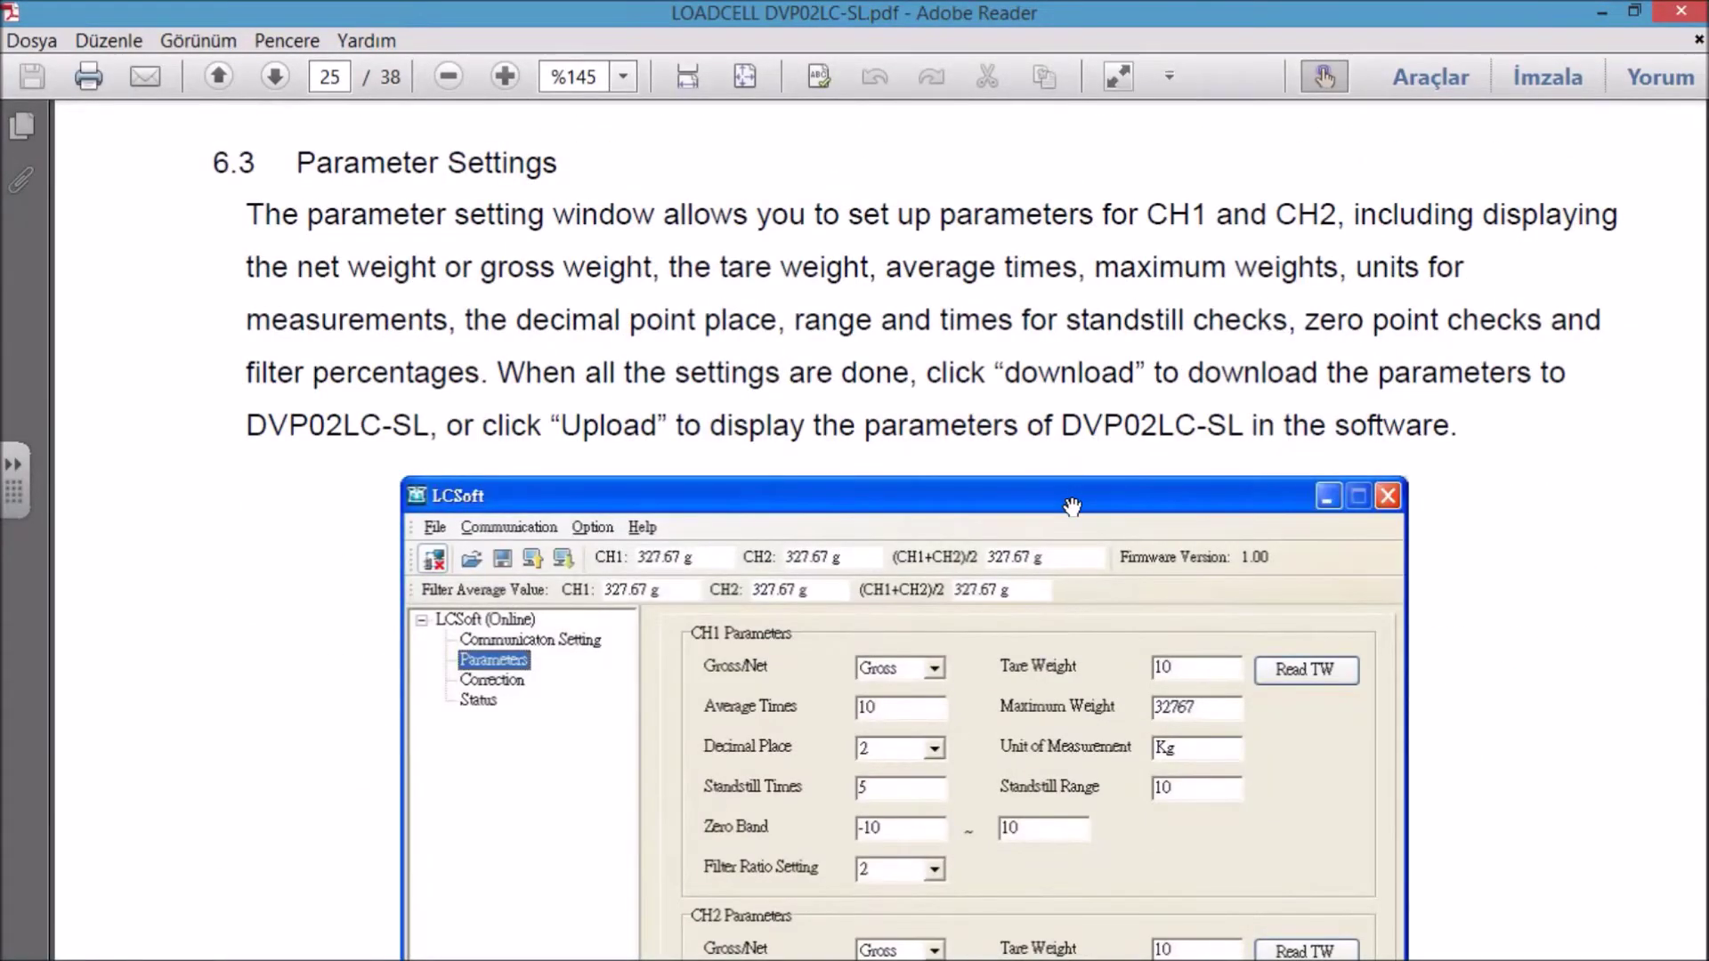
{"action": "left_click", "coordinate": [1111, 937]}
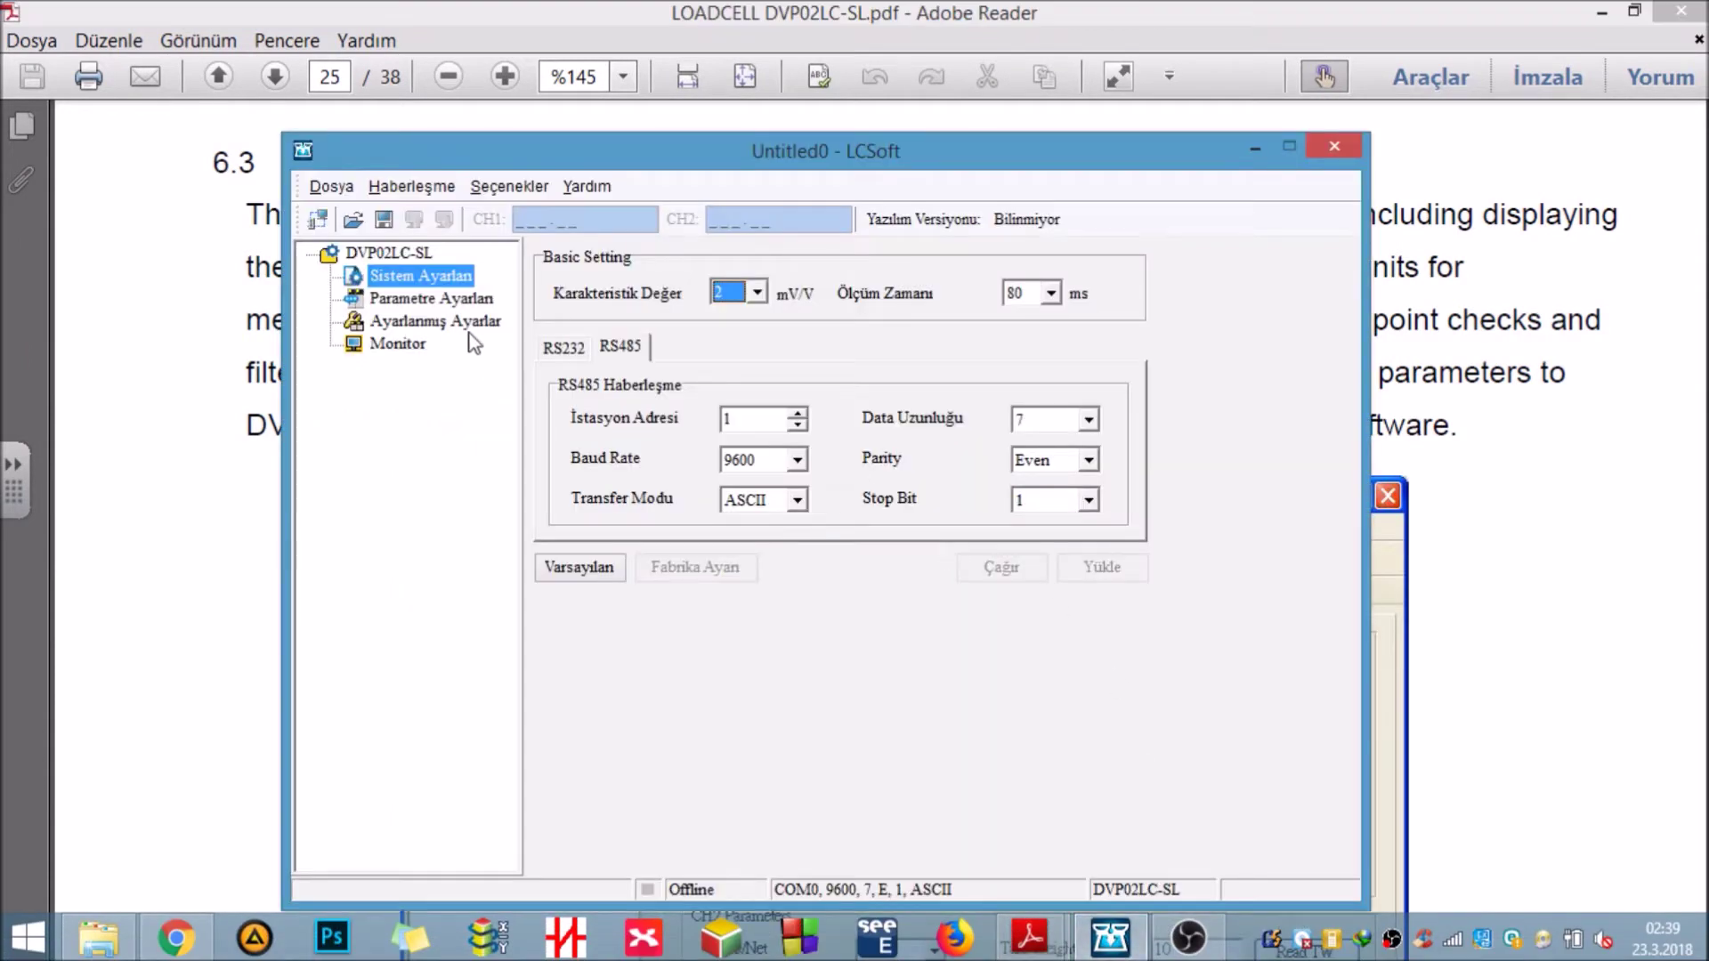
{"action": "left_click", "coordinate": [436, 300]}
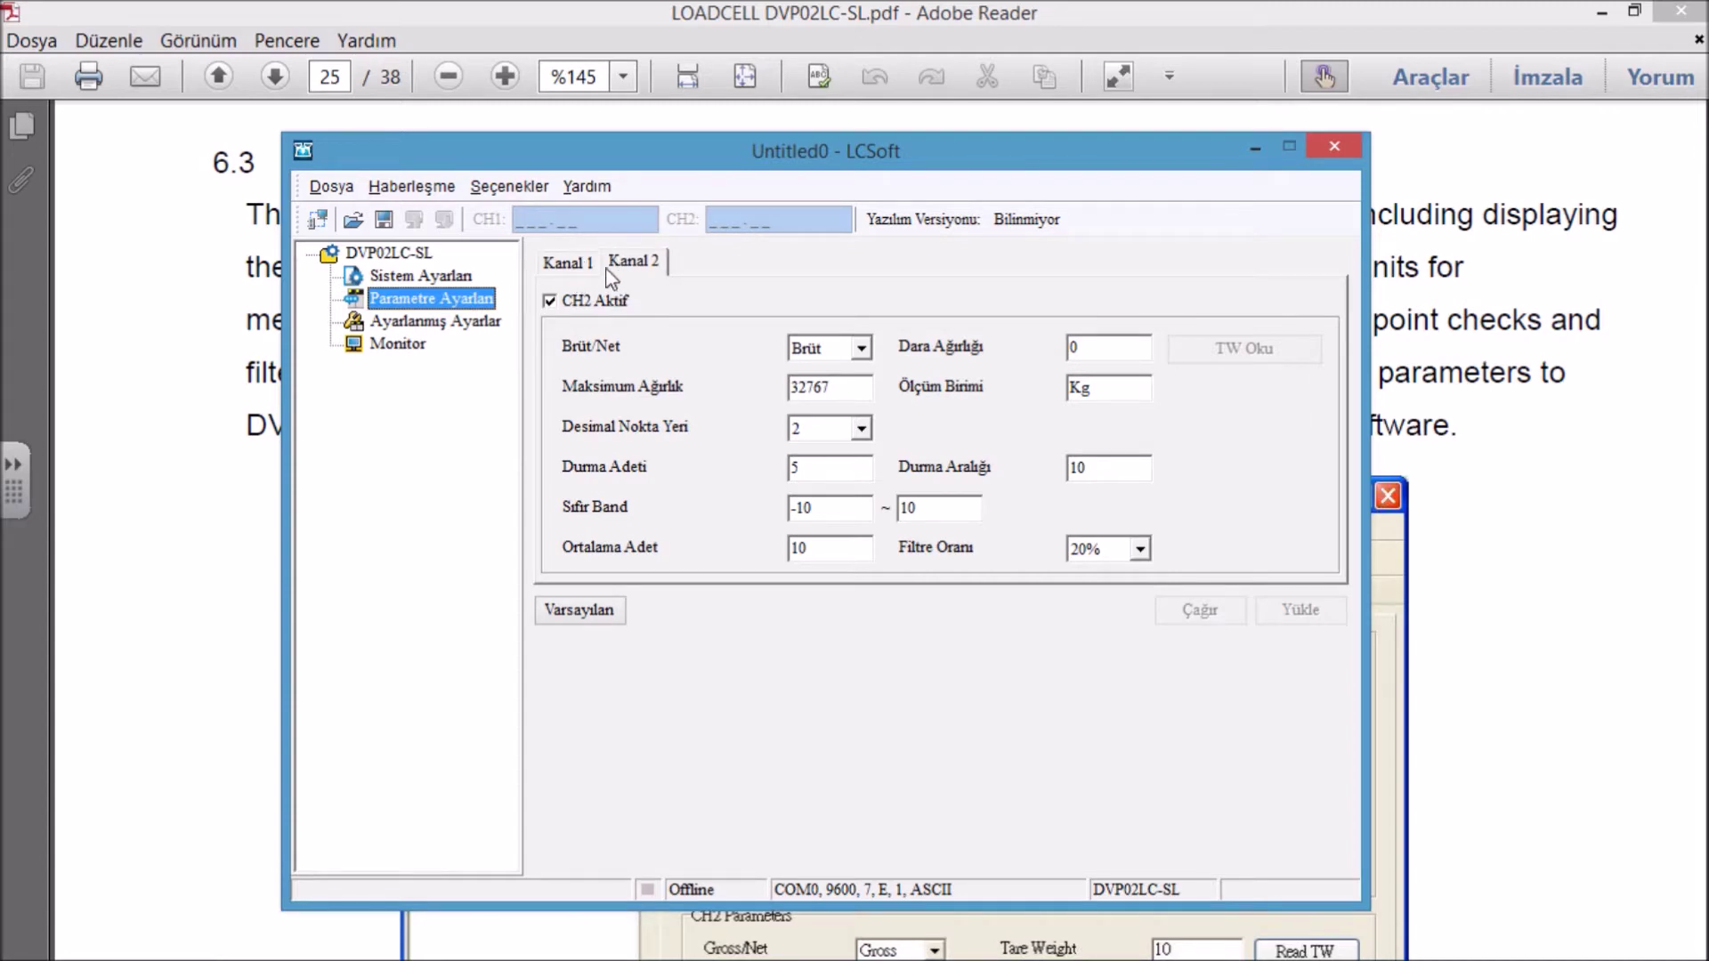
{"action": "left_click", "coordinate": [570, 265]}
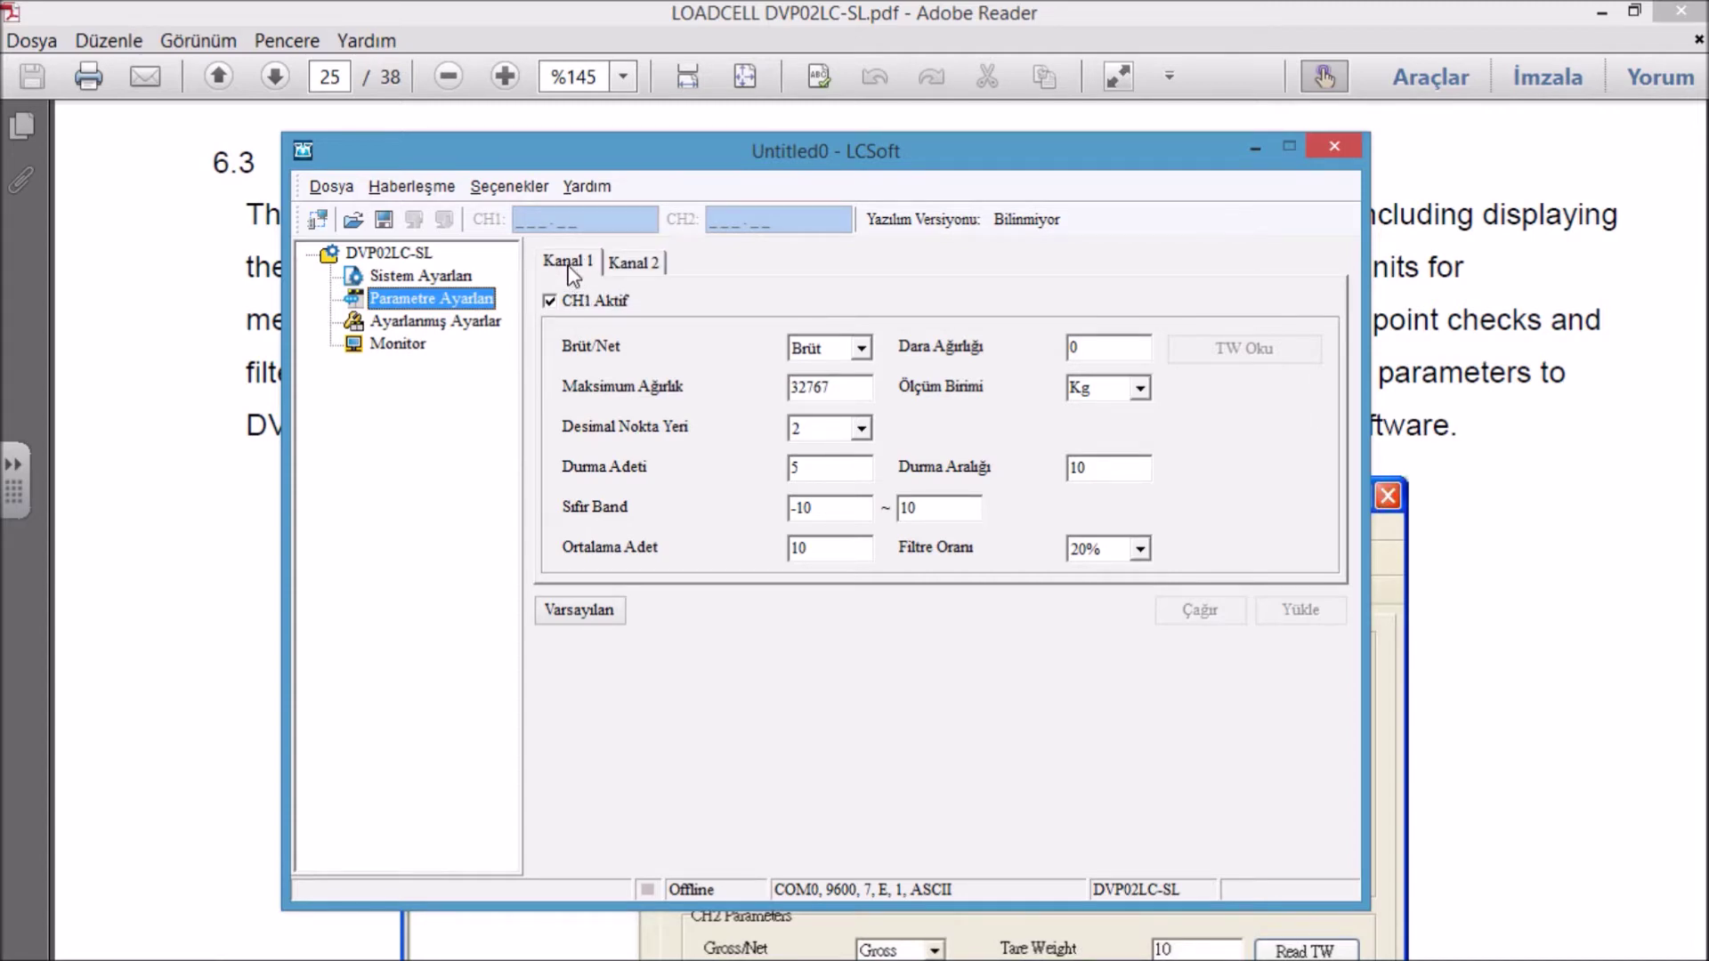
Step: Toggle the CH2 Aktif option in the Kanal 2 parameters, leaving channel 2 deactivated
{"action": "left_click", "coordinate": [638, 264]}
{"action": "left_click", "coordinate": [550, 302]}
{"action": "left_click", "coordinate": [550, 302]}
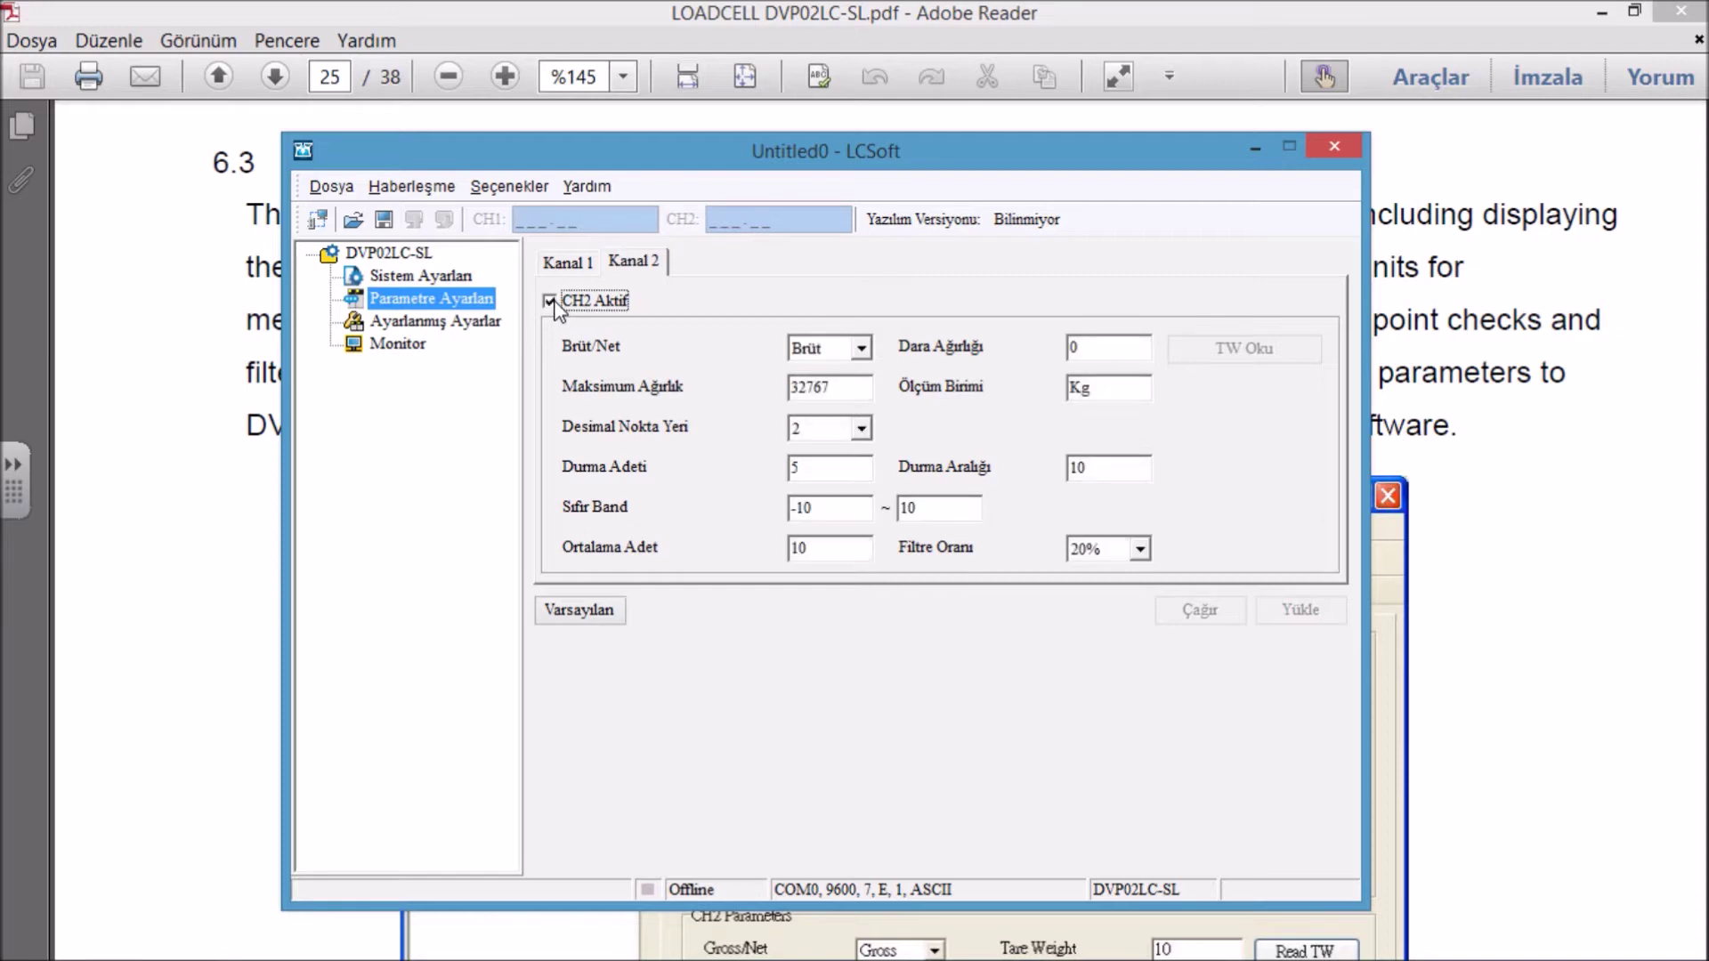
{"action": "left_click", "coordinate": [550, 301]}
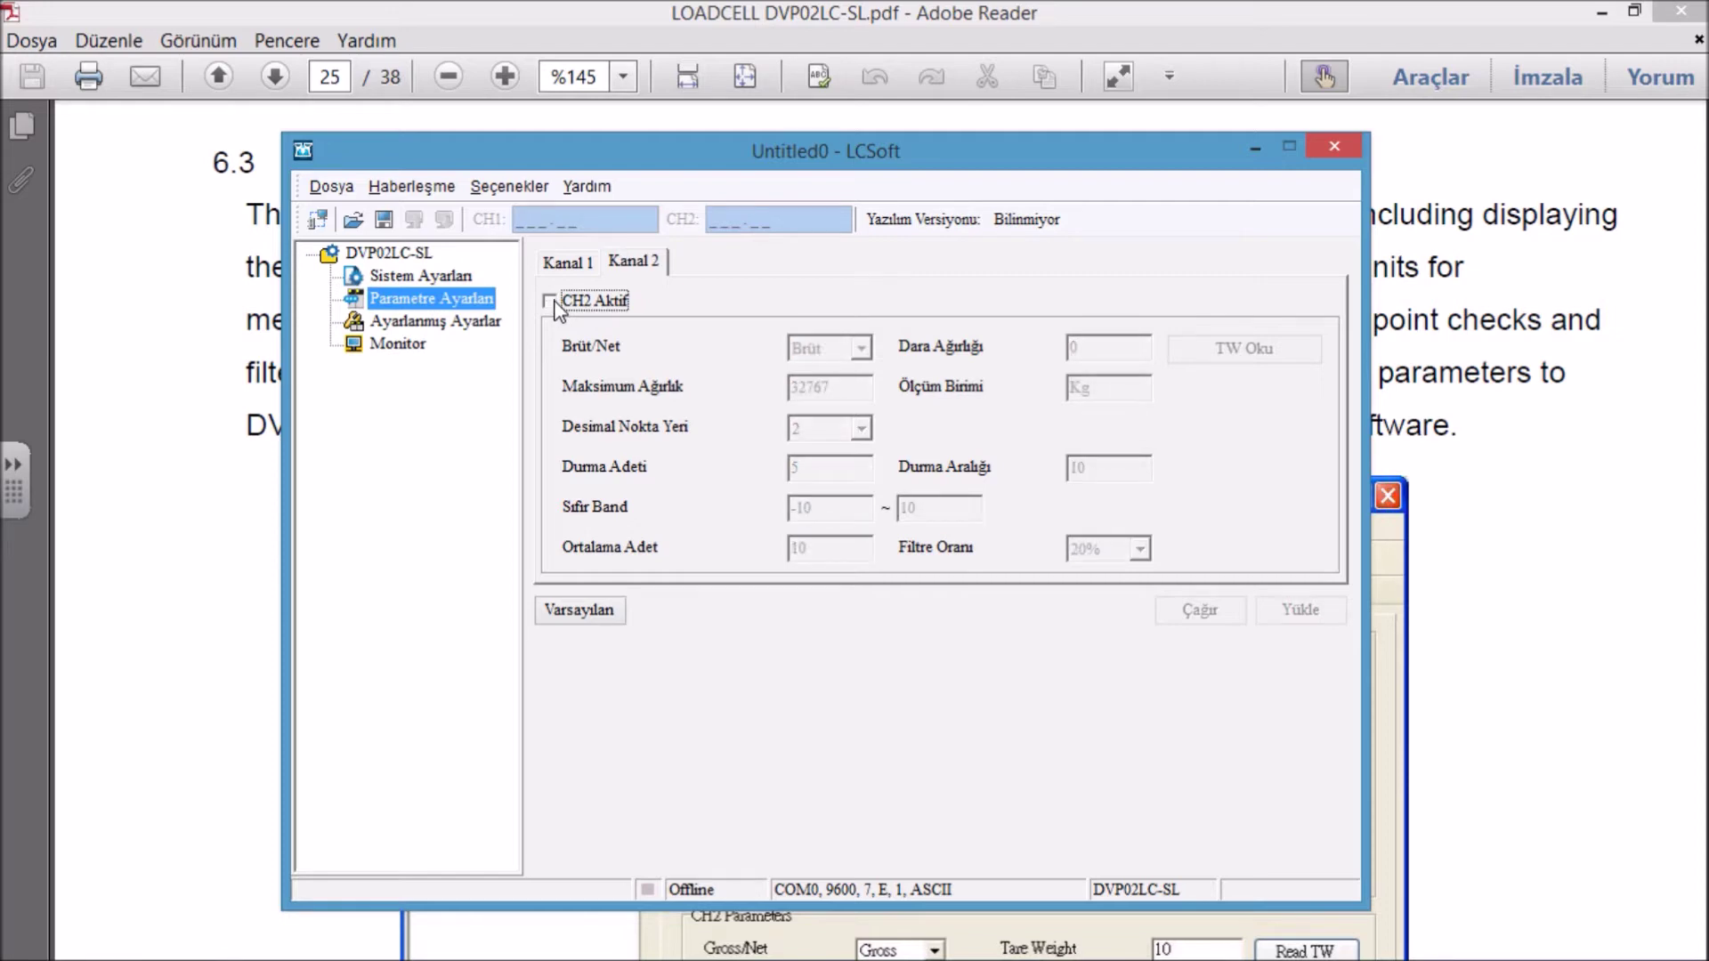
{"action": "left_click", "coordinate": [550, 302]}
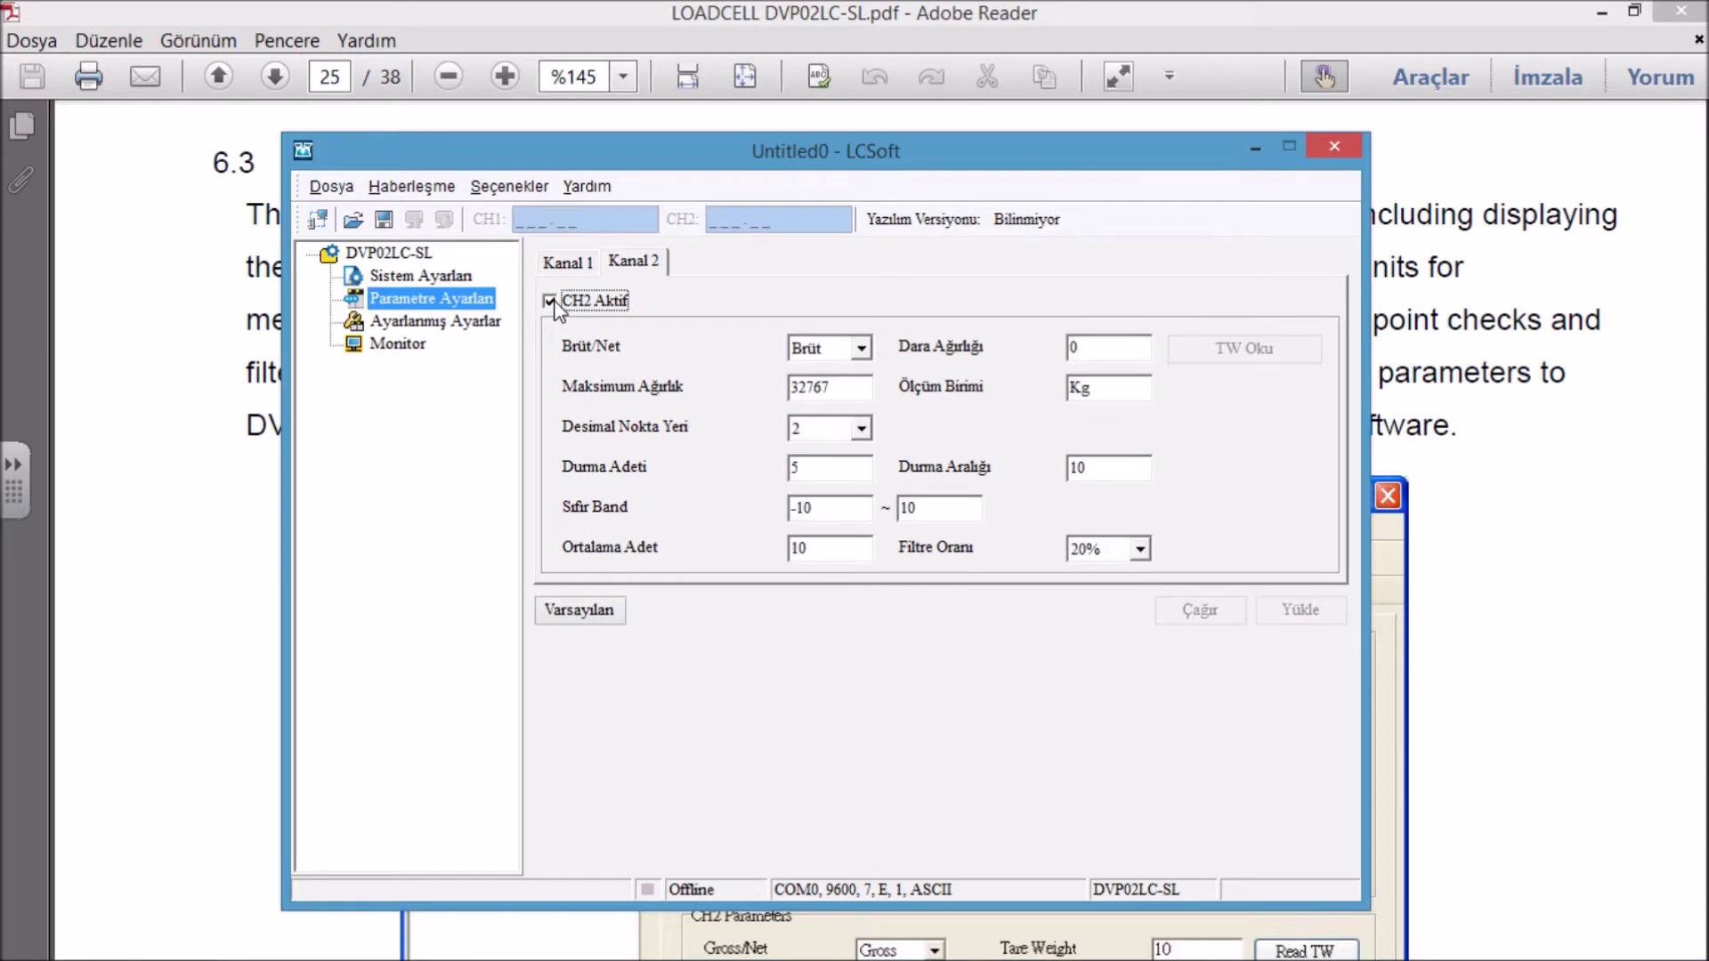
{"action": "left_click", "coordinate": [550, 302]}
Step: Examine Kanal 1's Brüt/Net, Ölçüm Birimi and Durma Aralığı settings, keeping Brüt and Kg
{"action": "left_click", "coordinate": [567, 261]}
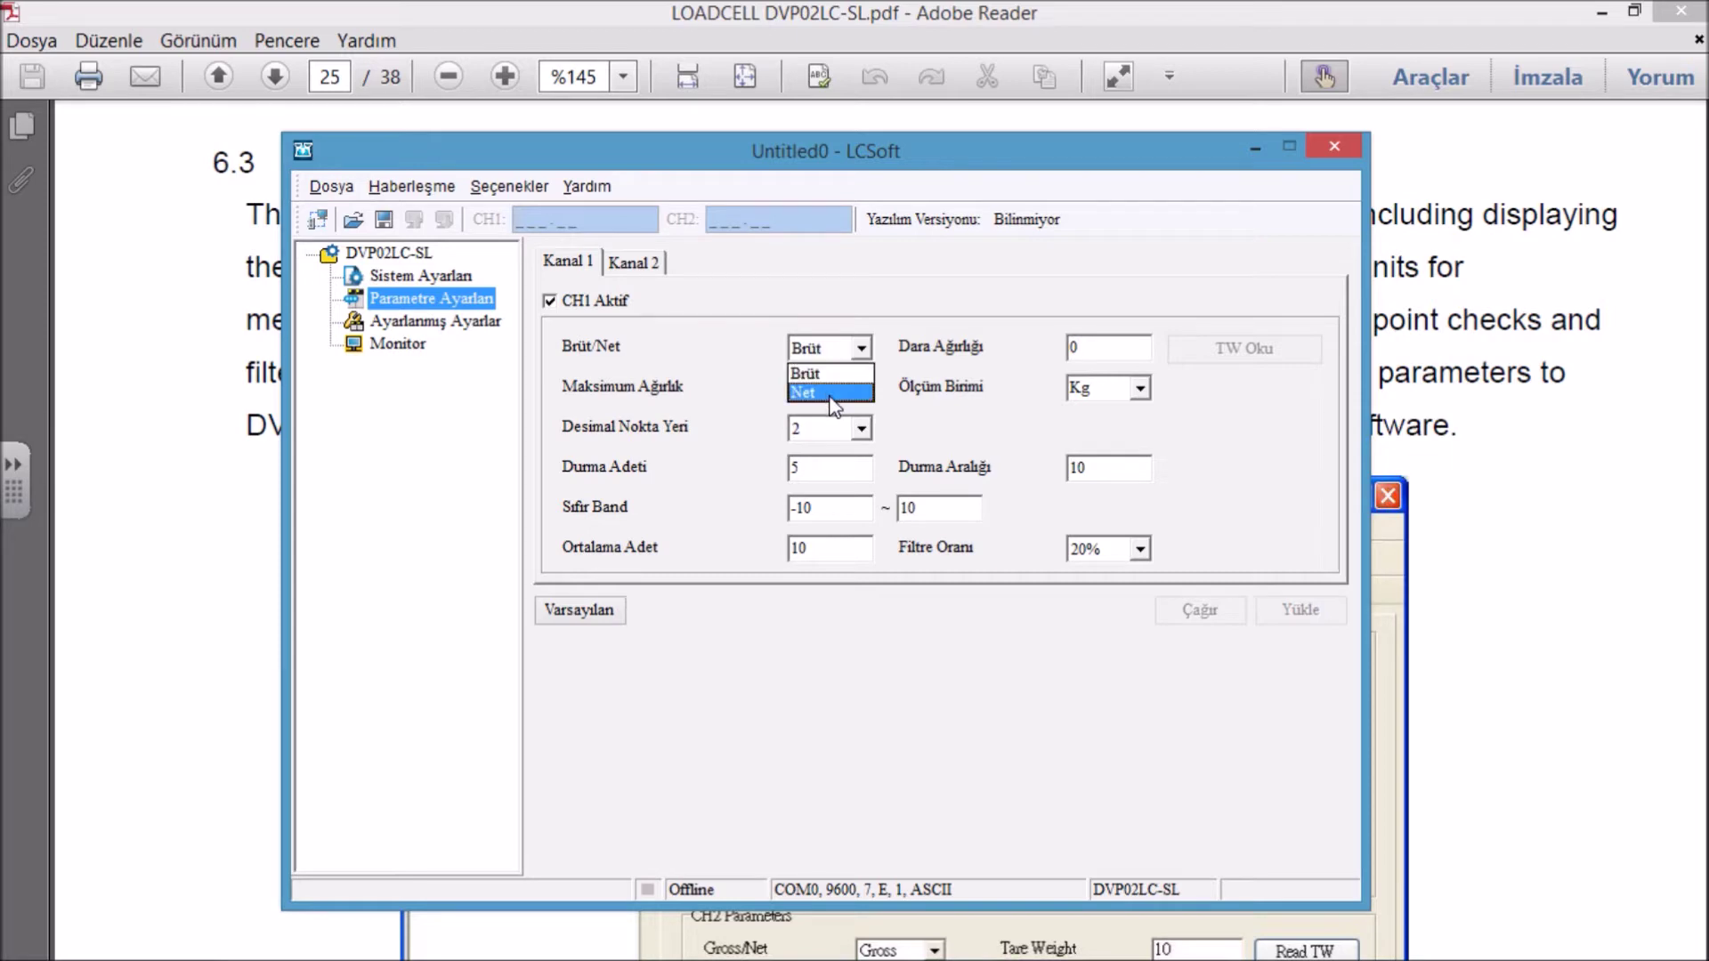
{"action": "left_click", "coordinate": [868, 284]}
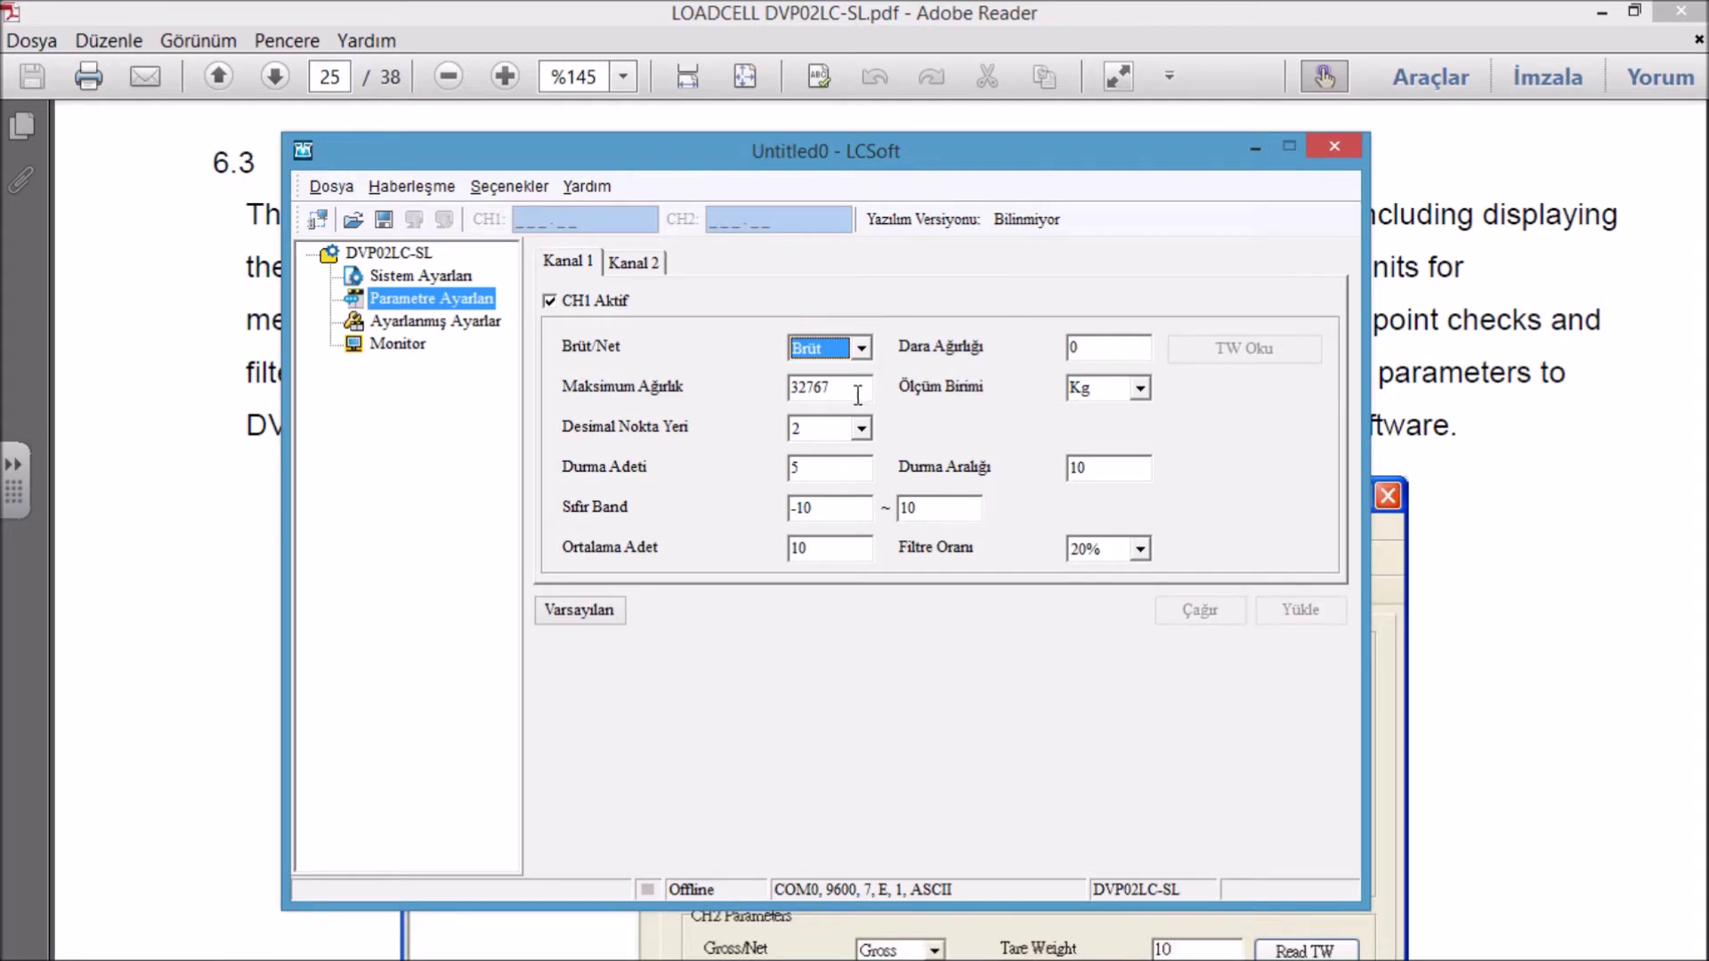
{"action": "left_click", "coordinate": [1139, 389]}
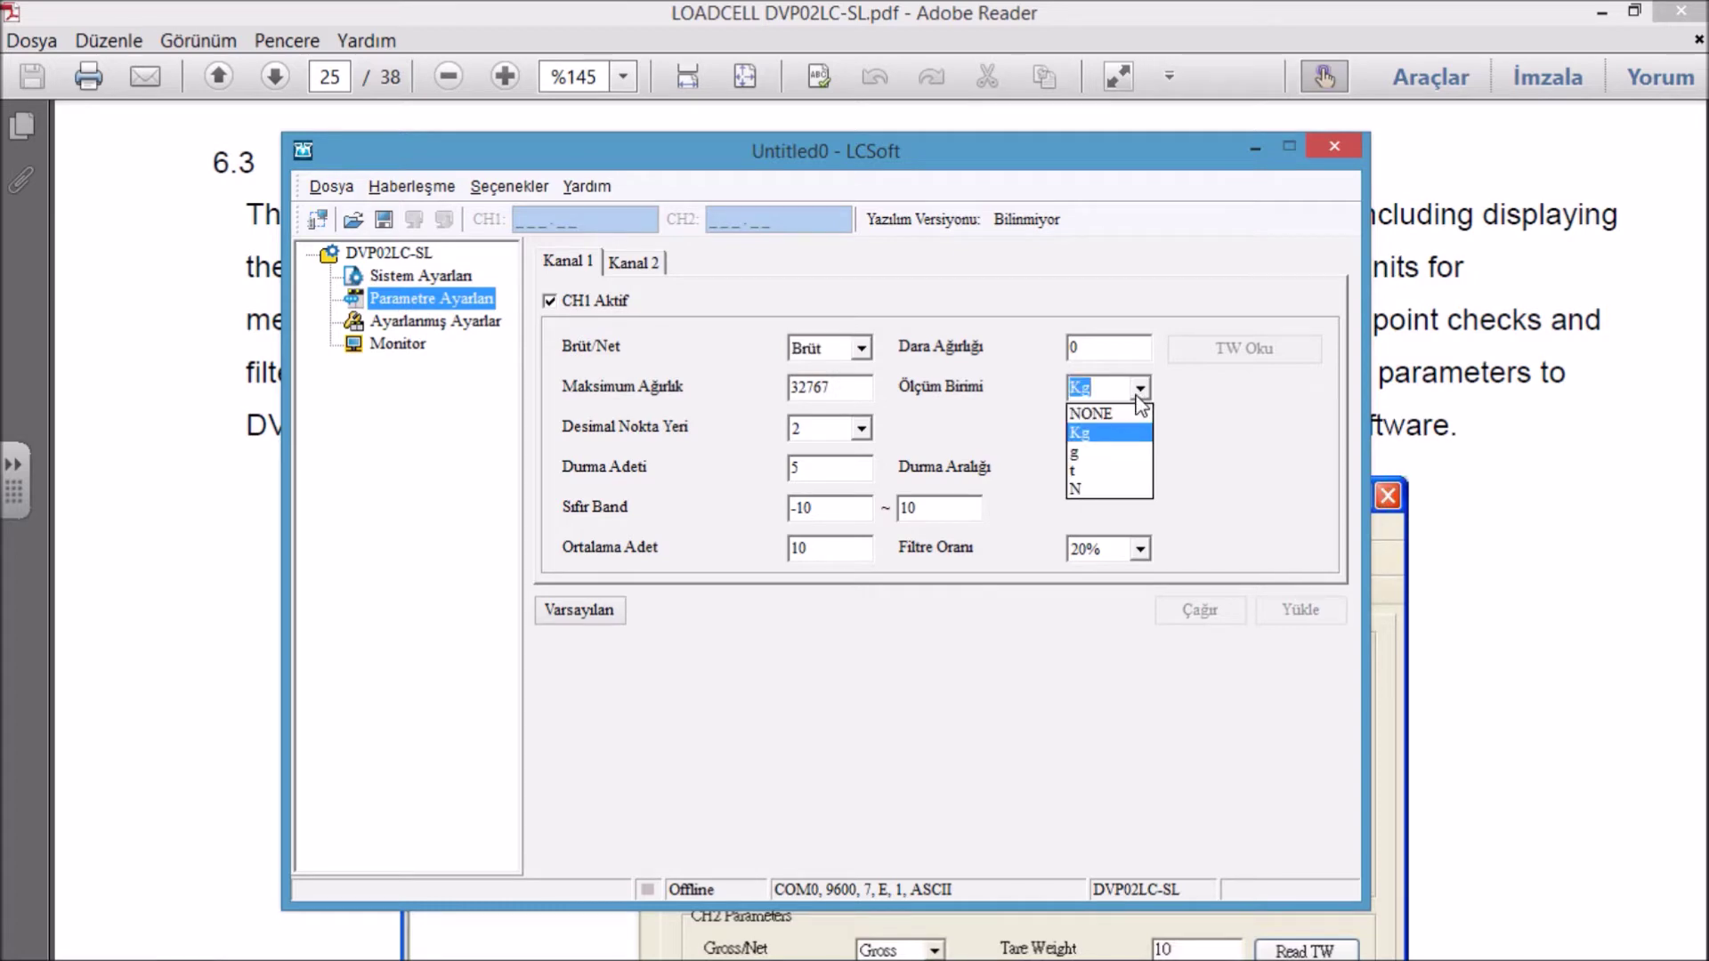
{"action": "left_click", "coordinate": [1139, 398]}
{"action": "left_click", "coordinate": [1141, 397]}
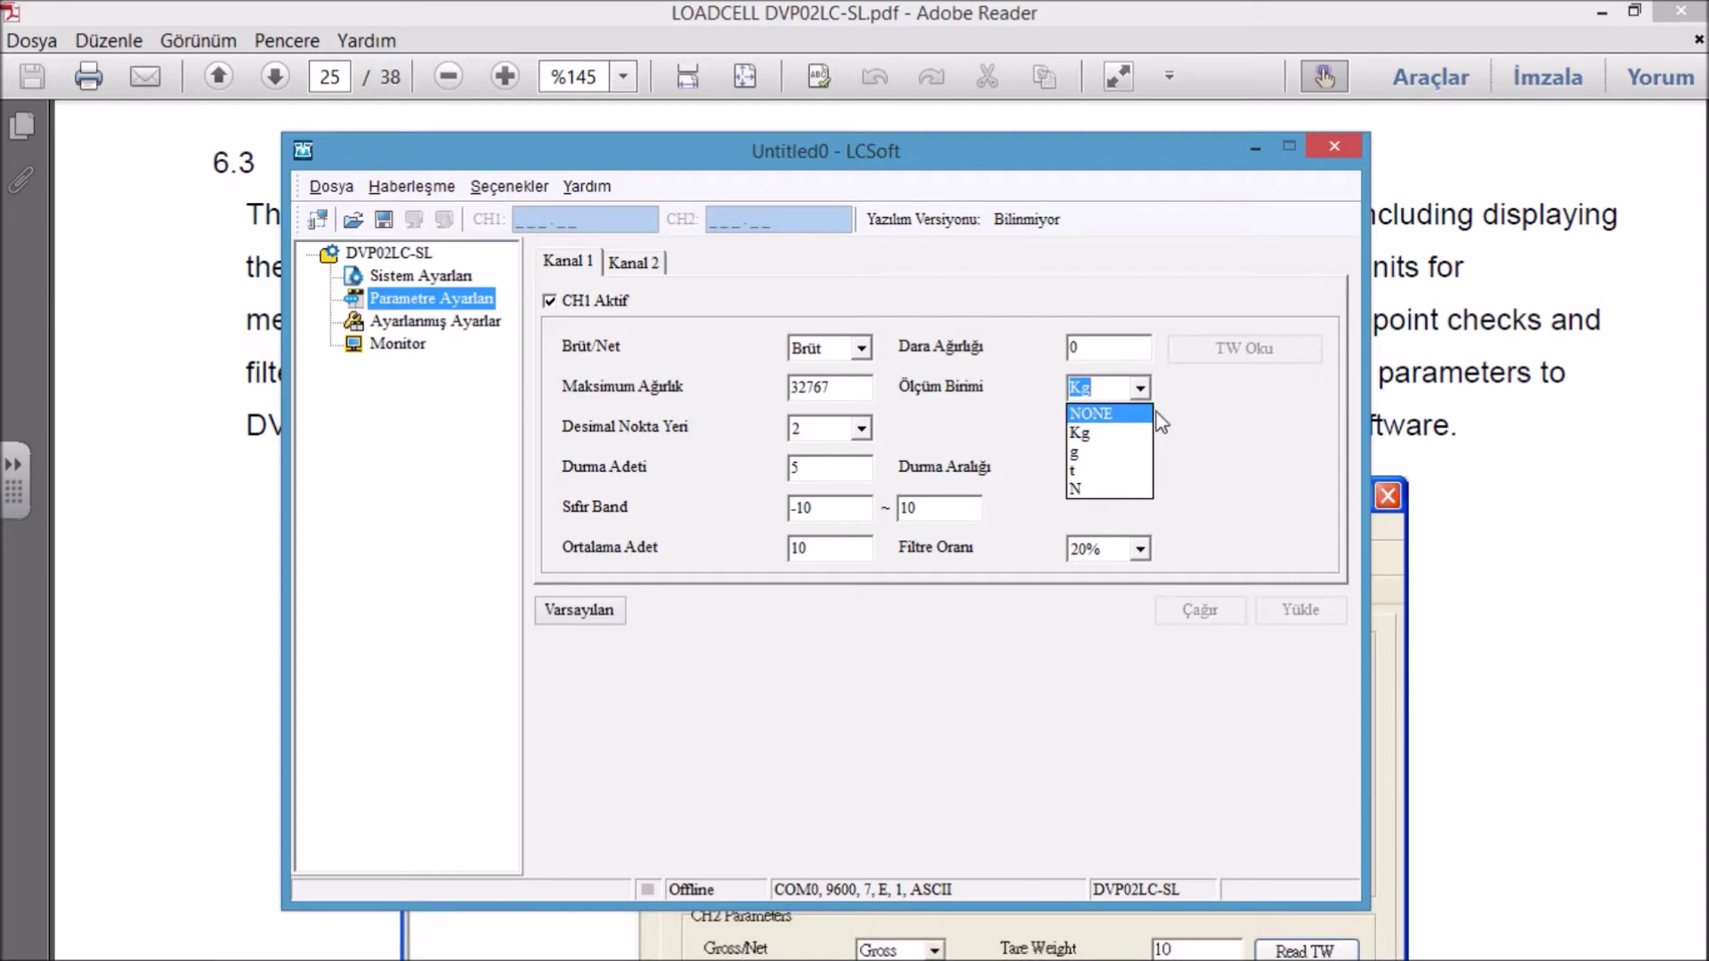
{"action": "left_click", "coordinate": [1148, 392]}
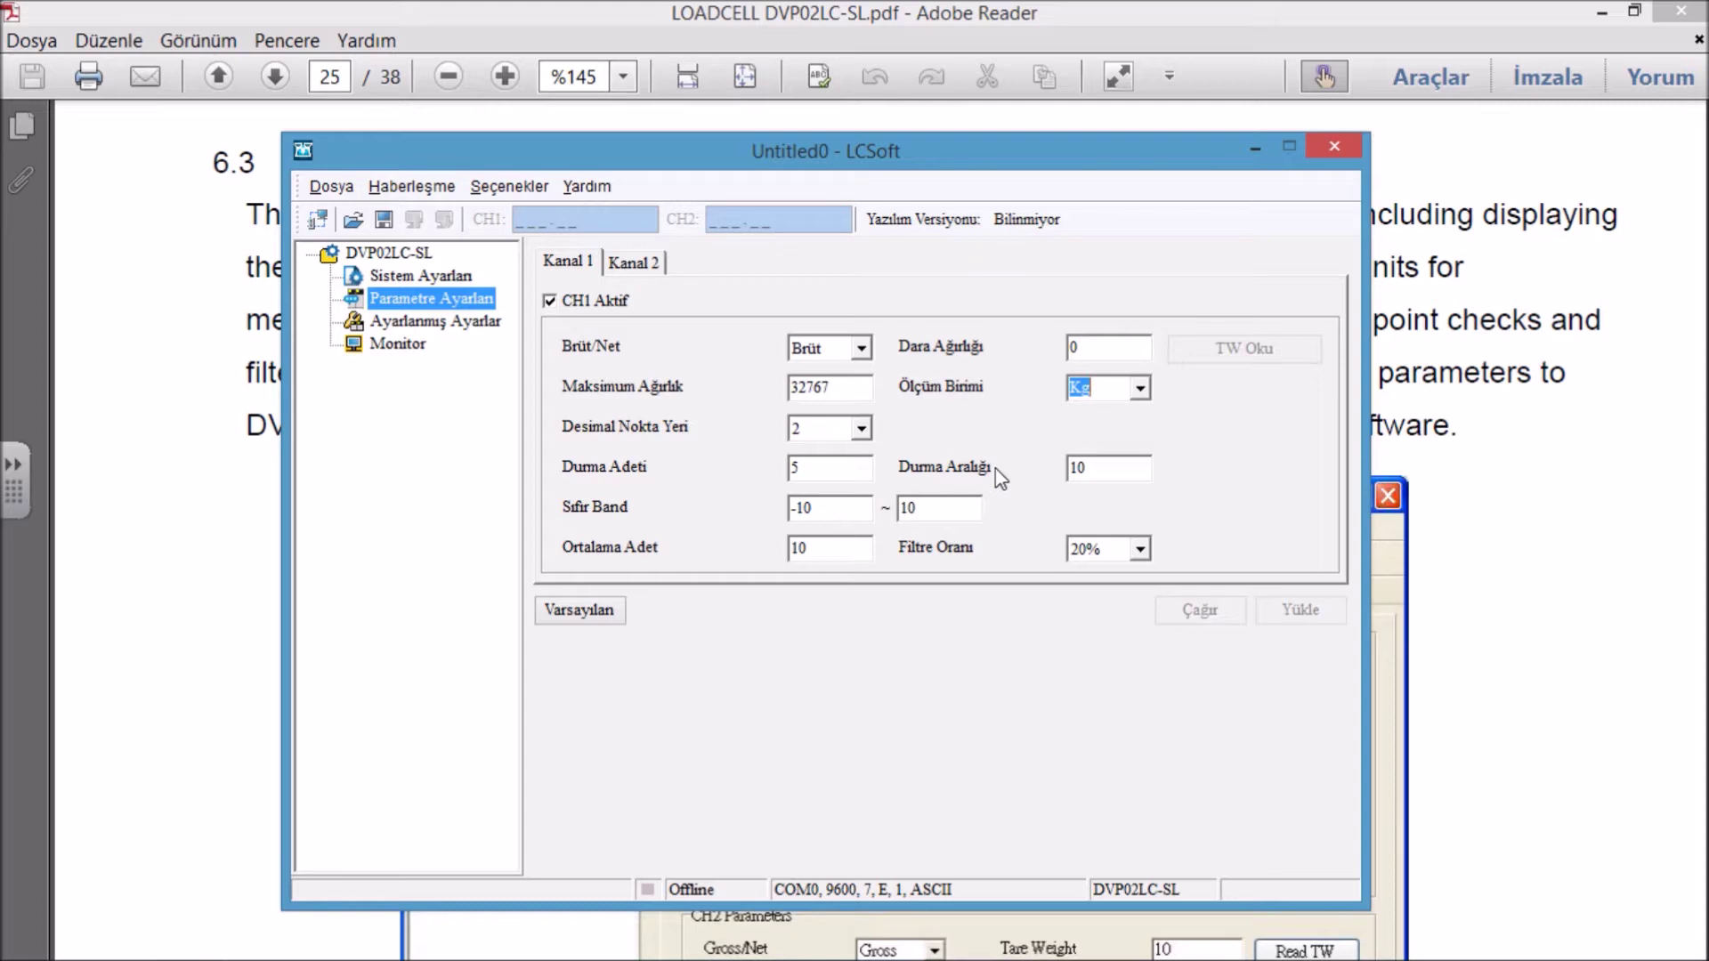
{"action": "left_click", "coordinate": [1080, 469]}
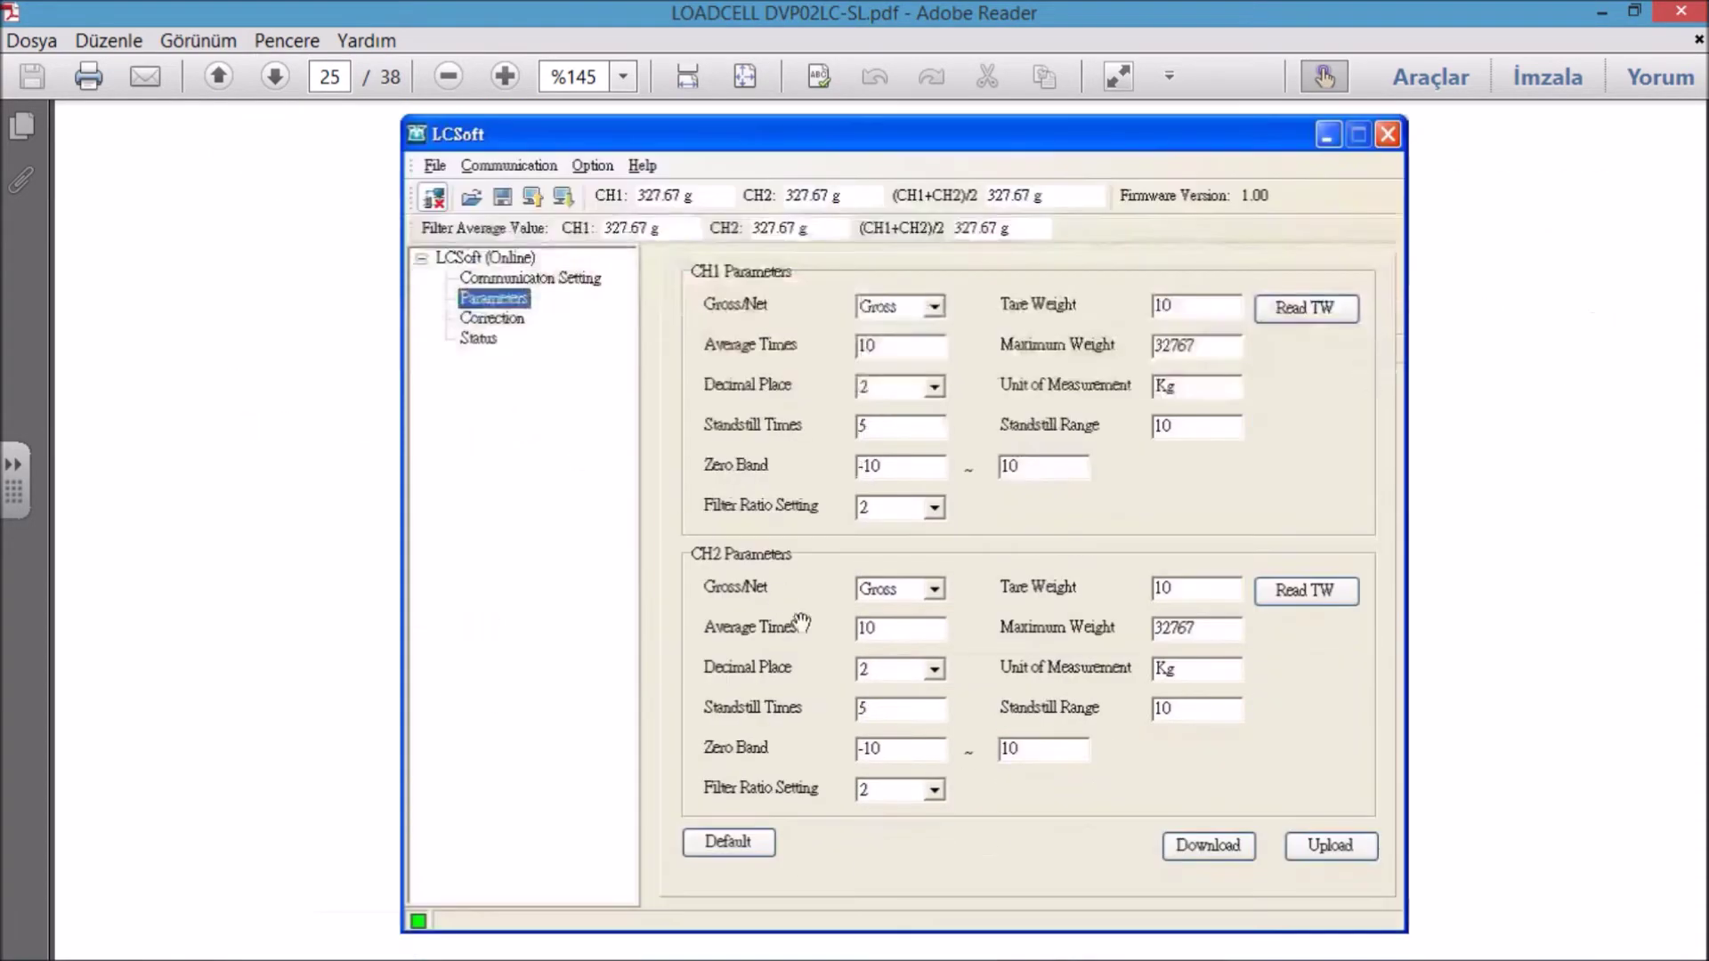
Step: Read the channel parameter descriptions on page 26 of the English manual, from Unit of measurement through Filter ratio setting
{"action": "scroll", "coordinate": [896, 365], "scroll_direction": "down", "scroll_amount": 15}
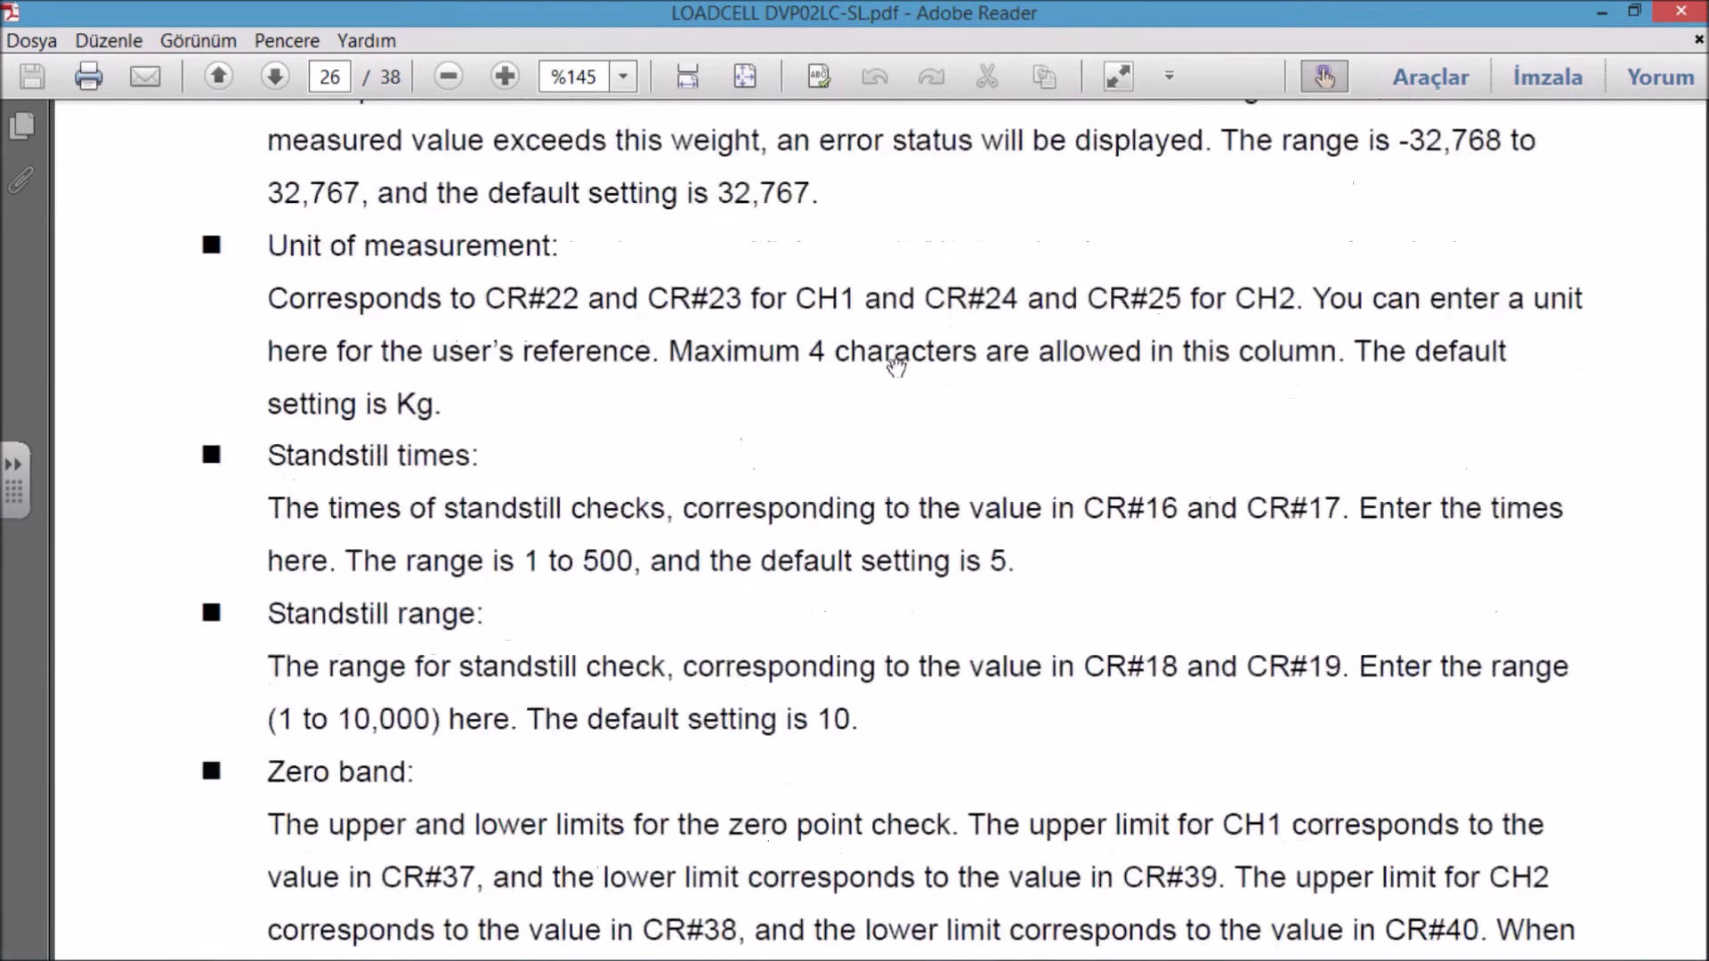
{"action": "scroll", "coordinate": [896, 365], "scroll_direction": "down", "scroll_amount": 10}
{"action": "scroll", "coordinate": [801, 356], "scroll_direction": "up", "scroll_amount": 3}
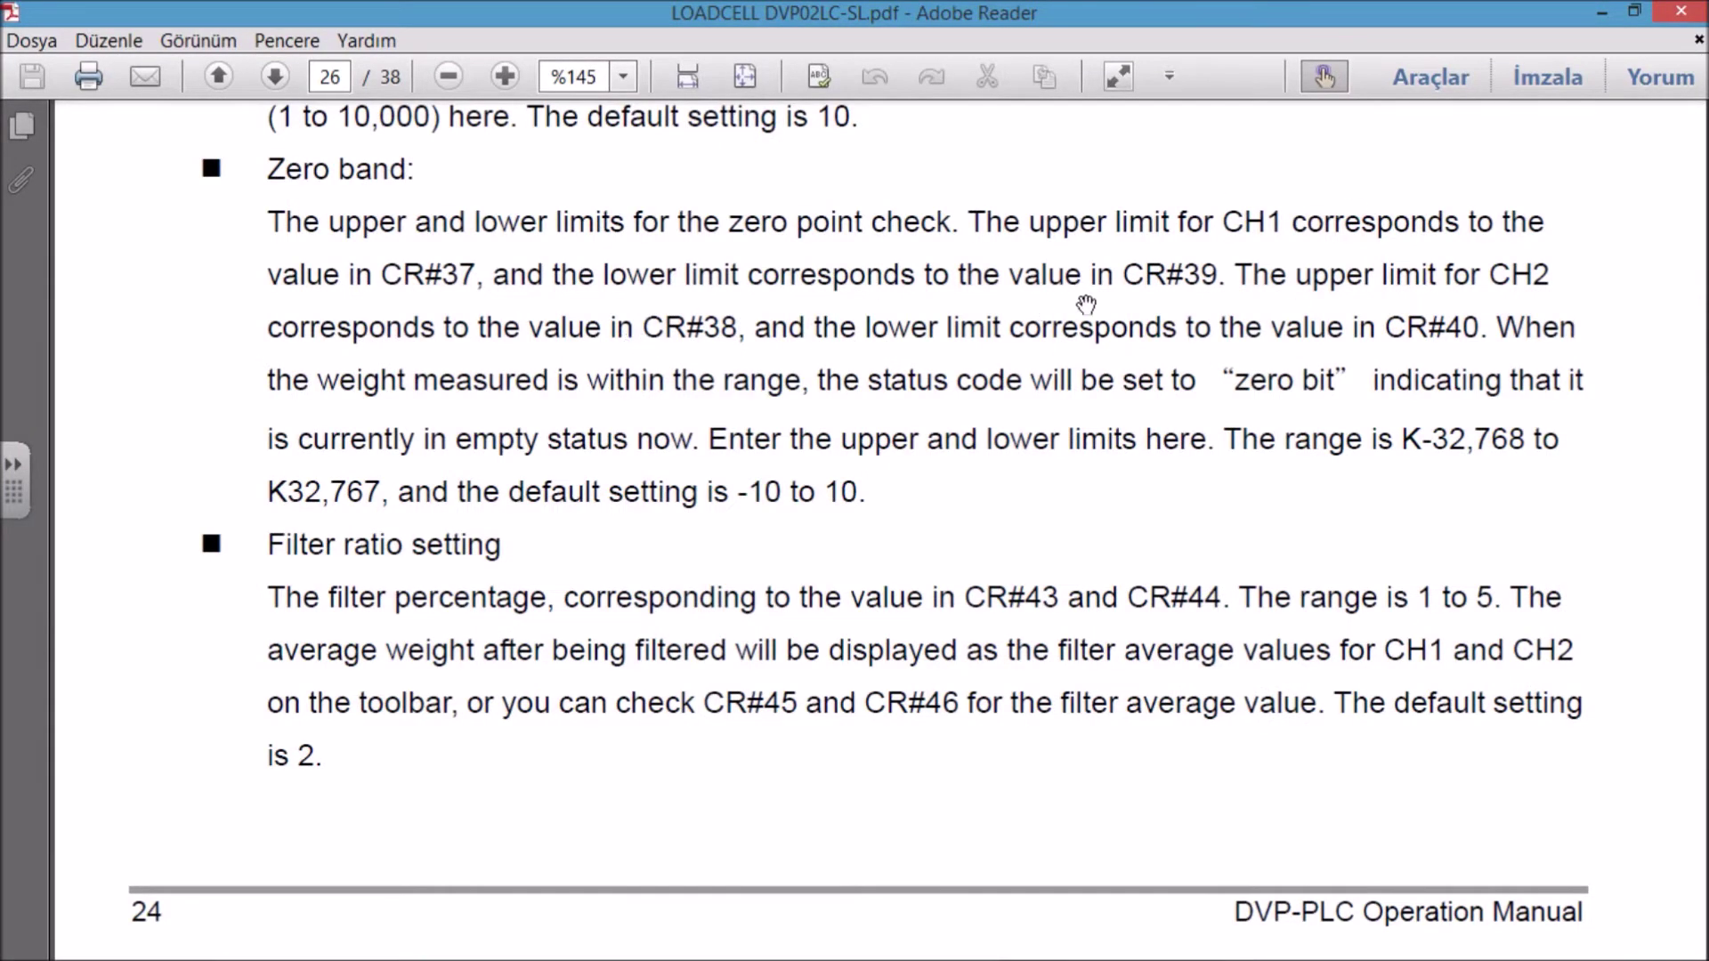
{"action": "scroll", "coordinate": [1093, 304], "scroll_direction": "down", "scroll_amount": 5}
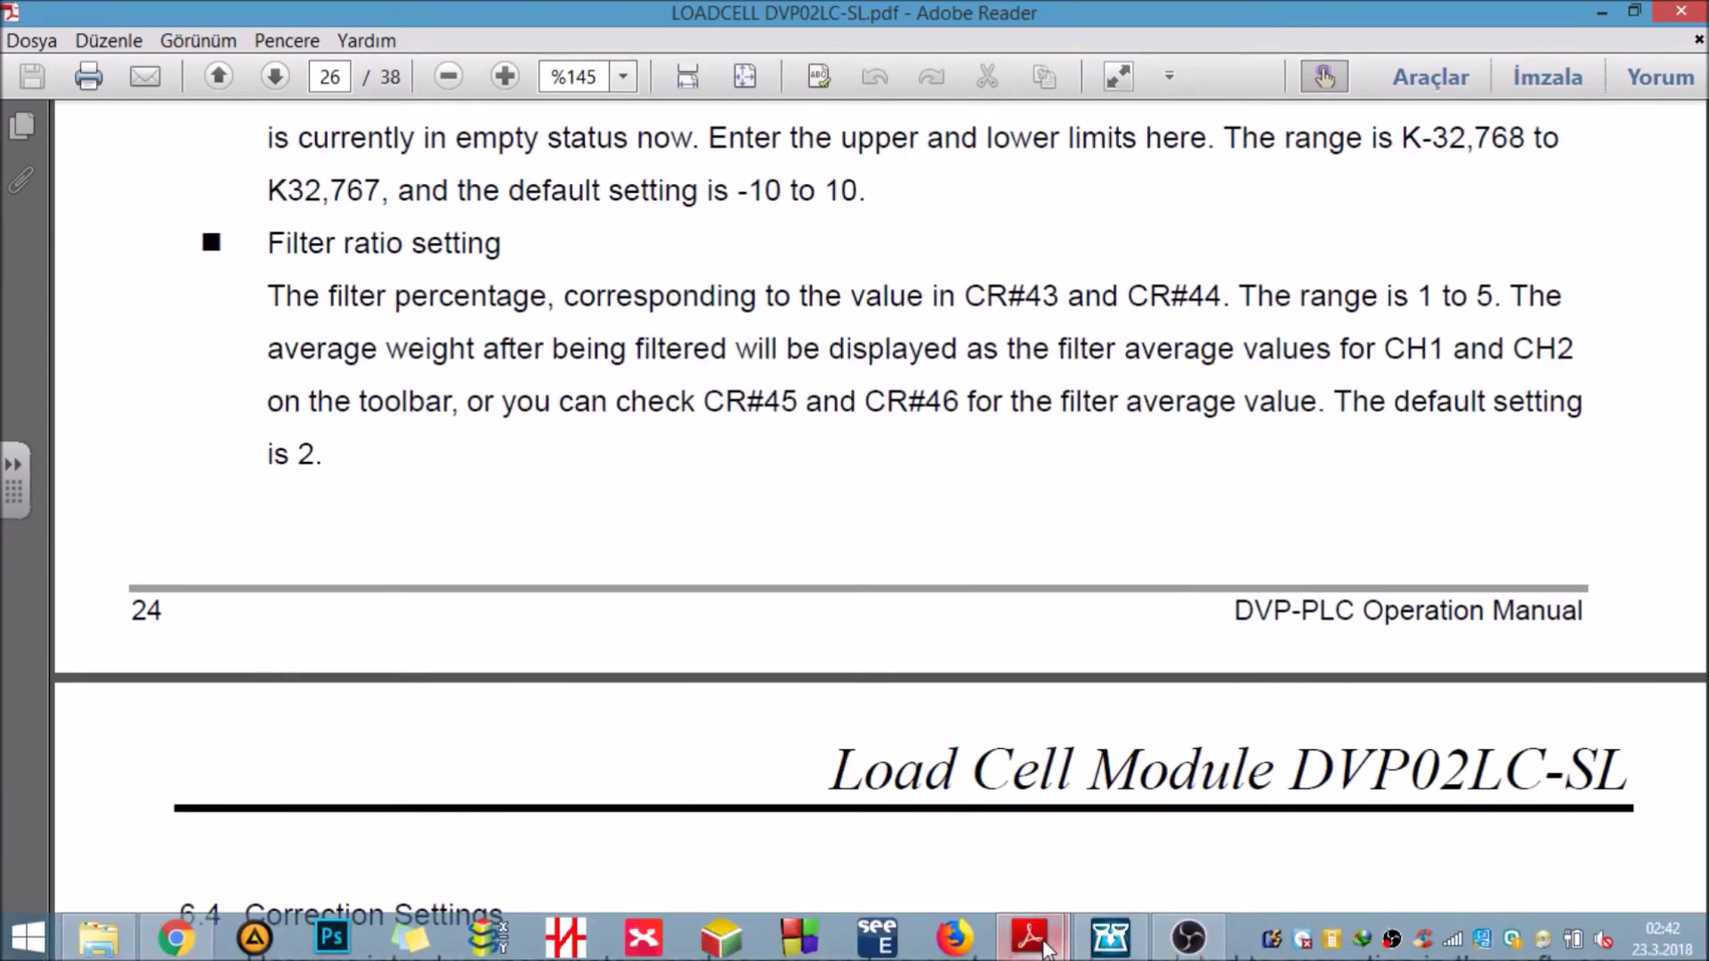
Step: Switch to the Turkish manual and examine the control register descriptions on pages 6 to 8, up to the zero point limits CR#37–CR#40
{"action": "mouse_move", "coordinate": [1030, 937]}
{"action": "left_click", "coordinate": [983, 871]}
{"action": "scroll", "coordinate": [962, 499], "scroll_direction": "down", "scroll_amount": 2}
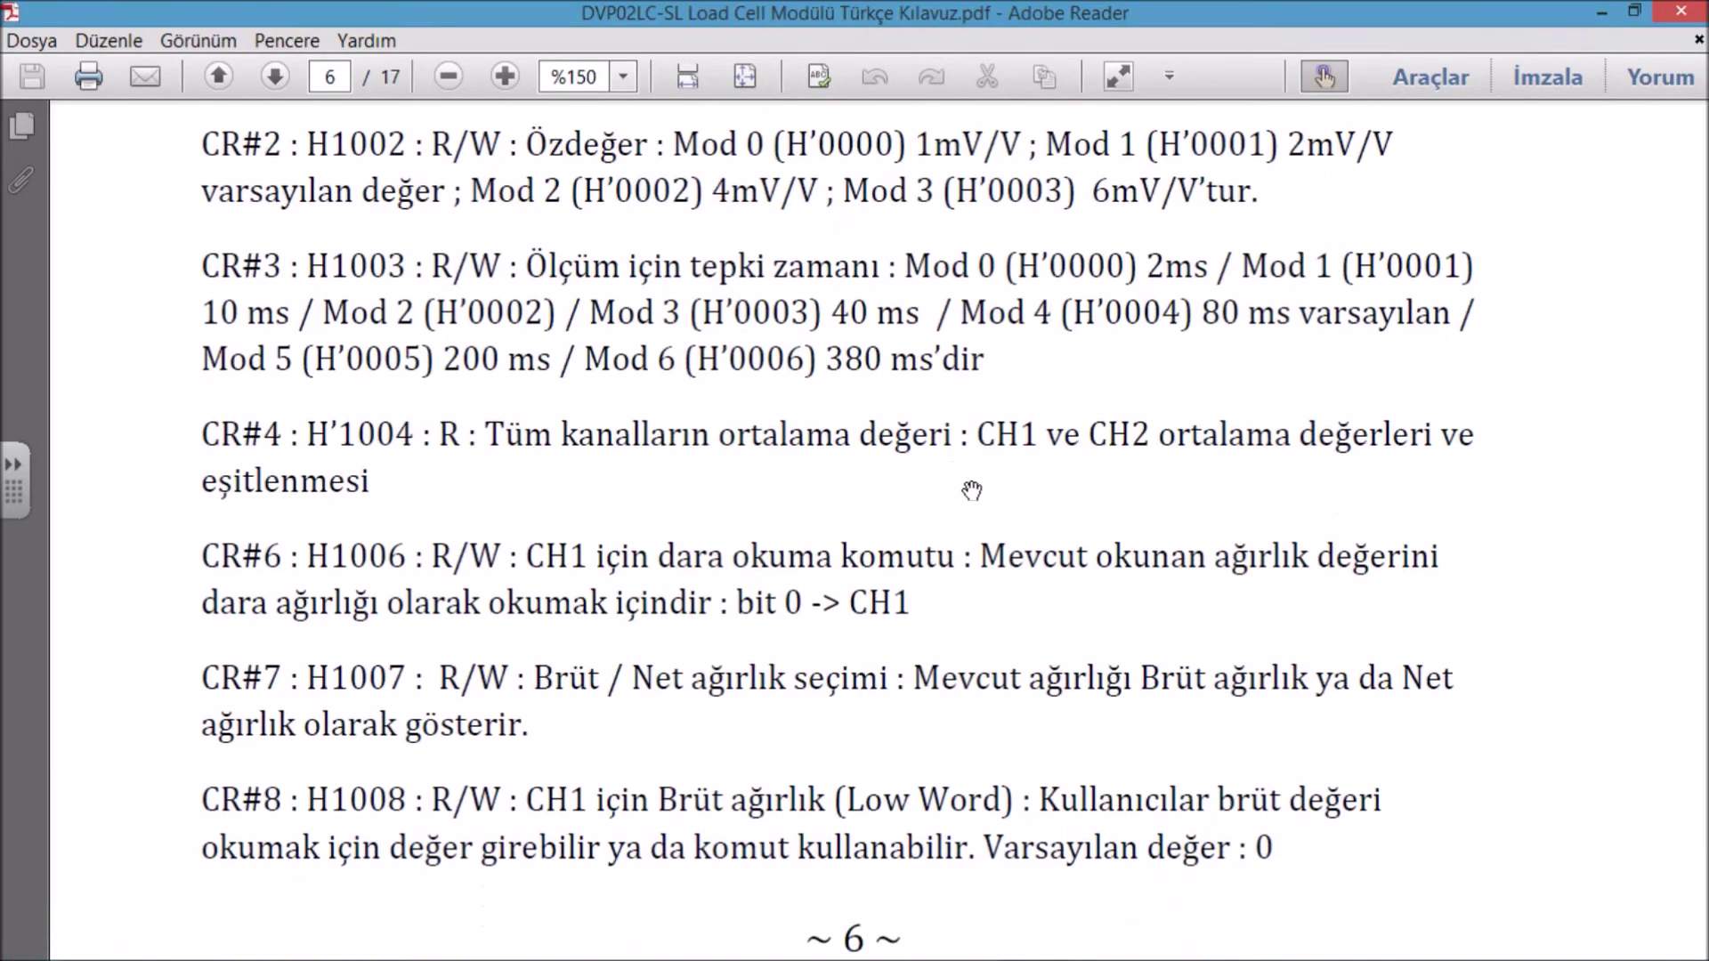
{"action": "scroll", "coordinate": [949, 492], "scroll_direction": "down", "scroll_amount": 10}
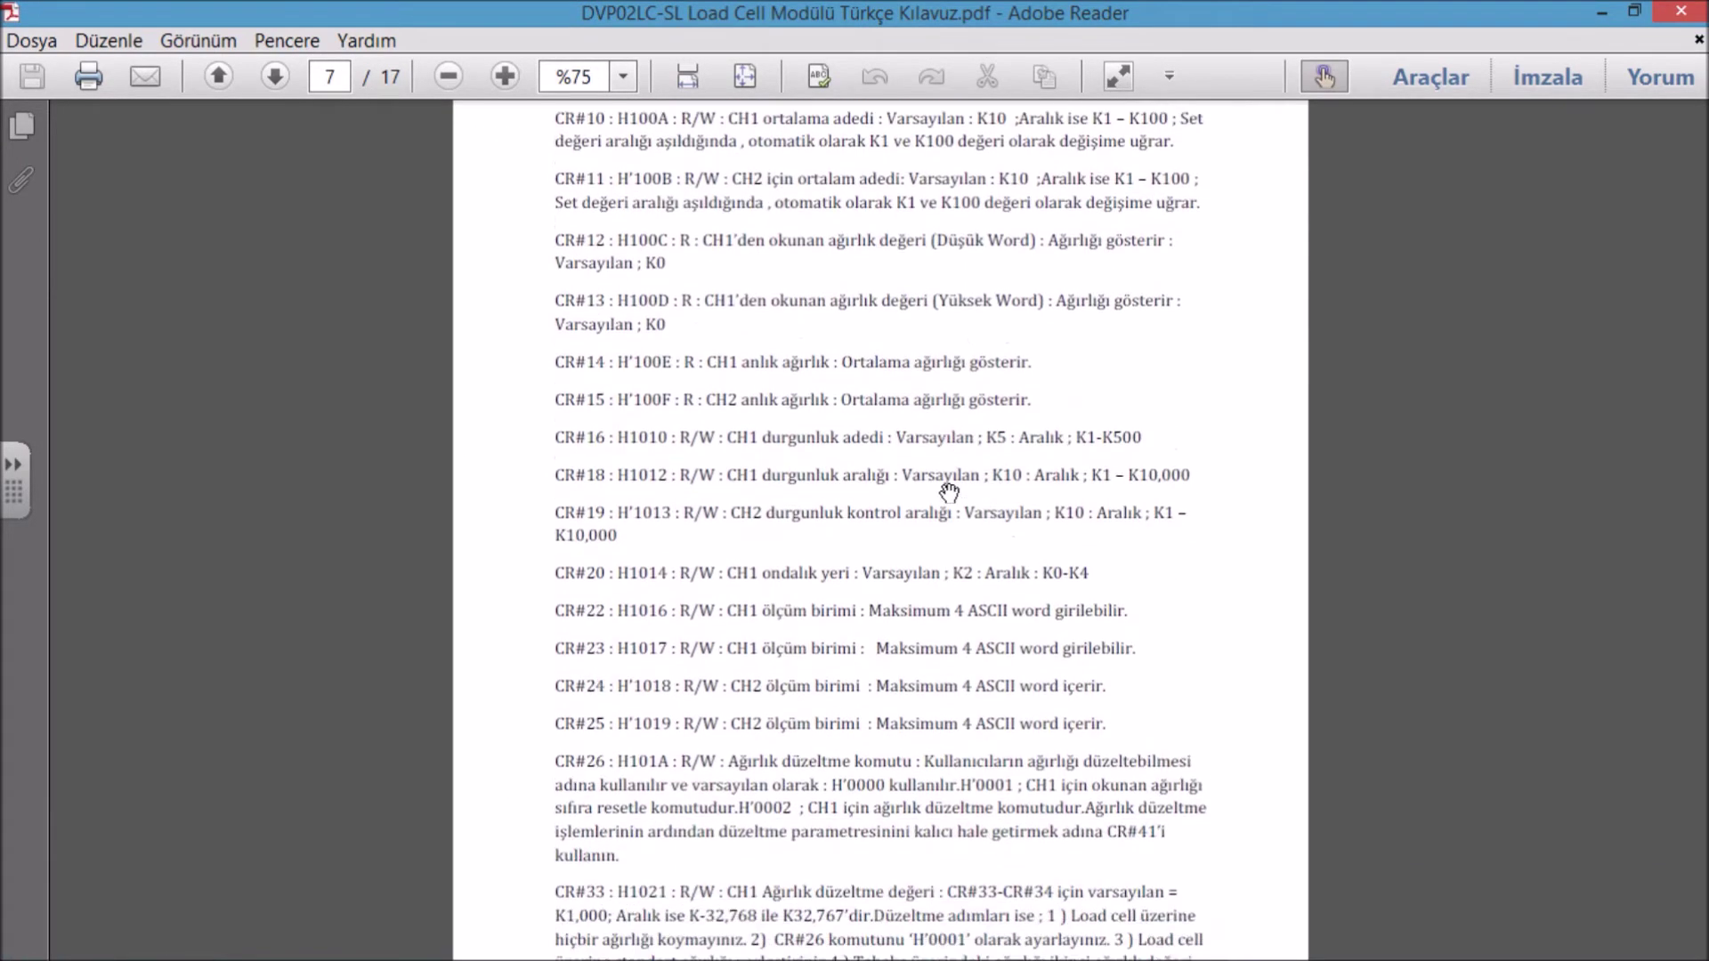
{"action": "scroll", "coordinate": [949, 492], "scroll_direction": "down", "scroll_amount": 10}
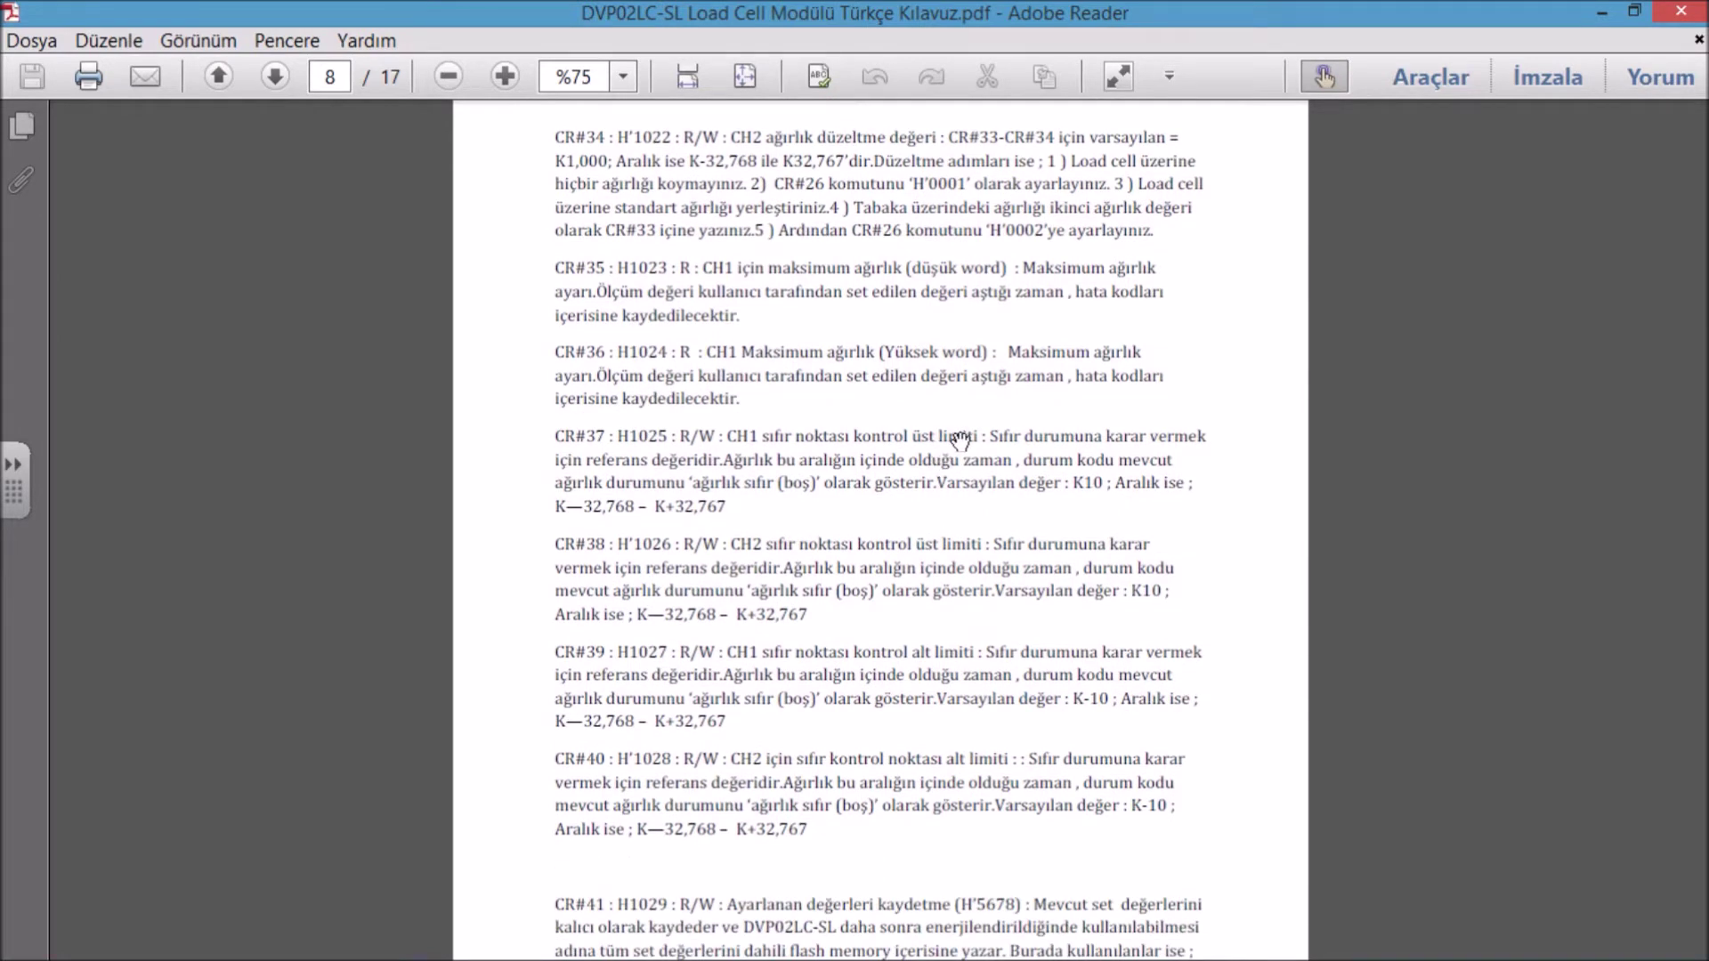
{"action": "scroll", "coordinate": [835, 457], "scroll_direction": "down", "scroll_amount": 1}
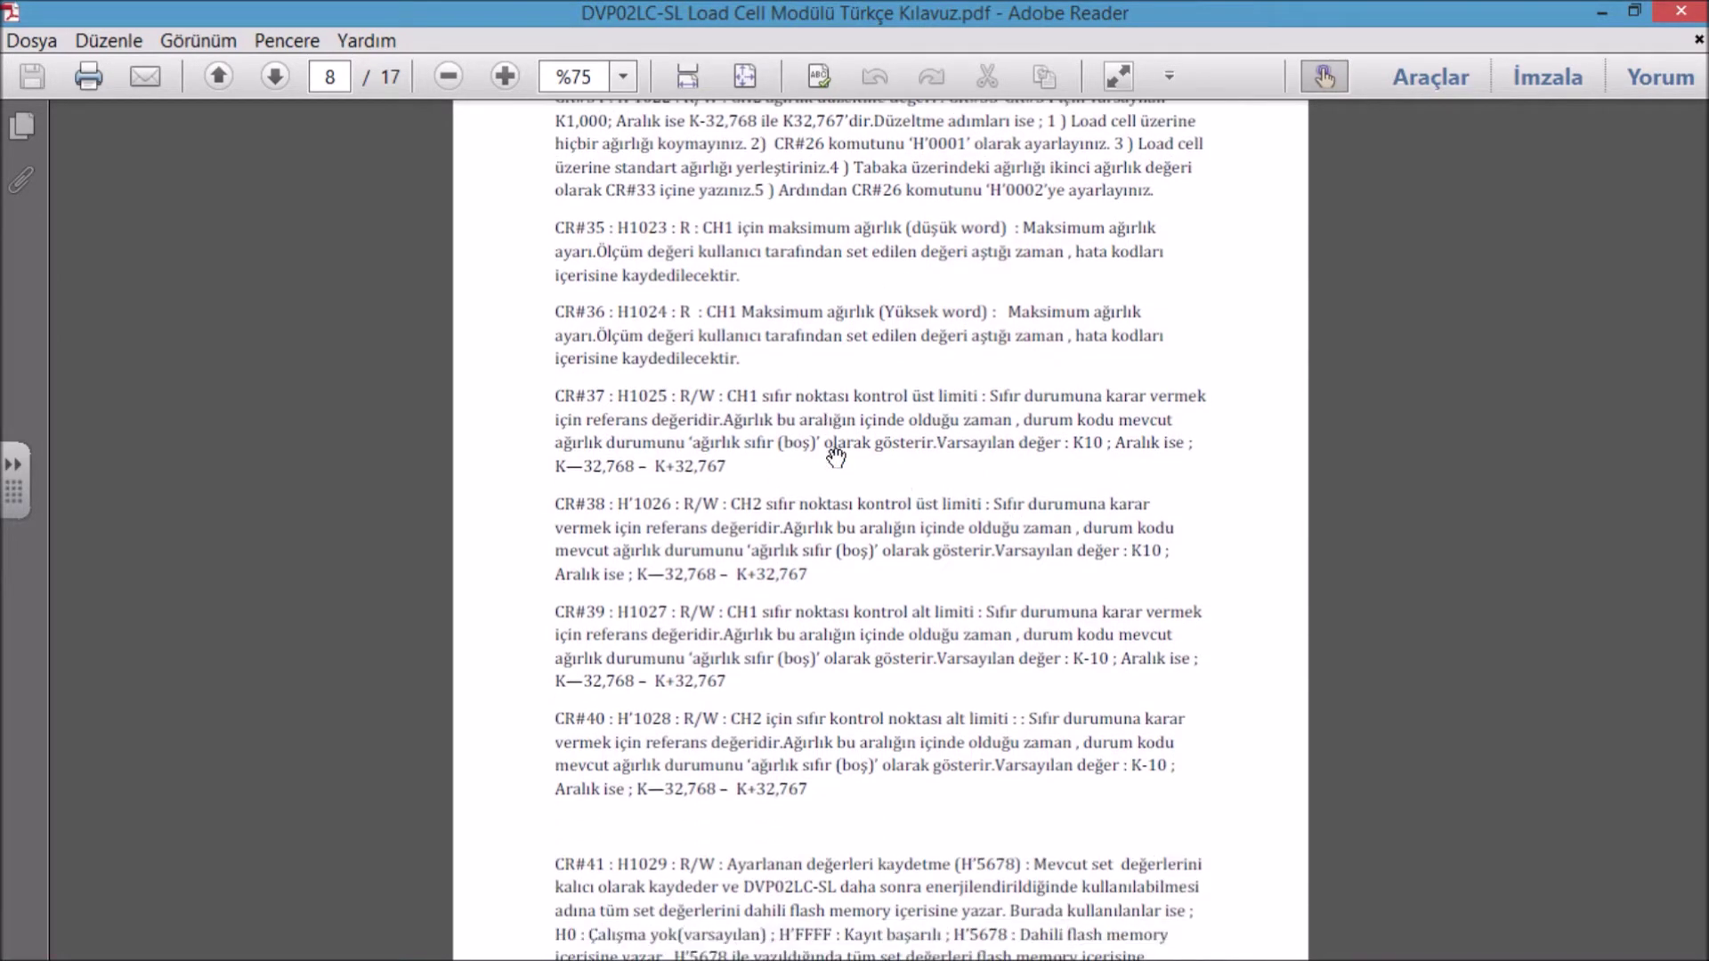
{"action": "scroll", "coordinate": [1009, 510], "scroll_direction": "down", "scroll_amount": 2}
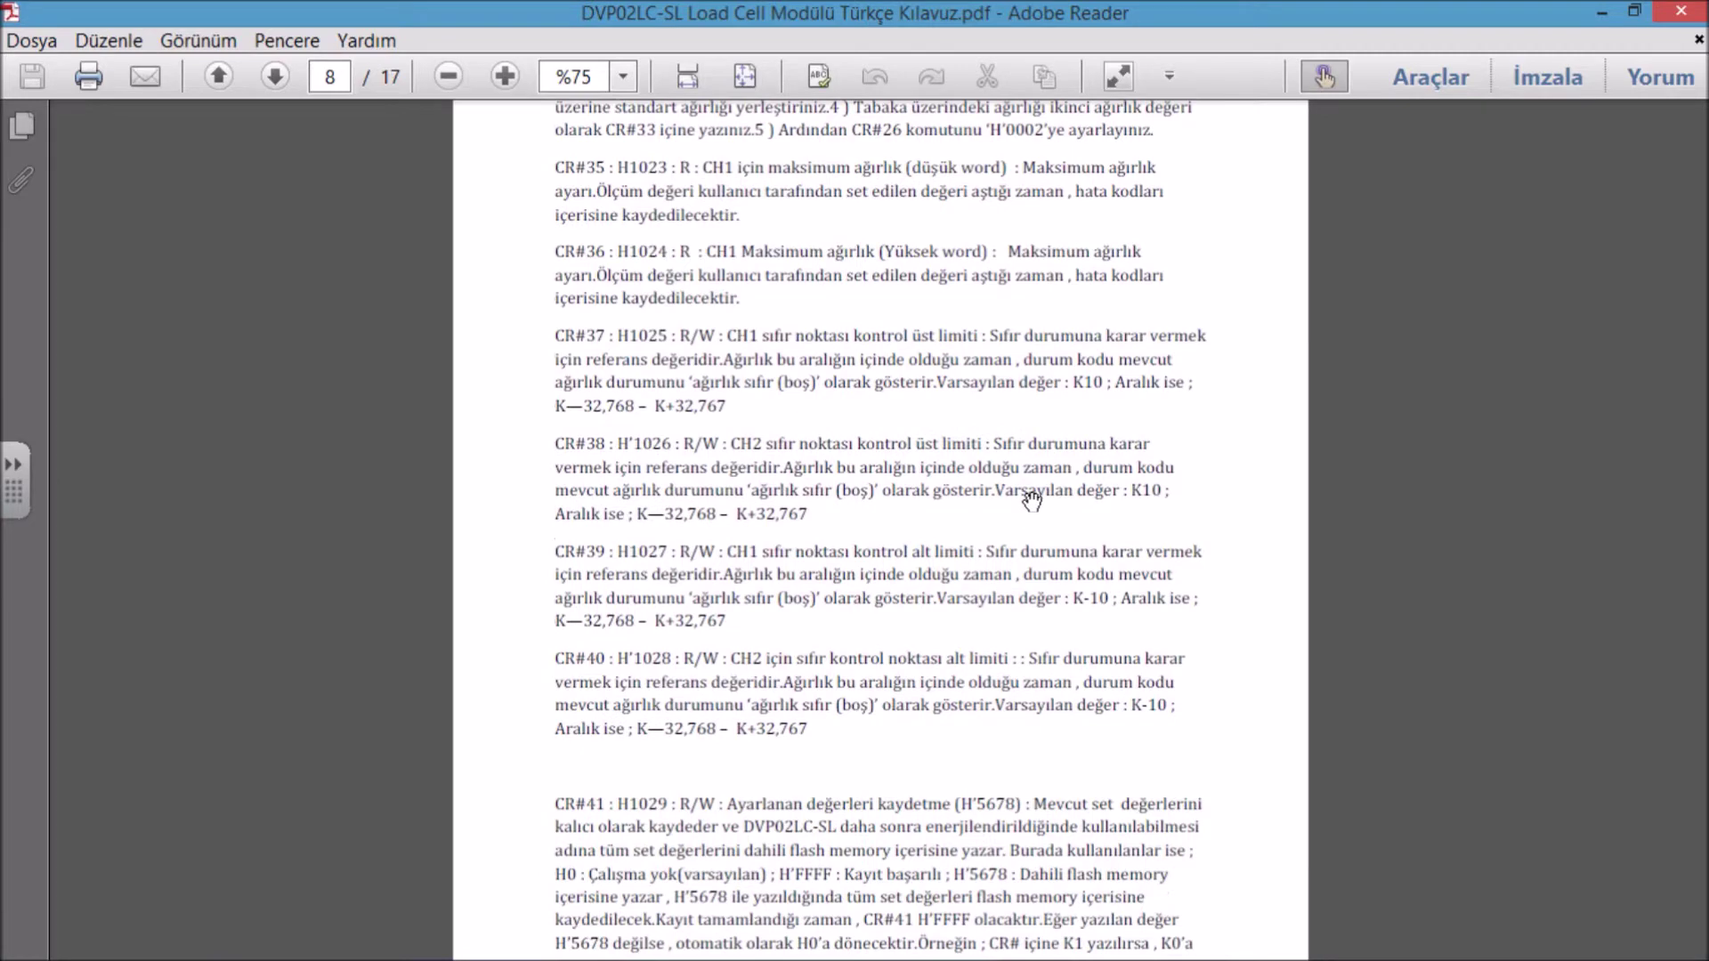
{"action": "scroll", "coordinate": [1001, 731], "scroll_direction": "down", "scroll_amount": 1}
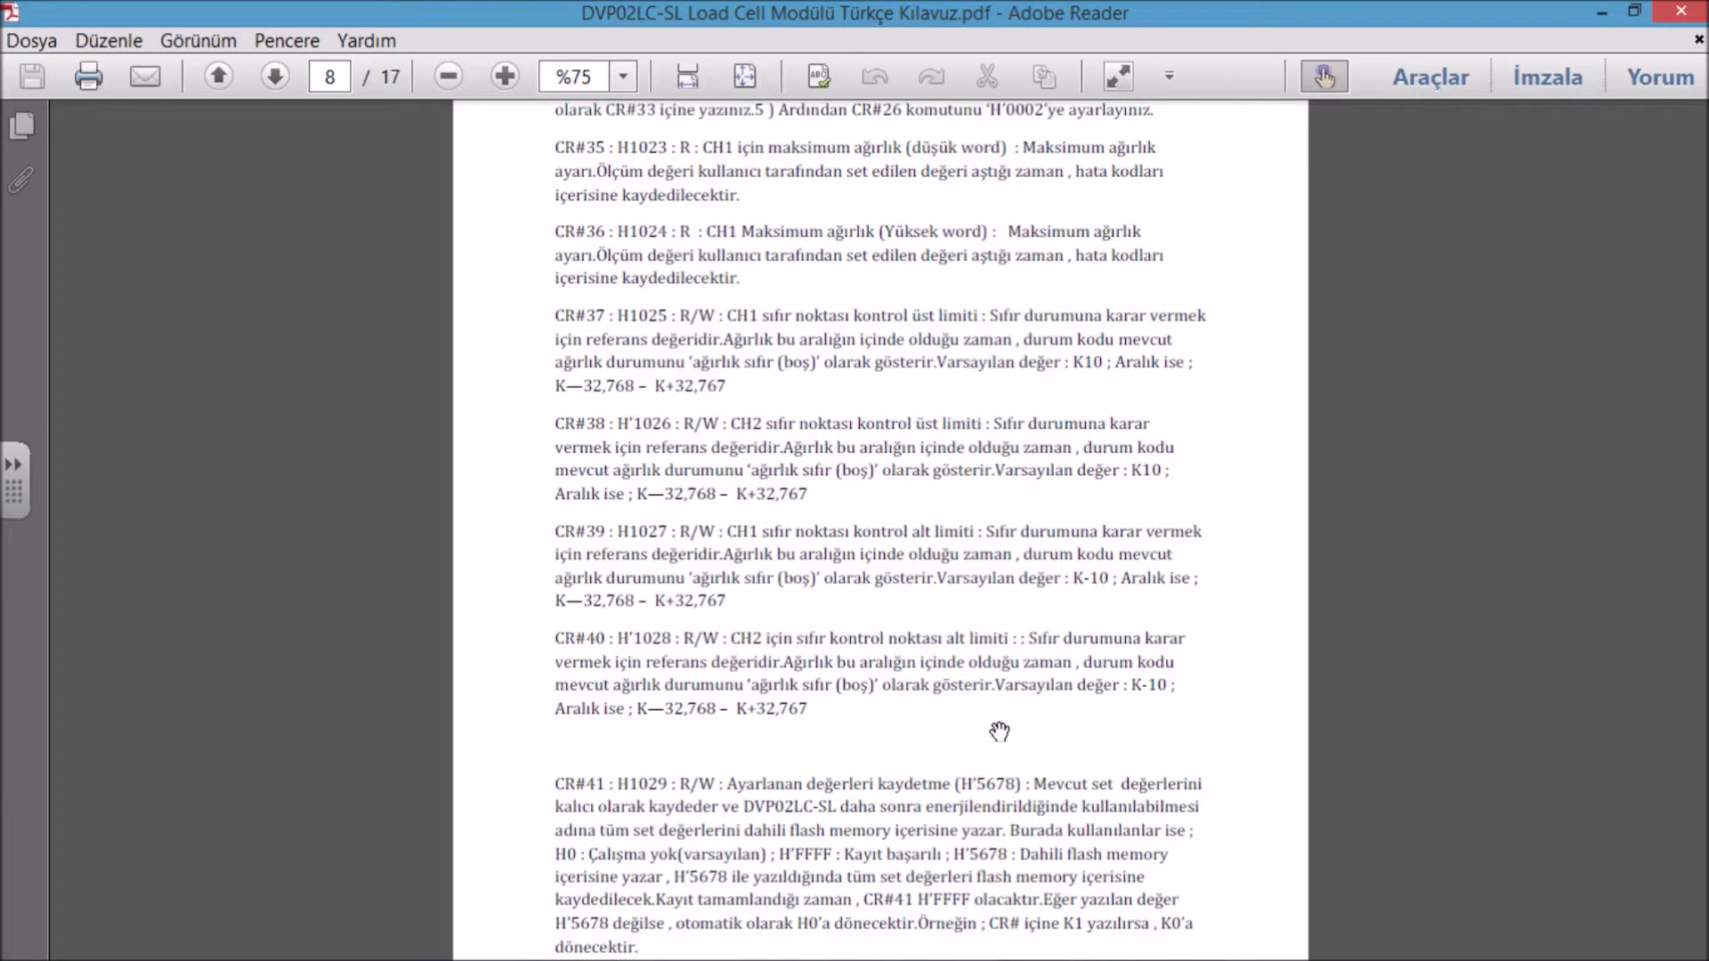
Step: Return to the English manual and read section 6.4 Correction Settings with its LCSoft Correction screenshot on page 27
{"action": "left_click", "coordinate": [1602, 12]}
{"action": "scroll", "coordinate": [990, 498], "scroll_direction": "down", "scroll_amount": 2}
{"action": "scroll", "coordinate": [990, 498], "scroll_direction": "down", "scroll_amount": 3}
{"action": "scroll", "coordinate": [943, 429], "scroll_direction": "down", "scroll_amount": 2, "text": "ctrl"}
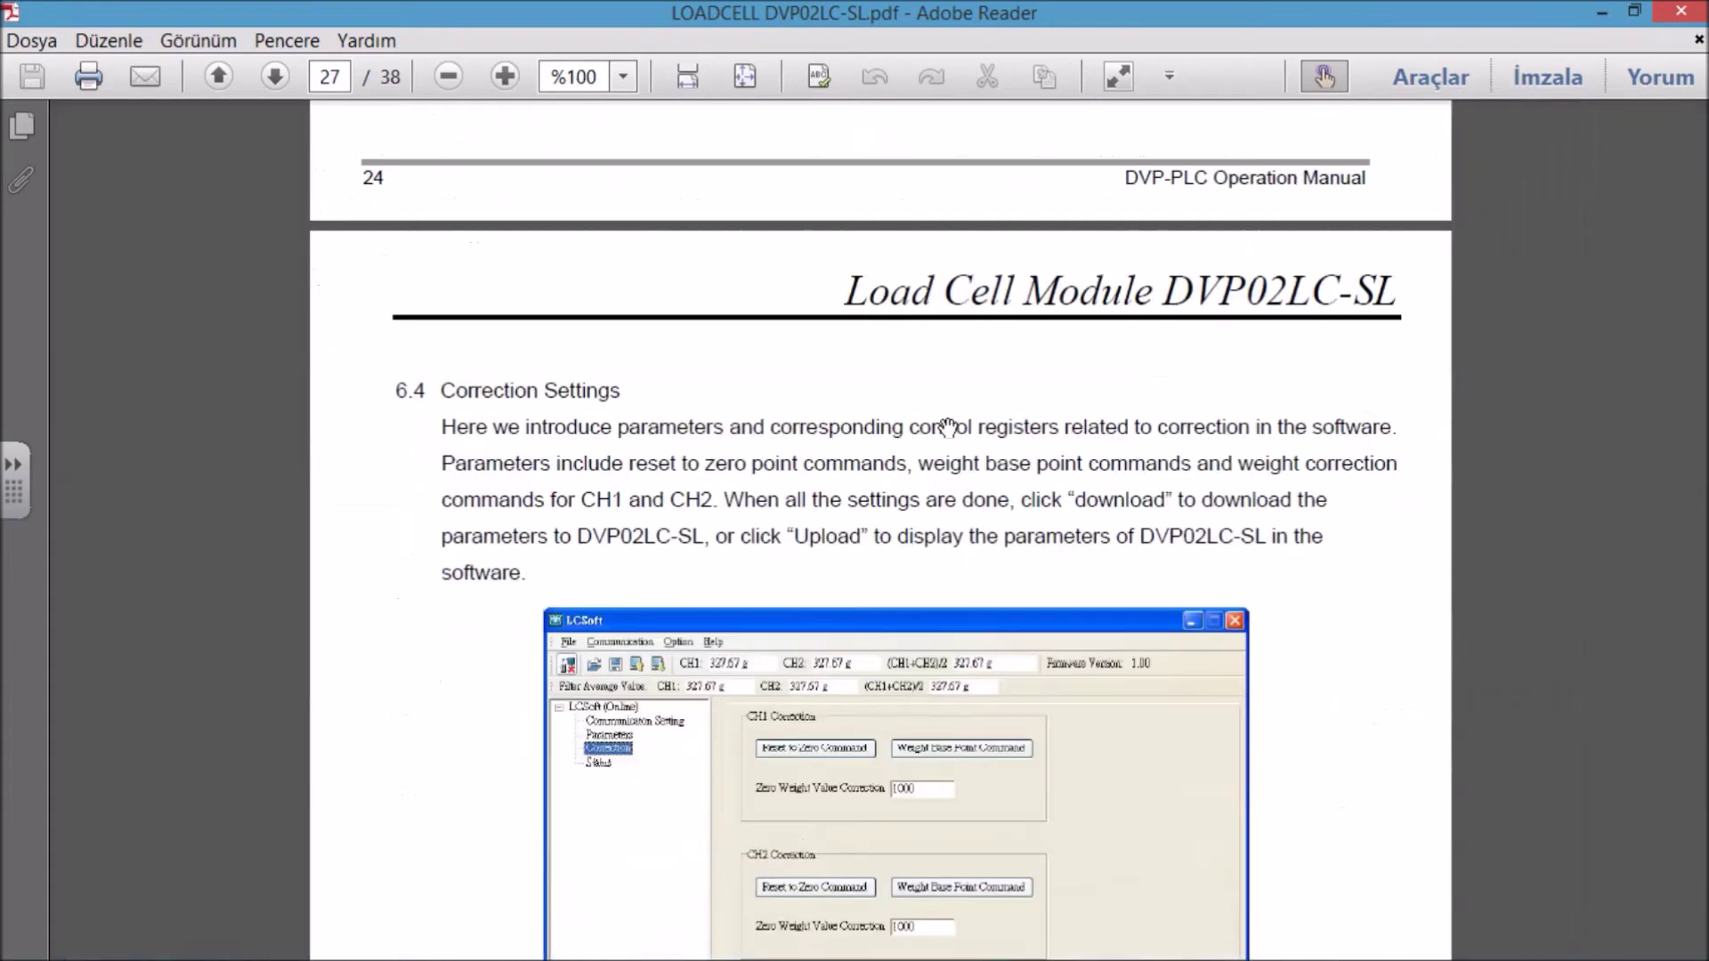
{"action": "scroll", "coordinate": [926, 498], "scroll_direction": "down", "scroll_amount": 3}
{"action": "scroll", "coordinate": [919, 562], "scroll_direction": "up", "scroll_amount": 2, "text": "ctrl"}
{"action": "scroll", "coordinate": [935, 534], "scroll_direction": "up", "scroll_amount": 3}
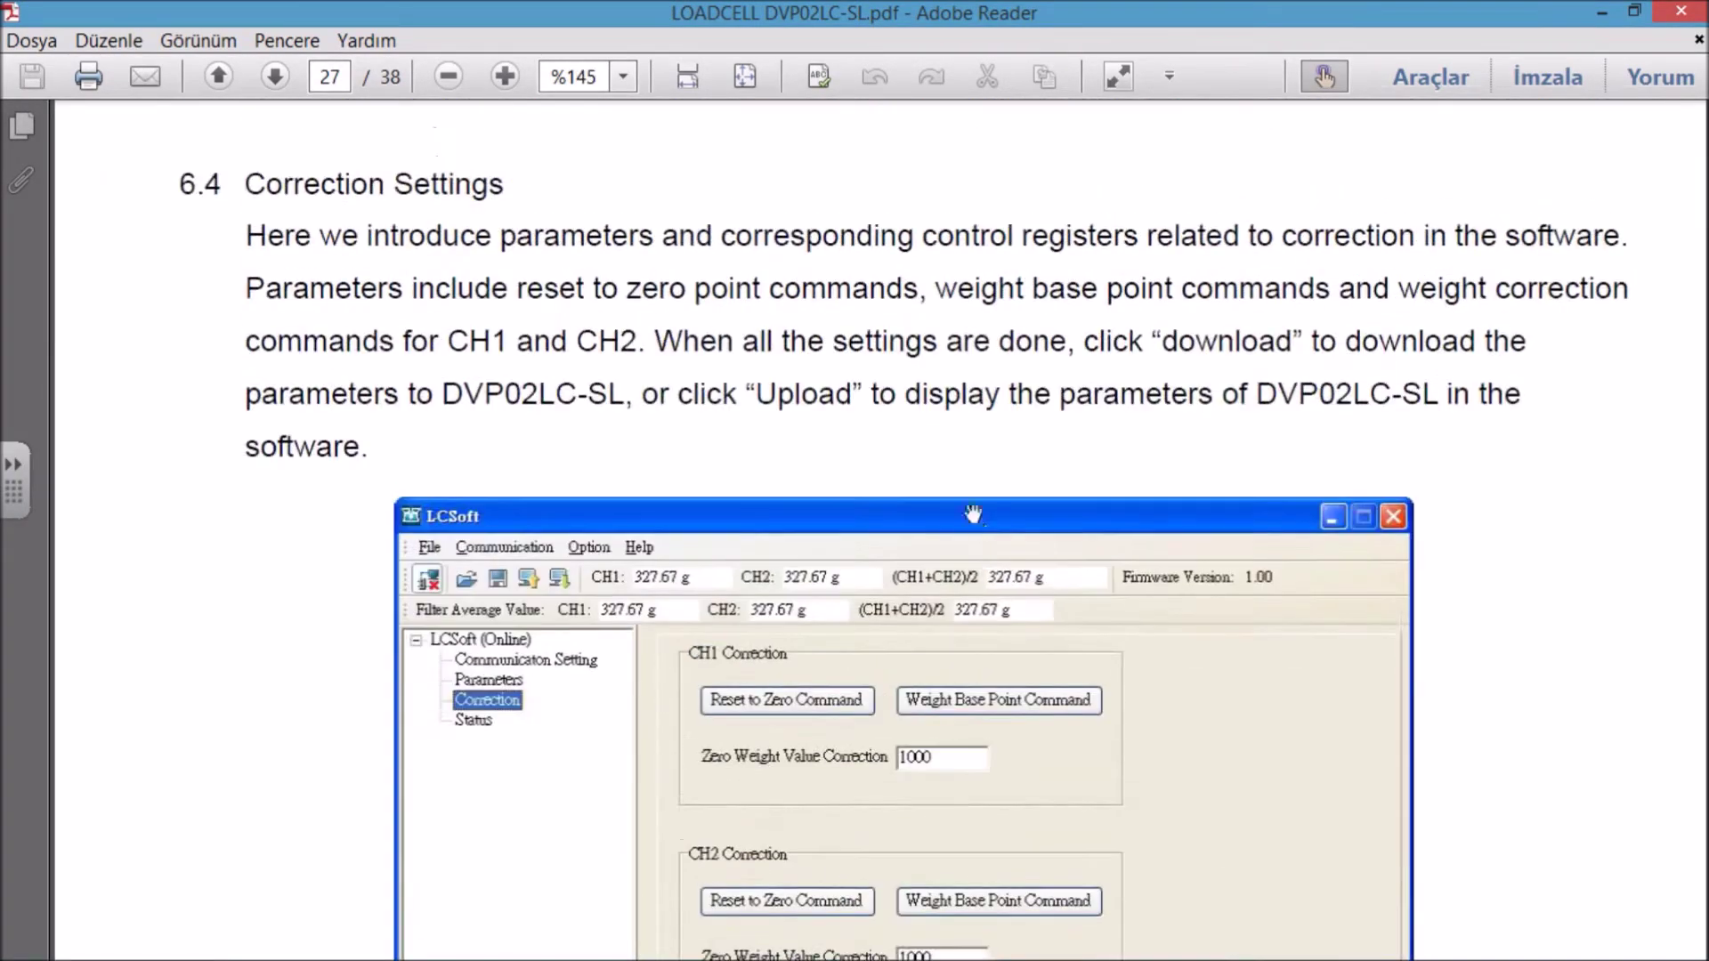
{"action": "scroll", "coordinate": [1016, 463], "scroll_direction": "up", "scroll_amount": 2, "text": "ctrl"}
{"action": "scroll", "coordinate": [1023, 471], "scroll_direction": "down", "scroll_amount": 2}
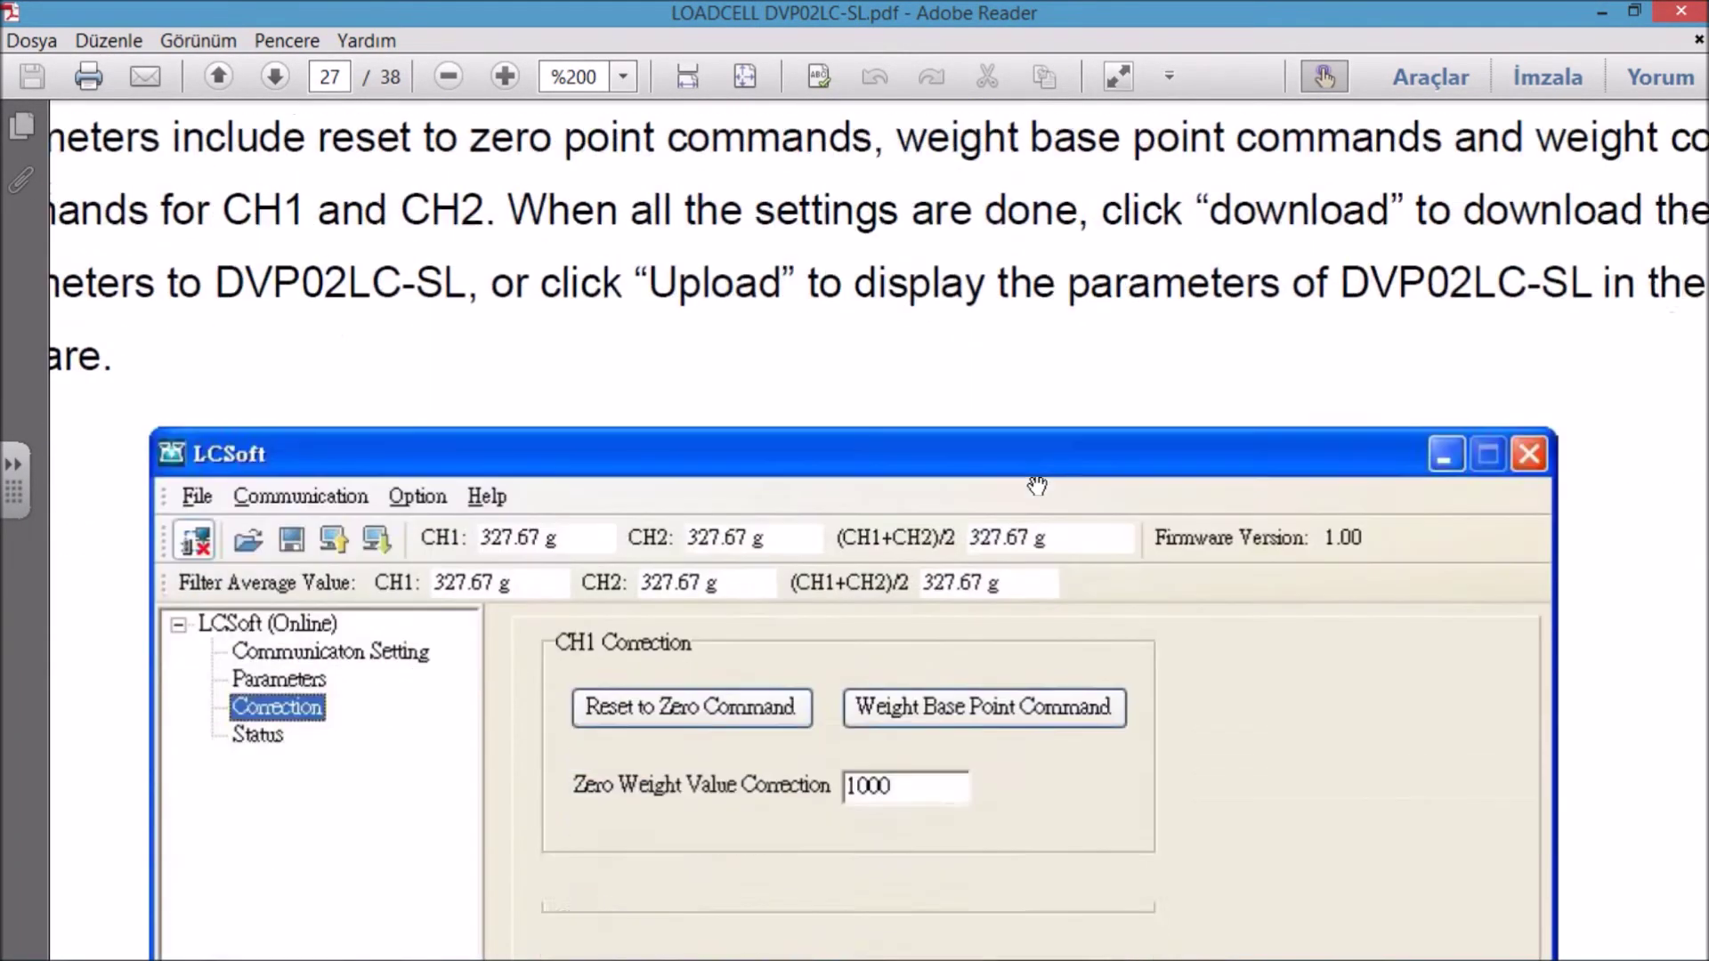
{"action": "scroll", "coordinate": [1024, 472], "scroll_direction": "down", "scroll_amount": 2, "text": "ctrl"}
{"action": "scroll", "coordinate": [1037, 486], "scroll_direction": "down", "scroll_amount": 3}
{"action": "scroll", "coordinate": [1038, 485], "scroll_direction": "down", "scroll_amount": 1}
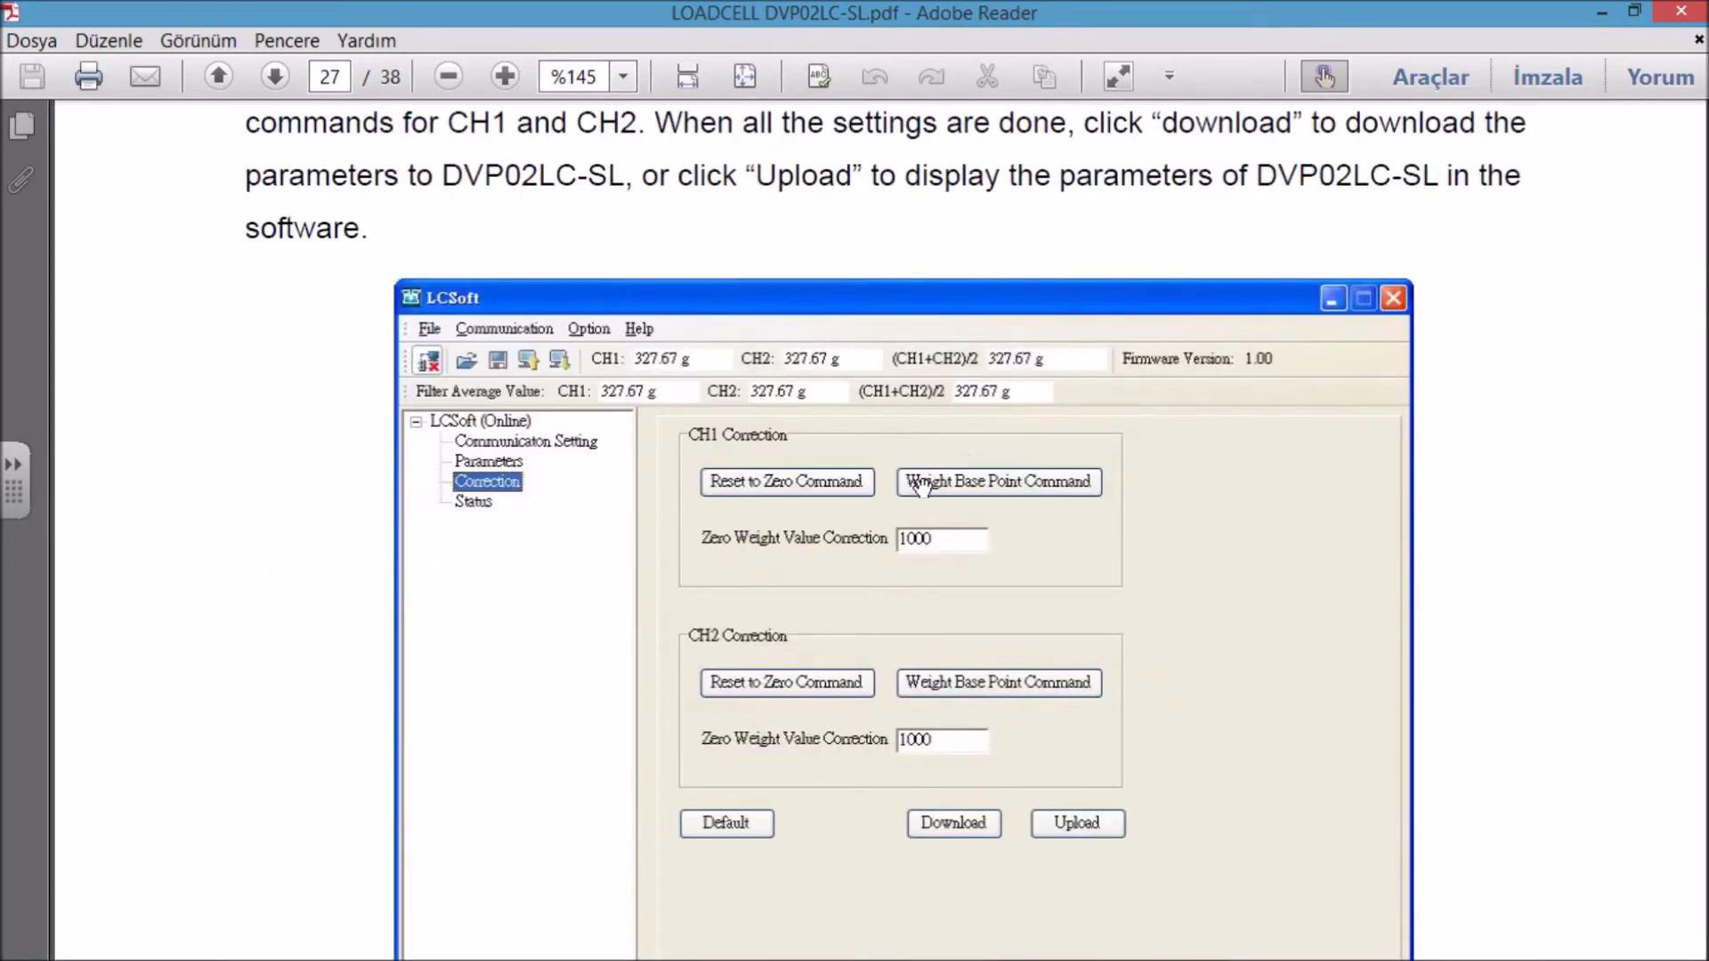
Step: Switch to LCSoft and show the Kanal 1 calibration list under Ayarlanmış Ayarlar
{"action": "mouse_move", "coordinate": [850, 948]}
{"action": "left_click", "coordinate": [1110, 936]}
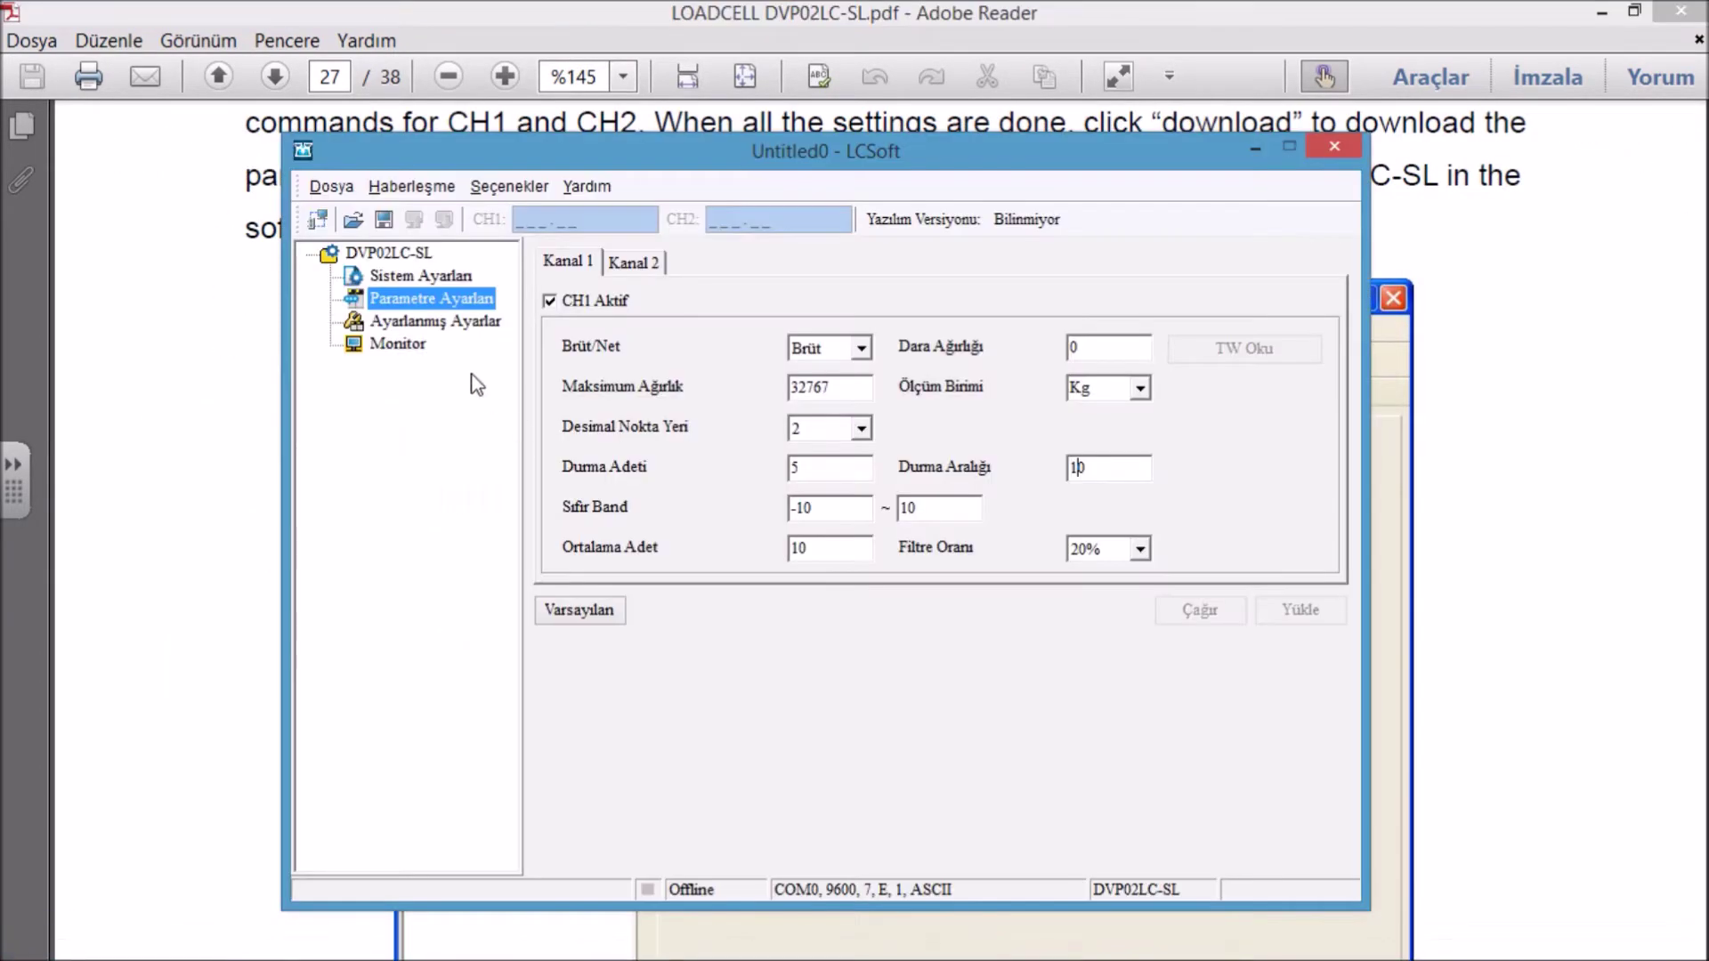
{"action": "left_click", "coordinate": [480, 322]}
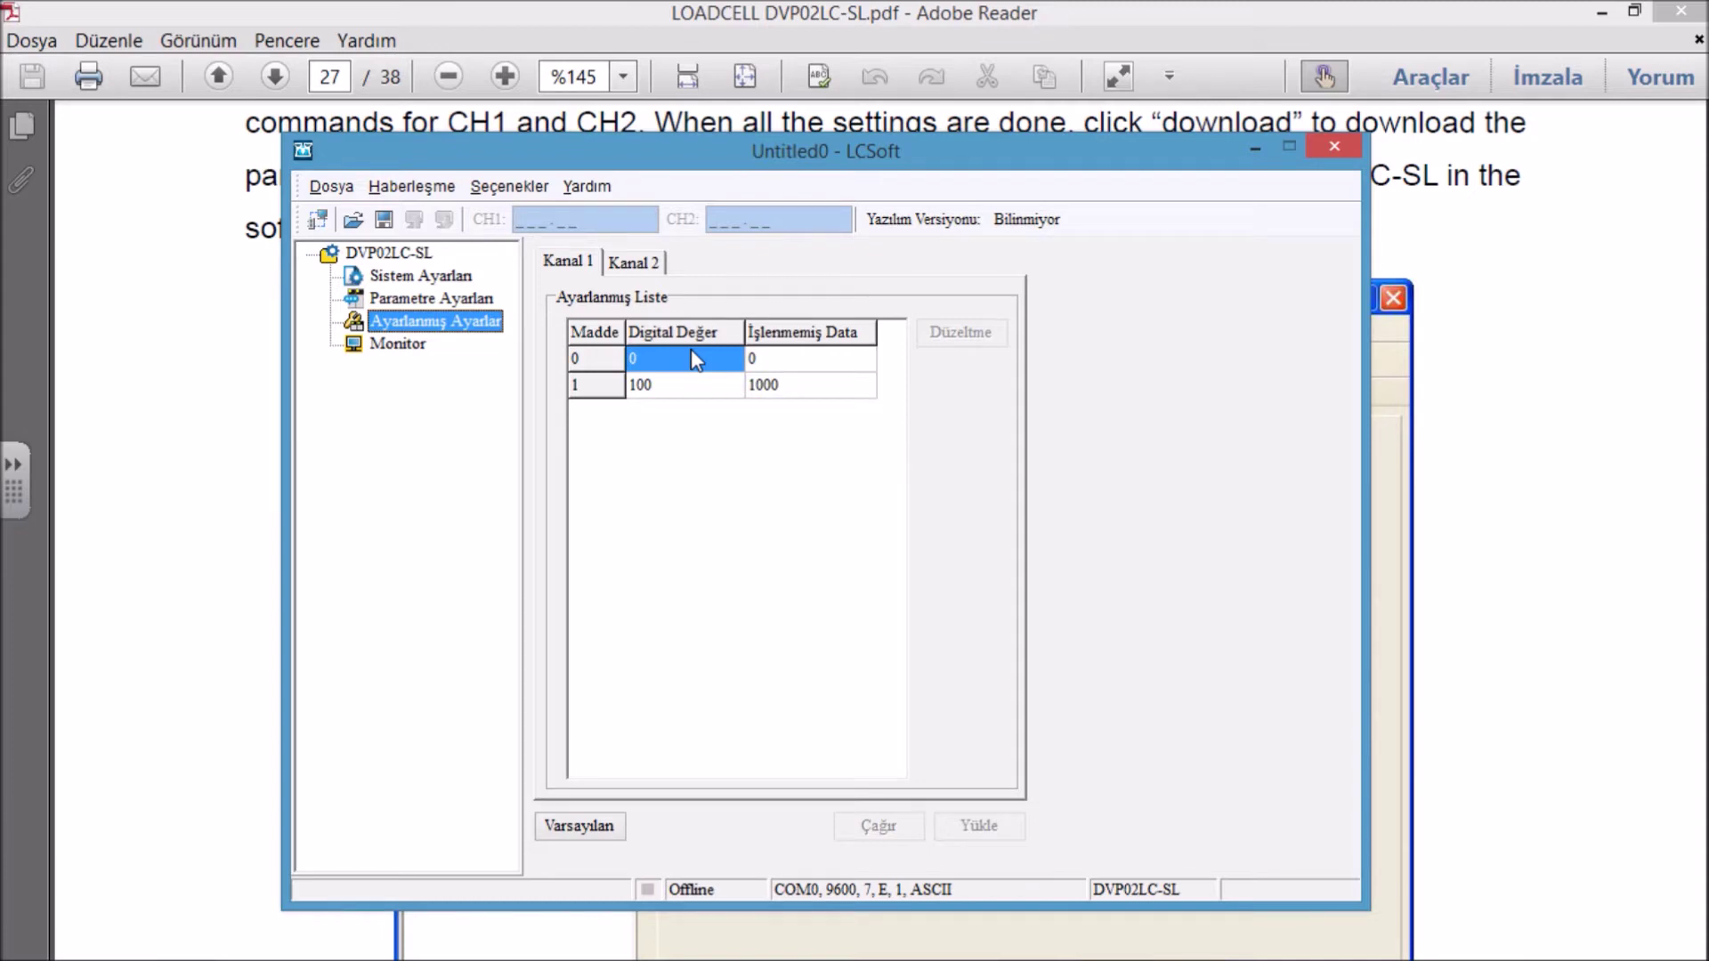
Step: Go back to the English manual and read the Reset to zero, Weight base point and Zero weight value correction descriptions
{"action": "left_click", "coordinate": [1427, 347]}
{"action": "scroll", "coordinate": [1255, 423], "scroll_direction": "down", "scroll_amount": 3}
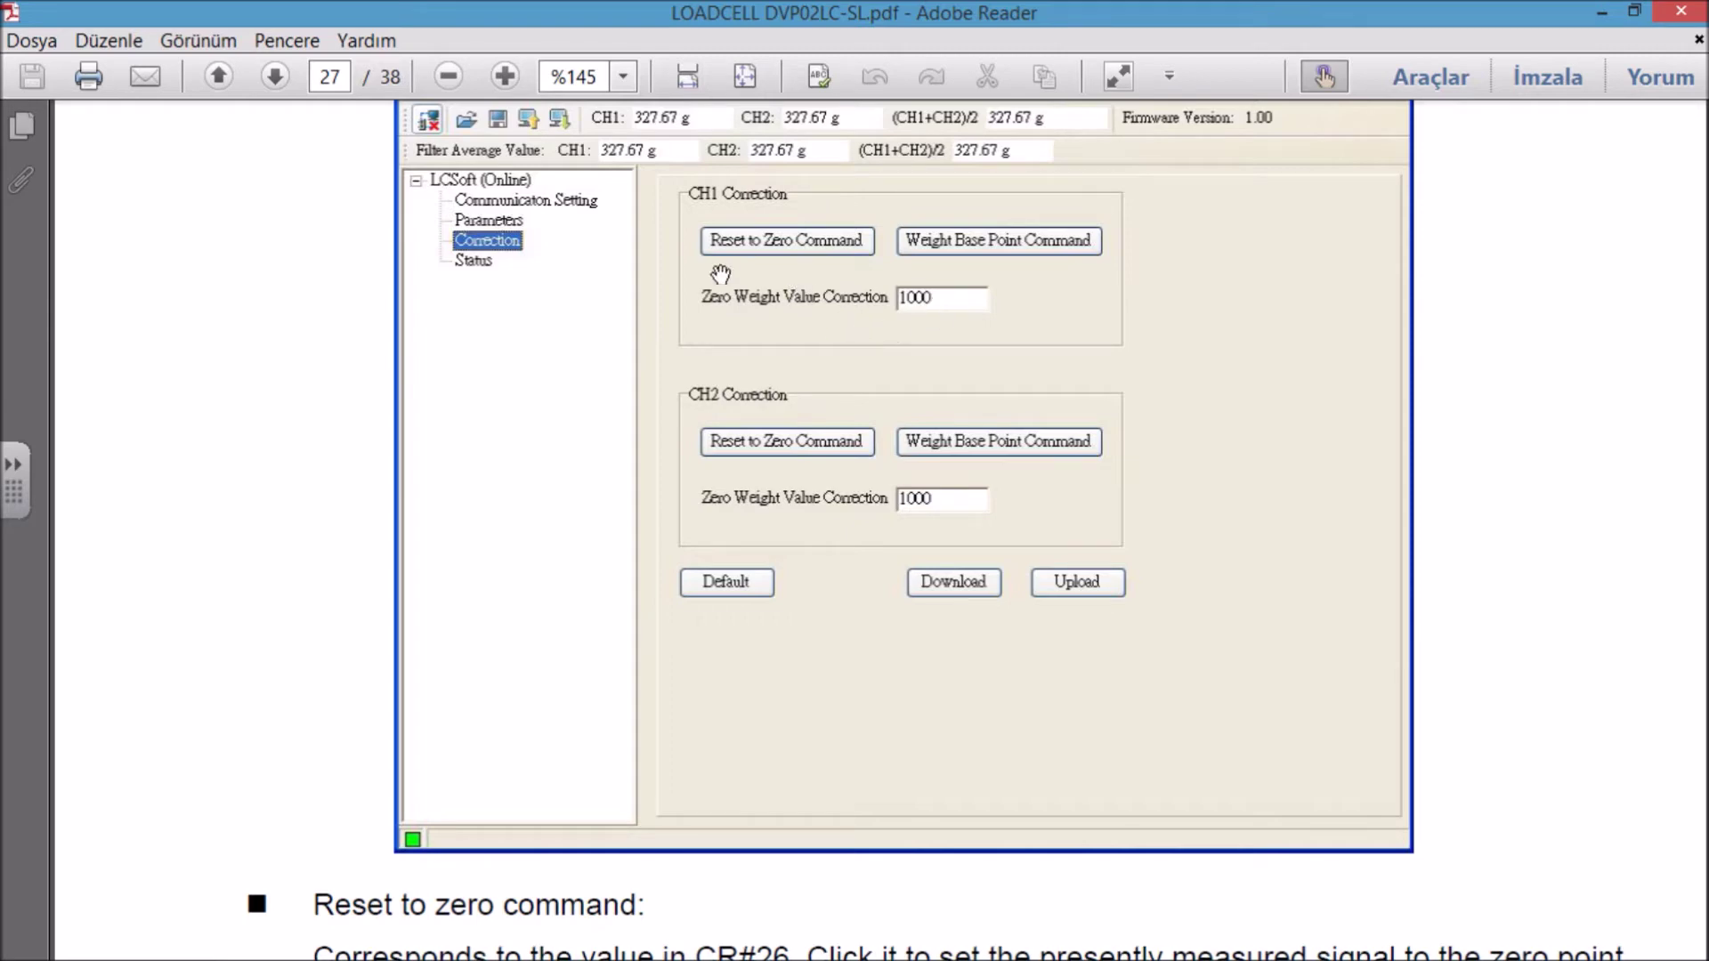
{"action": "scroll", "coordinate": [850, 325], "scroll_direction": "up", "scroll_amount": 2}
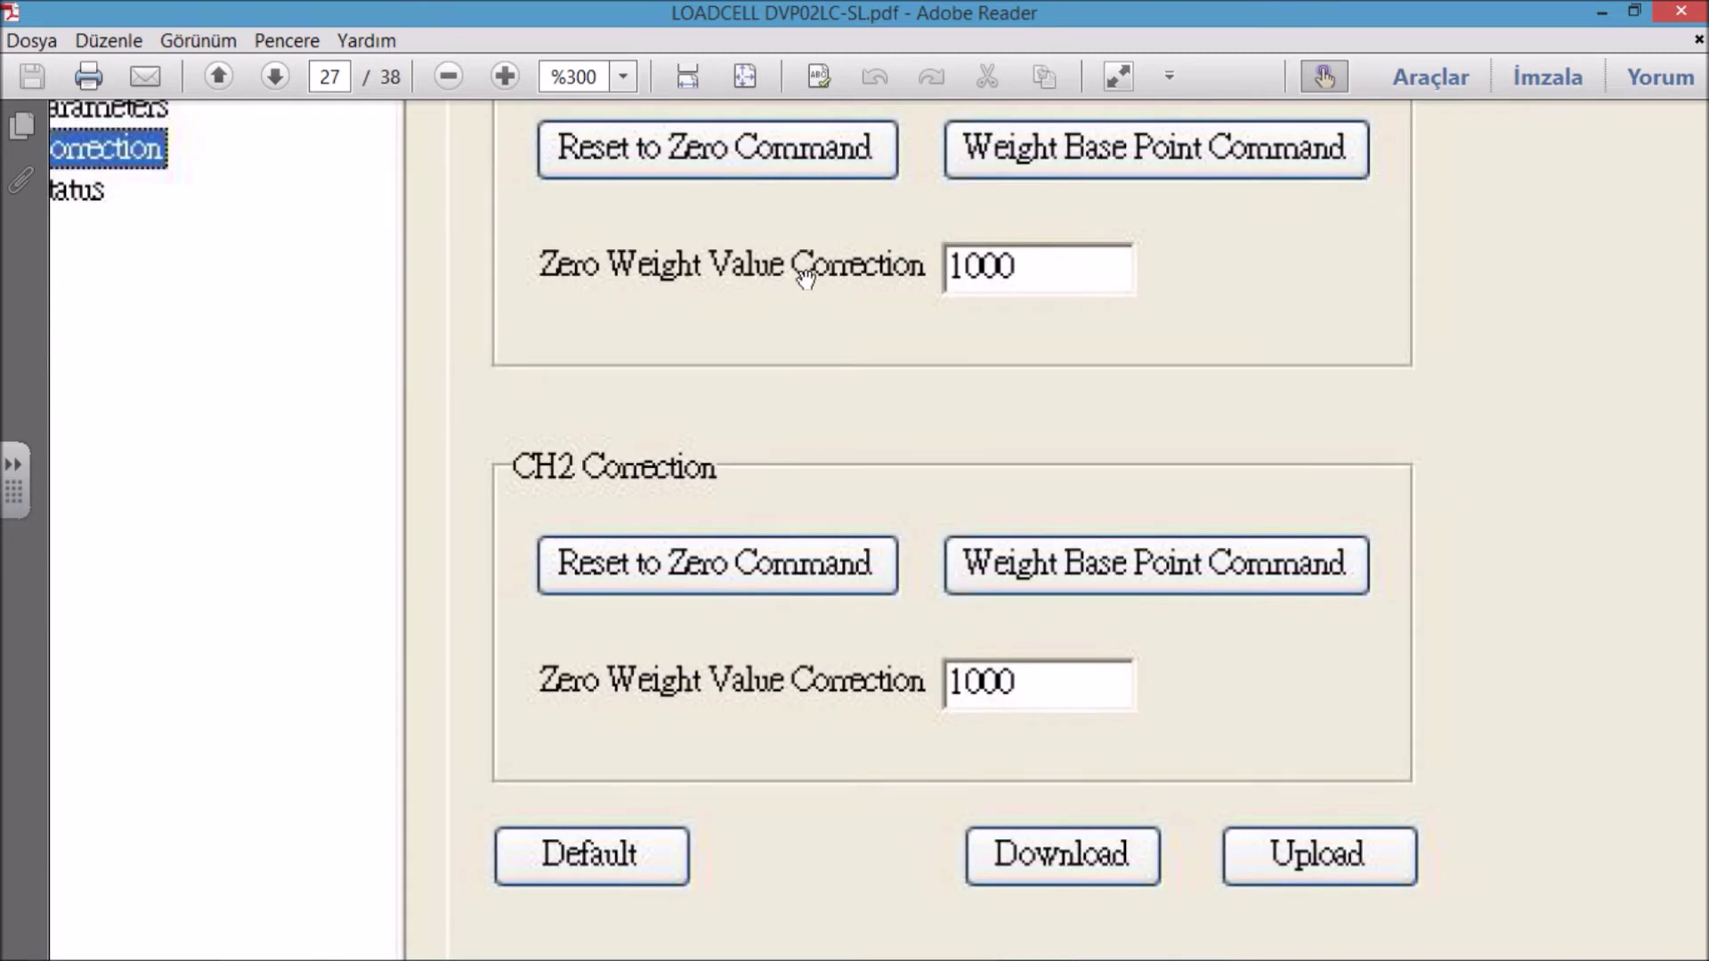
{"action": "scroll", "coordinate": [806, 278], "scroll_direction": "down", "scroll_amount": 2}
{"action": "left_click_drag", "start_coordinate": [844, 316], "coordinate": [846, 318]}
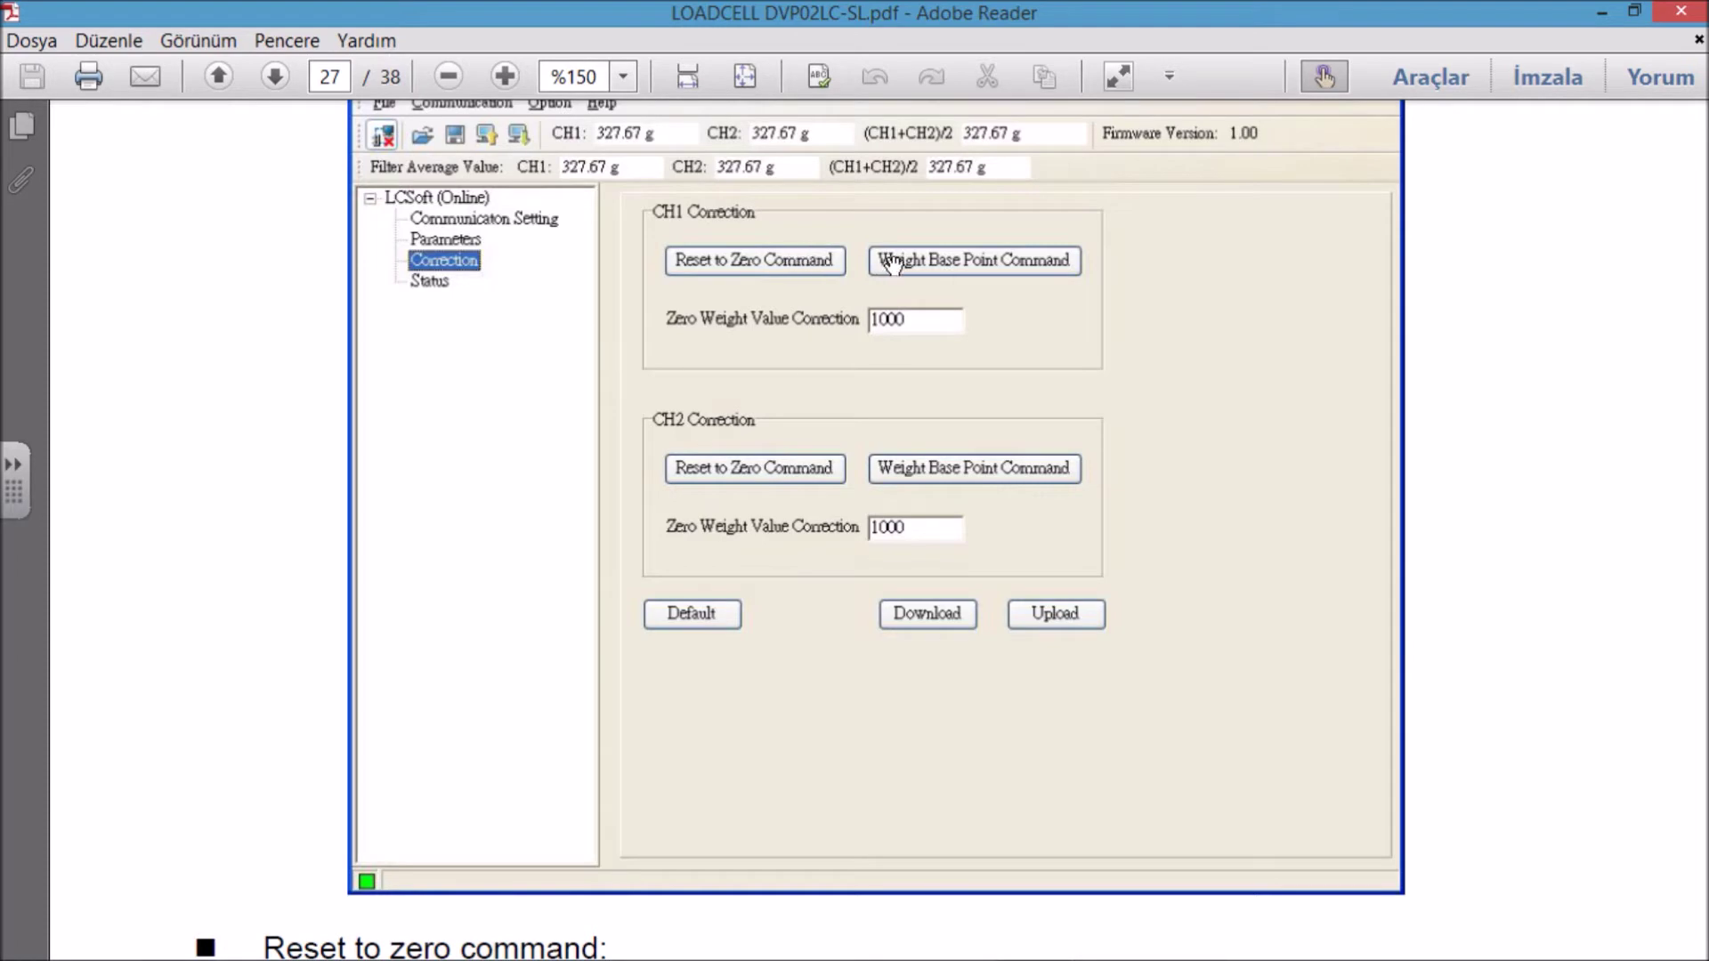
{"action": "scroll", "coordinate": [761, 410], "scroll_direction": "down", "scroll_amount": 6}
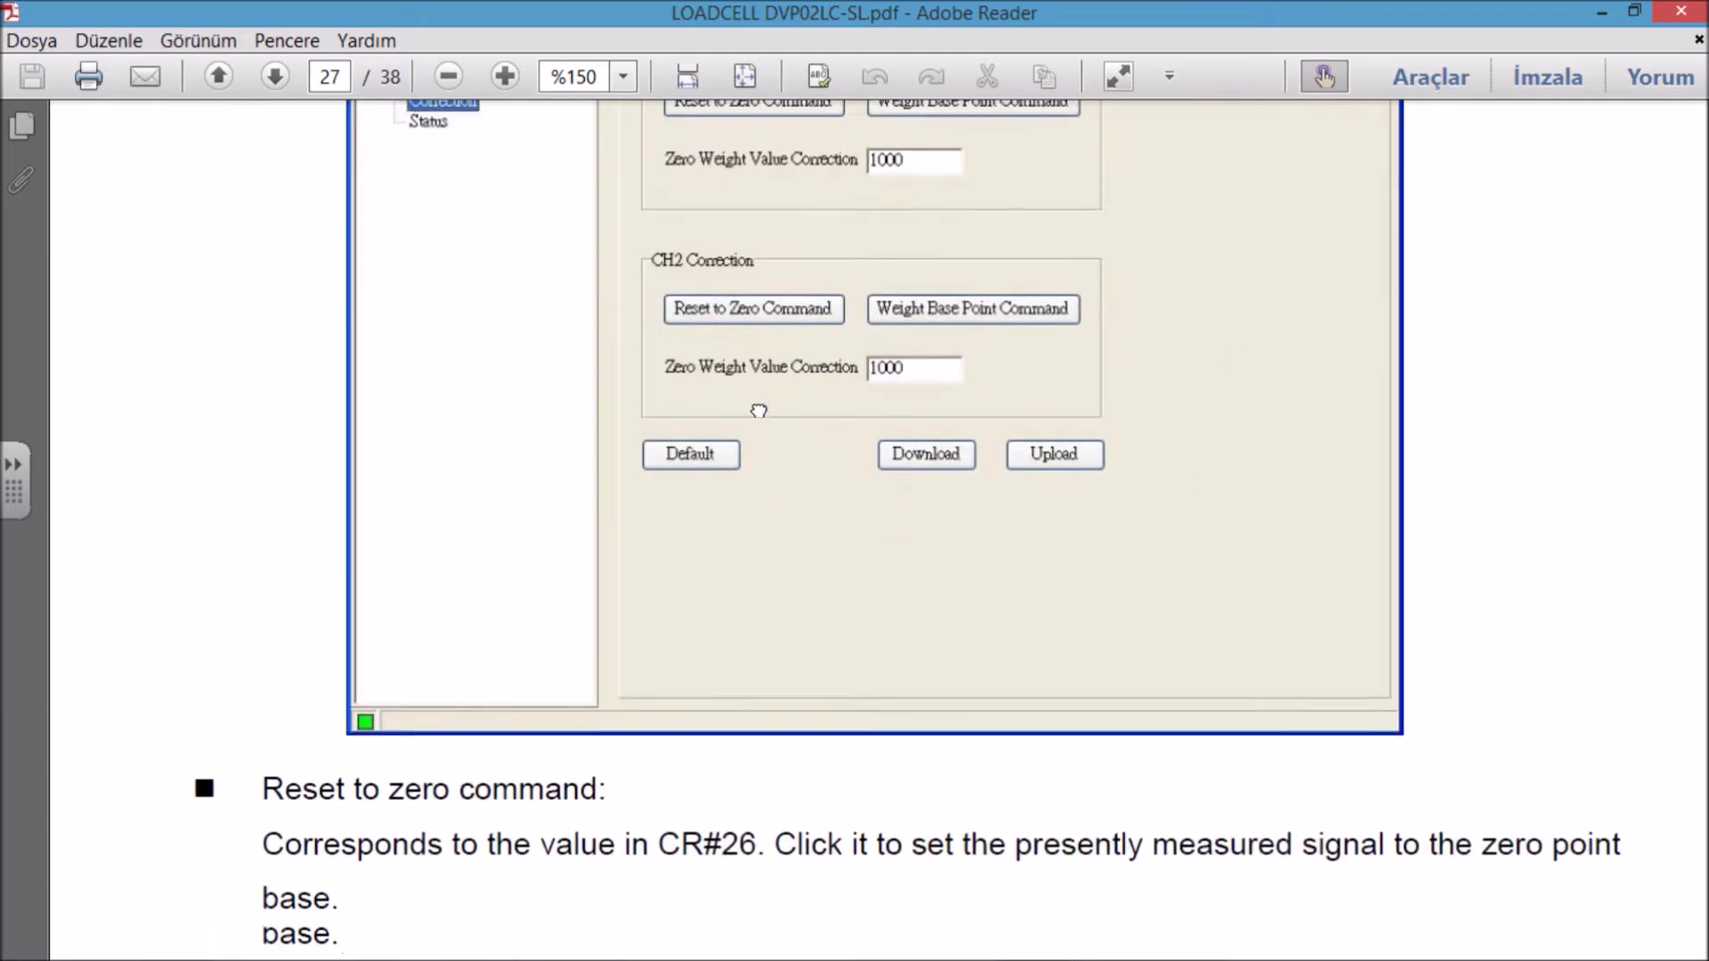
{"action": "scroll", "coordinate": [774, 417], "scroll_direction": "down", "scroll_amount": 2}
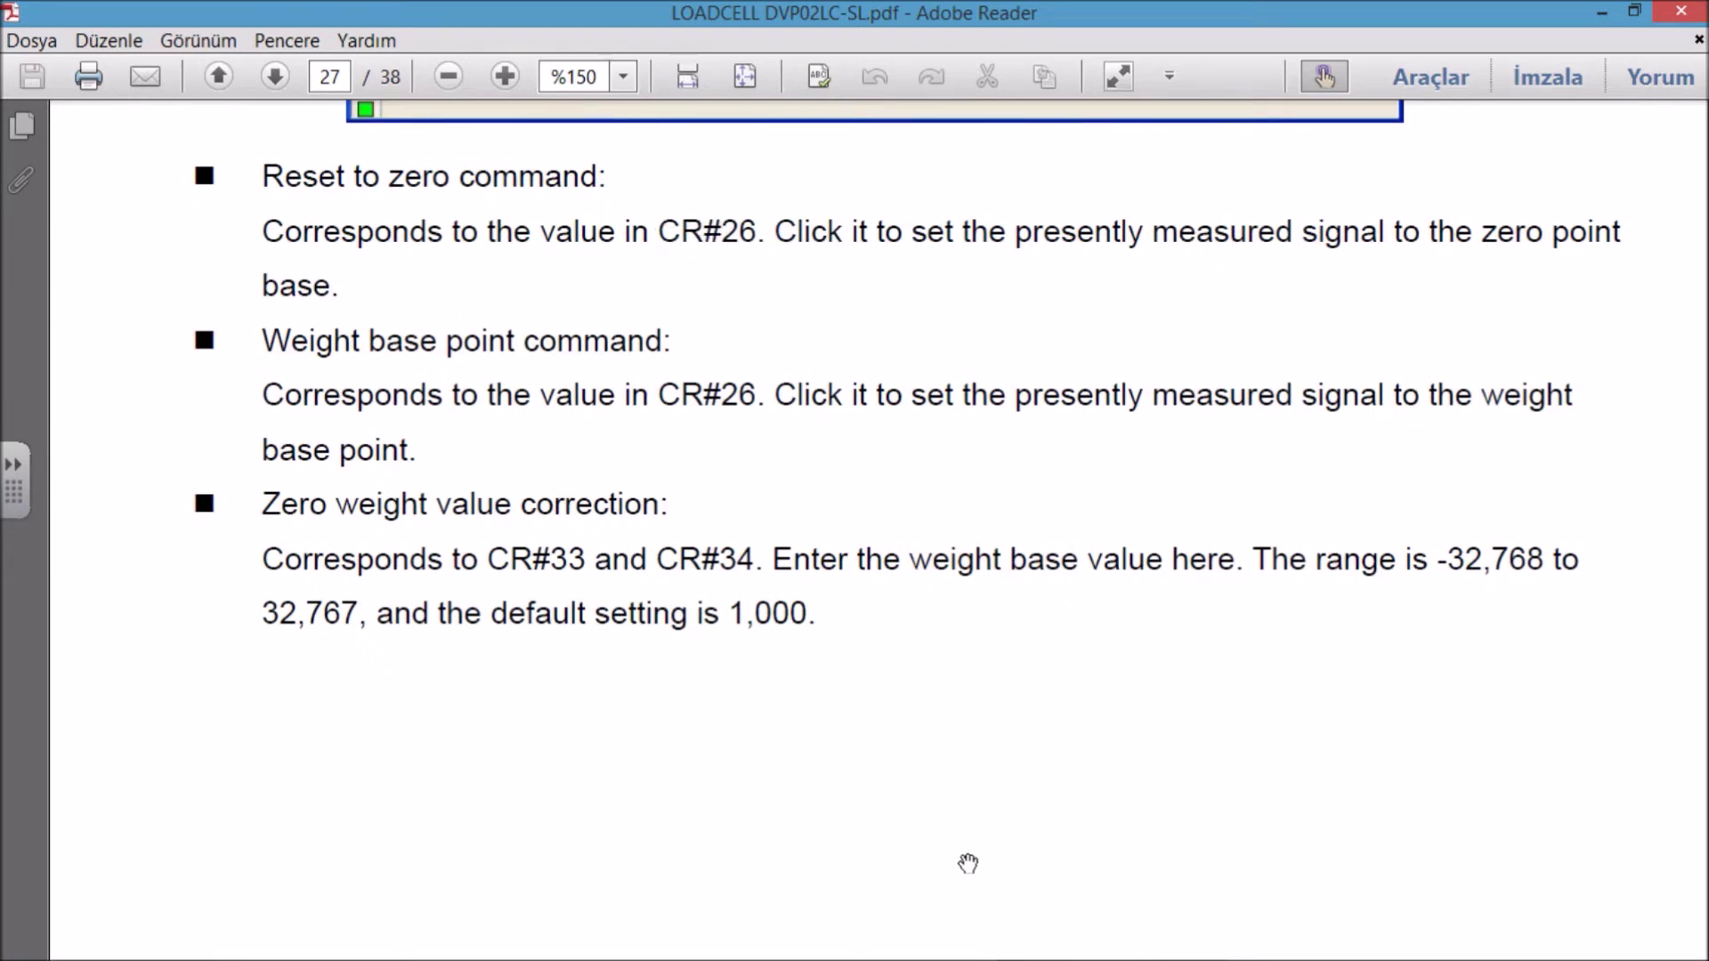
Step: Switch to the Turkish manual and read the weight correction registers CR#26 and CR#33 on page 7
{"action": "left_click", "coordinate": [1030, 936]}
{"action": "left_click", "coordinate": [793, 724]}
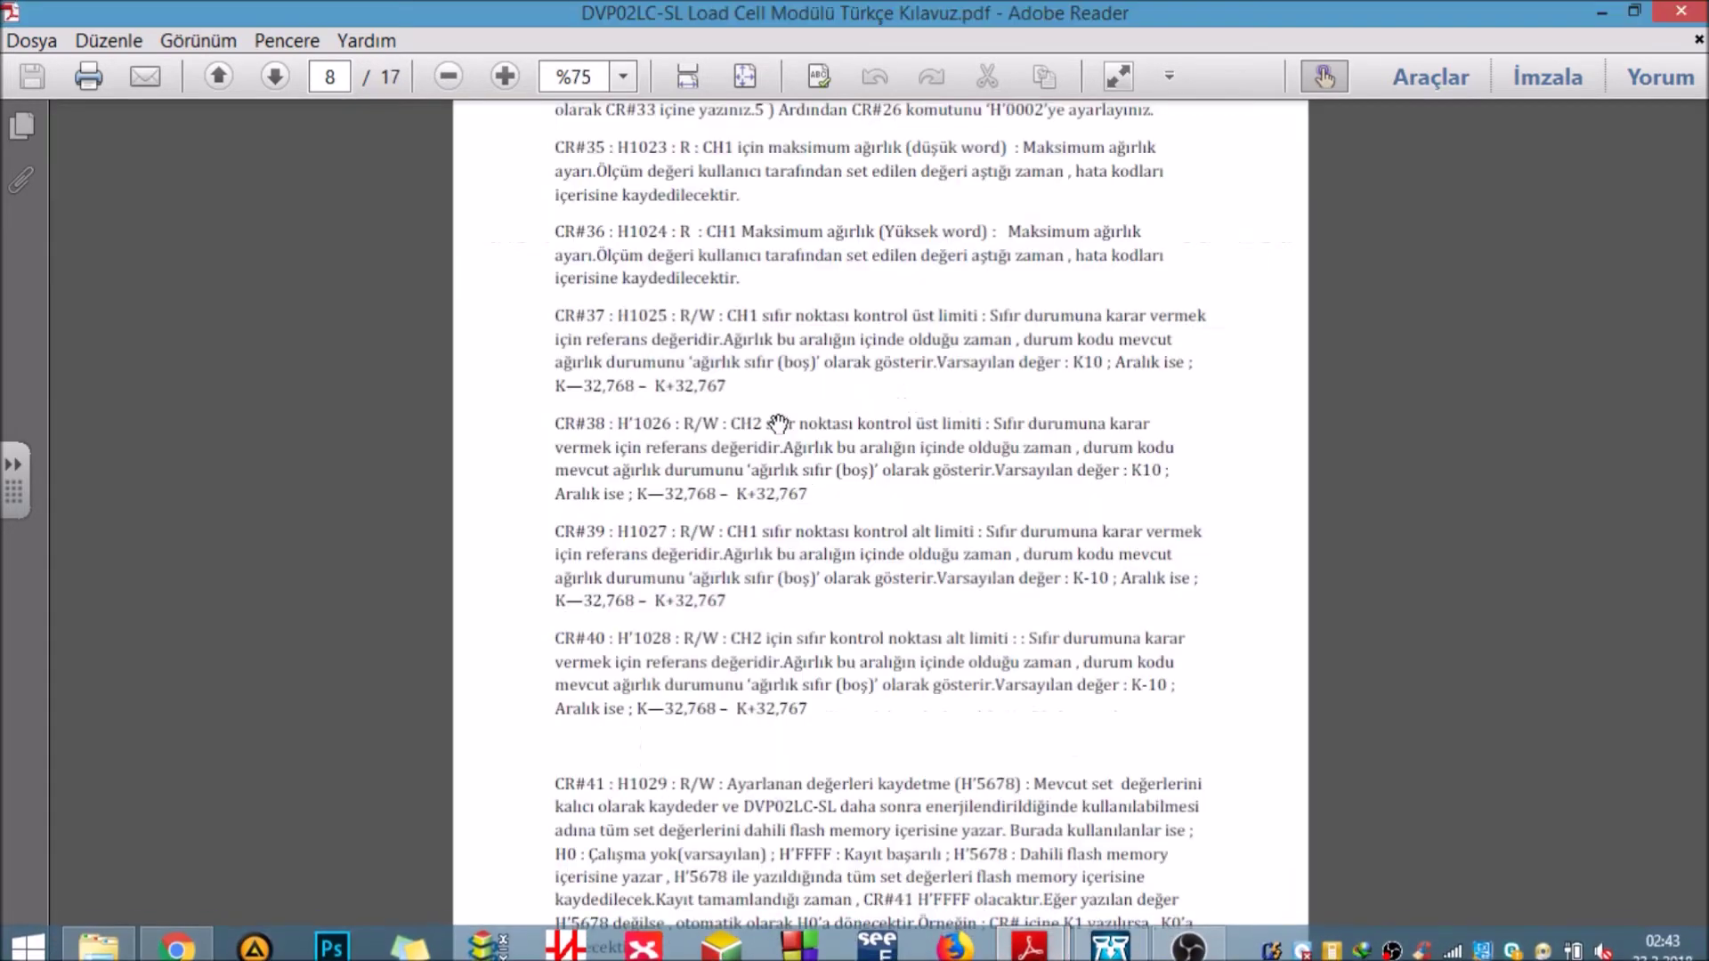
{"action": "scroll", "coordinate": [816, 306], "scroll_direction": "up", "scroll_amount": 10}
{"action": "scroll", "coordinate": [775, 515], "scroll_direction": "down", "scroll_amount": 1}
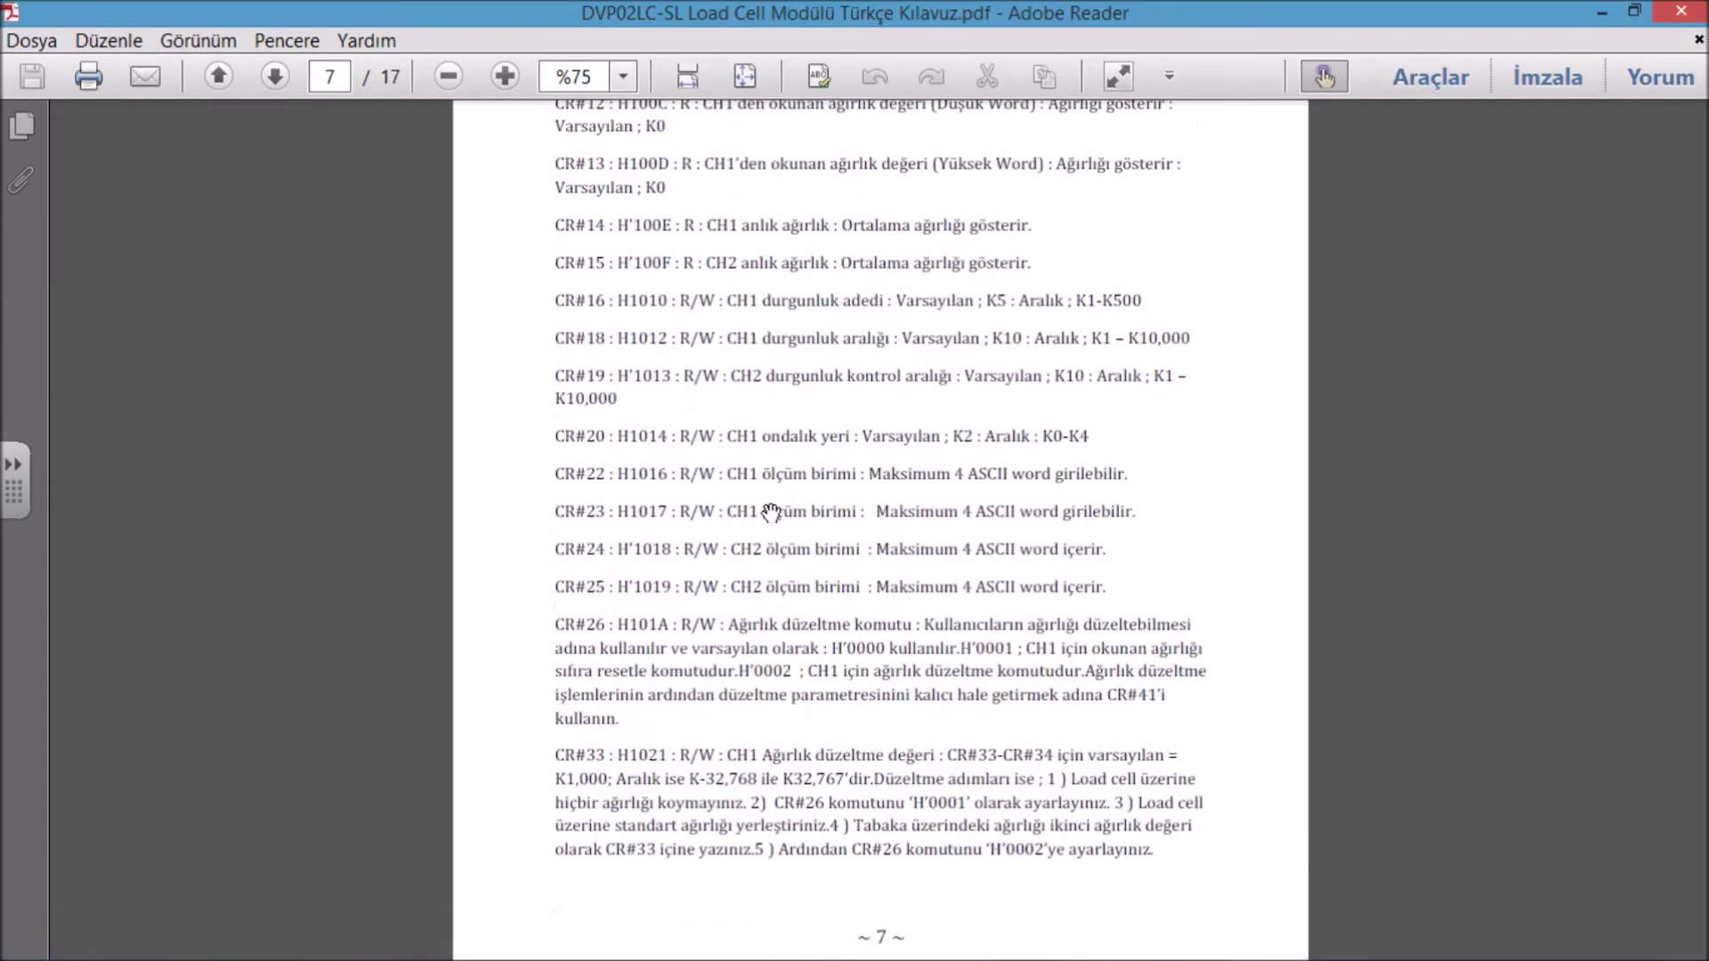
{"action": "scroll", "coordinate": [775, 499], "scroll_direction": "up", "scroll_amount": 3, "text": "ctrl"}
{"action": "scroll", "coordinate": [771, 547], "scroll_direction": "down", "scroll_amount": 3}
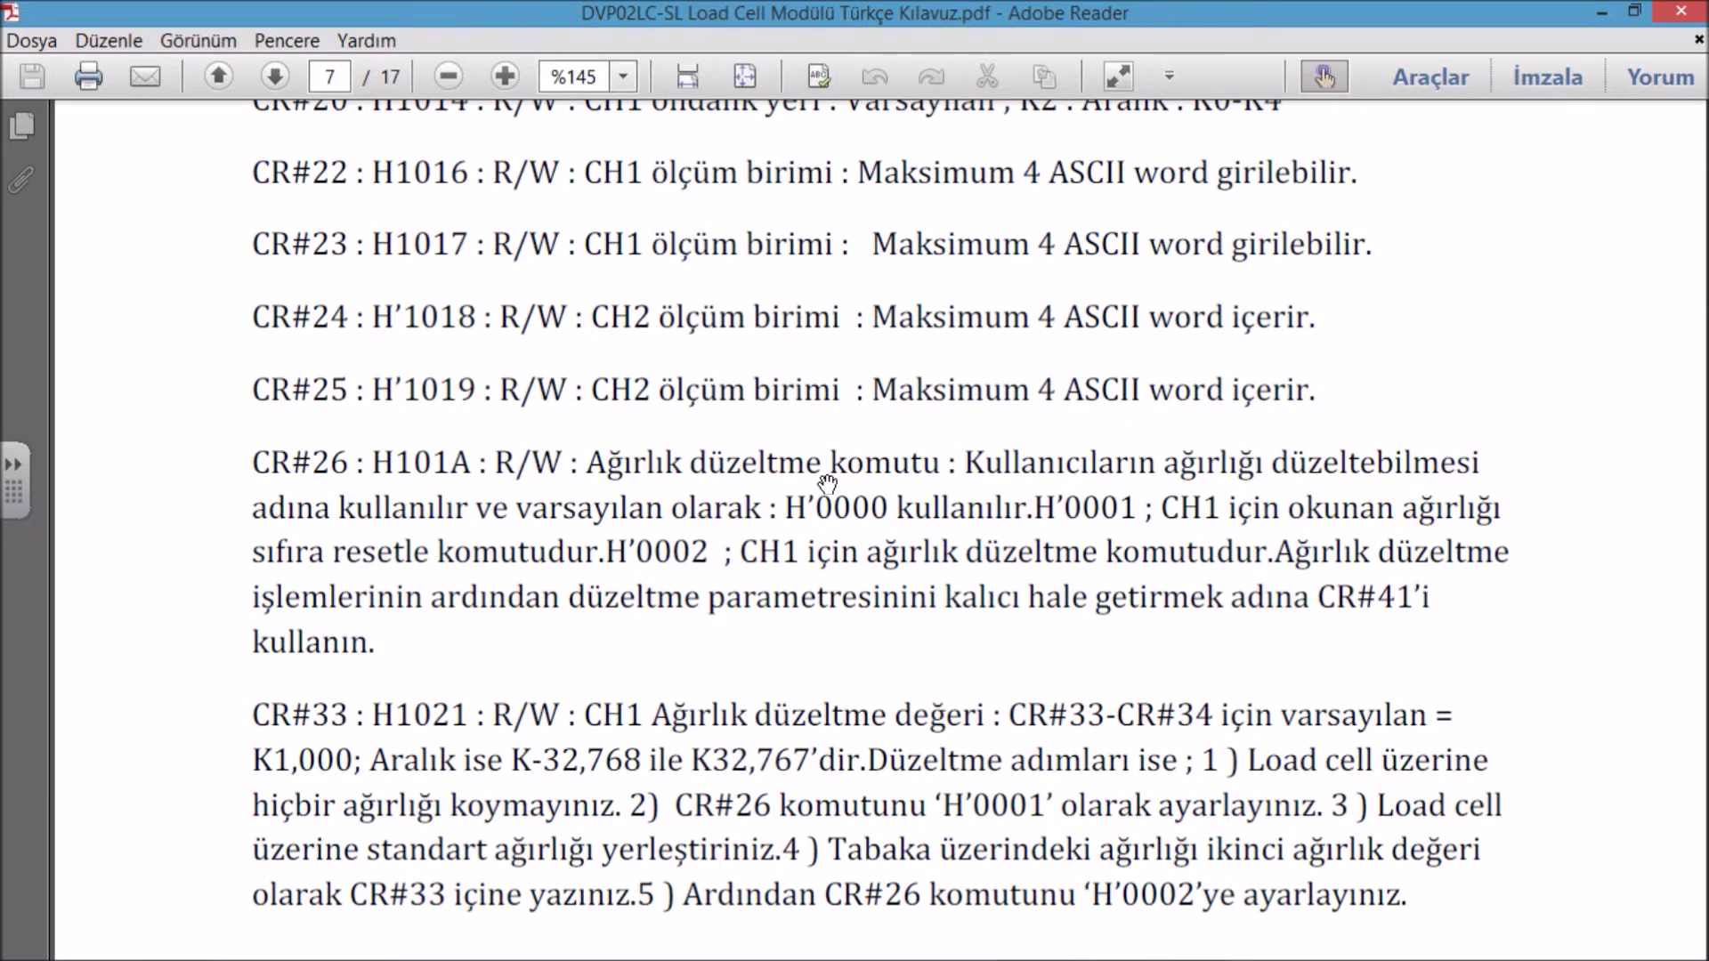
{"action": "scroll", "coordinate": [905, 577], "scroll_direction": "down", "scroll_amount": 1}
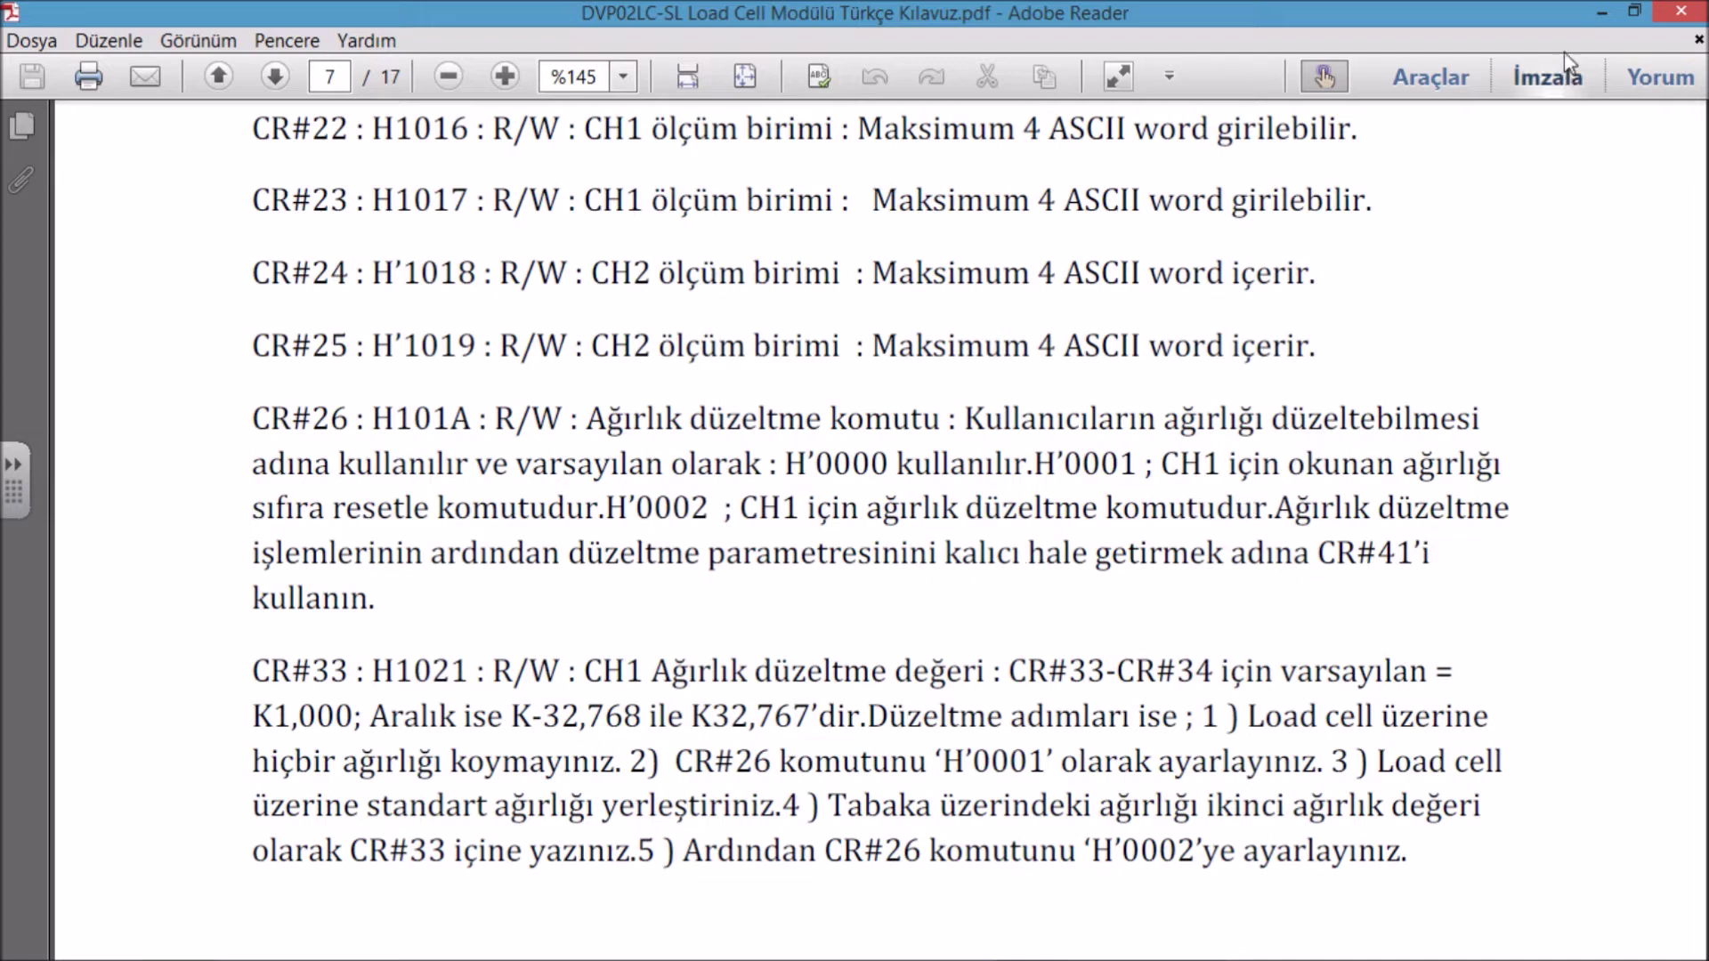
Step: Find the status window section on page 28 of the English manual, and show the matching Monitor page in LCSoft
{"action": "left_click", "coordinate": [1600, 11]}
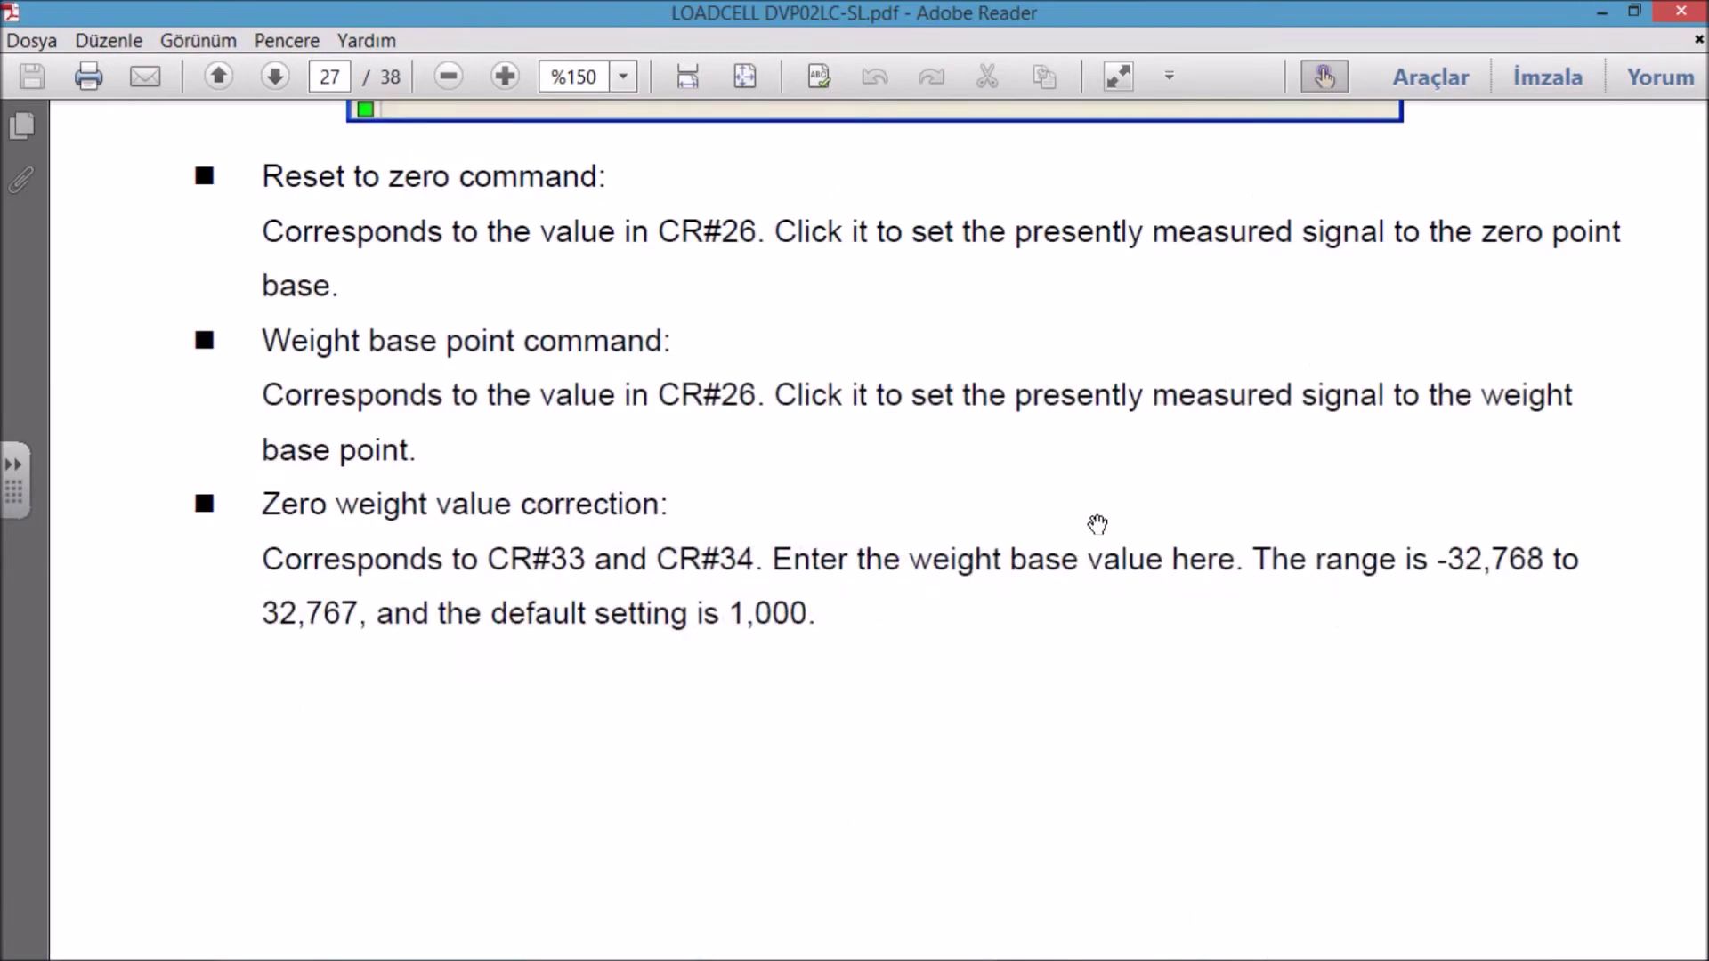
{"action": "scroll", "coordinate": [1097, 524], "scroll_direction": "down", "scroll_amount": 15}
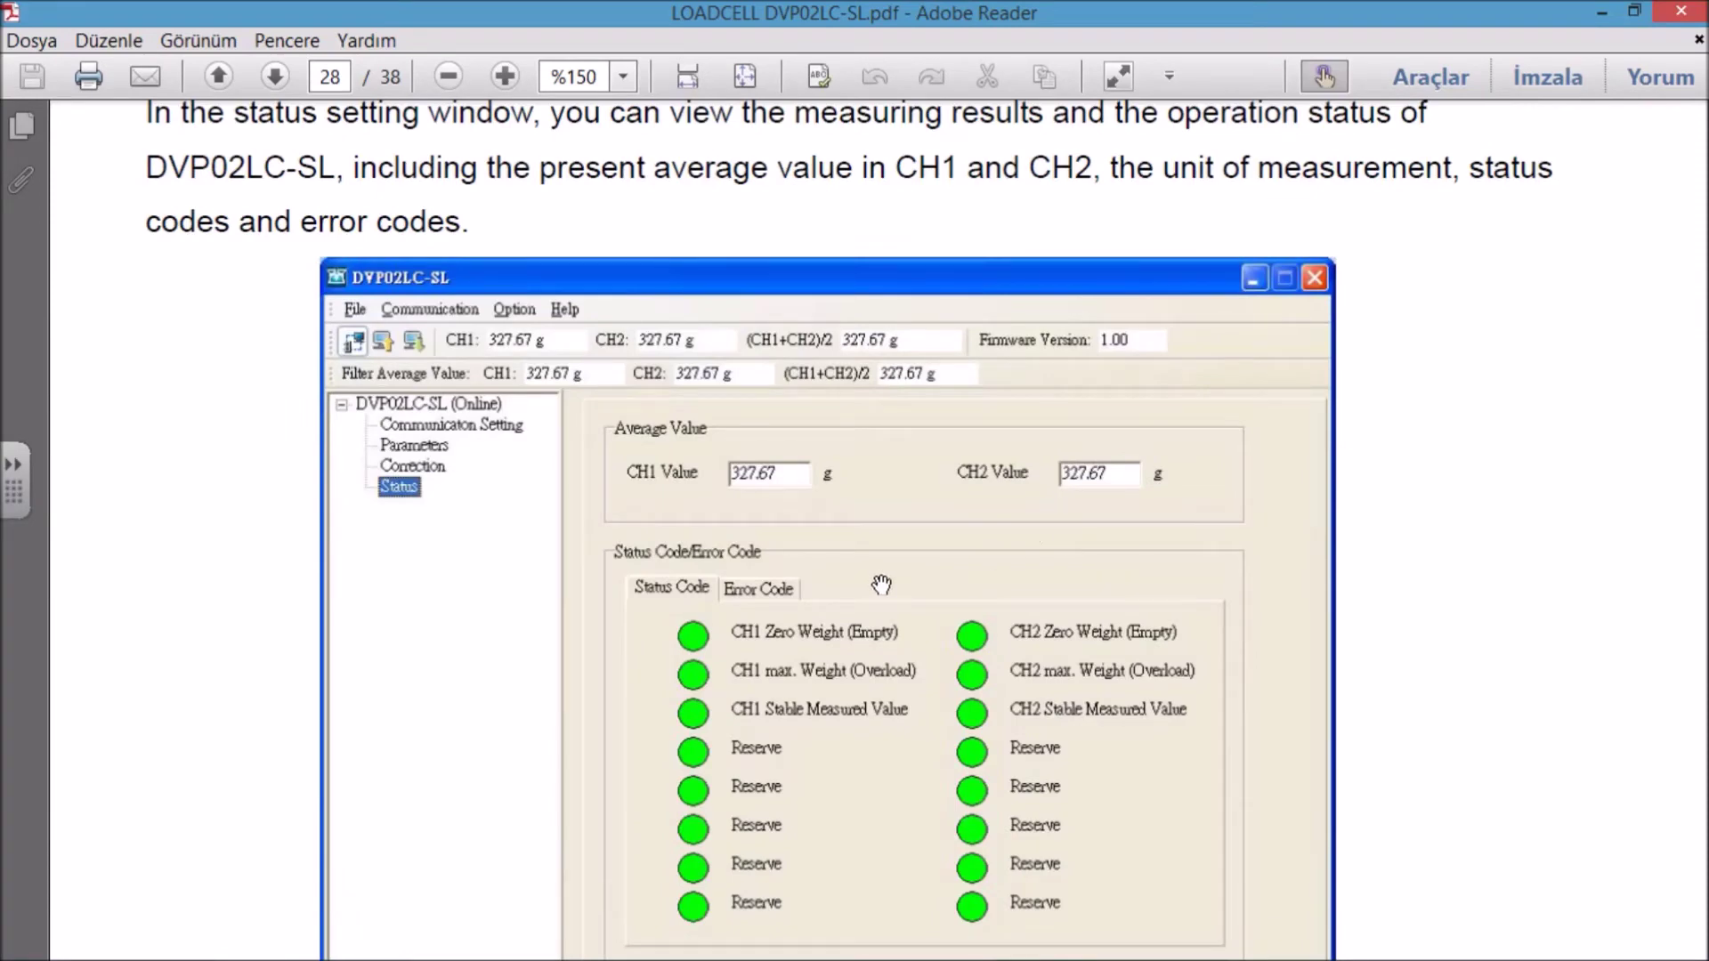
{"action": "mouse_move", "coordinate": [987, 960]}
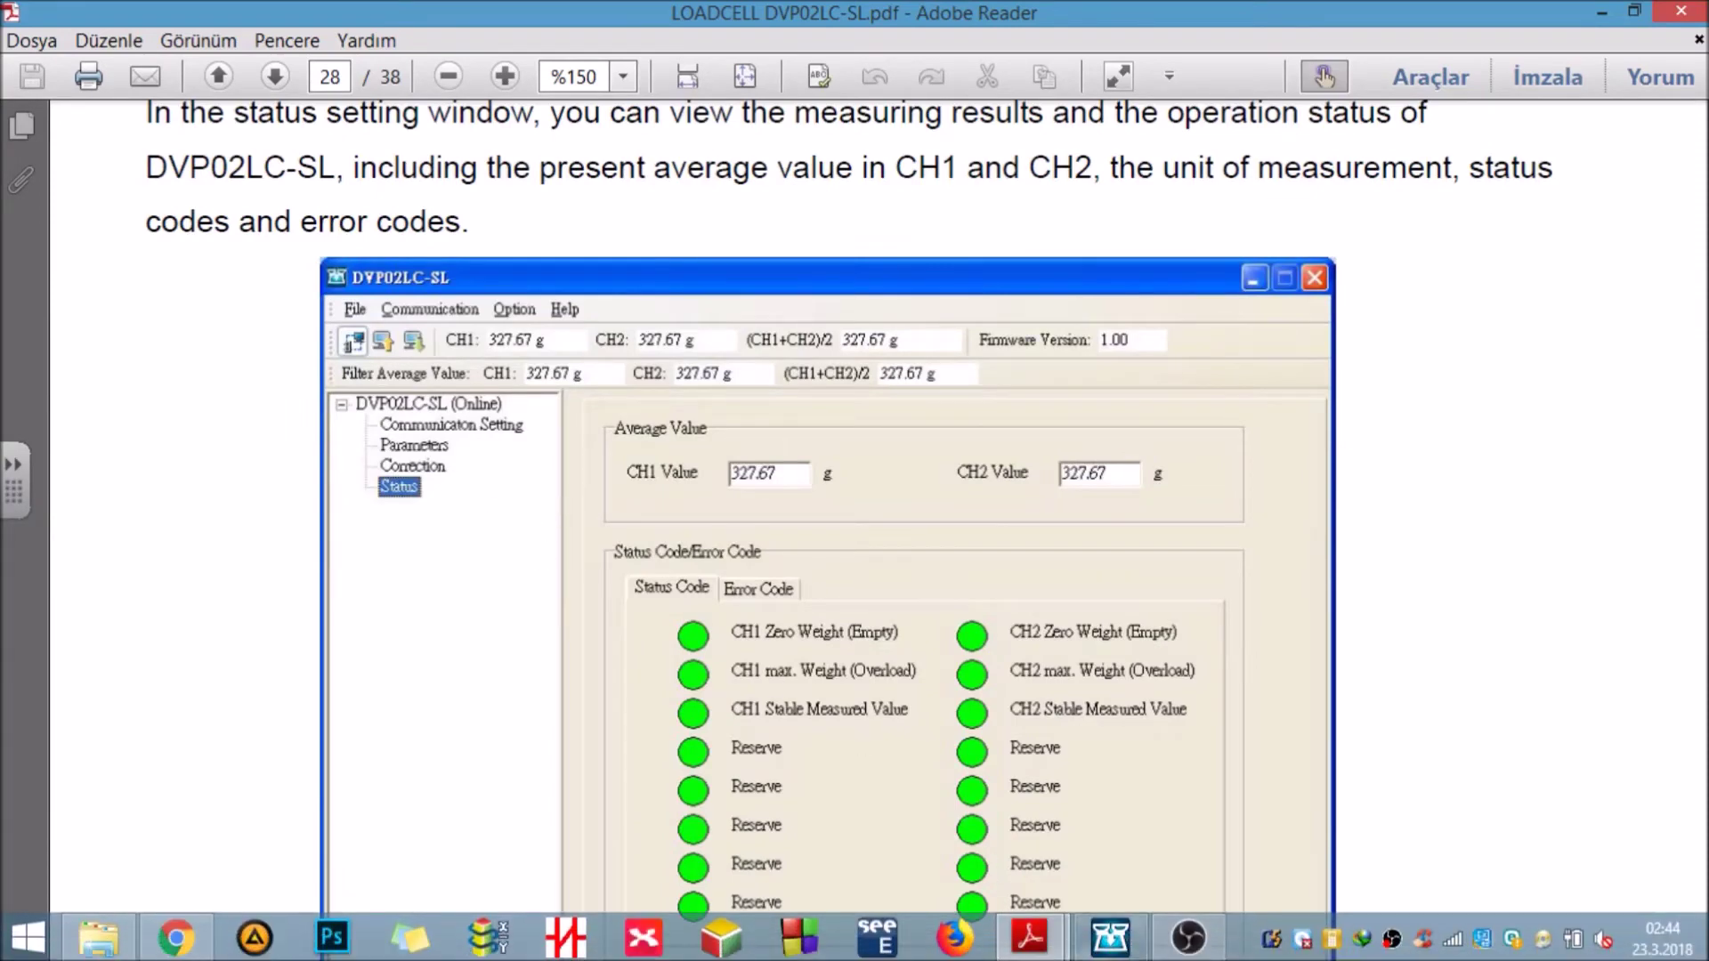
{"action": "left_click", "coordinate": [1110, 937]}
{"action": "left_click", "coordinate": [426, 344]}
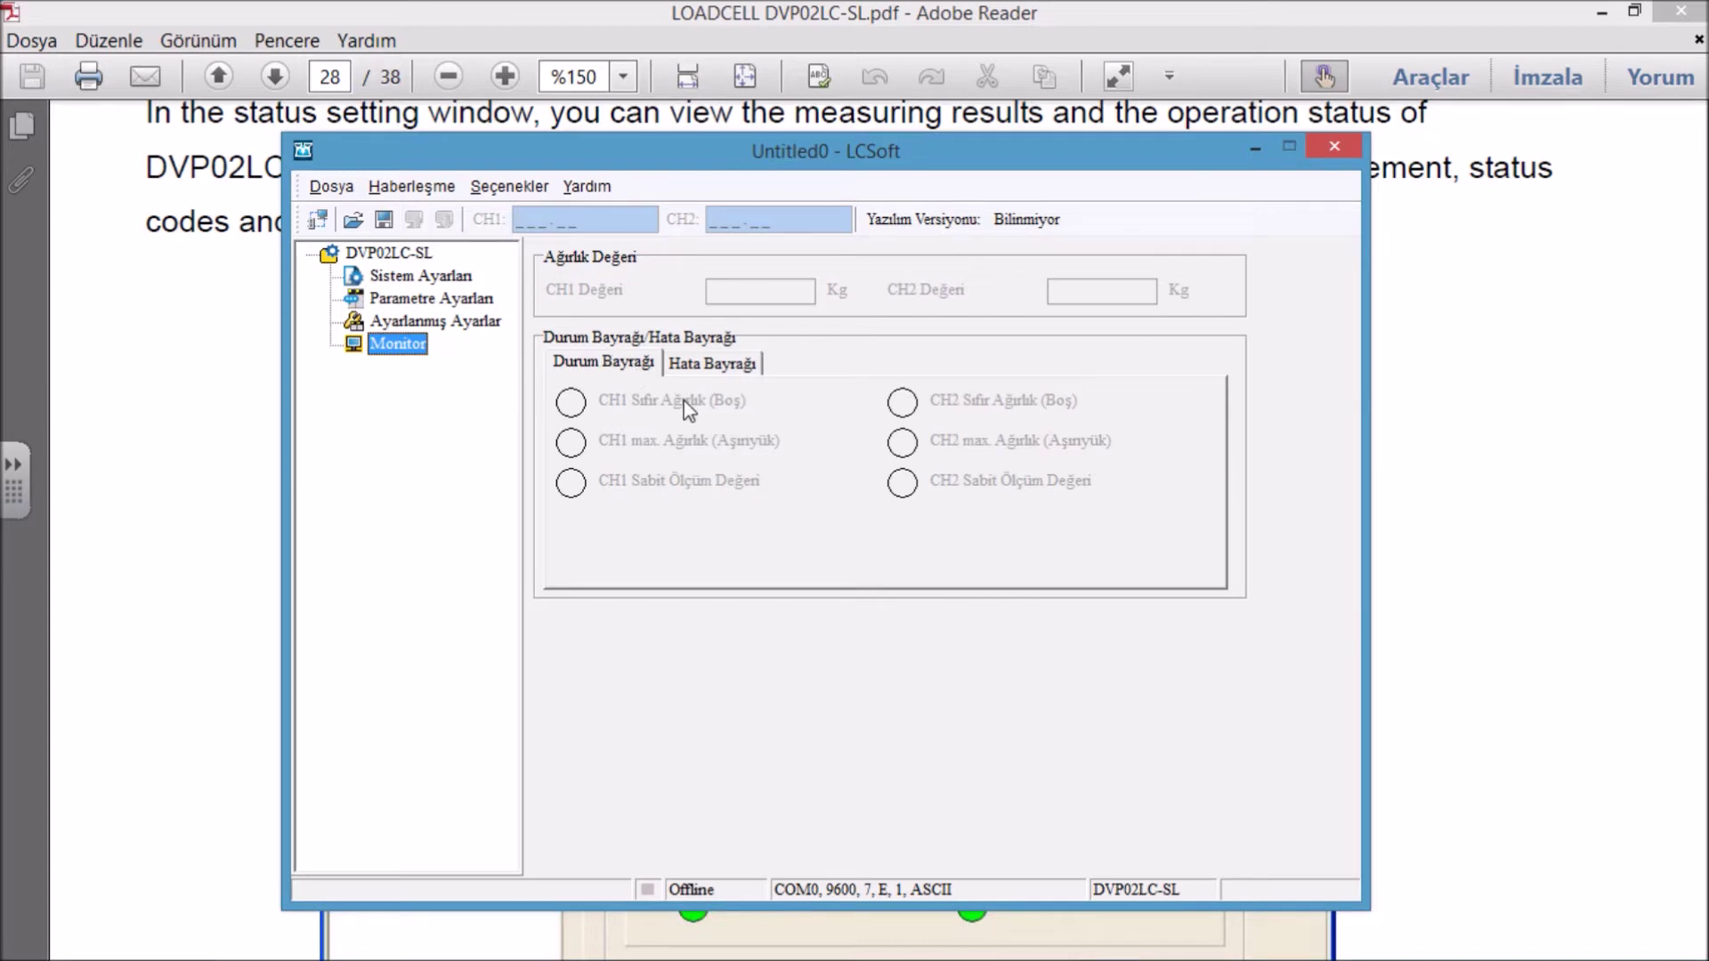
Step: Compare the Durum Bayrağı and Hata Bayrağı views on the Monitor page
{"action": "left_click", "coordinate": [623, 370]}
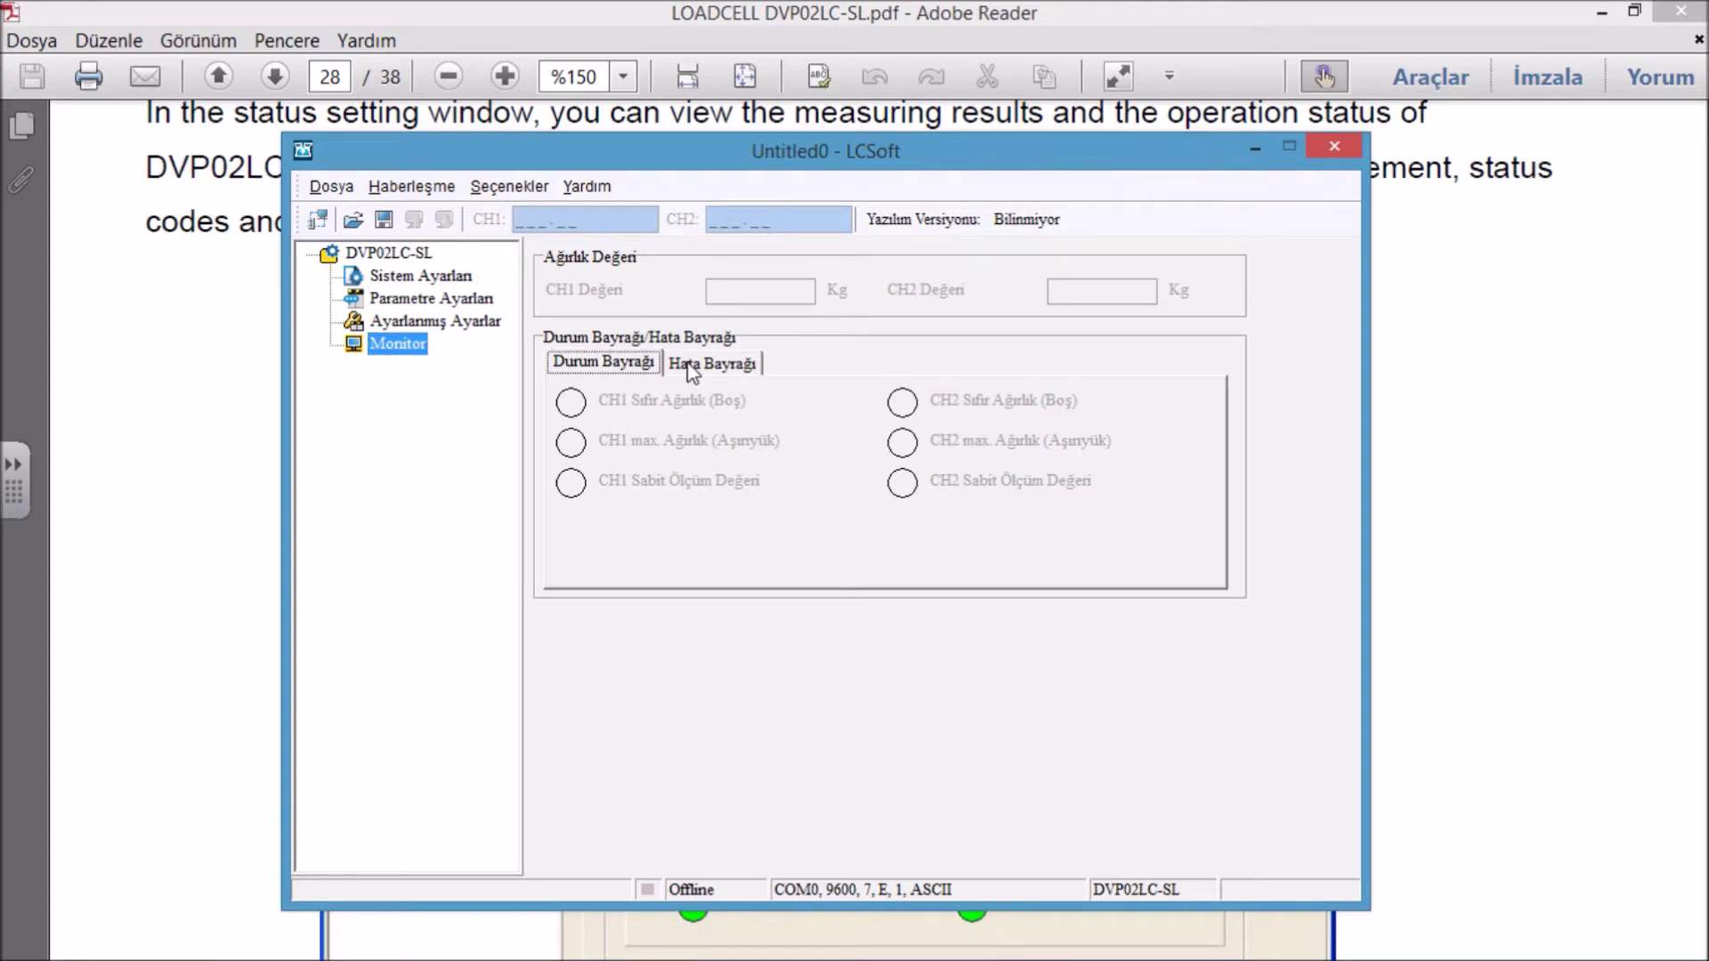
{"action": "left_click", "coordinate": [692, 372]}
{"action": "left_click", "coordinate": [647, 370]}
Step: Return to the English manual and examine the Status screenshot's Average Value and Status Code/Error Code areas on page 28
{"action": "left_click", "coordinate": [271, 494]}
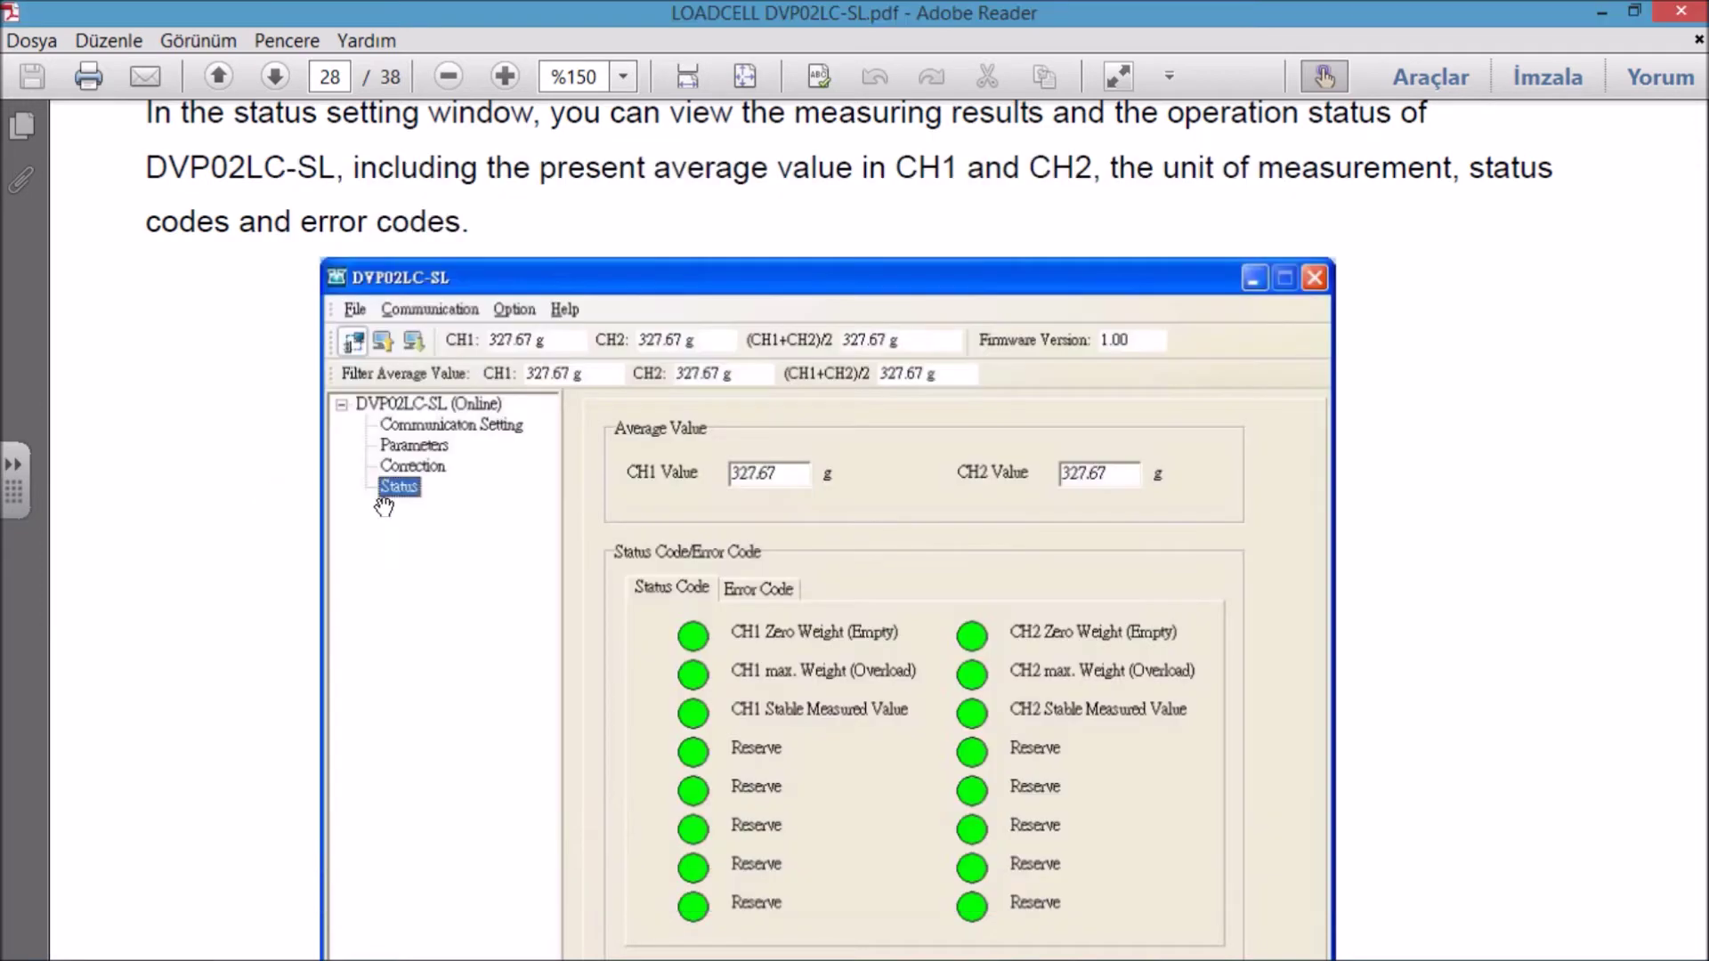
{"action": "scroll", "coordinate": [857, 467], "scroll_direction": "down", "scroll_amount": 5}
{"action": "scroll", "coordinate": [971, 500], "scroll_direction": "up", "scroll_amount": 3, "text": "ctrl"}
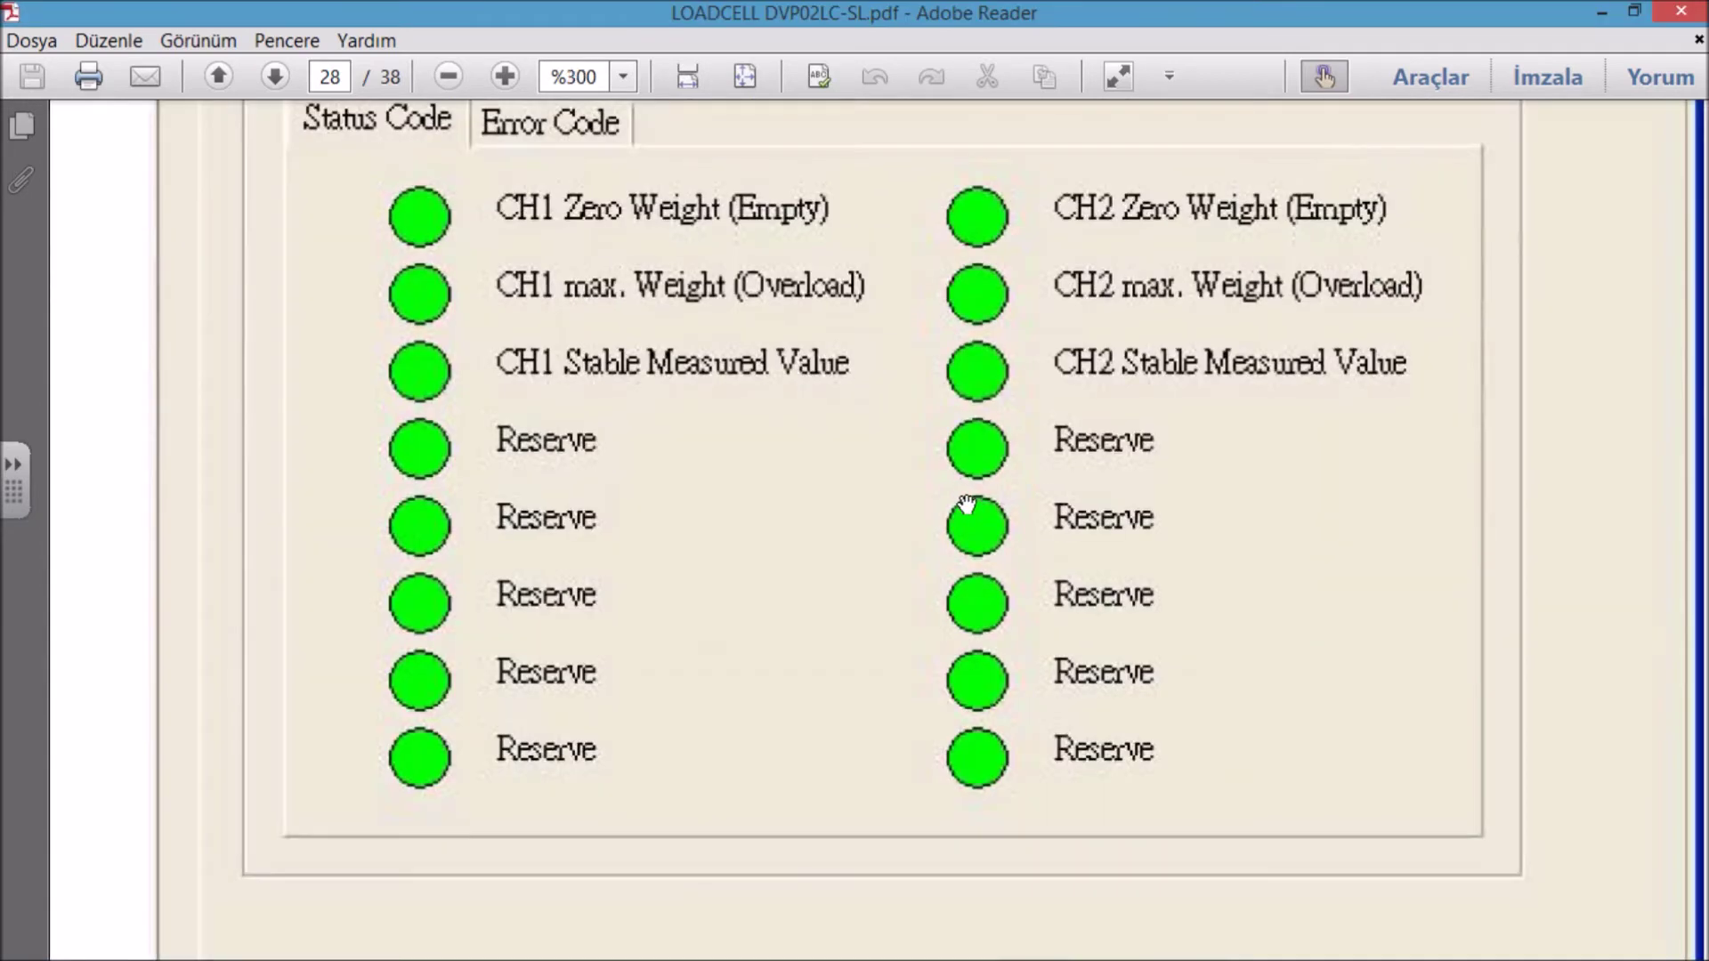
{"action": "scroll", "coordinate": [1046, 434], "scroll_direction": "down", "scroll_amount": 1, "text": "ctrl"}
{"action": "scroll", "coordinate": [1100, 343], "scroll_direction": "up", "scroll_amount": 2}
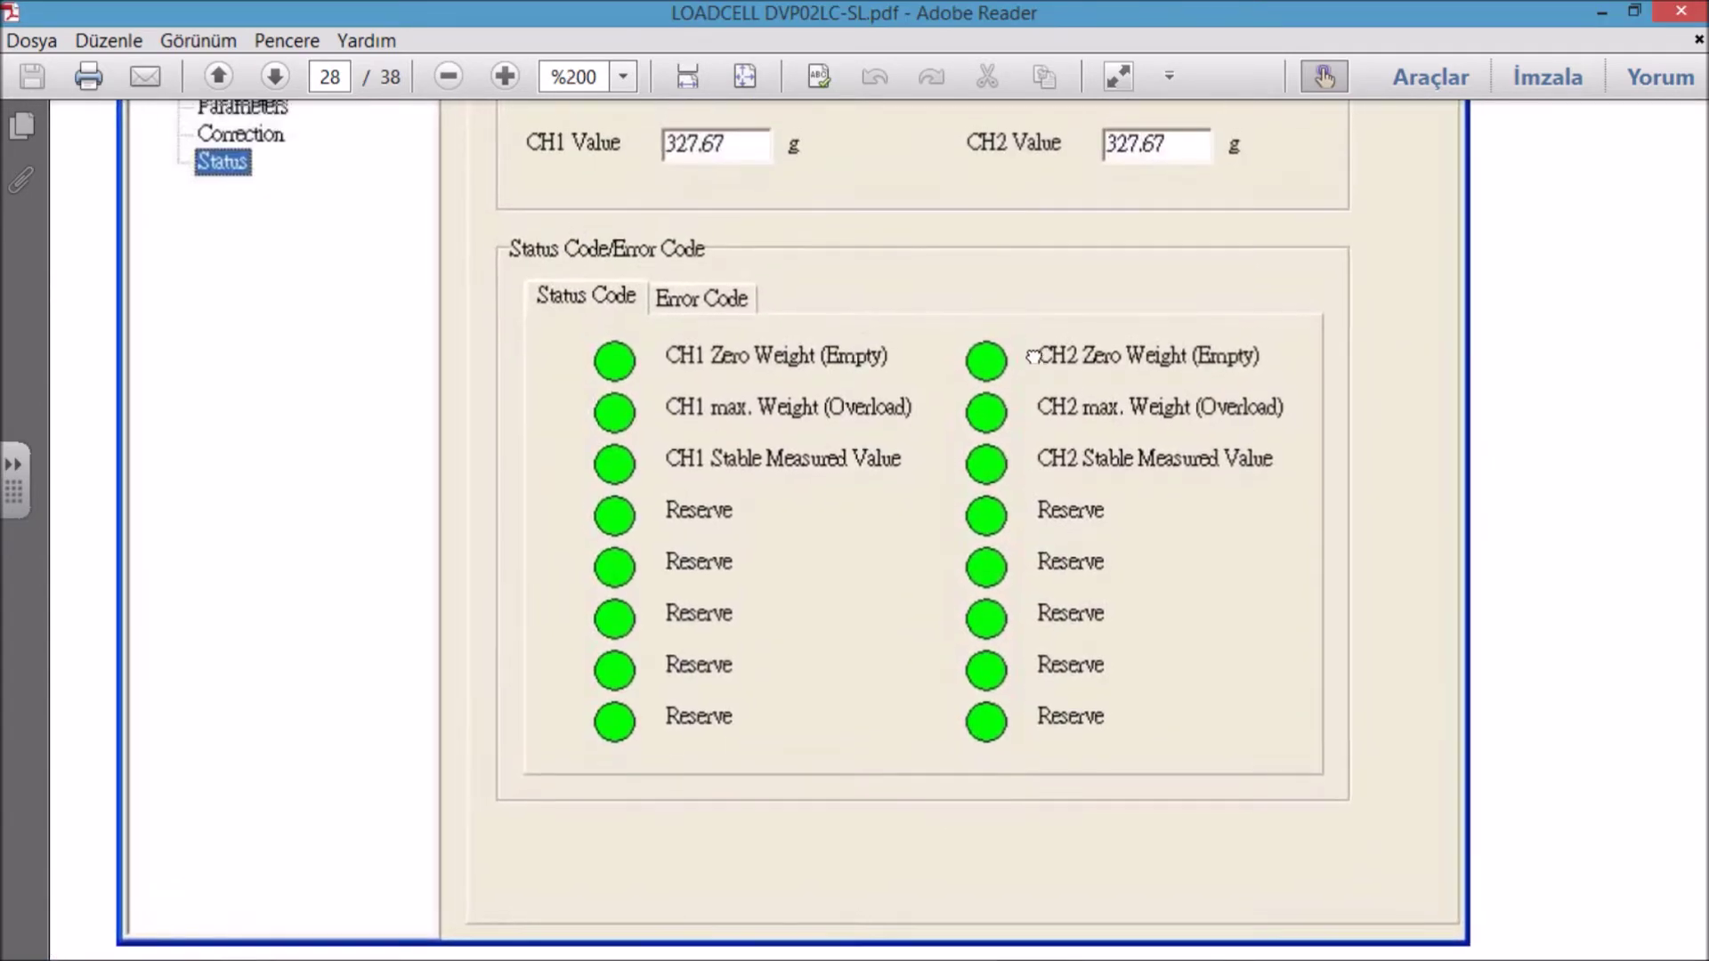
{"action": "scroll", "coordinate": [1157, 559], "scroll_direction": "down", "scroll_amount": 1}
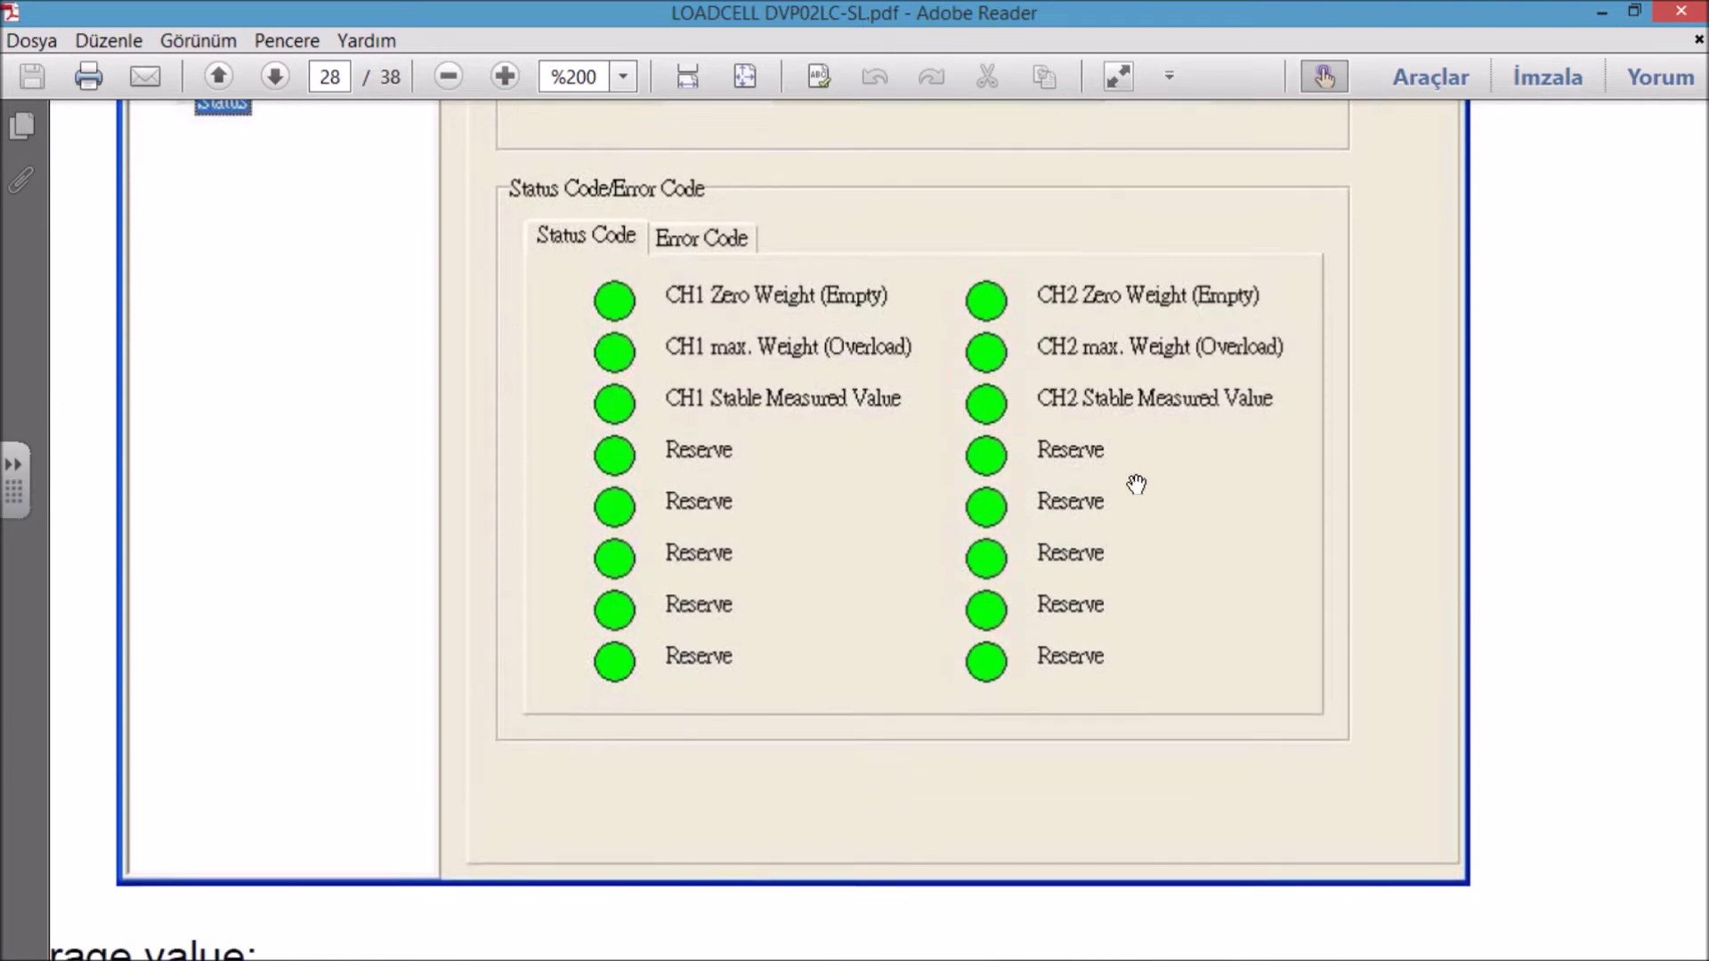
{"action": "scroll", "coordinate": [1130, 527], "scroll_direction": "down", "scroll_amount": 2}
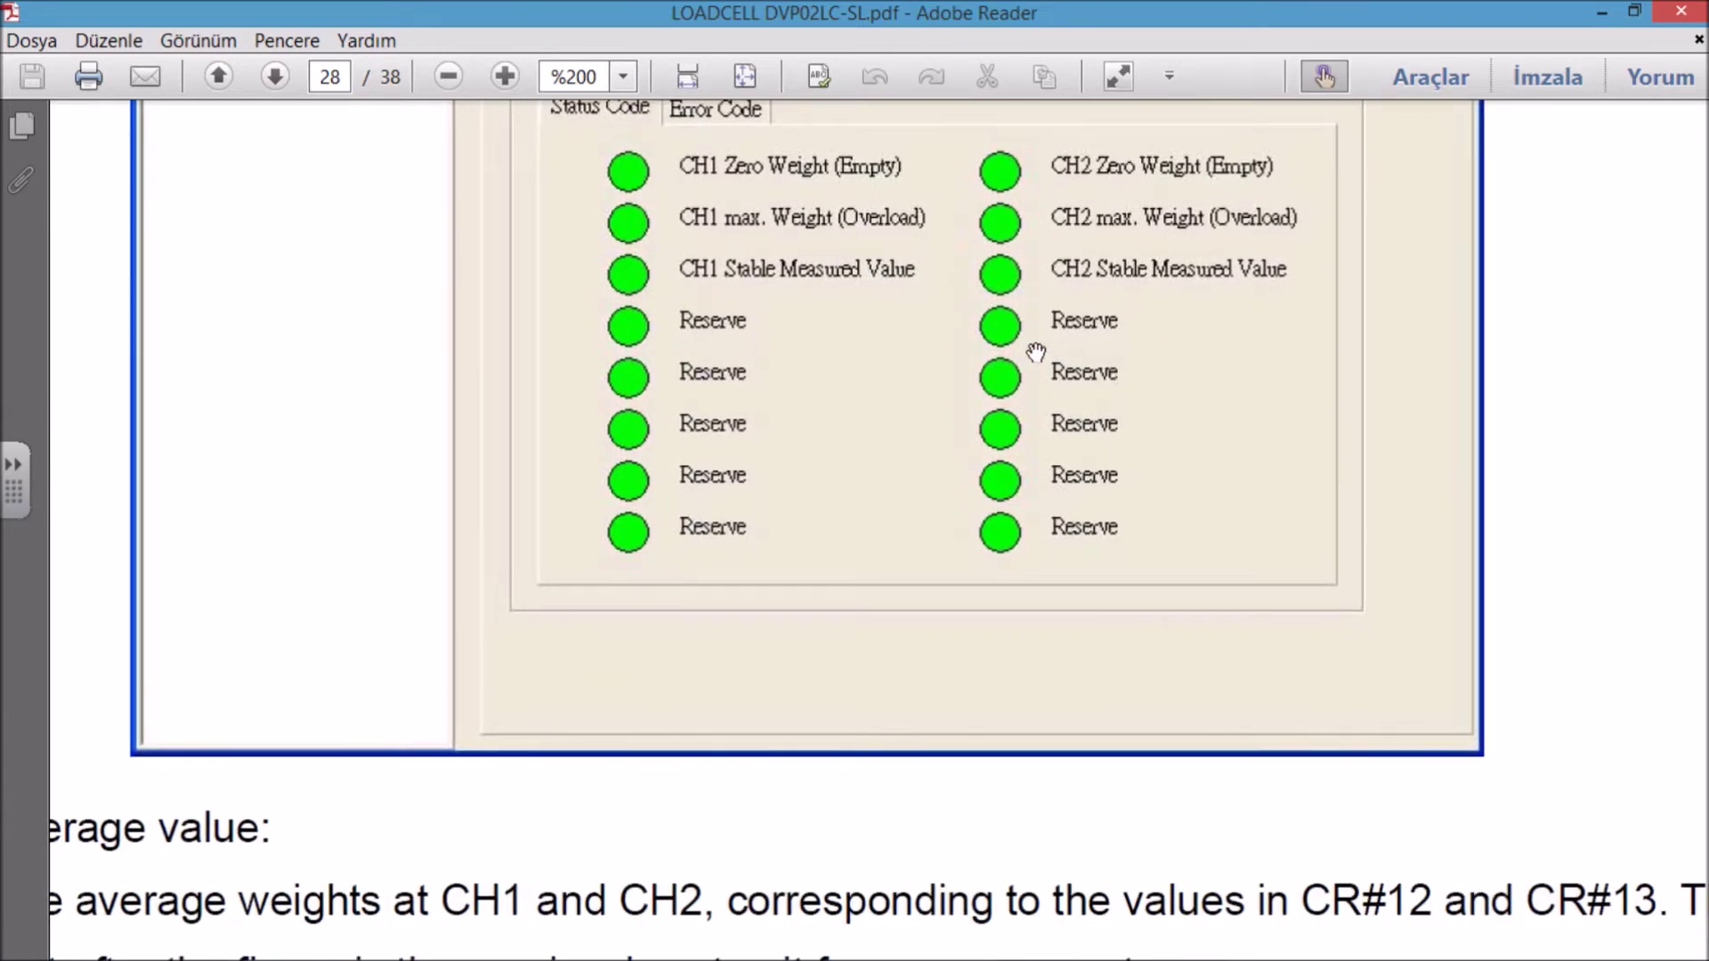
{"action": "scroll", "coordinate": [1015, 339], "scroll_direction": "down", "scroll_amount": 2, "text": "ctrl"}
{"action": "scroll", "coordinate": [990, 324], "scroll_direction": "up", "scroll_amount": 6}
{"action": "scroll", "coordinate": [547, 312], "scroll_direction": "up", "scroll_amount": 2, "text": "ctrl"}
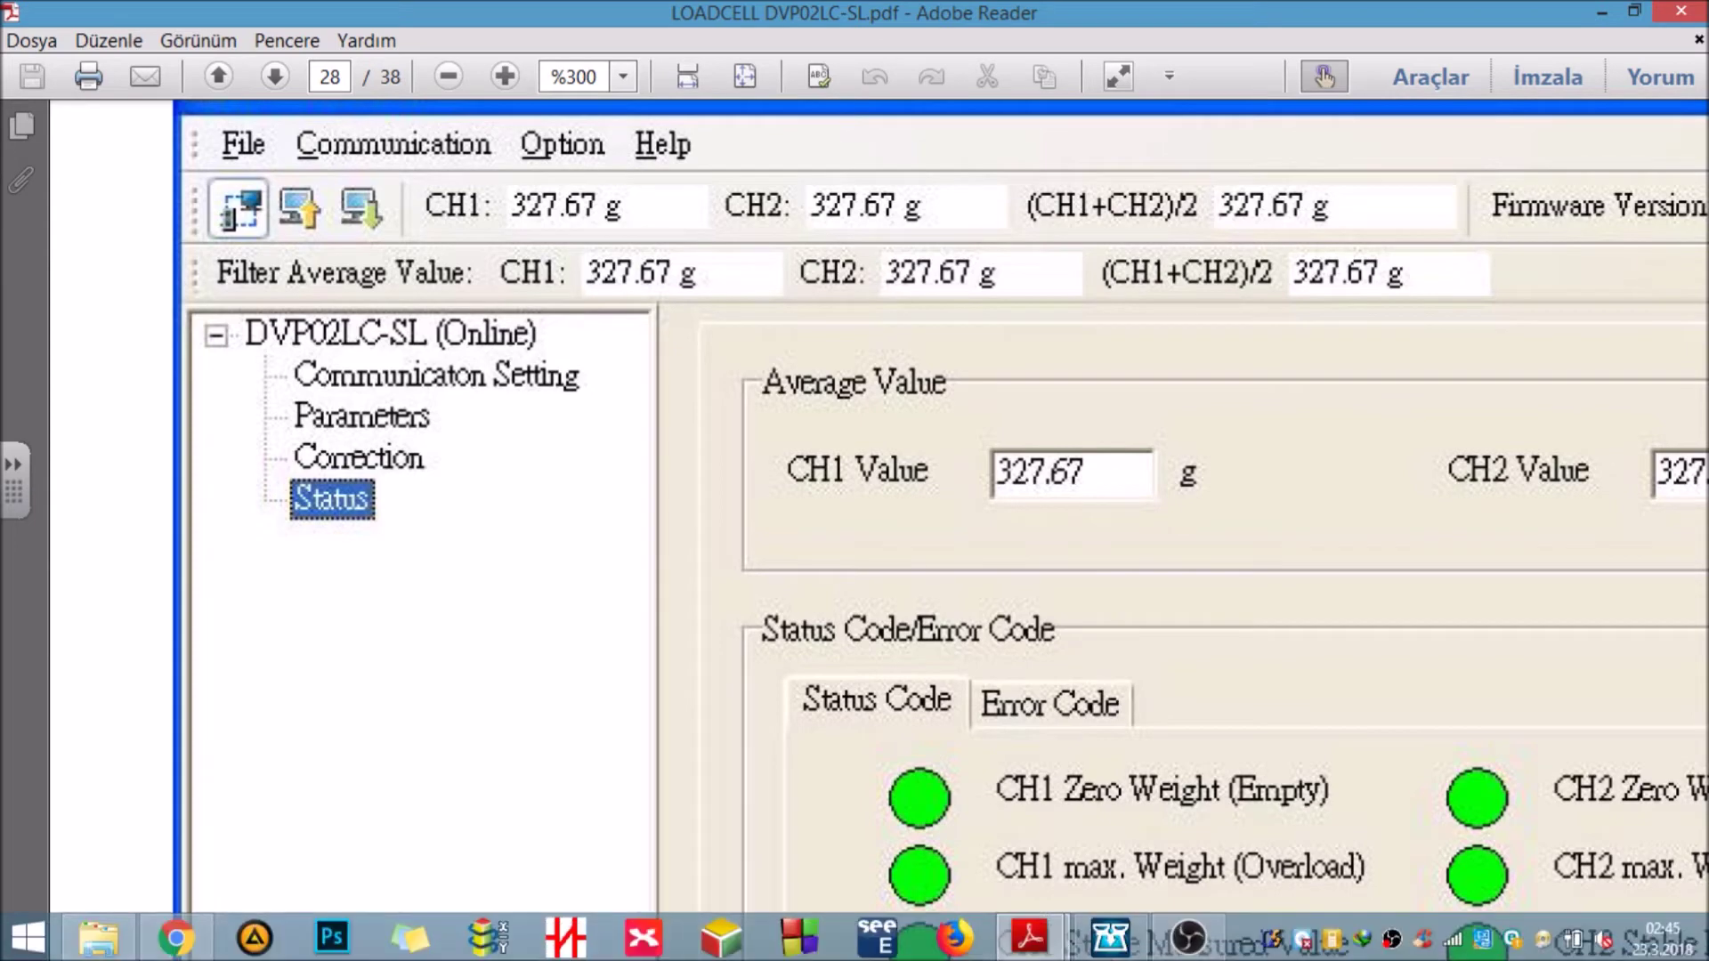
Step: Compare LCSoft's Monitor page with the manual's Status screenshot, and read the CH1 status code descriptions on page 28
{"action": "left_click", "coordinate": [1111, 940]}
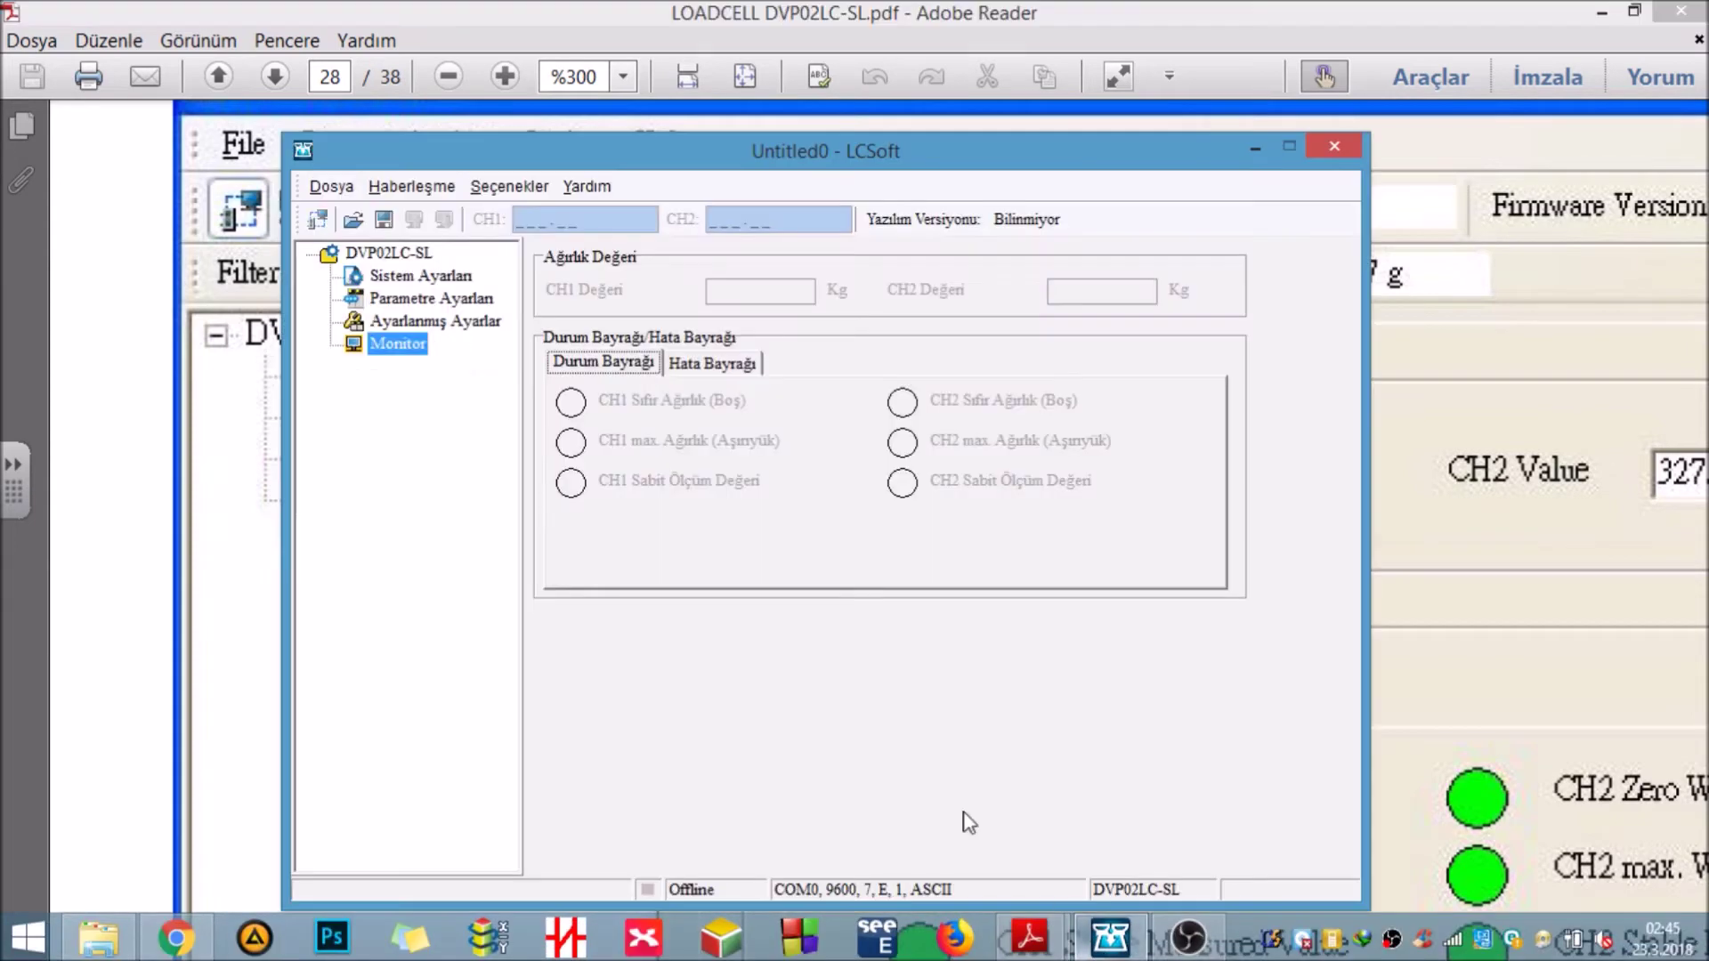
{"action": "left_click", "coordinate": [245, 369]}
{"action": "key", "text": "ctrl+2"}
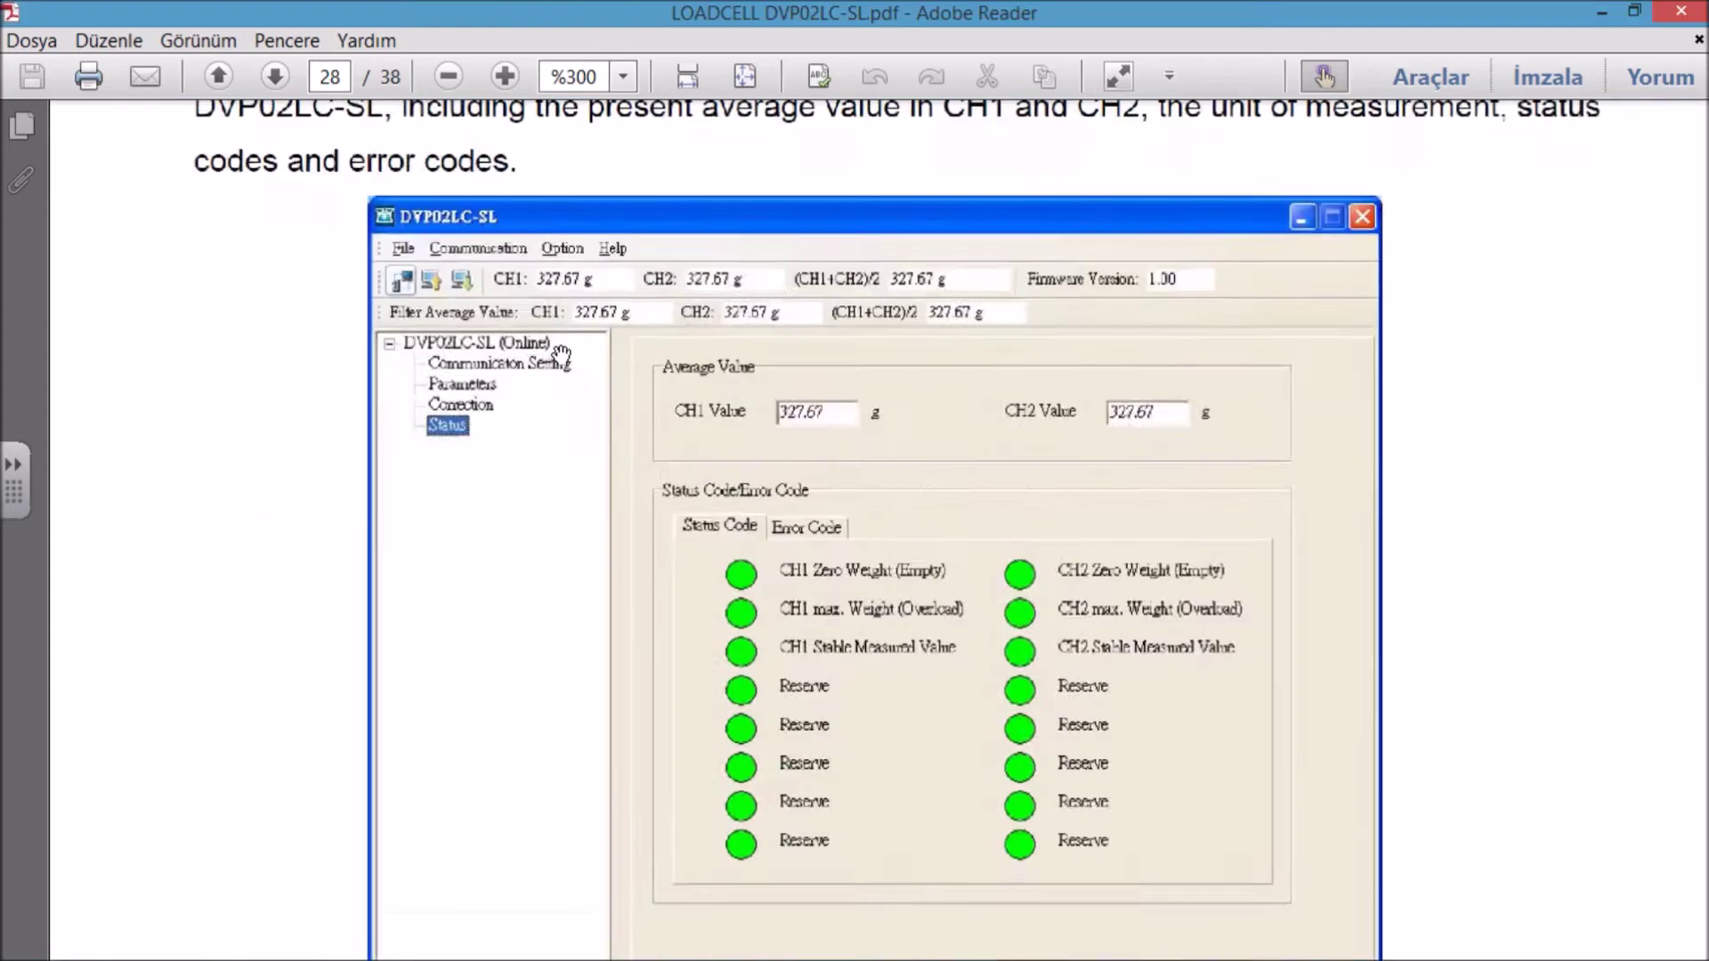
{"action": "scroll", "coordinate": [759, 415], "scroll_direction": "down", "scroll_amount": 1}
{"action": "scroll", "coordinate": [759, 414], "scroll_direction": "down", "scroll_amount": 15}
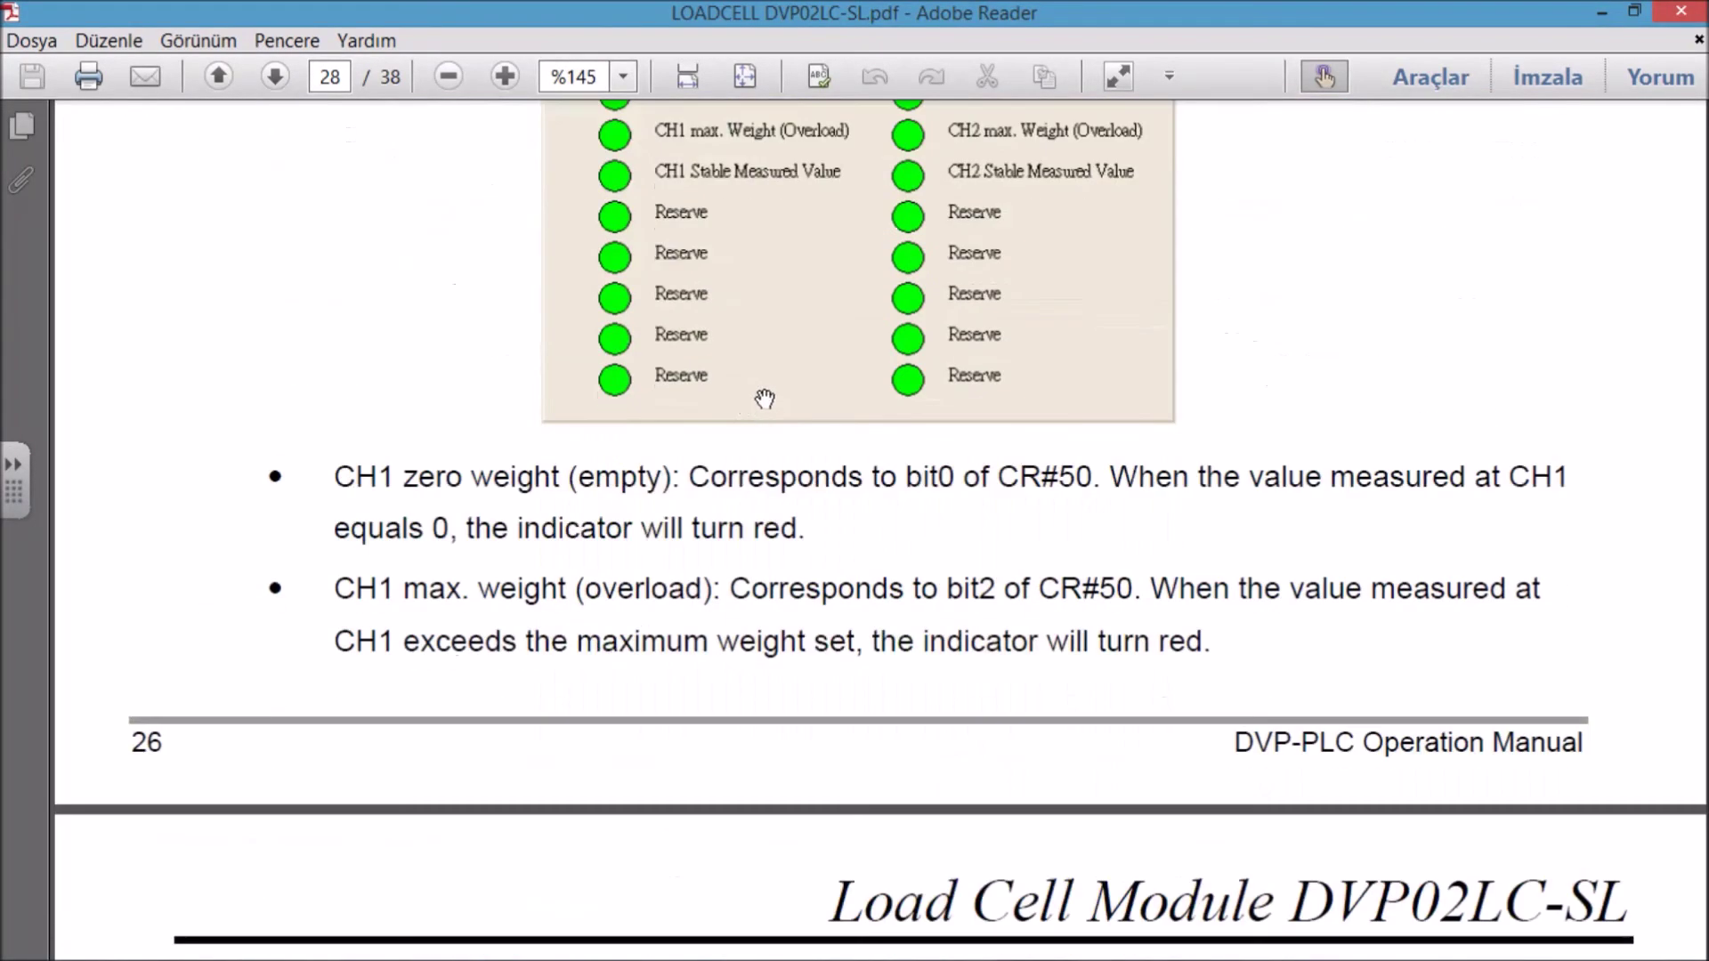
Step: Examine the Error Code screenshot on page 29 of the manual and read the CR#51 bit descriptions beneath it
{"action": "scroll", "coordinate": [762, 392], "scroll_direction": "down", "scroll_amount": 10}
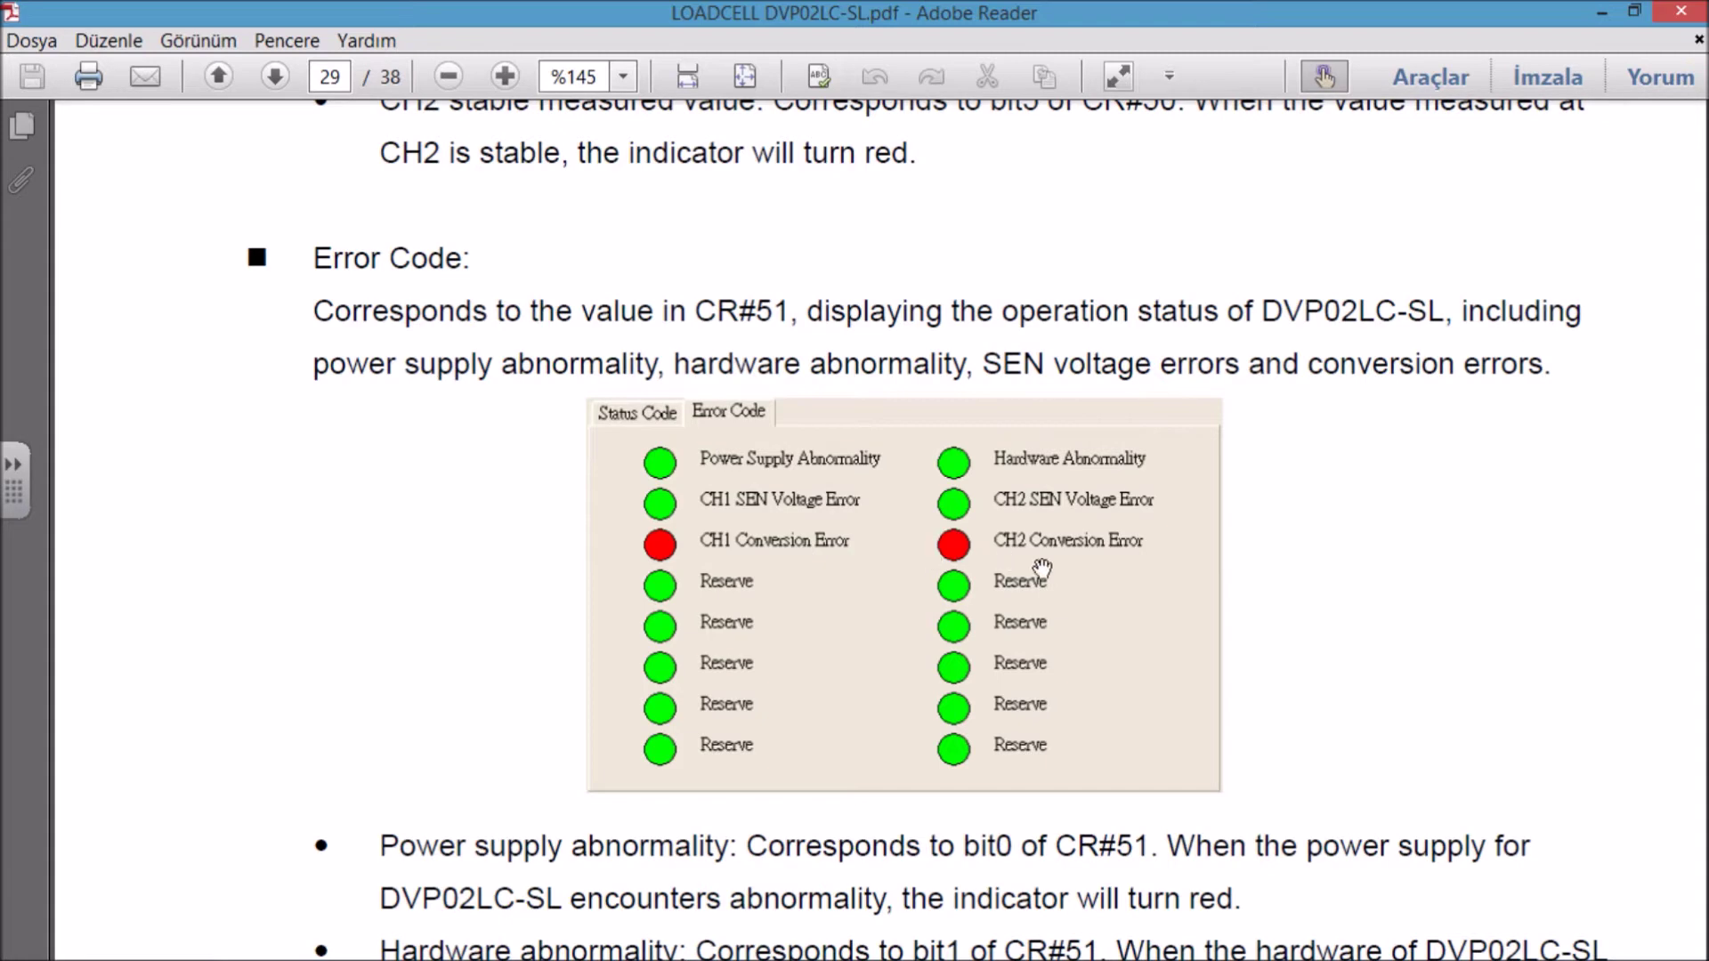
{"action": "scroll", "coordinate": [705, 569], "scroll_direction": "down", "scroll_amount": 1}
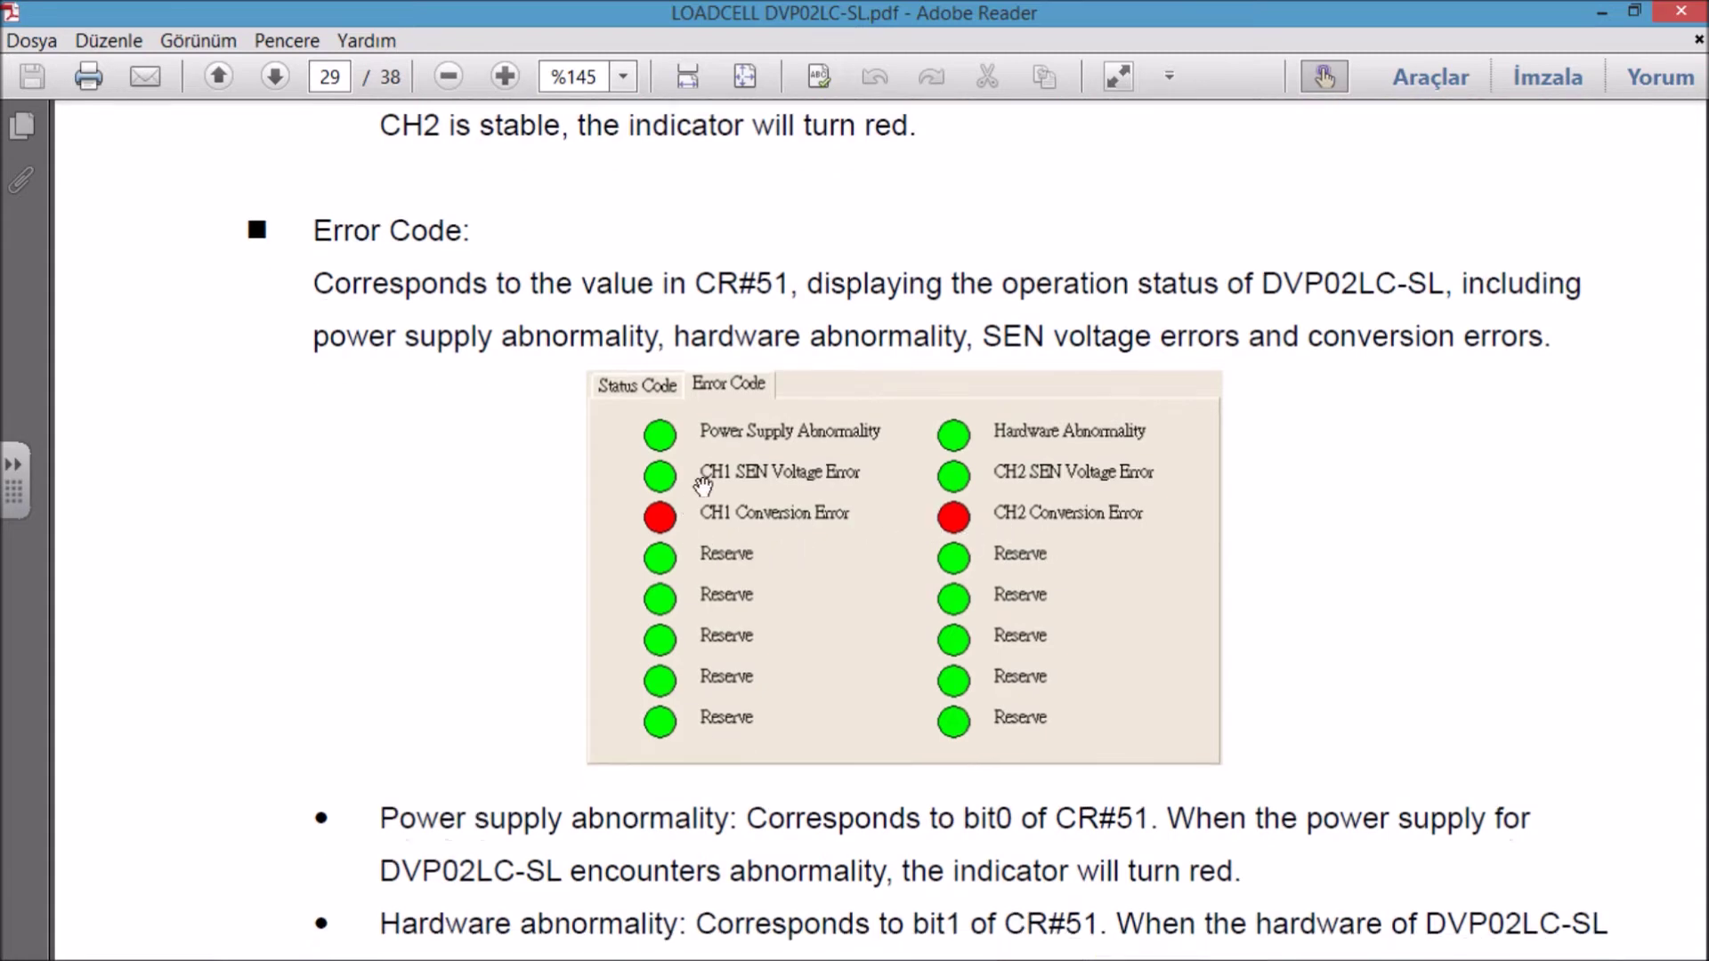
{"action": "scroll", "coordinate": [703, 485], "scroll_direction": "up", "scroll_amount": 2}
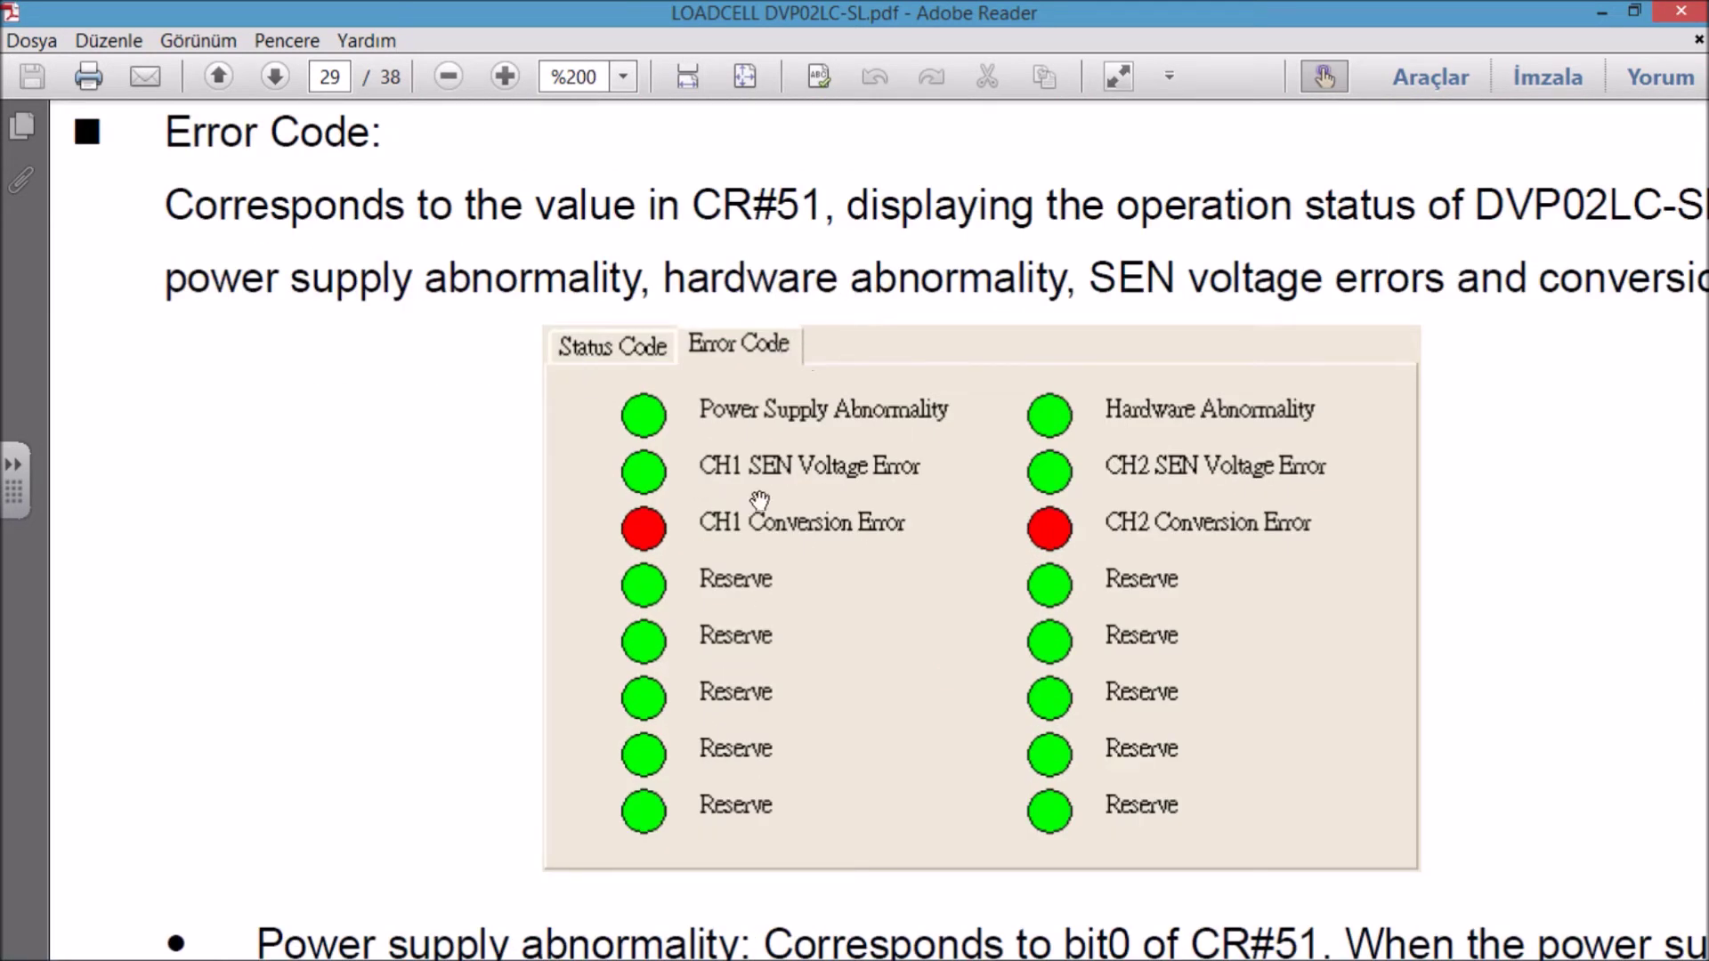
{"action": "scroll", "coordinate": [787, 423], "scroll_direction": "down", "scroll_amount": 2}
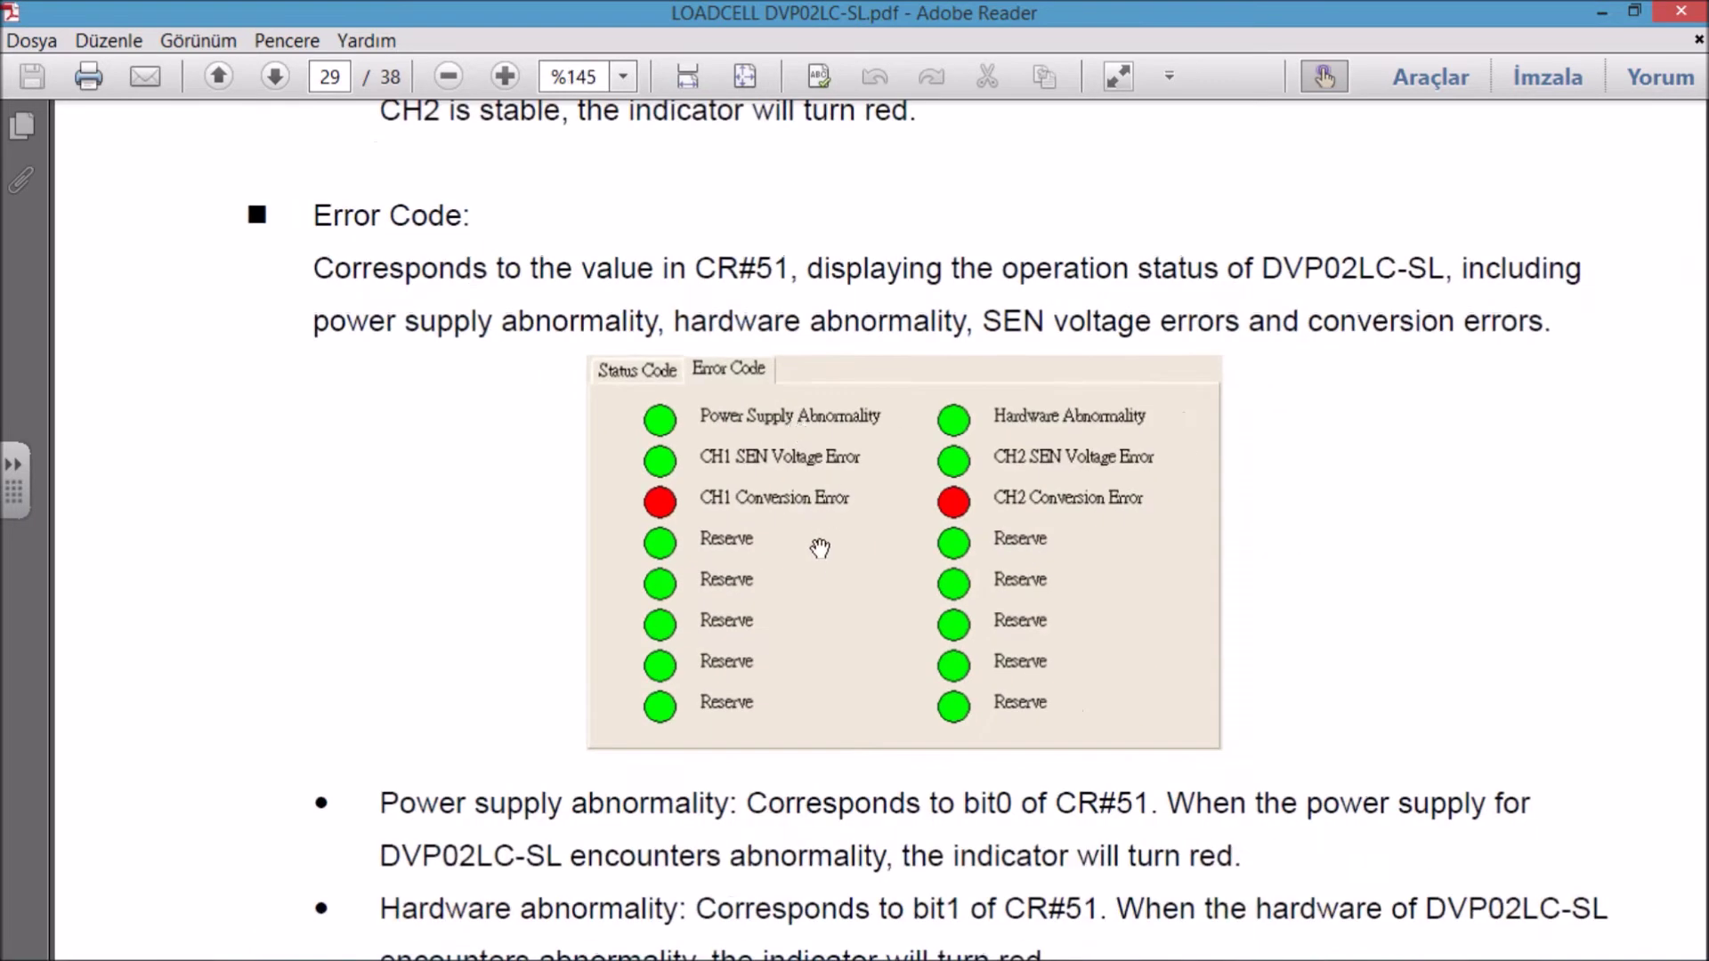
{"action": "scroll", "coordinate": [828, 431], "scroll_direction": "down", "scroll_amount": 3}
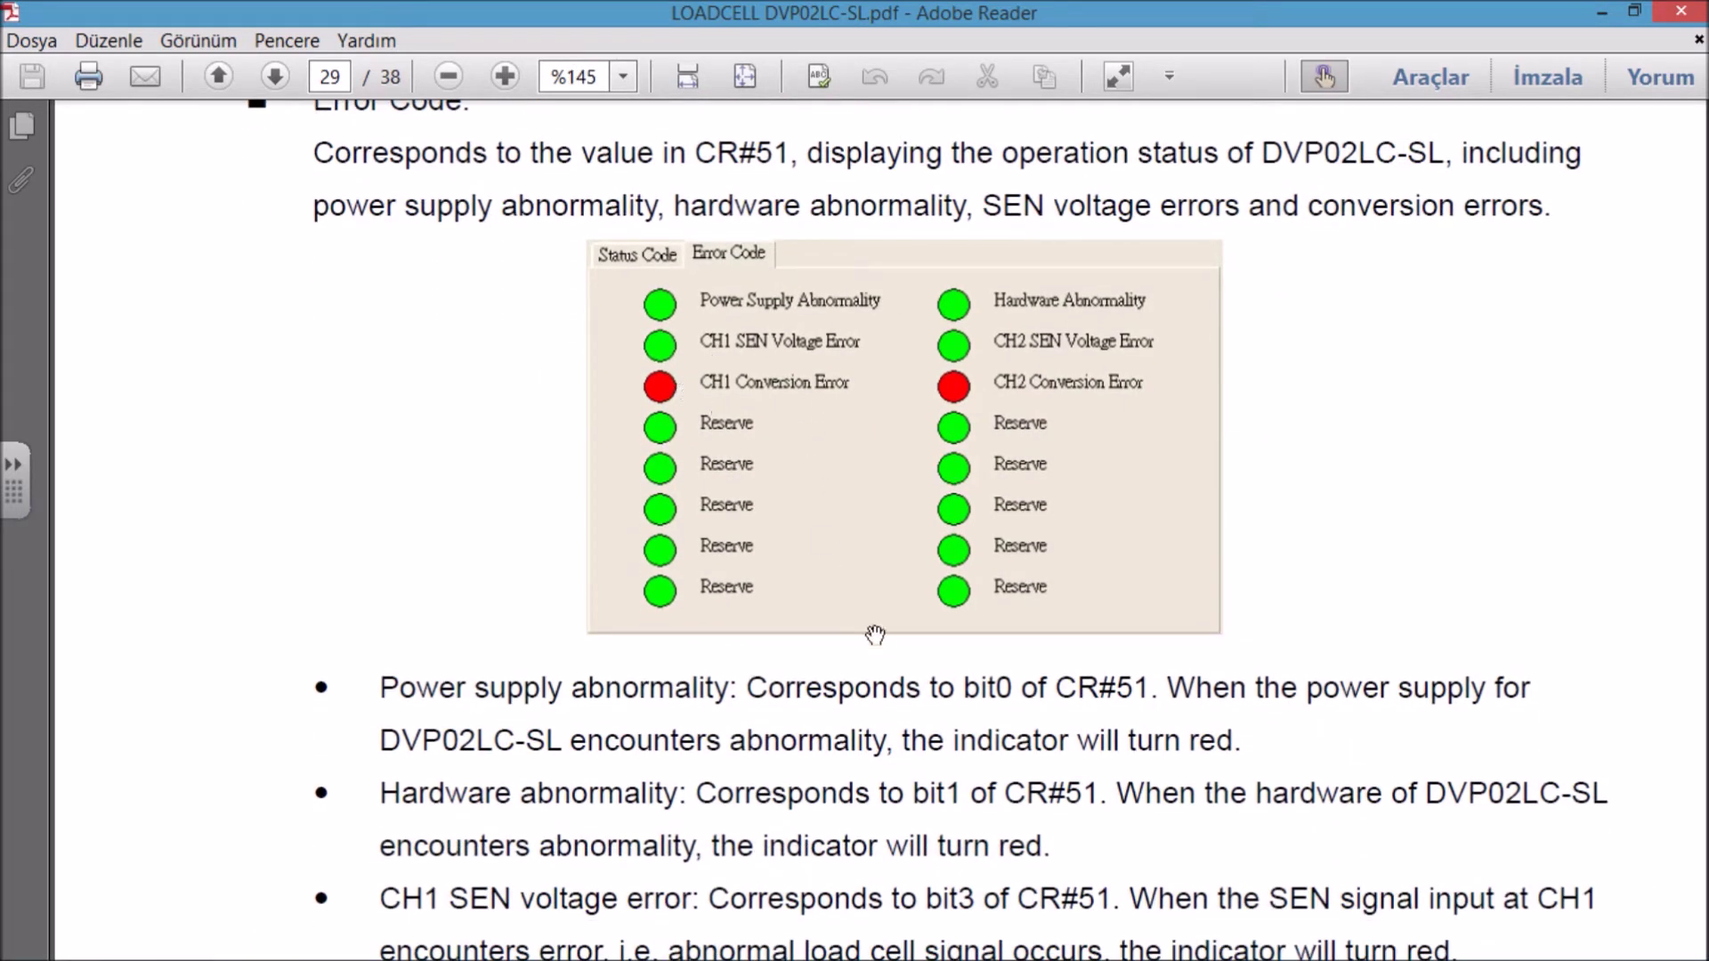
{"action": "scroll", "coordinate": [854, 451], "scroll_direction": "down", "scroll_amount": 3}
{"action": "scroll", "coordinate": [885, 583], "scroll_direction": "down", "scroll_amount": 3}
{"action": "scroll", "coordinate": [885, 583], "scroll_direction": "down", "scroll_amount": 3}
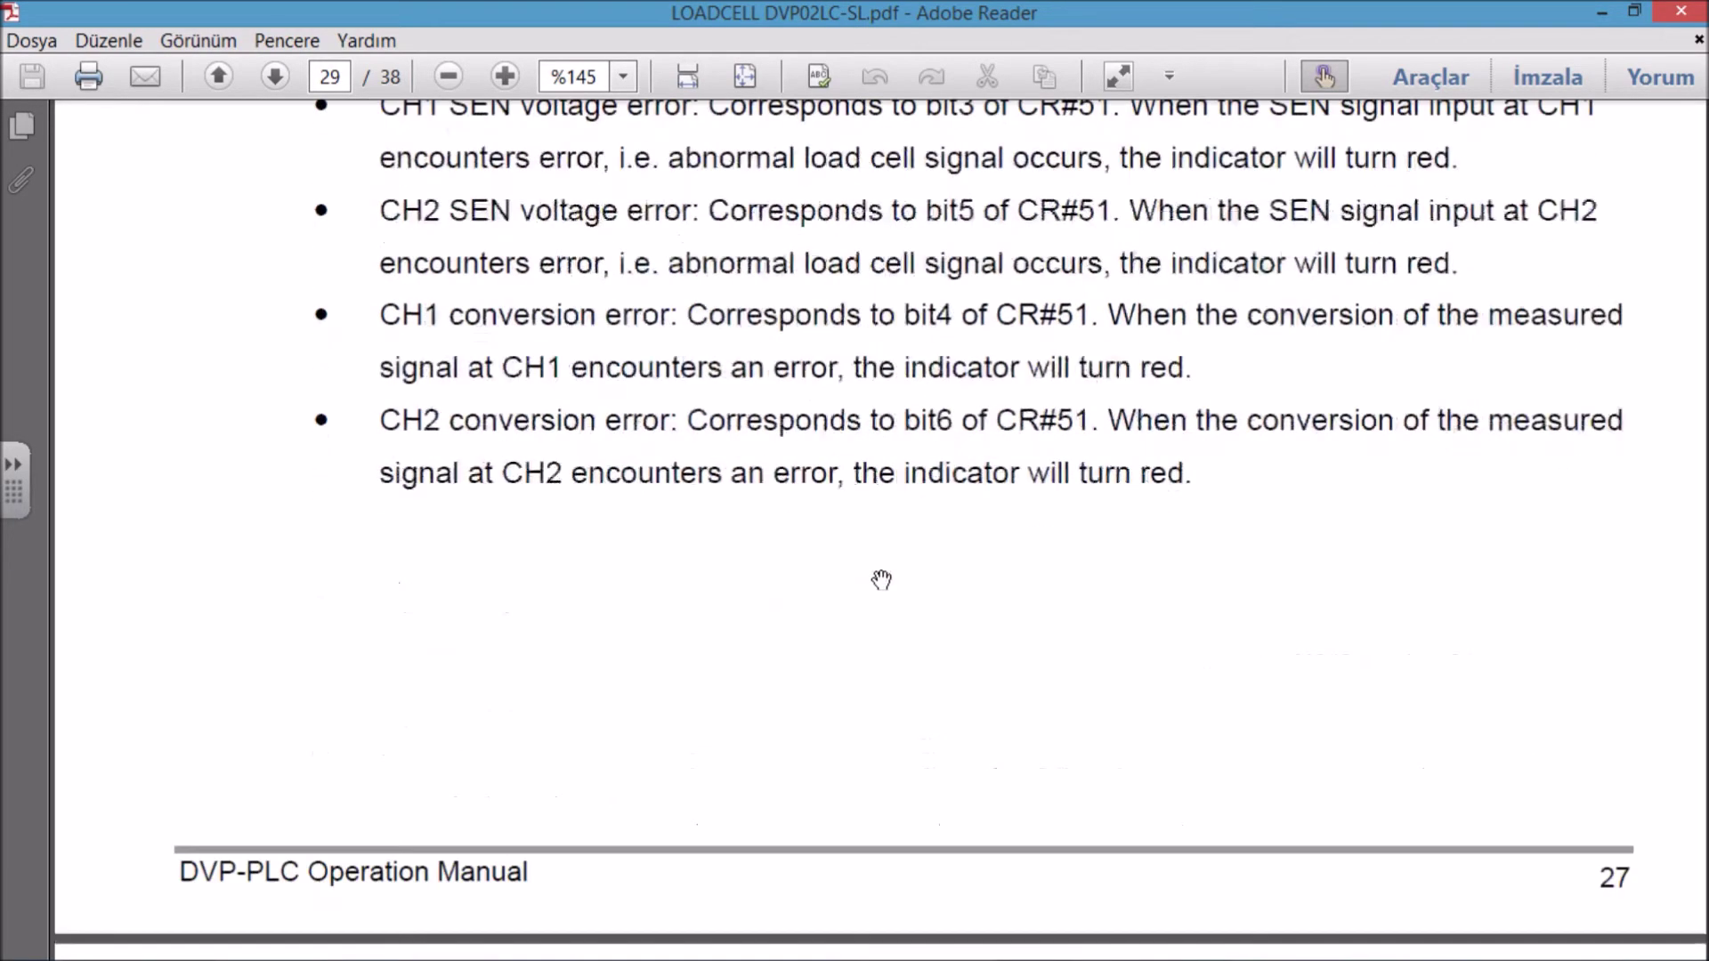
Step: Read section 7, Steps of Correction, on page 30 of the manual, and show the Ayarlanmış Ayarlar page in LCSoft
{"action": "scroll", "coordinate": [882, 579], "scroll_direction": "down", "scroll_amount": 12}
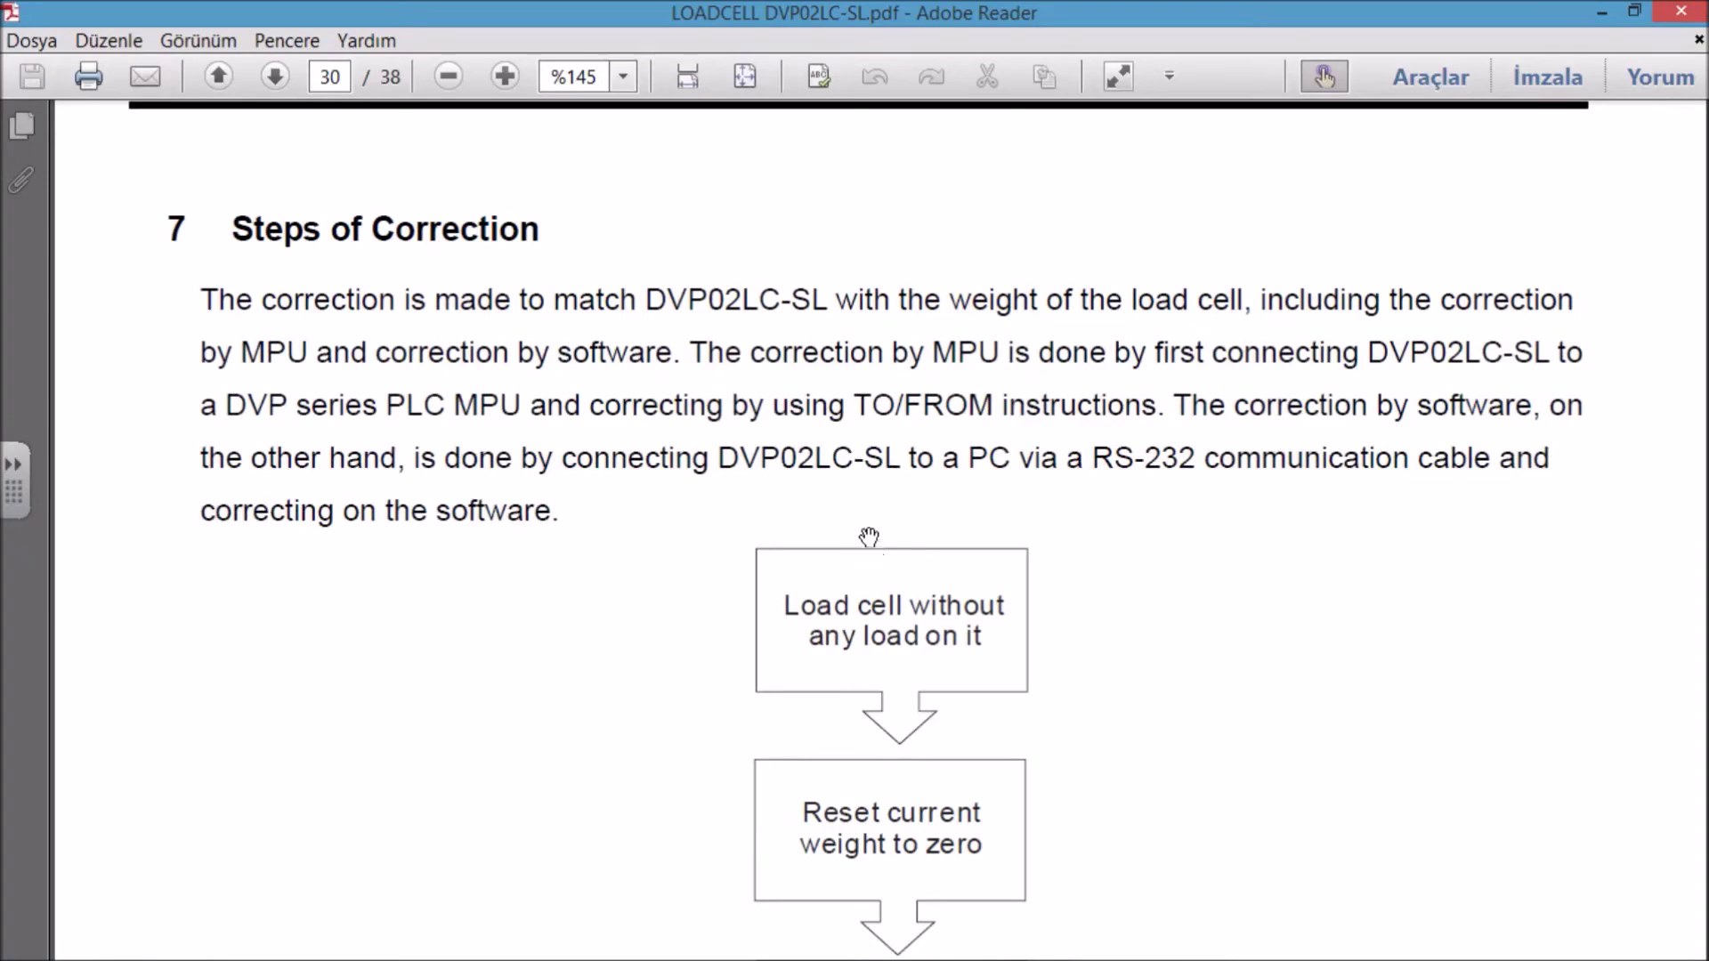
{"action": "scroll", "coordinate": [868, 532], "scroll_direction": "down", "scroll_amount": 13}
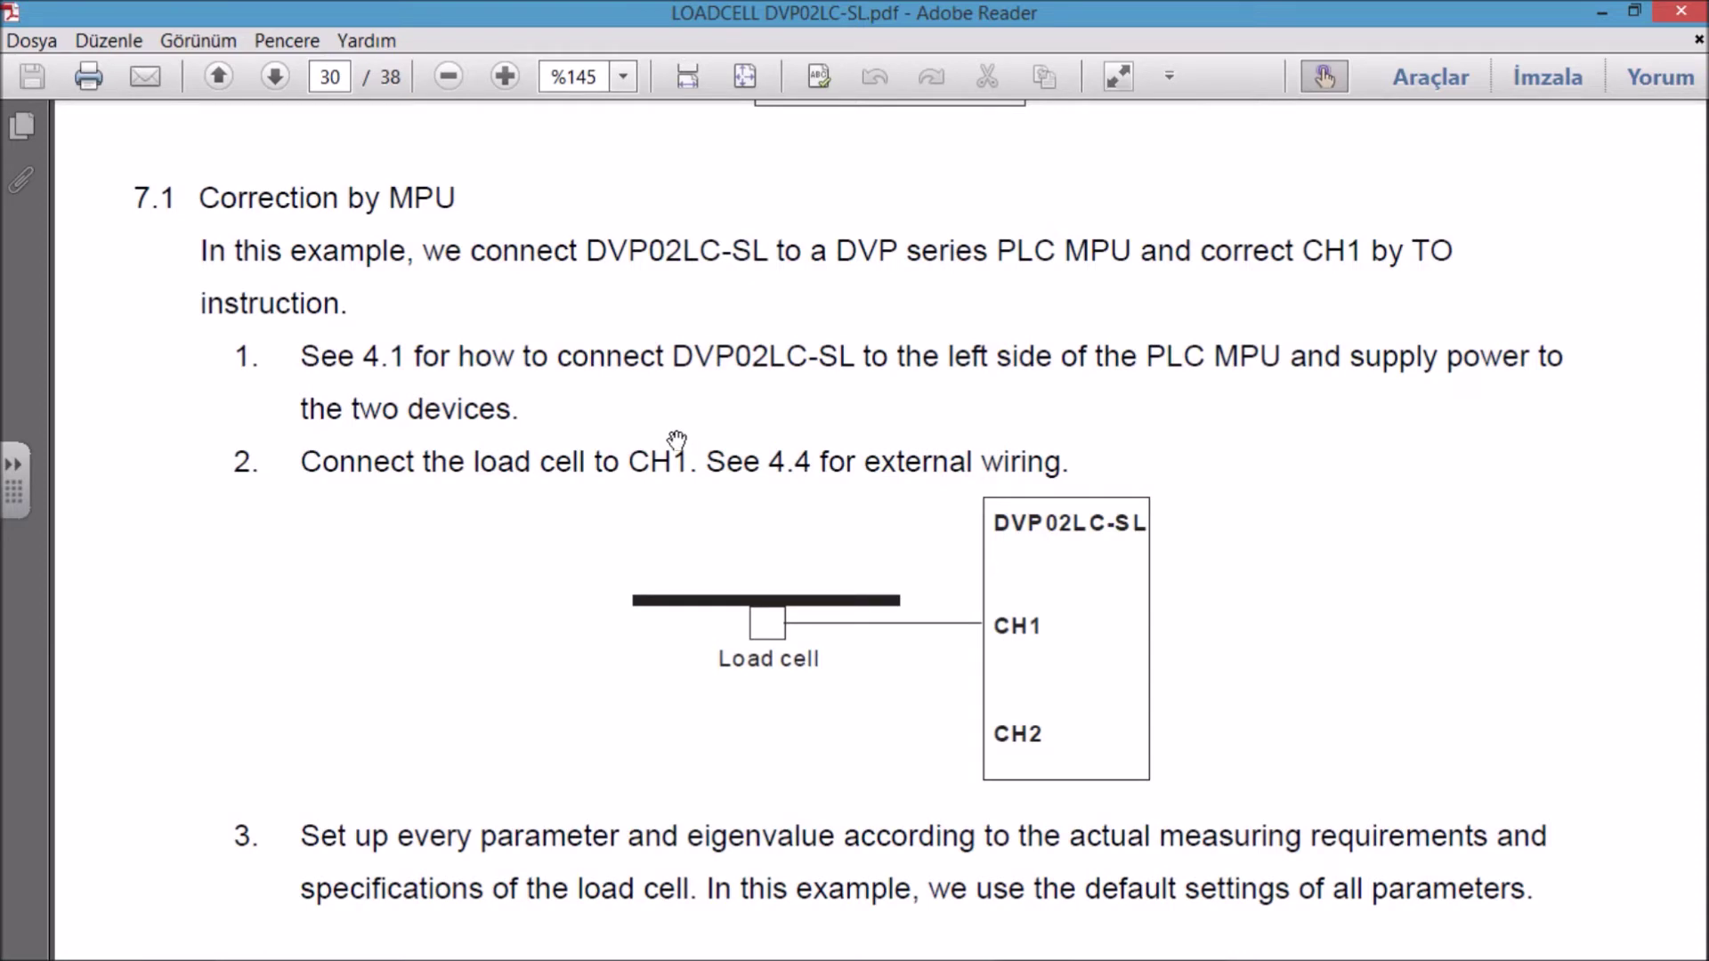
{"action": "scroll", "coordinate": [677, 439], "scroll_direction": "up", "scroll_amount": 5}
{"action": "left_click", "coordinate": [1110, 937]}
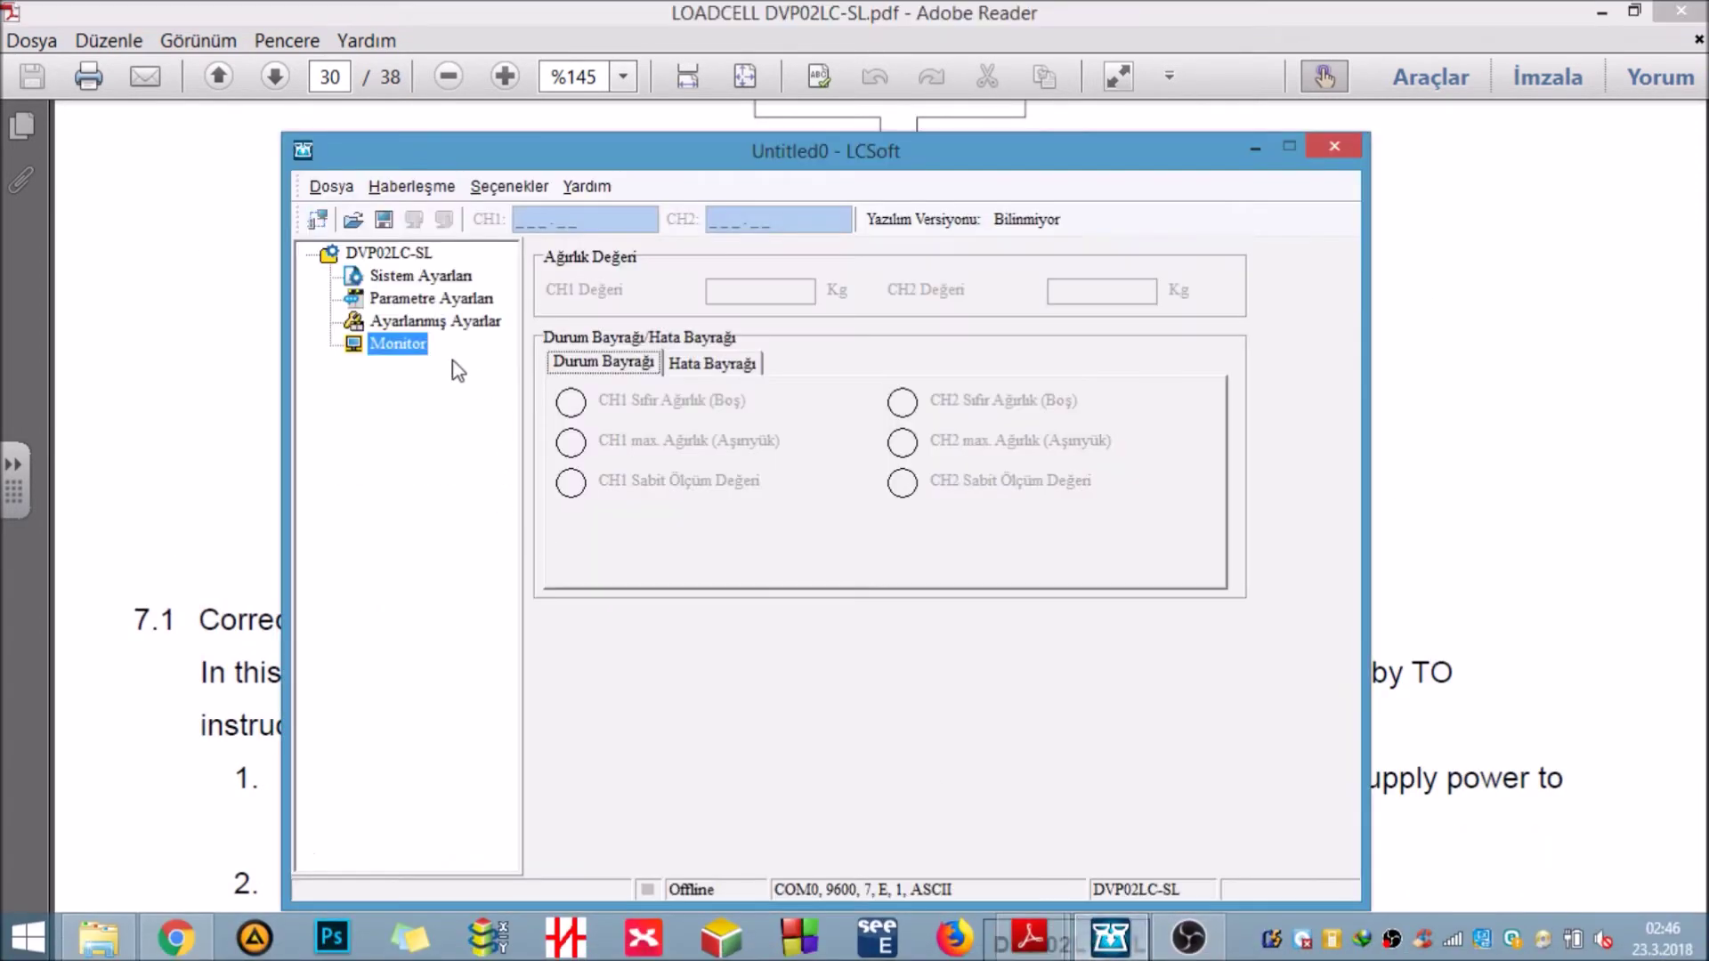
{"action": "left_click", "coordinate": [432, 322]}
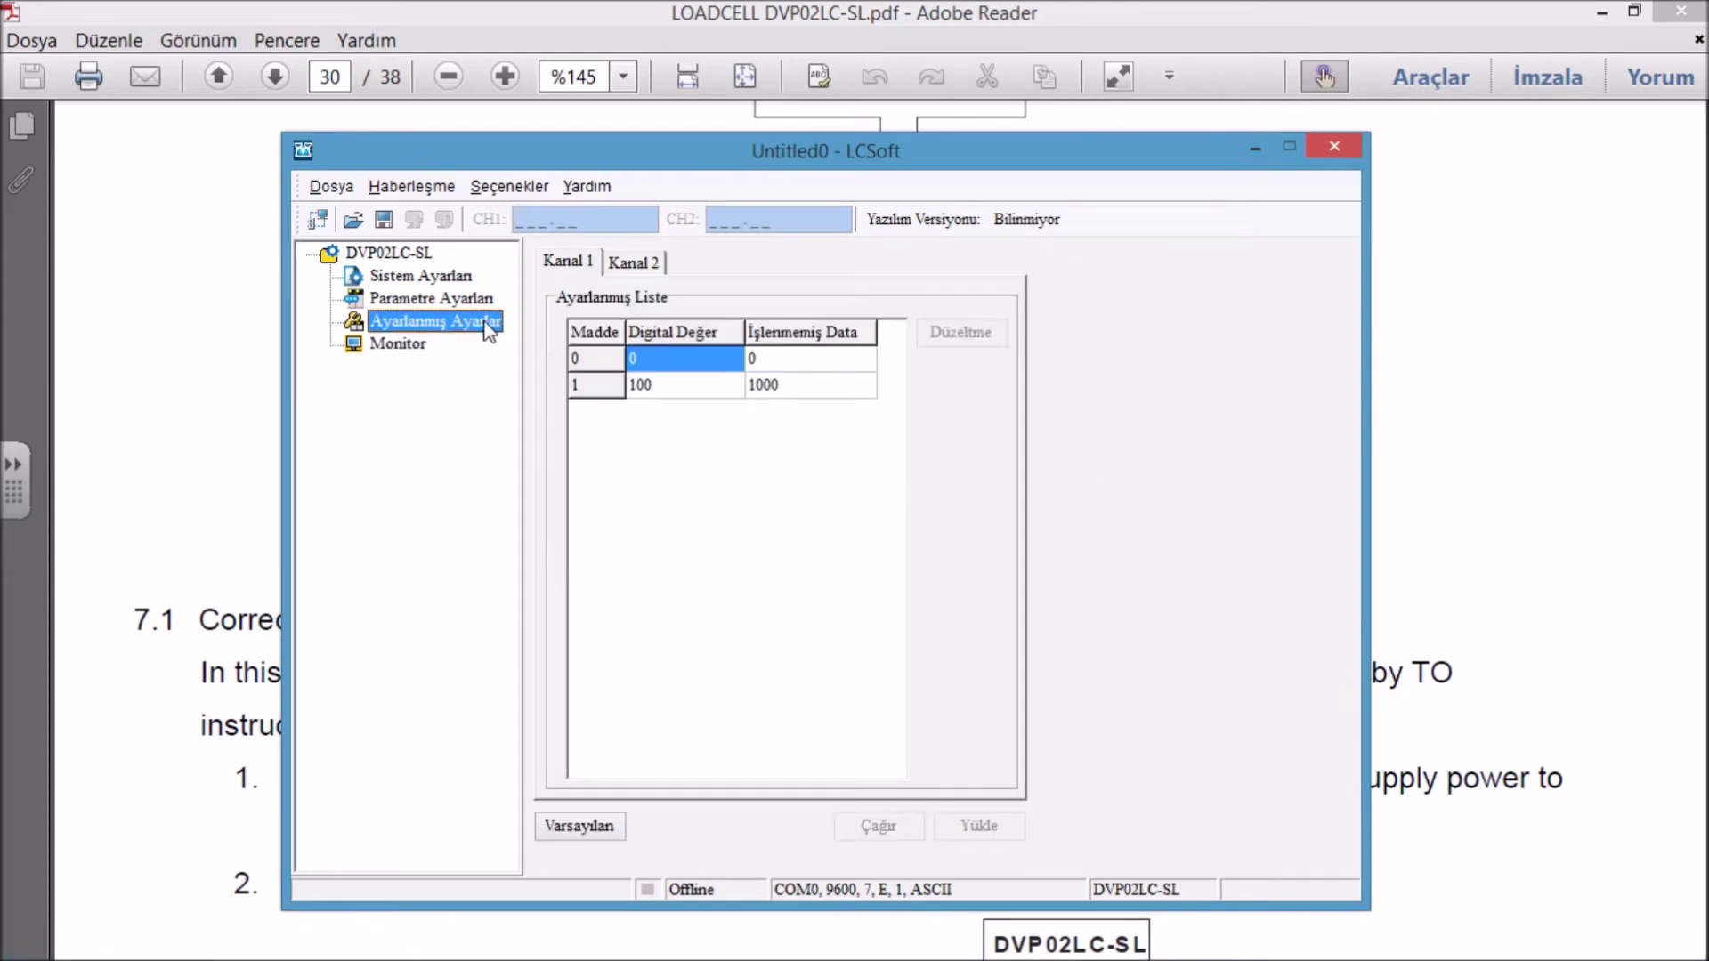
Step: Return to the English manual and read section 7.1, Correction by MPU, through its wiring diagram and step 3 on page 30
{"action": "left_click", "coordinate": [222, 386]}
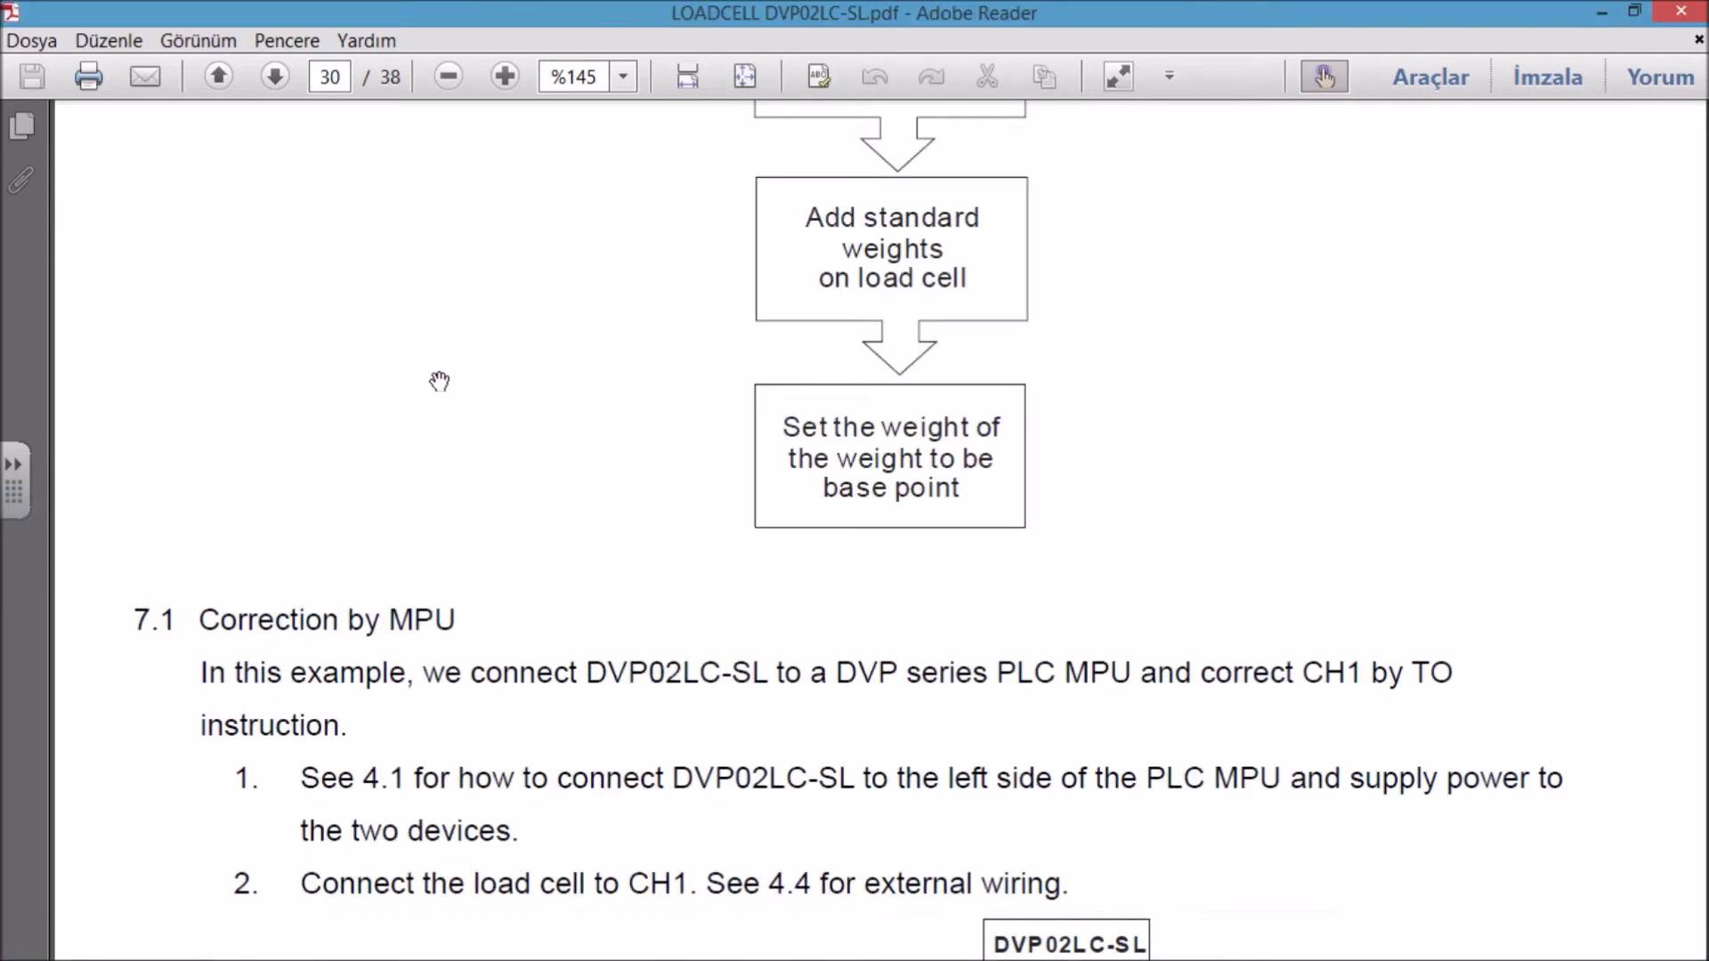
{"action": "left_click_drag", "start_coordinate": [561, 622], "coordinate": [583, 455]}
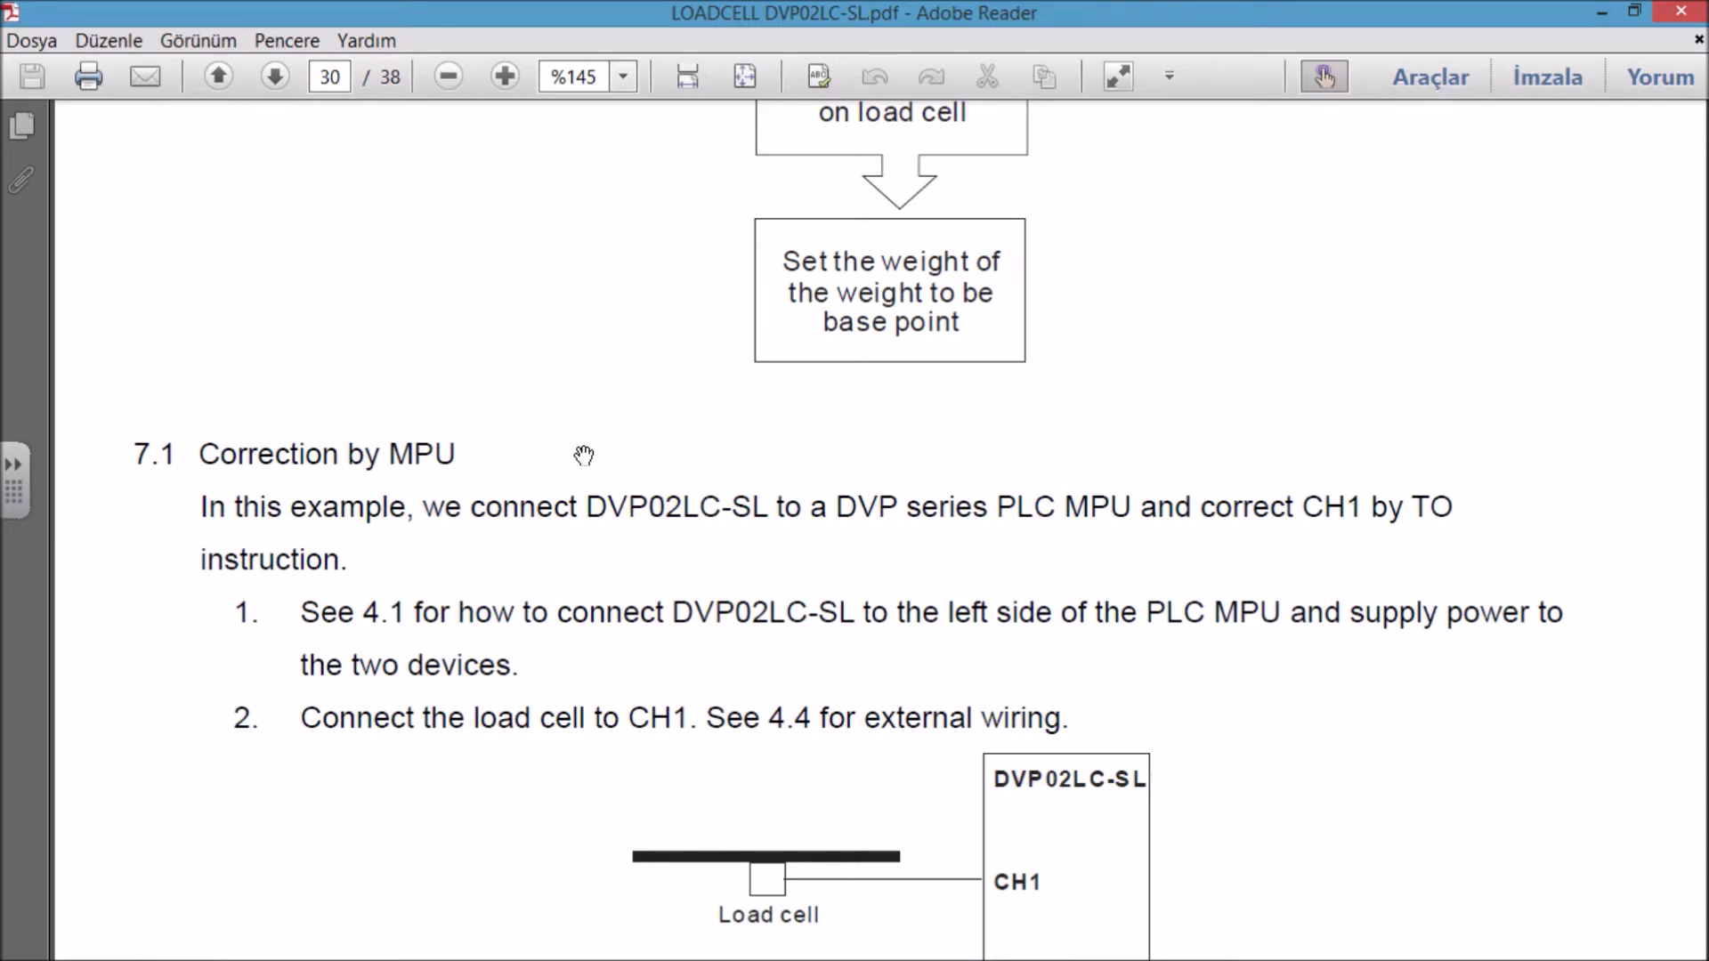
{"action": "scroll", "coordinate": [583, 455], "scroll_direction": "down", "scroll_amount": 5}
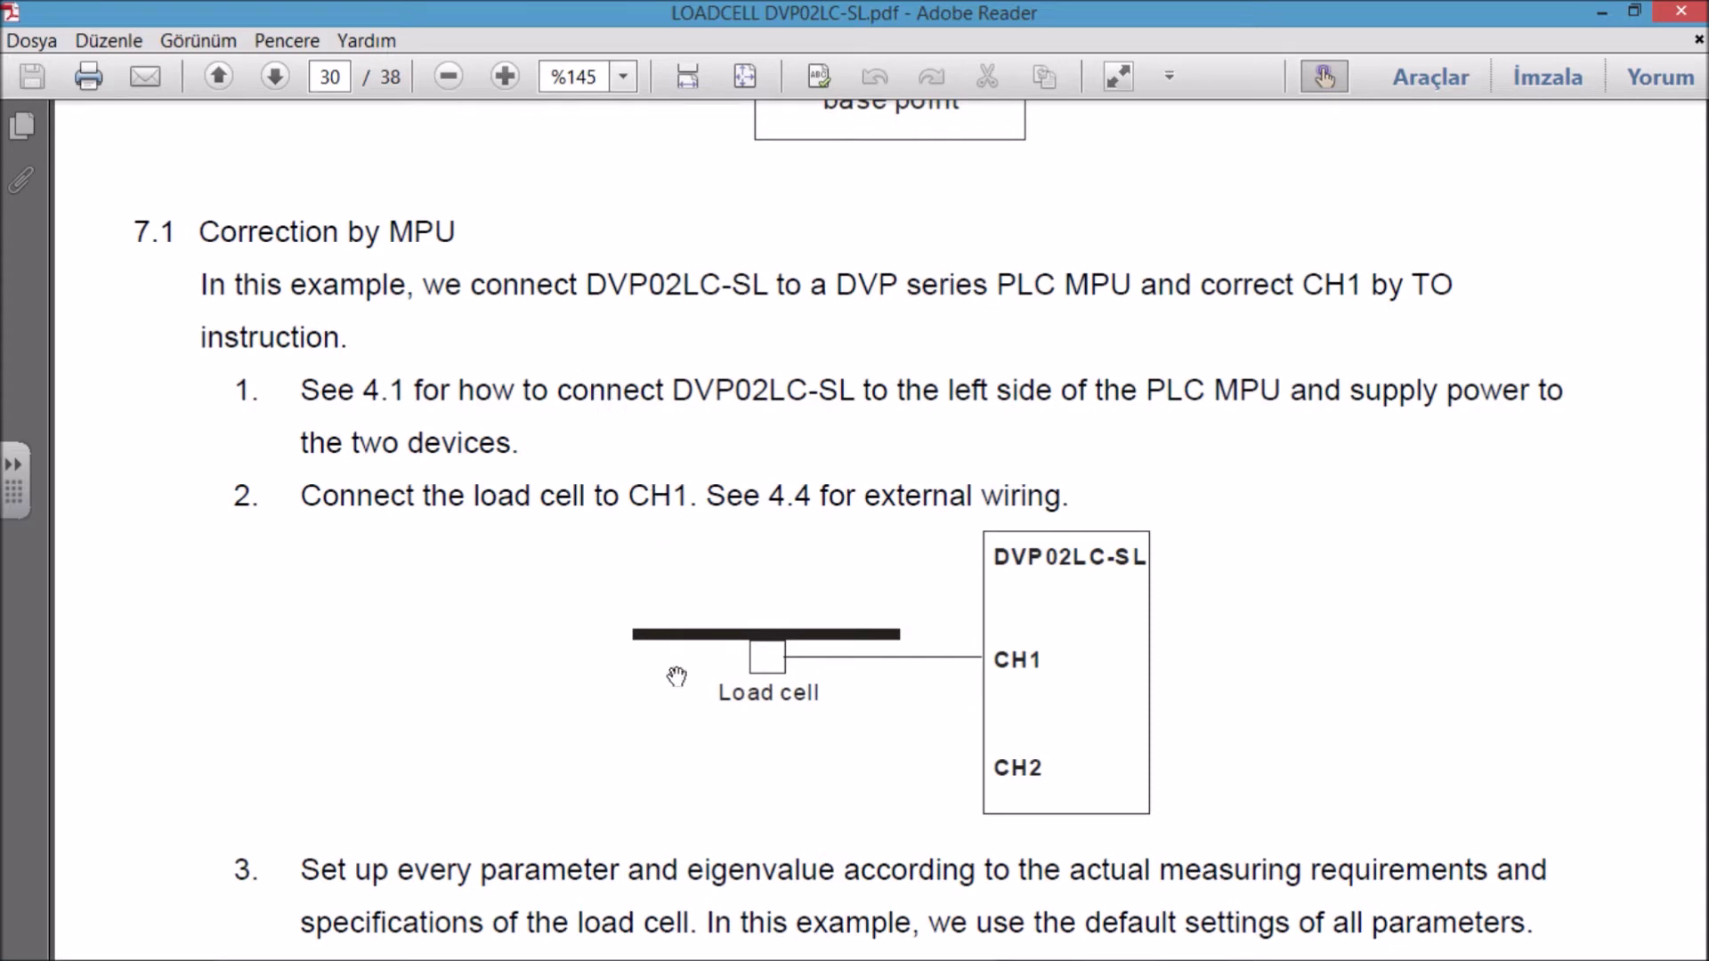
{"action": "left_click_drag", "start_coordinate": [680, 713], "coordinate": [731, 555]}
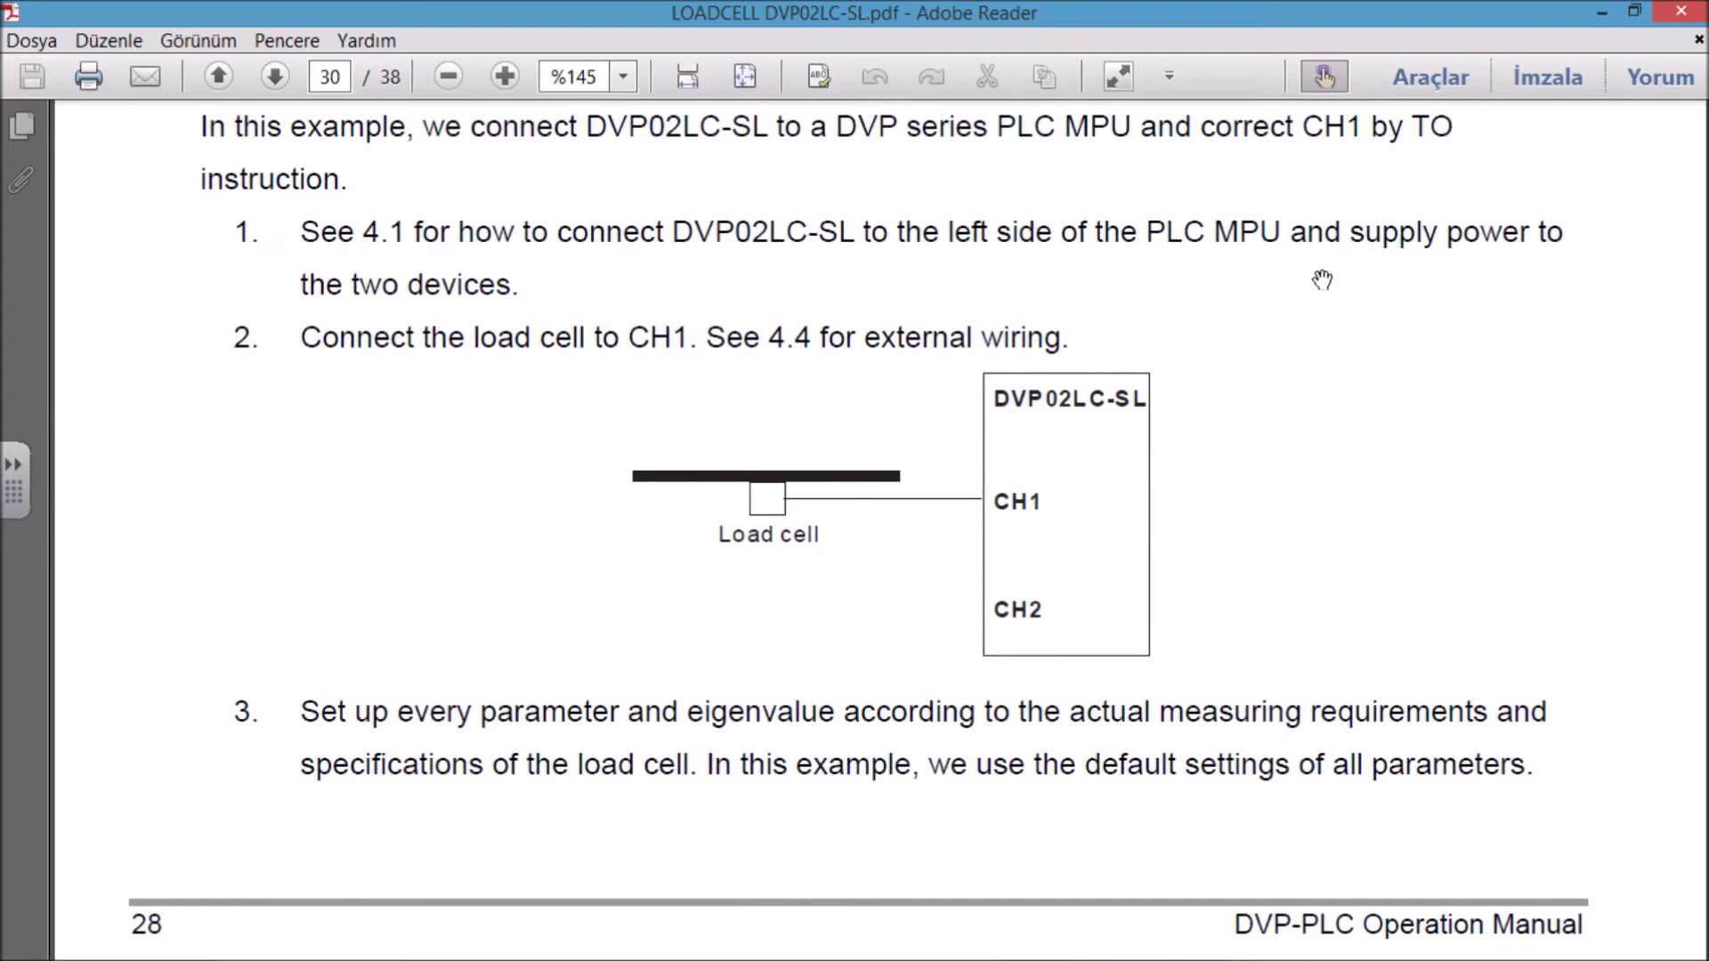